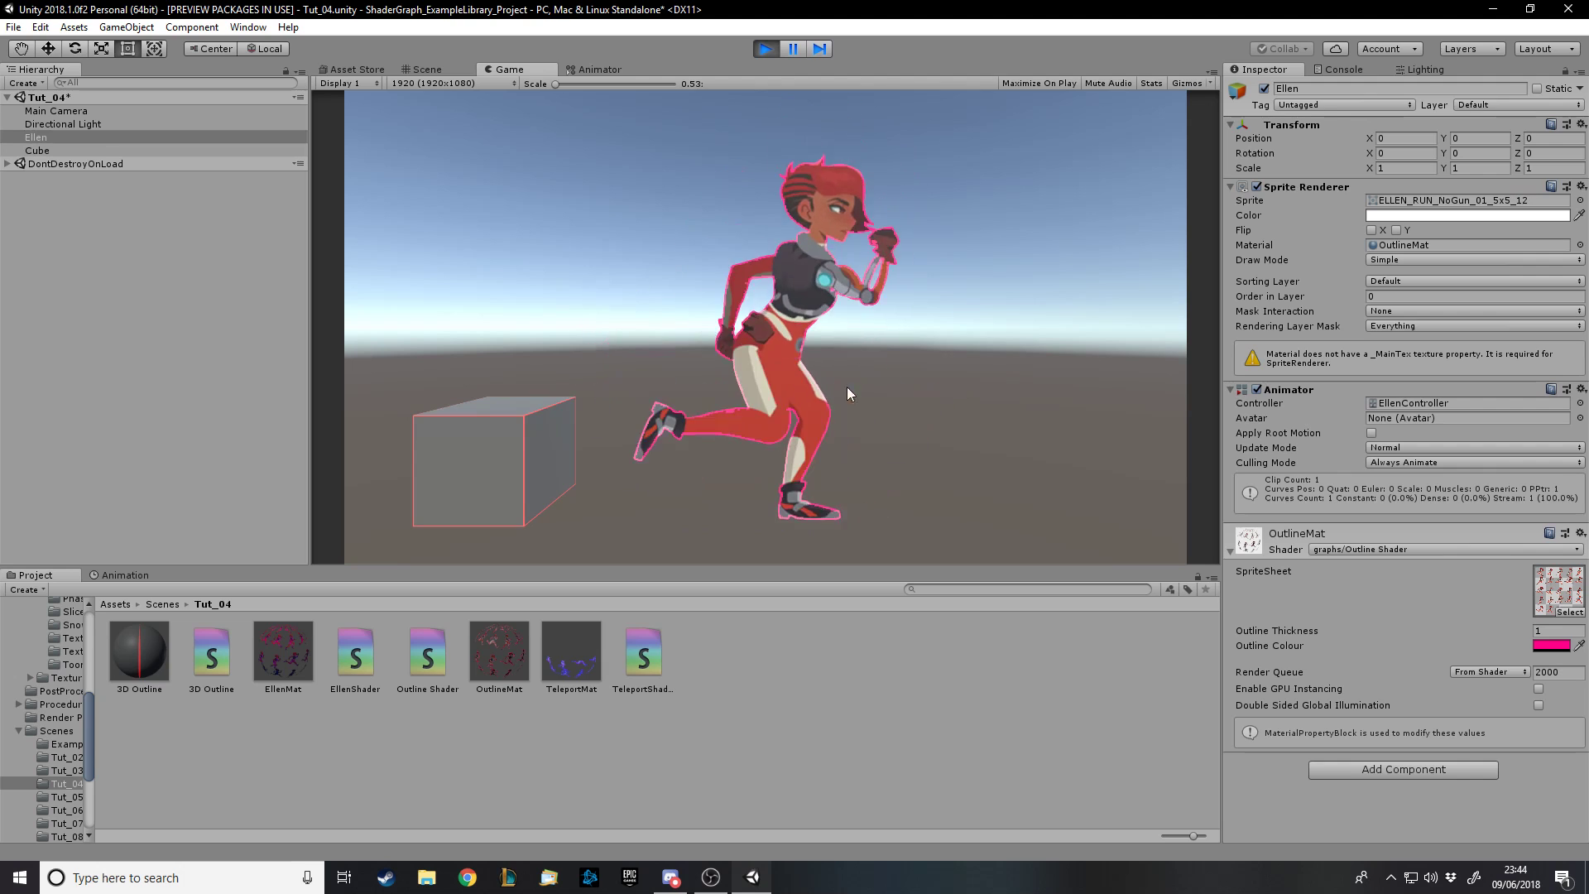
Compare Ellen with and without her outline by setting OutlineMat's Outline Thickness to 0 and back to 1
left_click(1556, 631)
type("0")
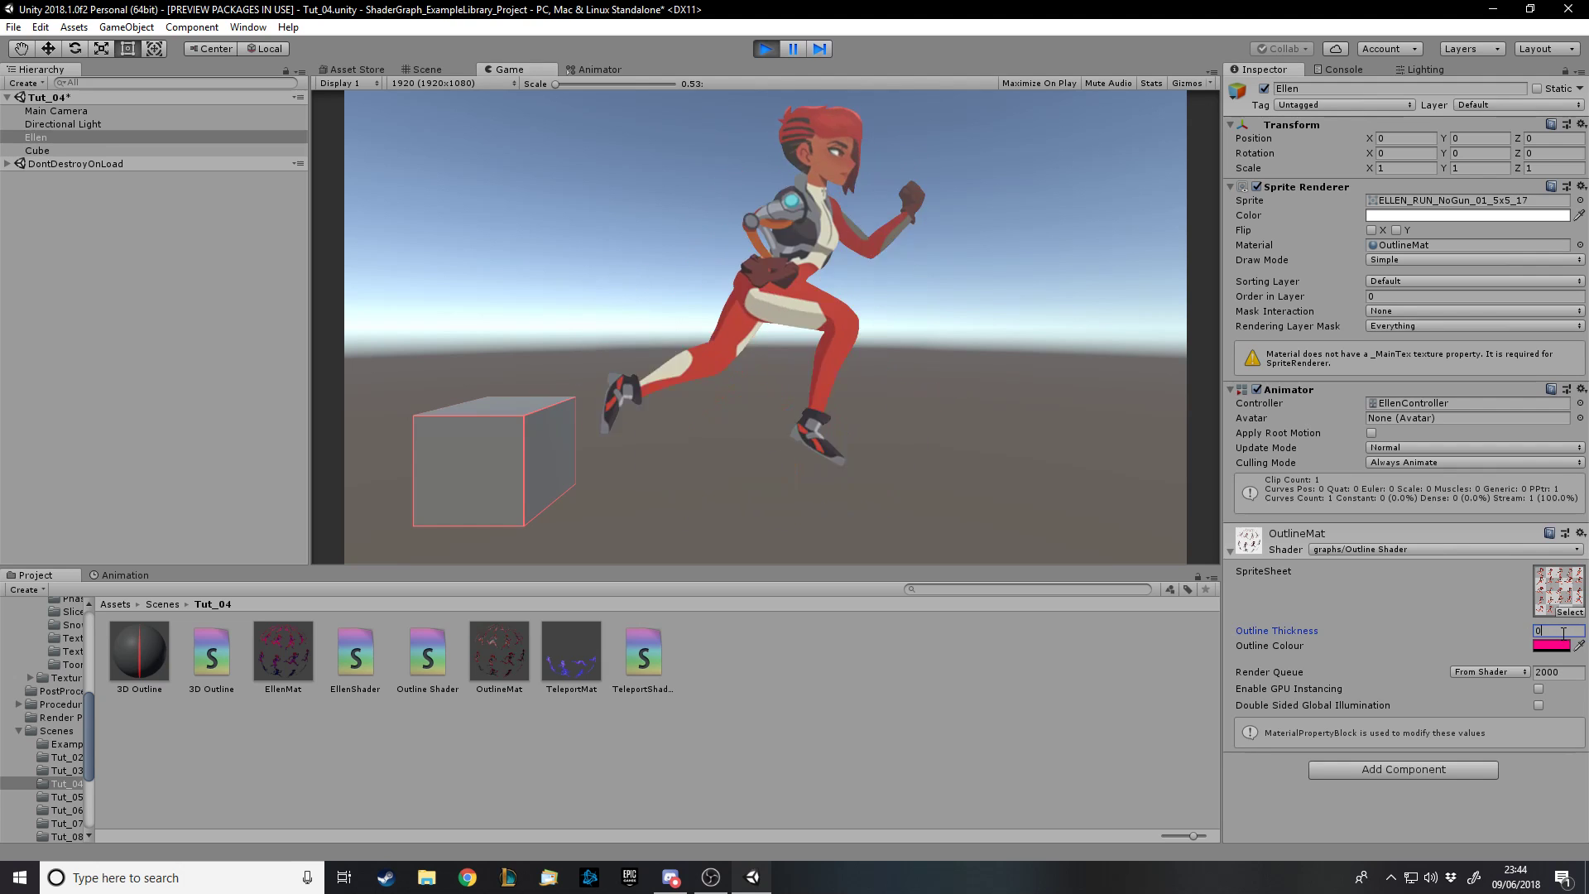
key("BackSpace")
type("1")
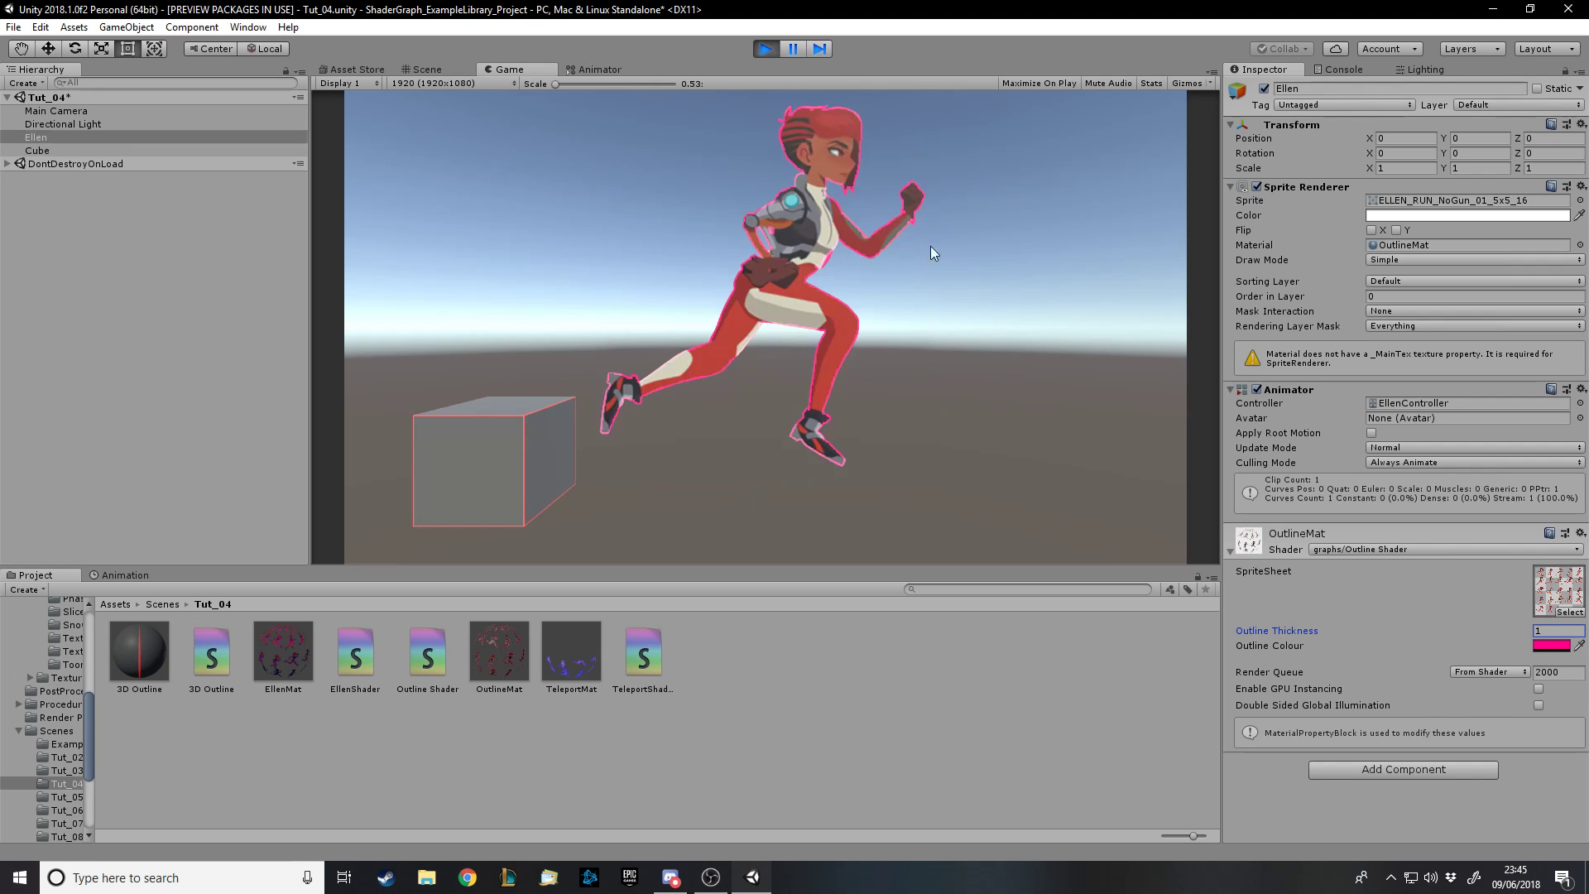
Change OutlineMat's Outline Colour to yellow-green (B5FF00)
left_click(1552, 646)
left_click_drag(352, 308, 327, 91)
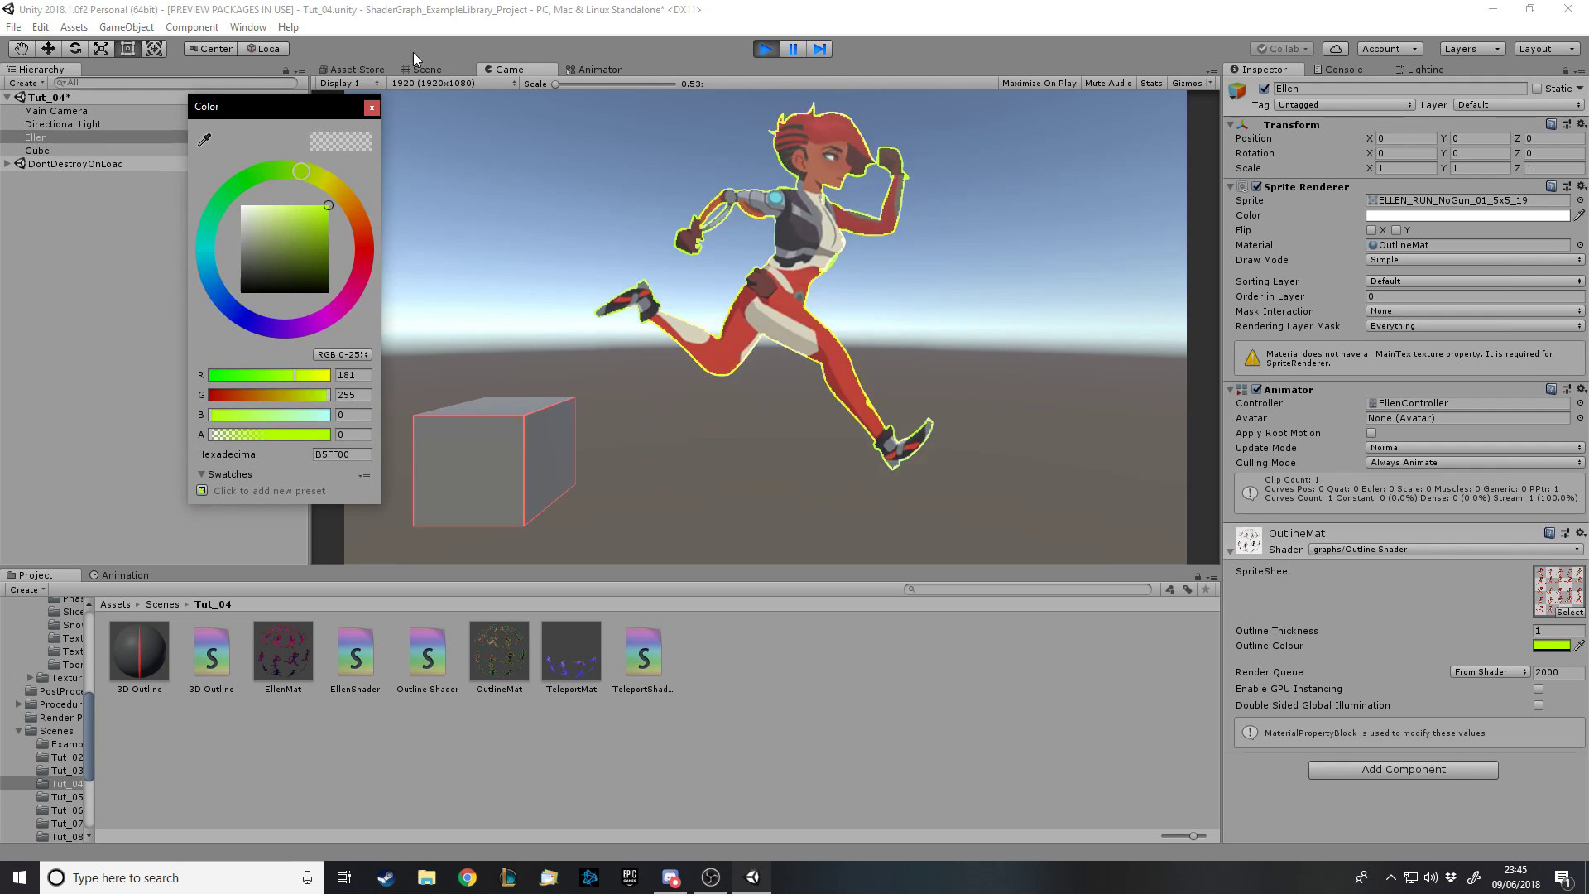
left_click(372, 108)
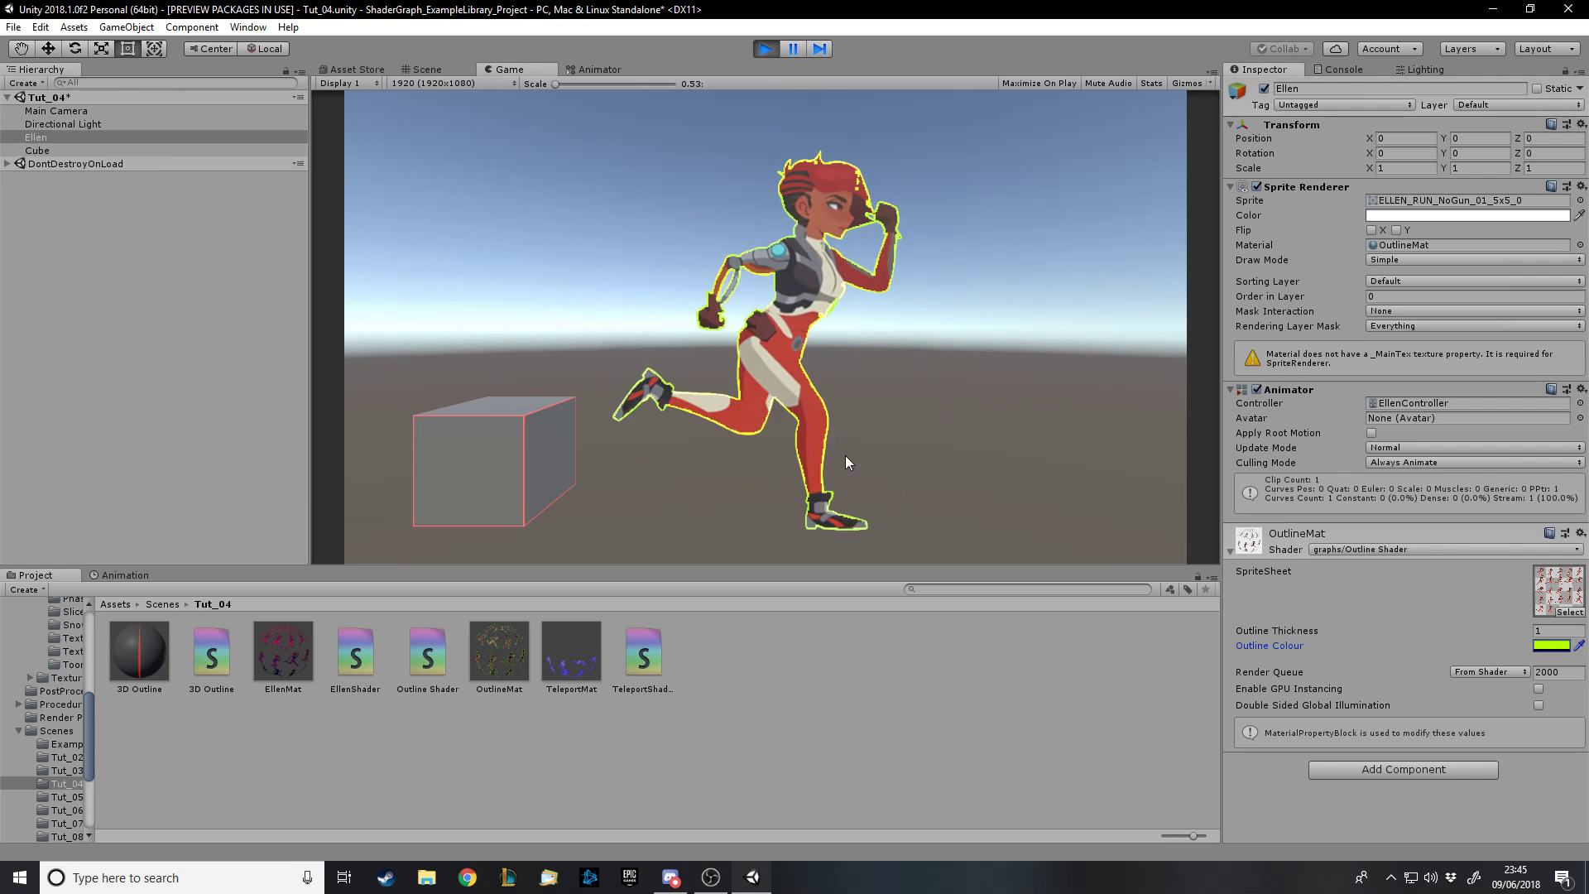
Stop the game preview and delete the OutlineMat material and the Outline Shader graph from the Tut_04 folder
left_click(766, 49)
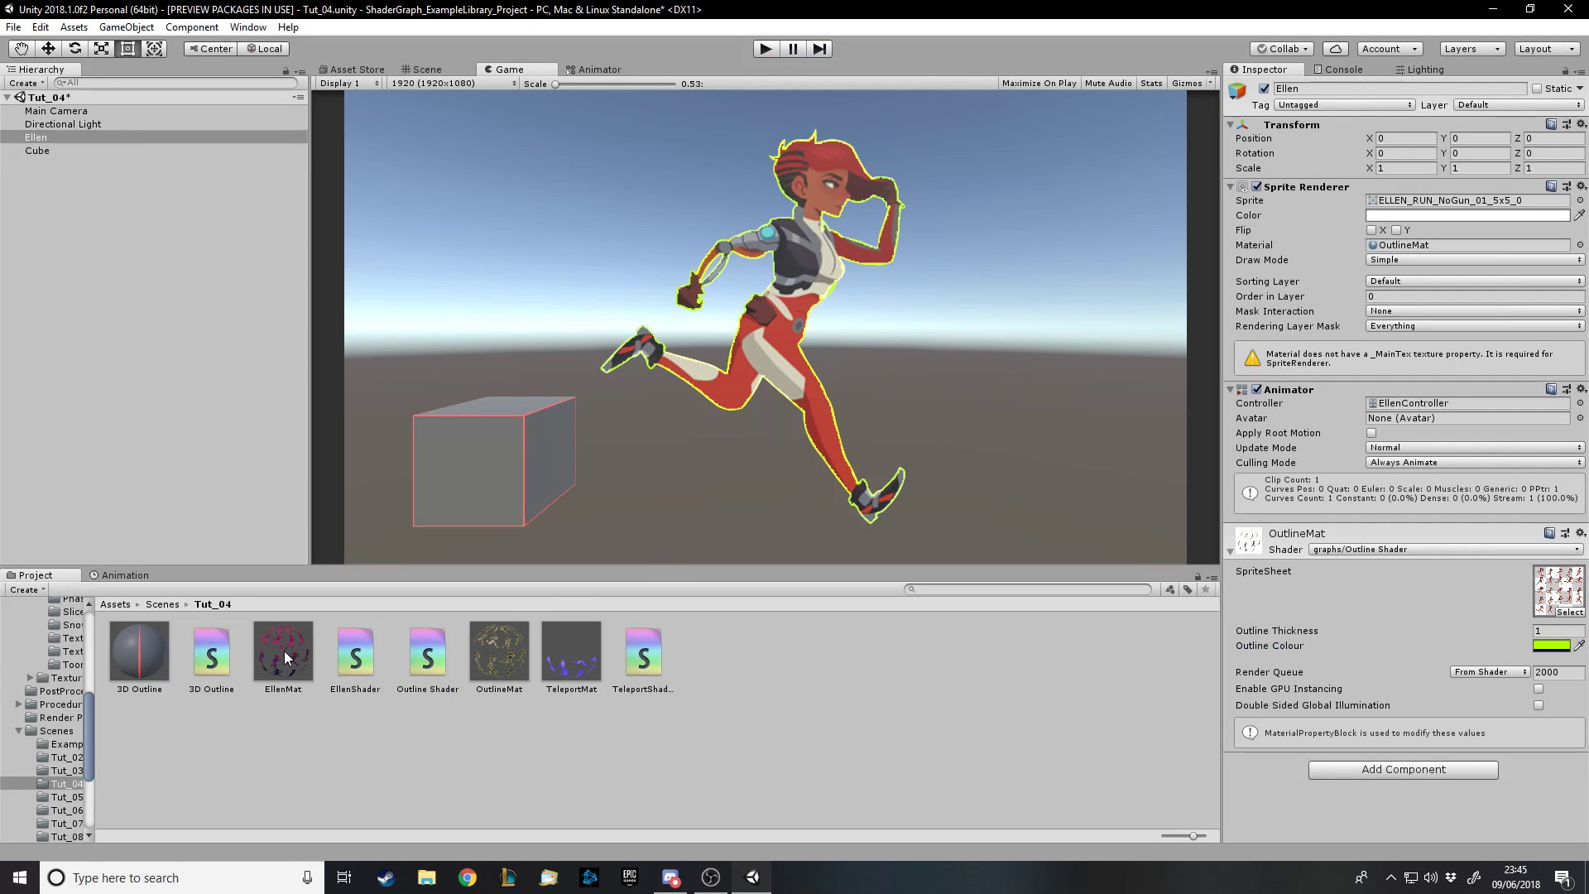
left_click(515, 657)
key("Delete")
key("Return")
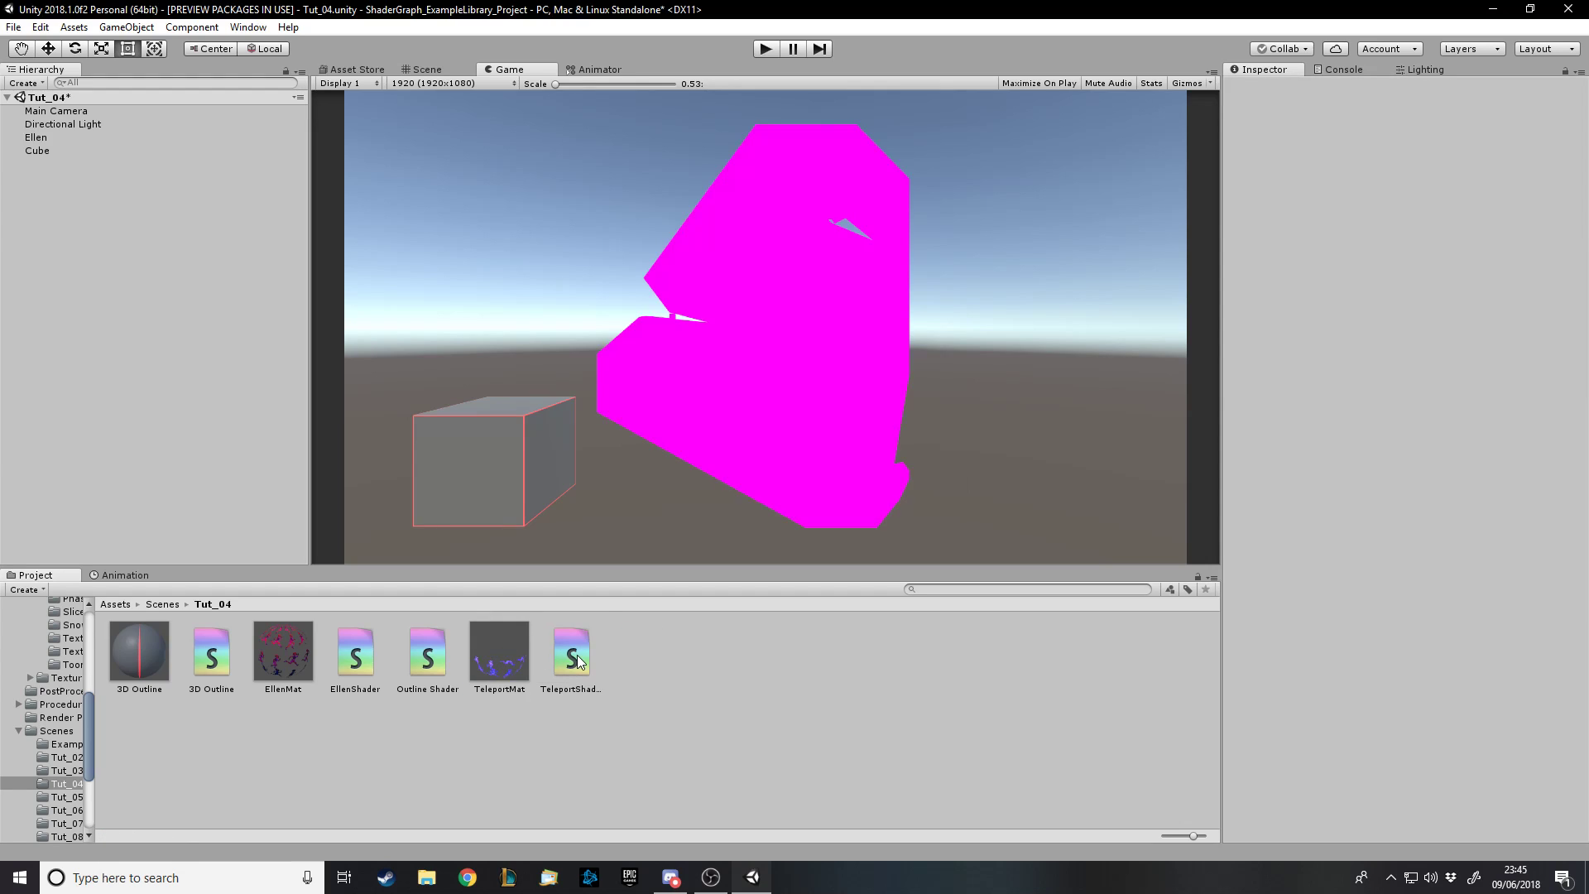
left_click(215, 659)
left_click(340, 698)
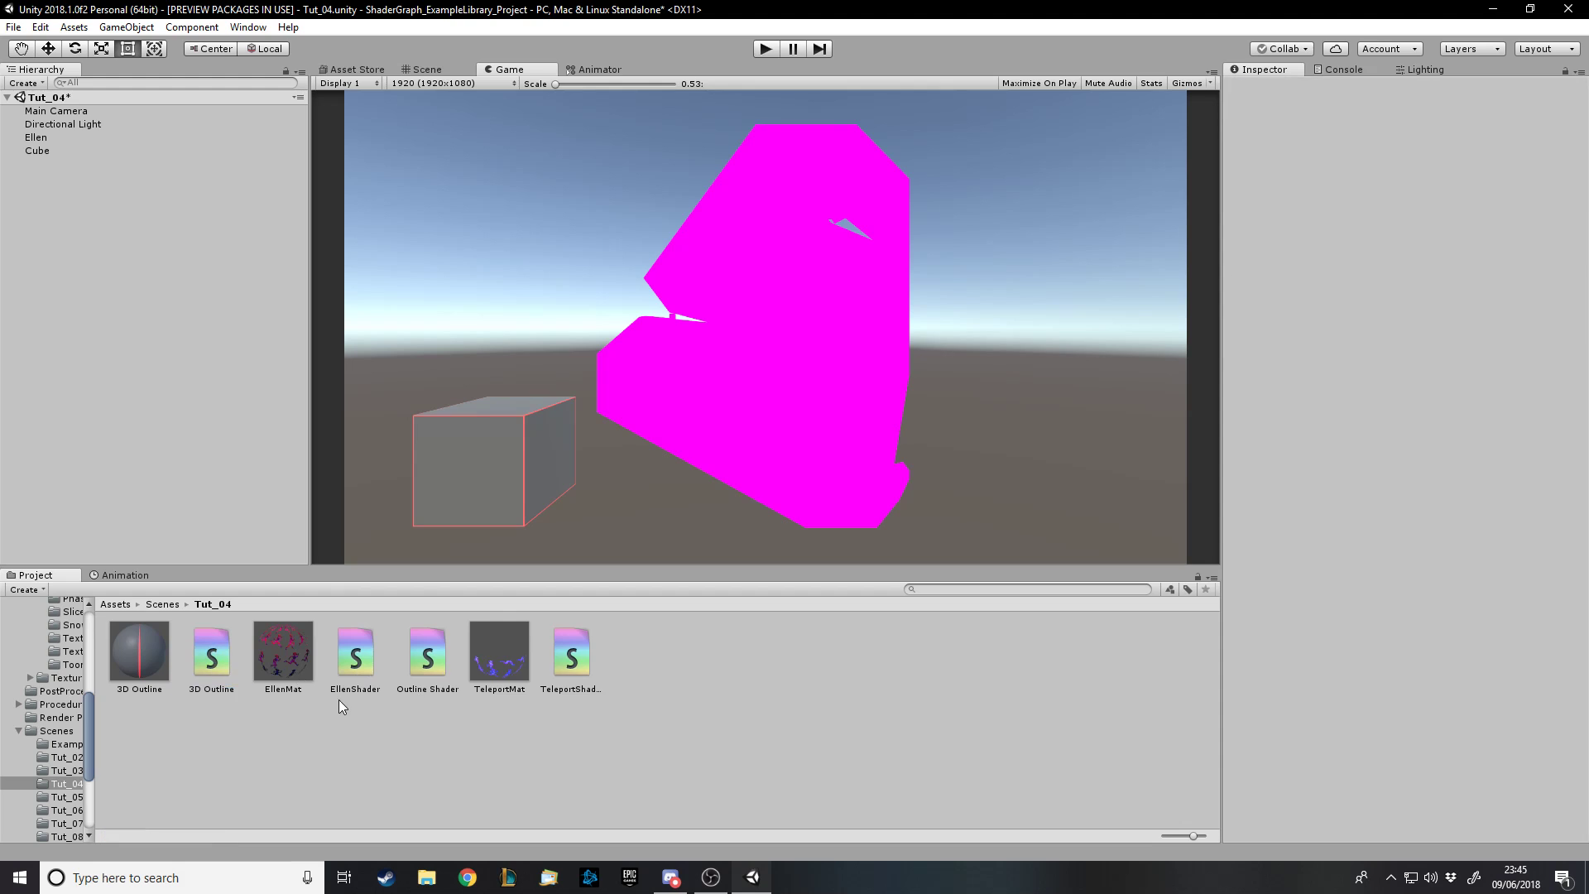
left_click(422, 681)
key("shift+Delete")
Create a material named Outline Mat in the Tut_04 folder and apply it to Ellen
right_click(488, 729)
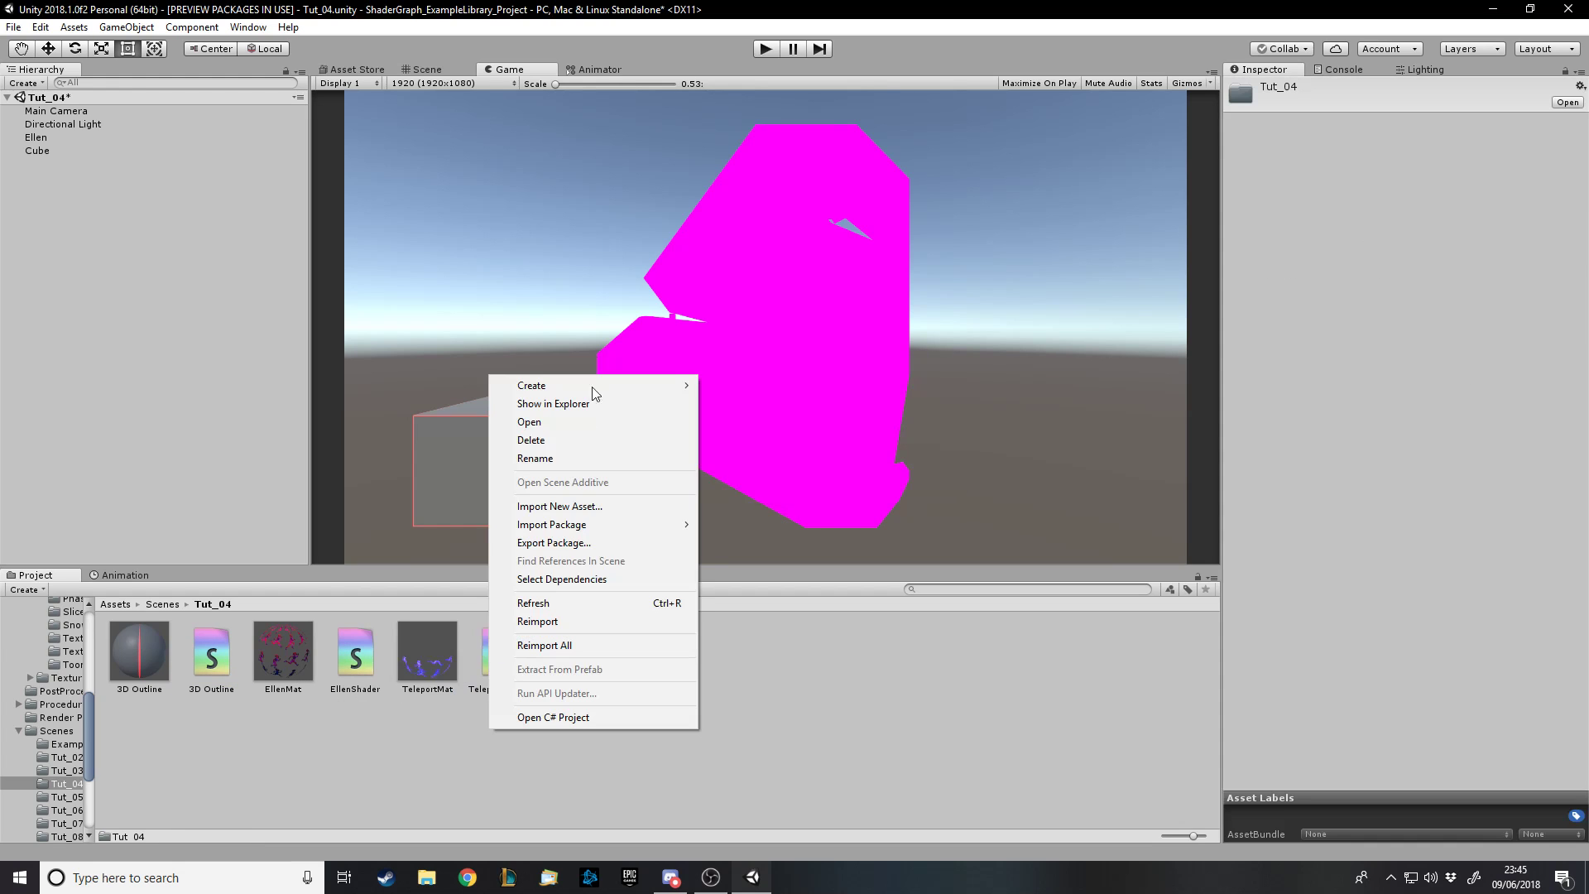
mouse_move(609, 383)
left_click(796, 519)
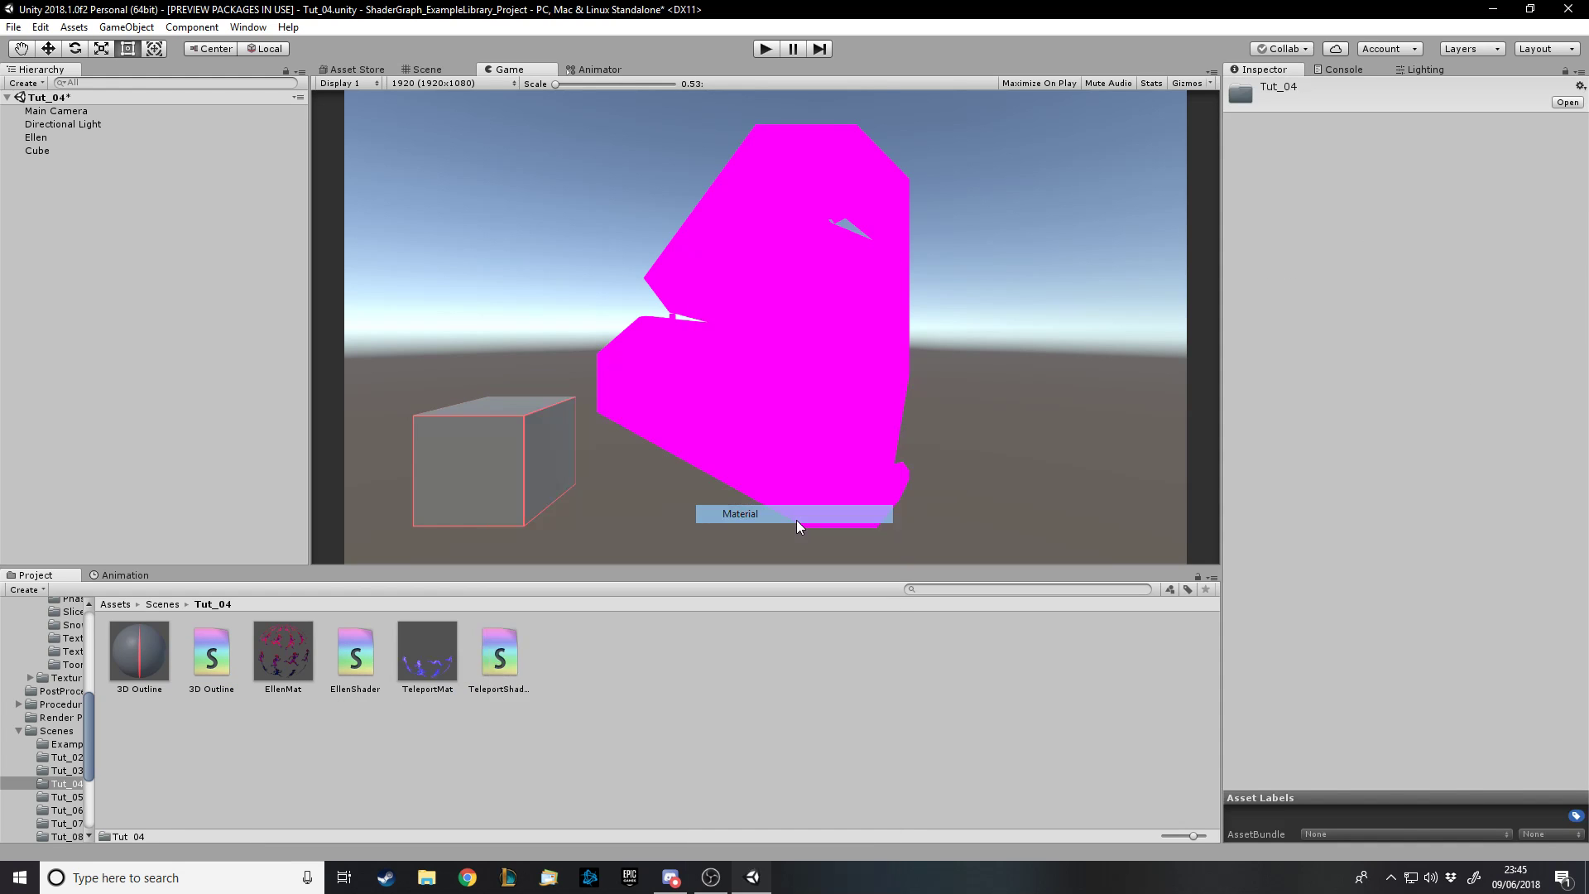
type("OuOutline MAt")
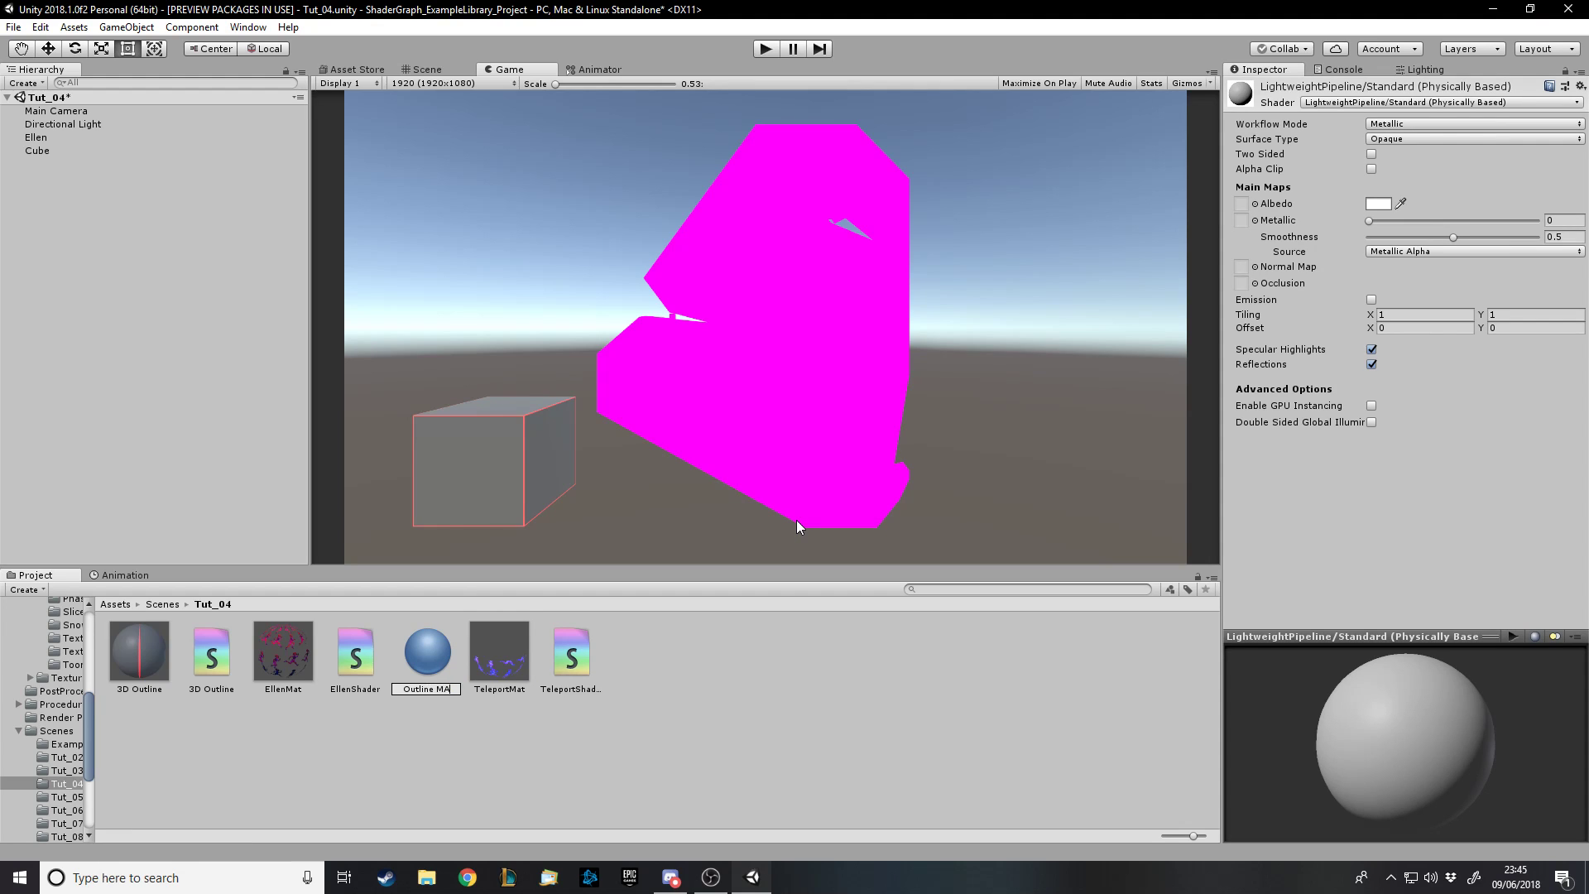
key("Return")
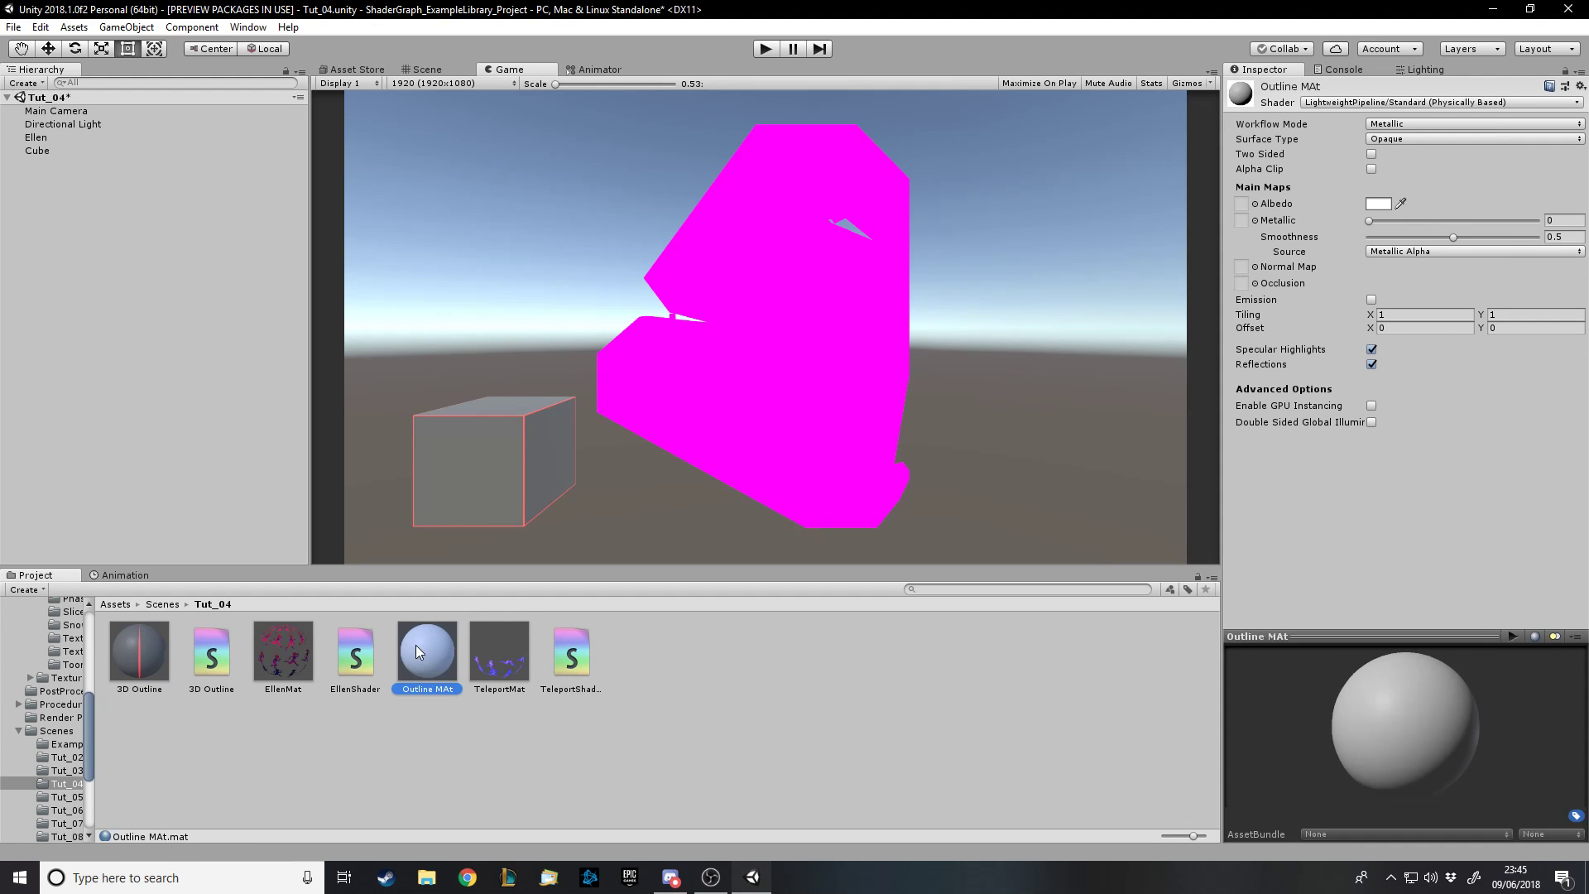
left_click(448, 689)
left_click(449, 690)
key("BackSpace")
type("a")
key("Return")
left_click_drag(435, 684, 50, 145)
Create a PBR Graph shader named 2D Outline in the Tut_04 folder and assign it to Outline Mat
right_click(675, 685)
mouse_move(719, 331)
mouse_move(1010, 311)
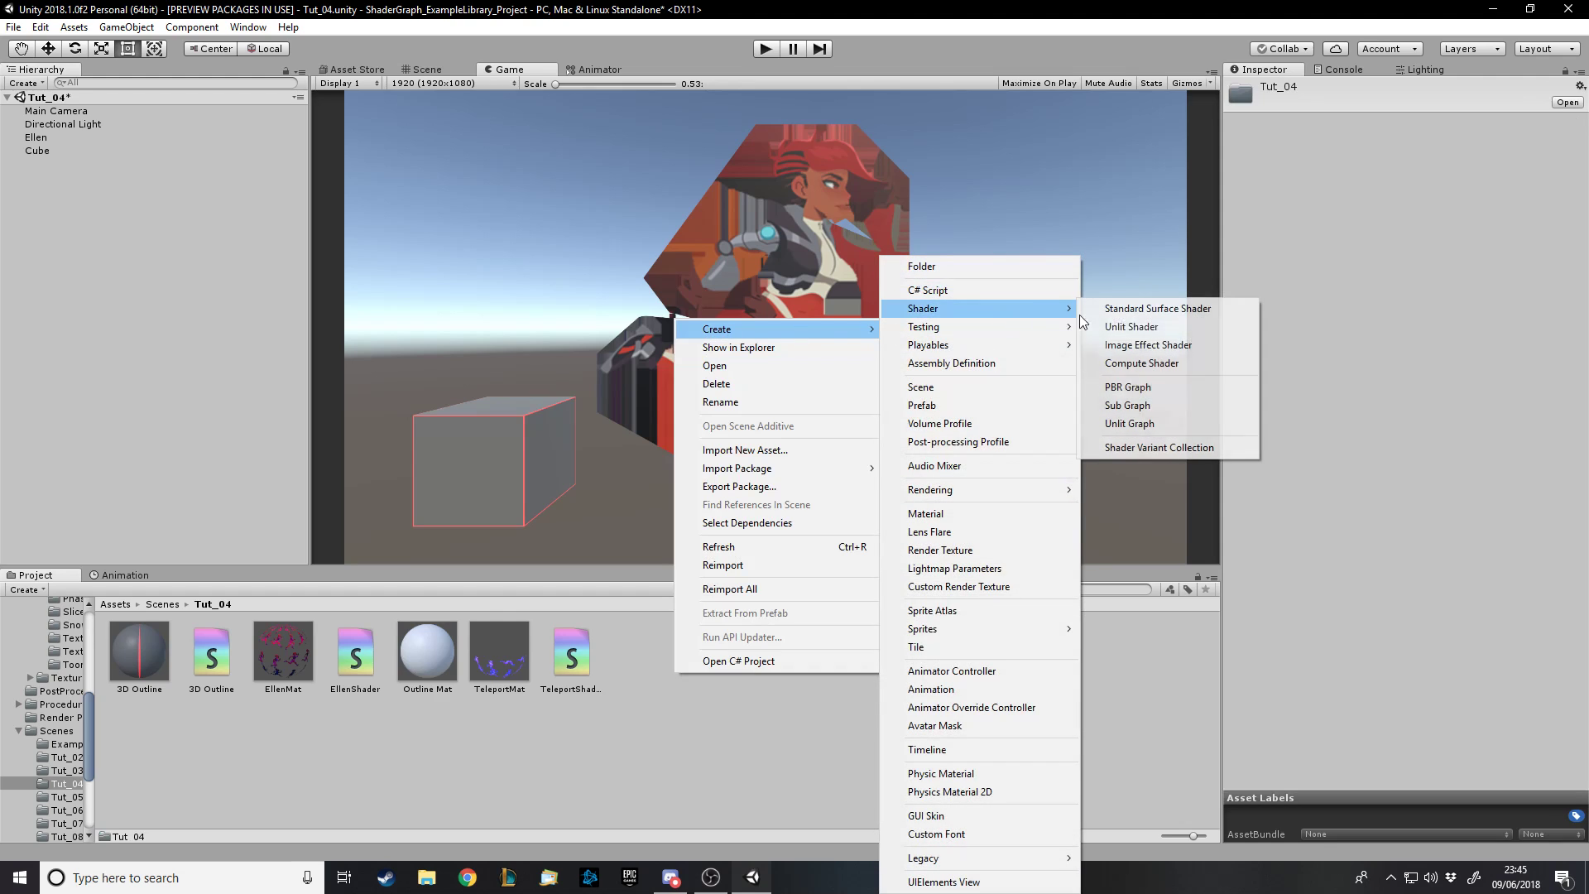
left_click(1127, 386)
type("2D Outline")
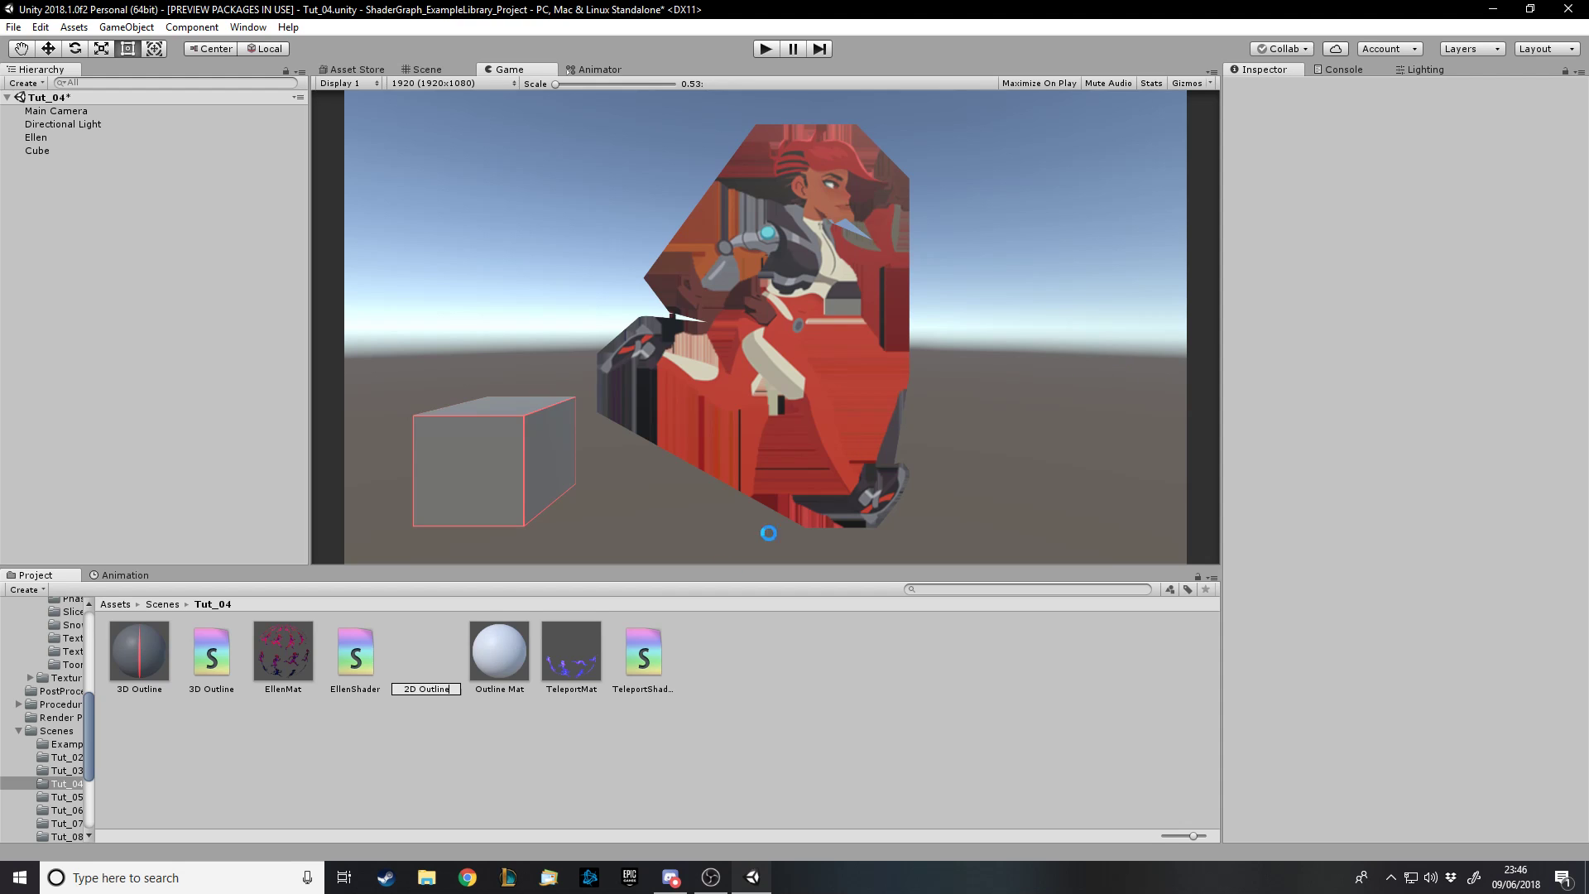
key("Return")
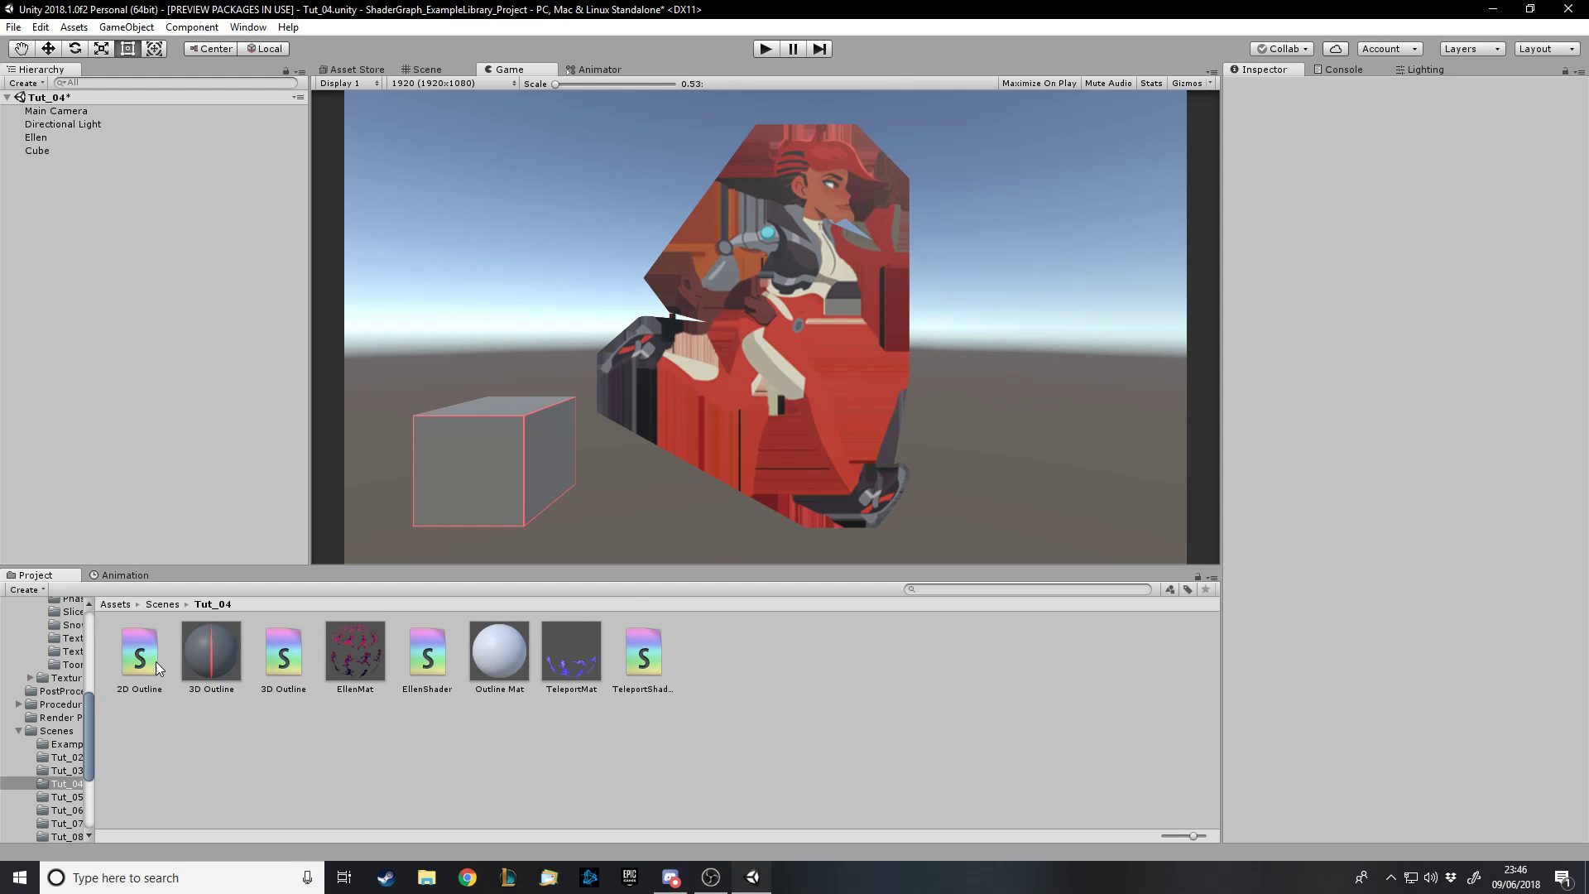
left_click_drag(139, 687, 505, 687)
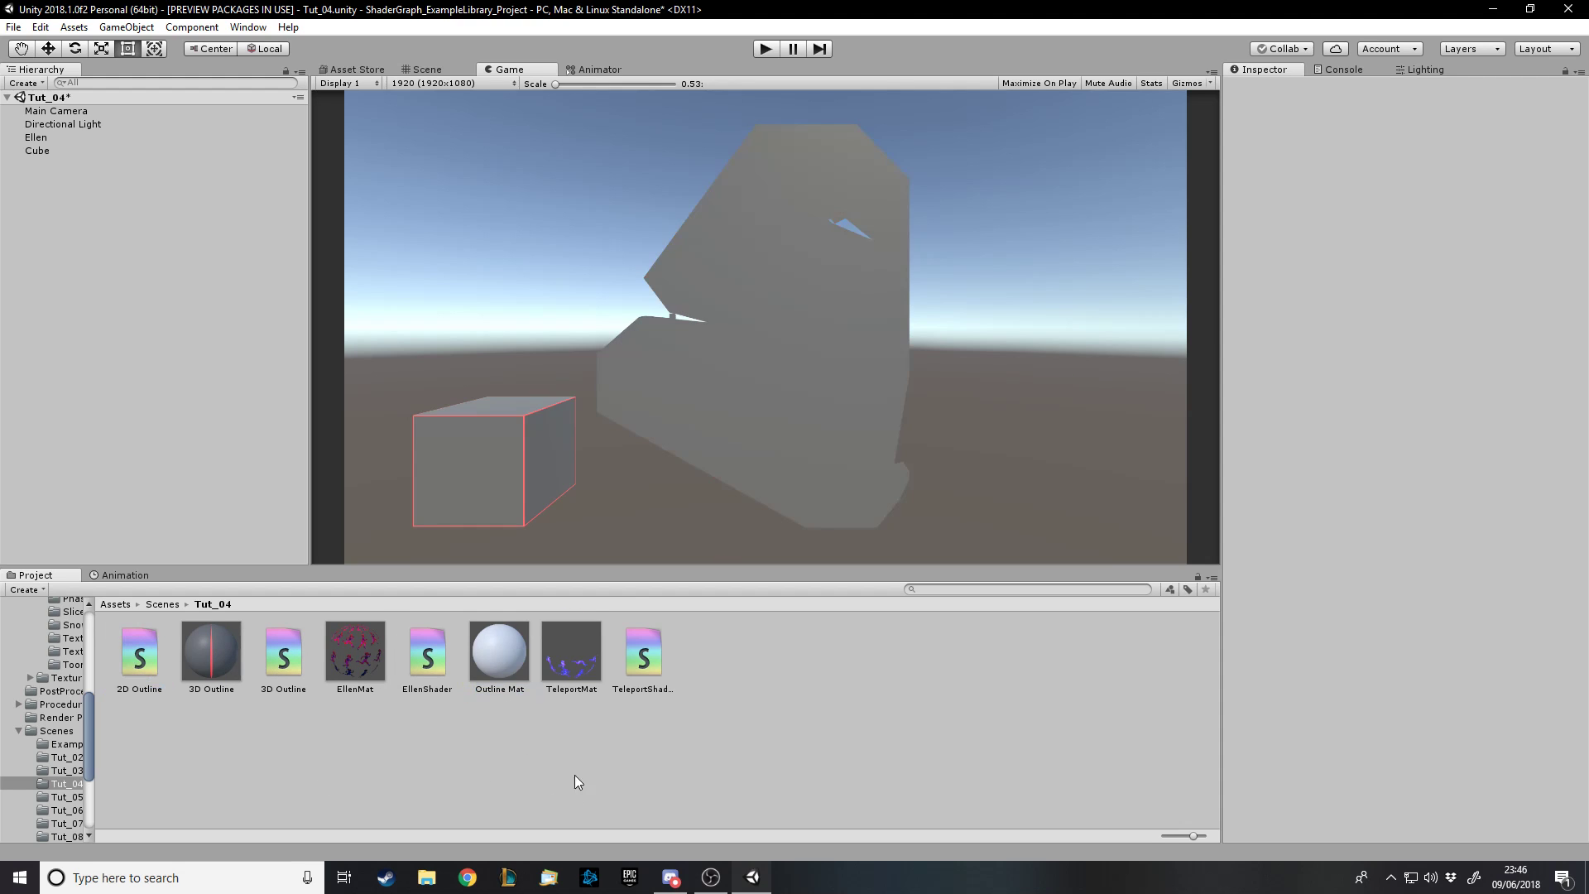
Open the 2D Outline shader graph for editing and arrange it as a large floating window over the editor
left_click(147, 657)
left_click_drag(1588, 80, 217, 92)
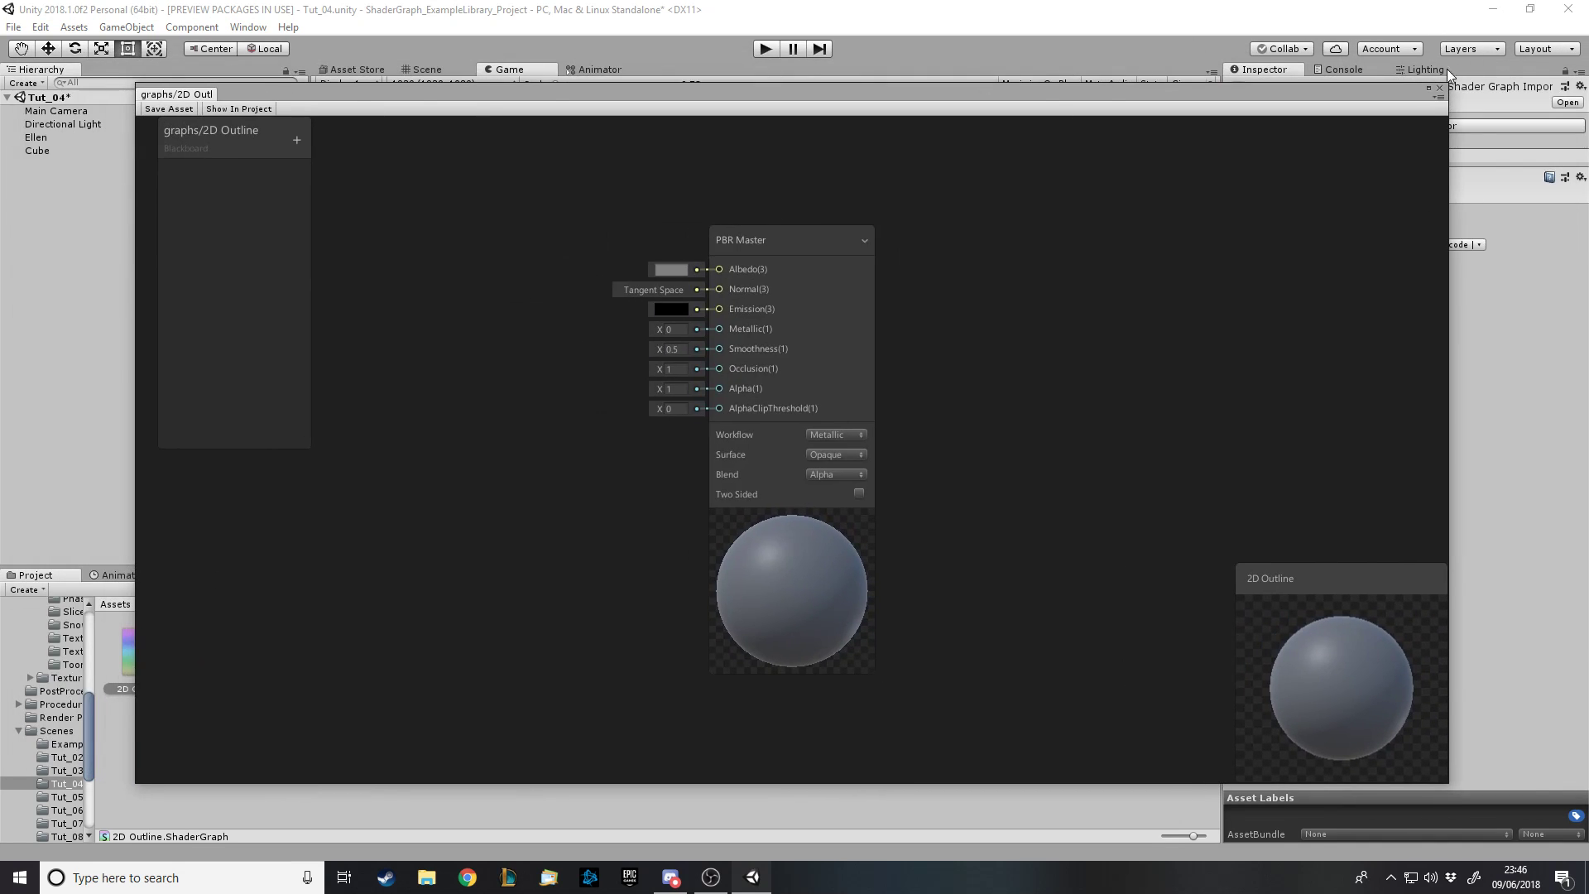
left_click(1429, 88)
left_click_drag(1443, 14, 1513, 28)
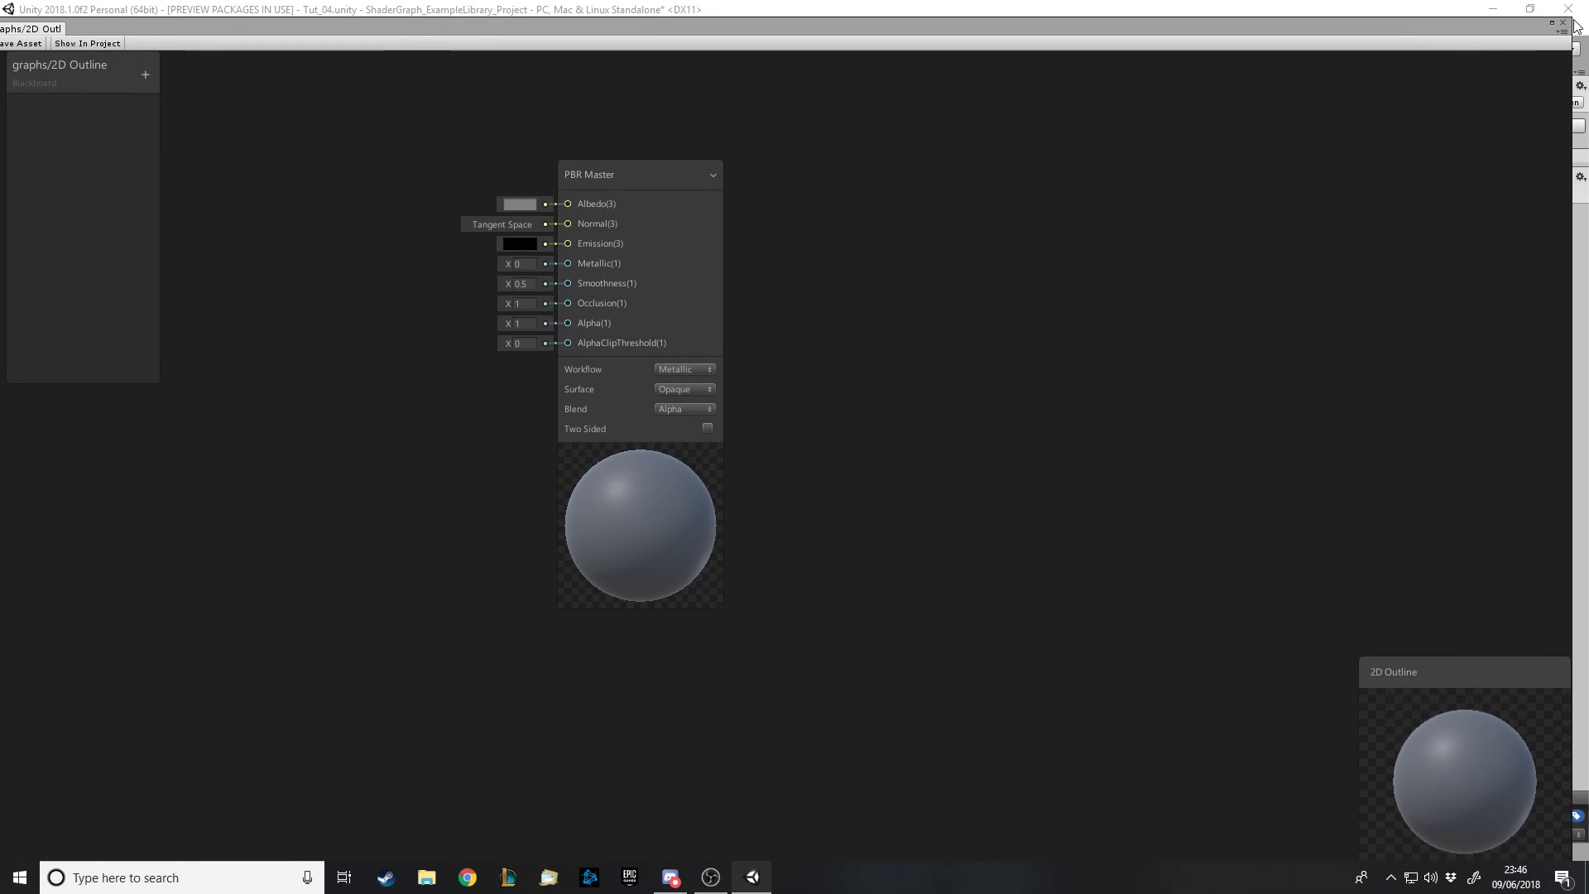
left_click_drag(1570, 18, 1392, 102)
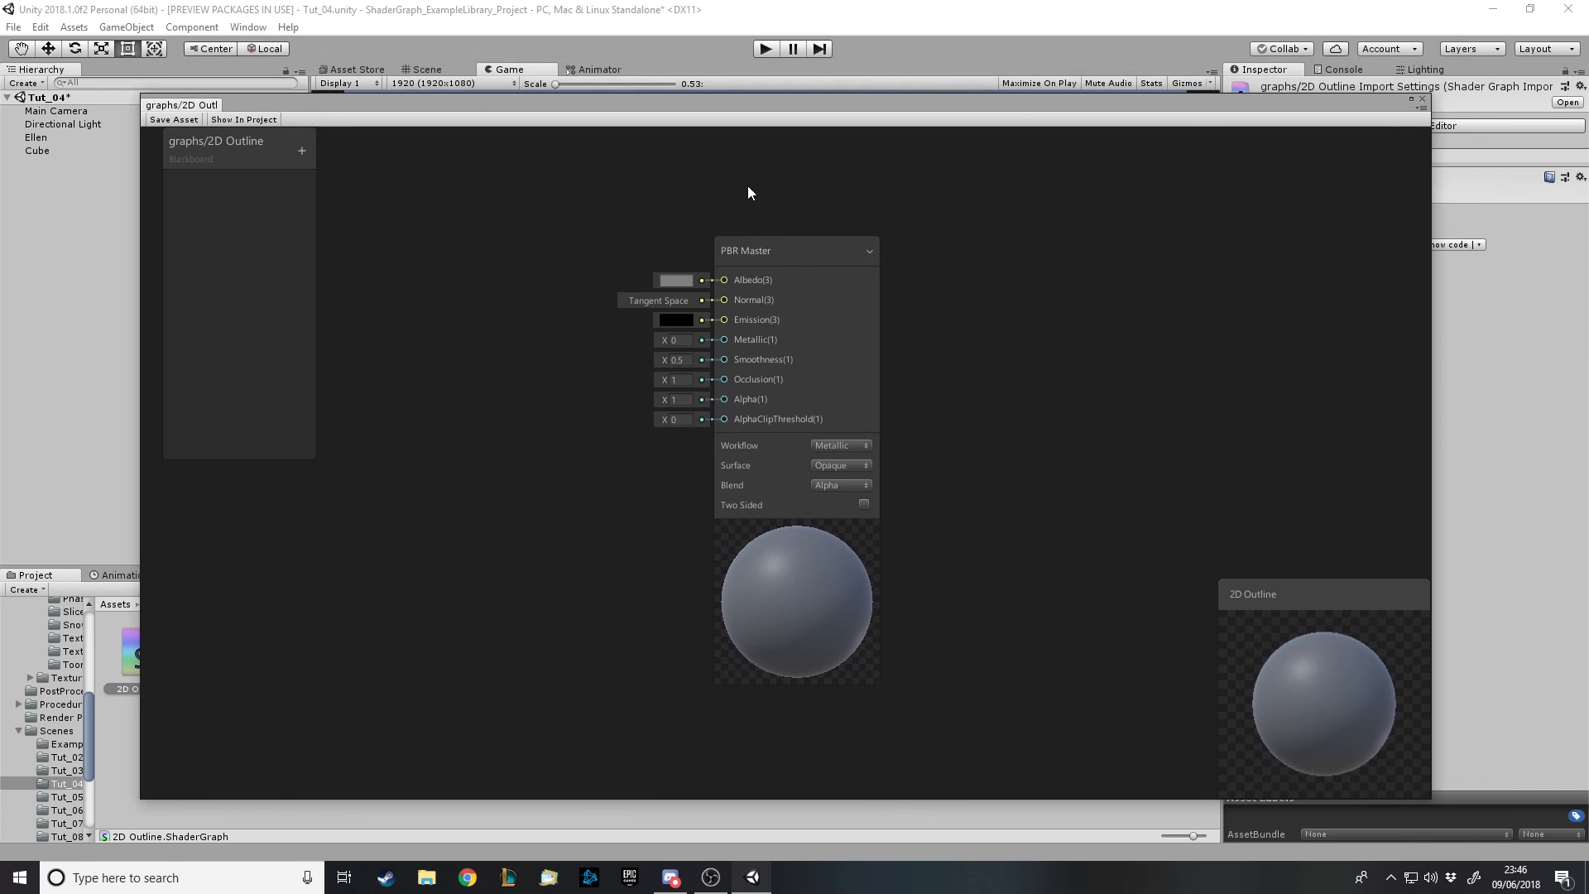
Add a Texture property named SpriteSheet to the 2D Outline graph's blackboard
left_click(301, 150)
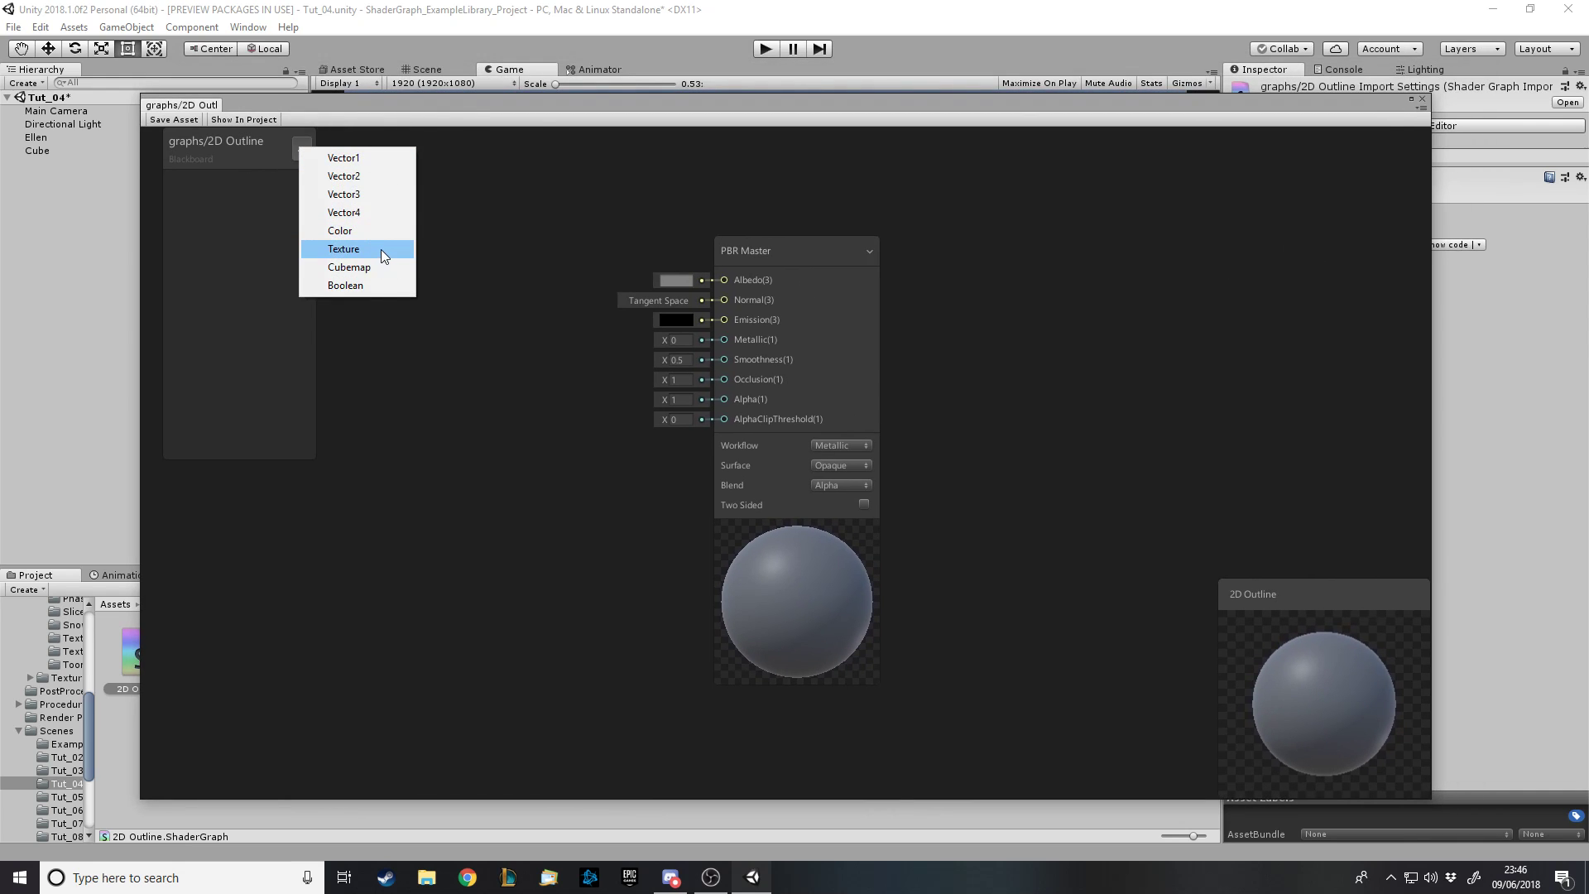
left_click(381, 250)
type("Spr")
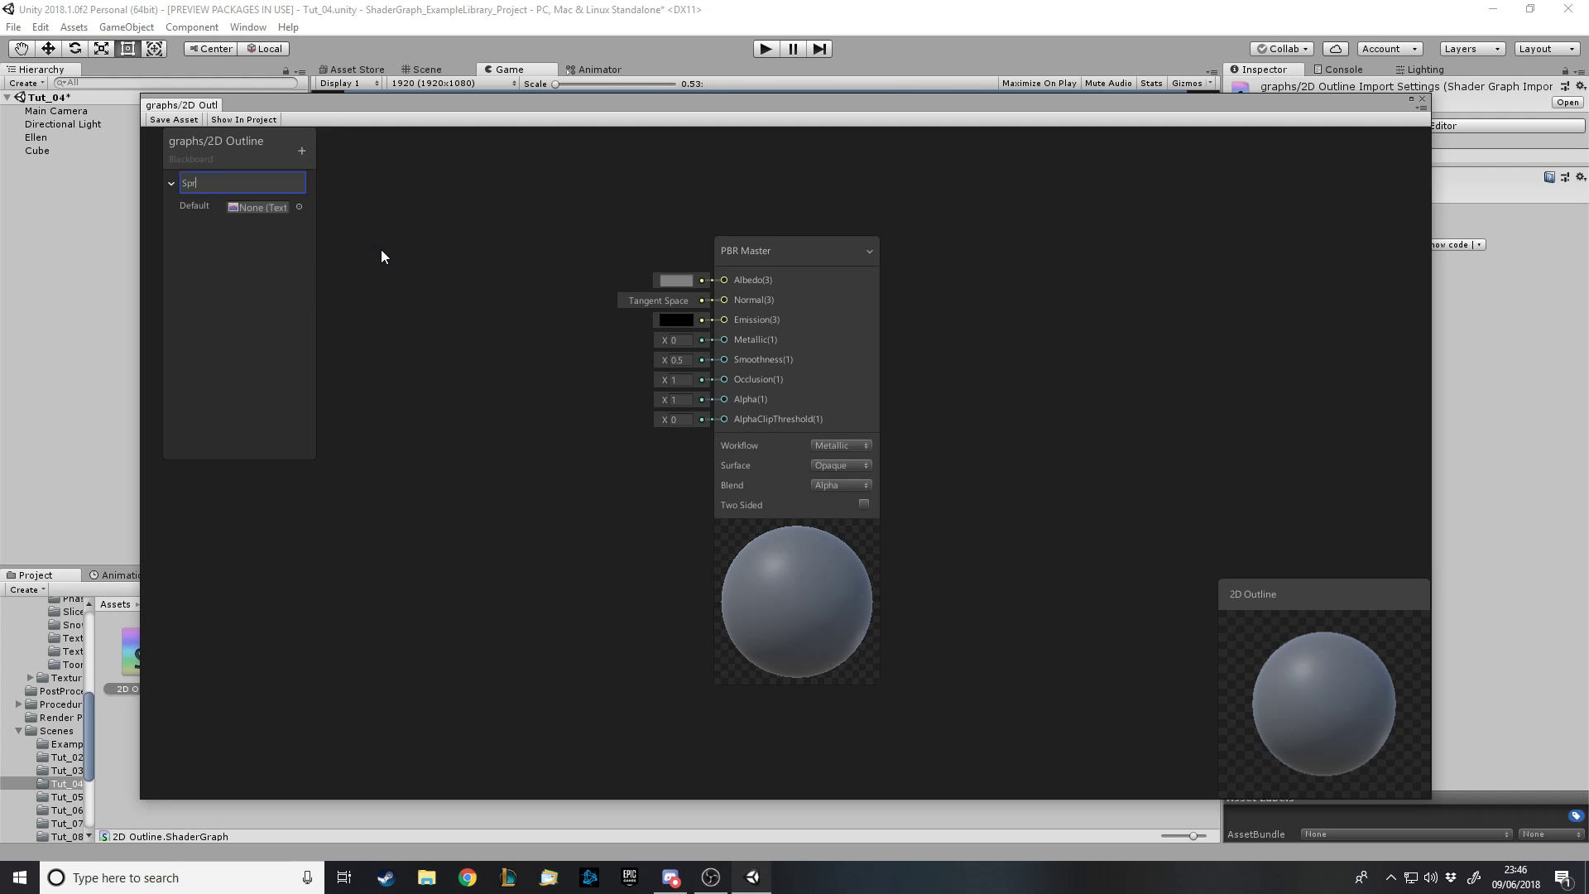
type("iteSheet")
key("Return")
Add a Vector1 property named Outline Thickness with a default of 1, and collapse both blackboard properties
left_click(302, 149)
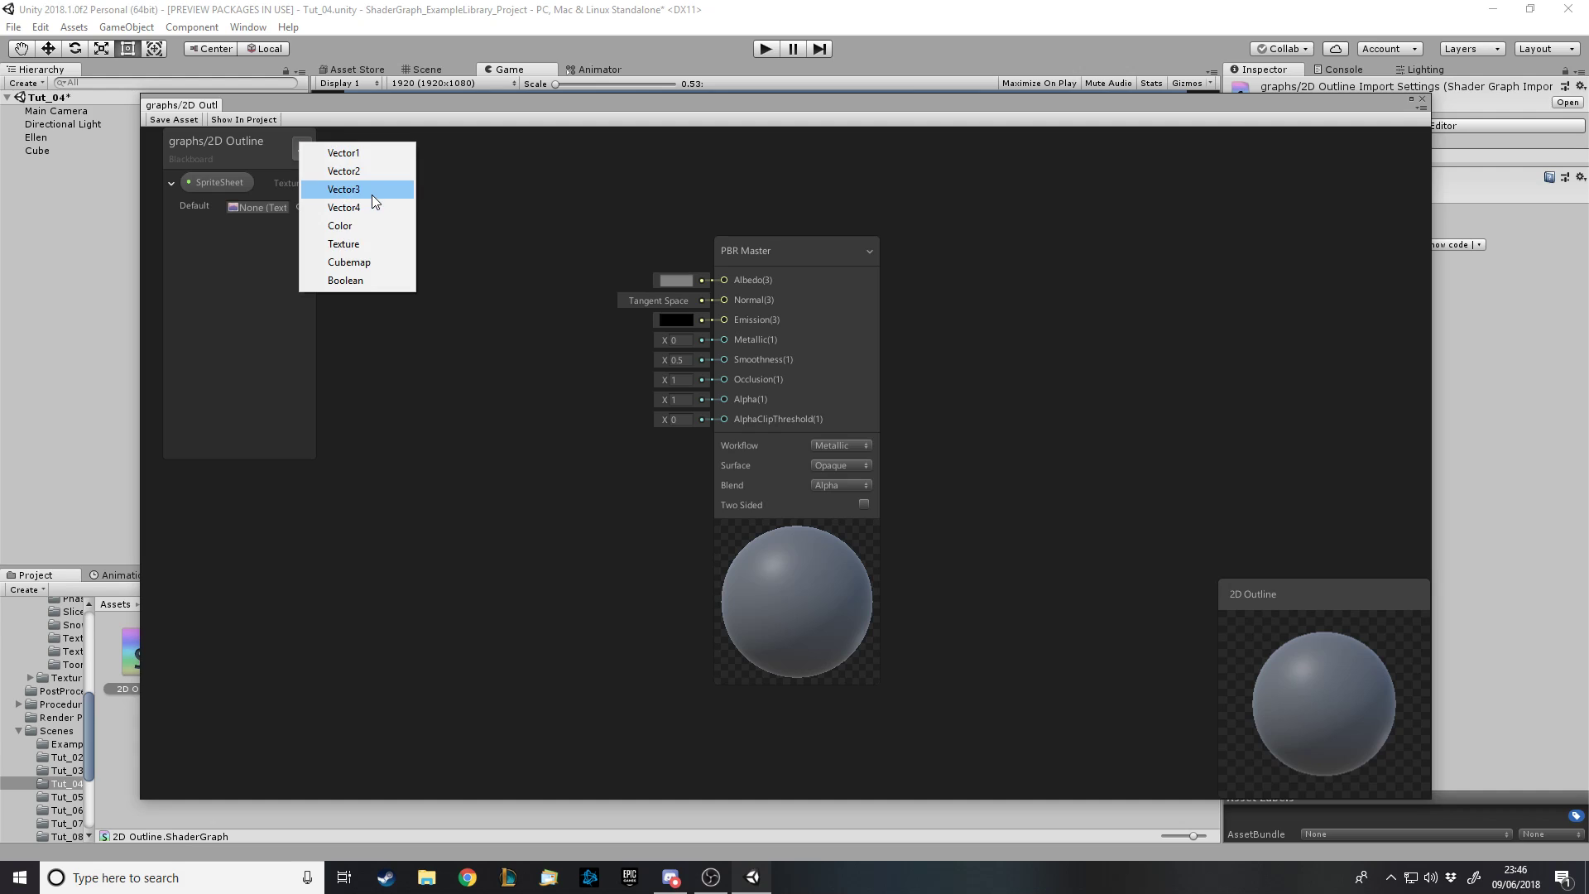
left_click(364, 153)
type("Outline Th")
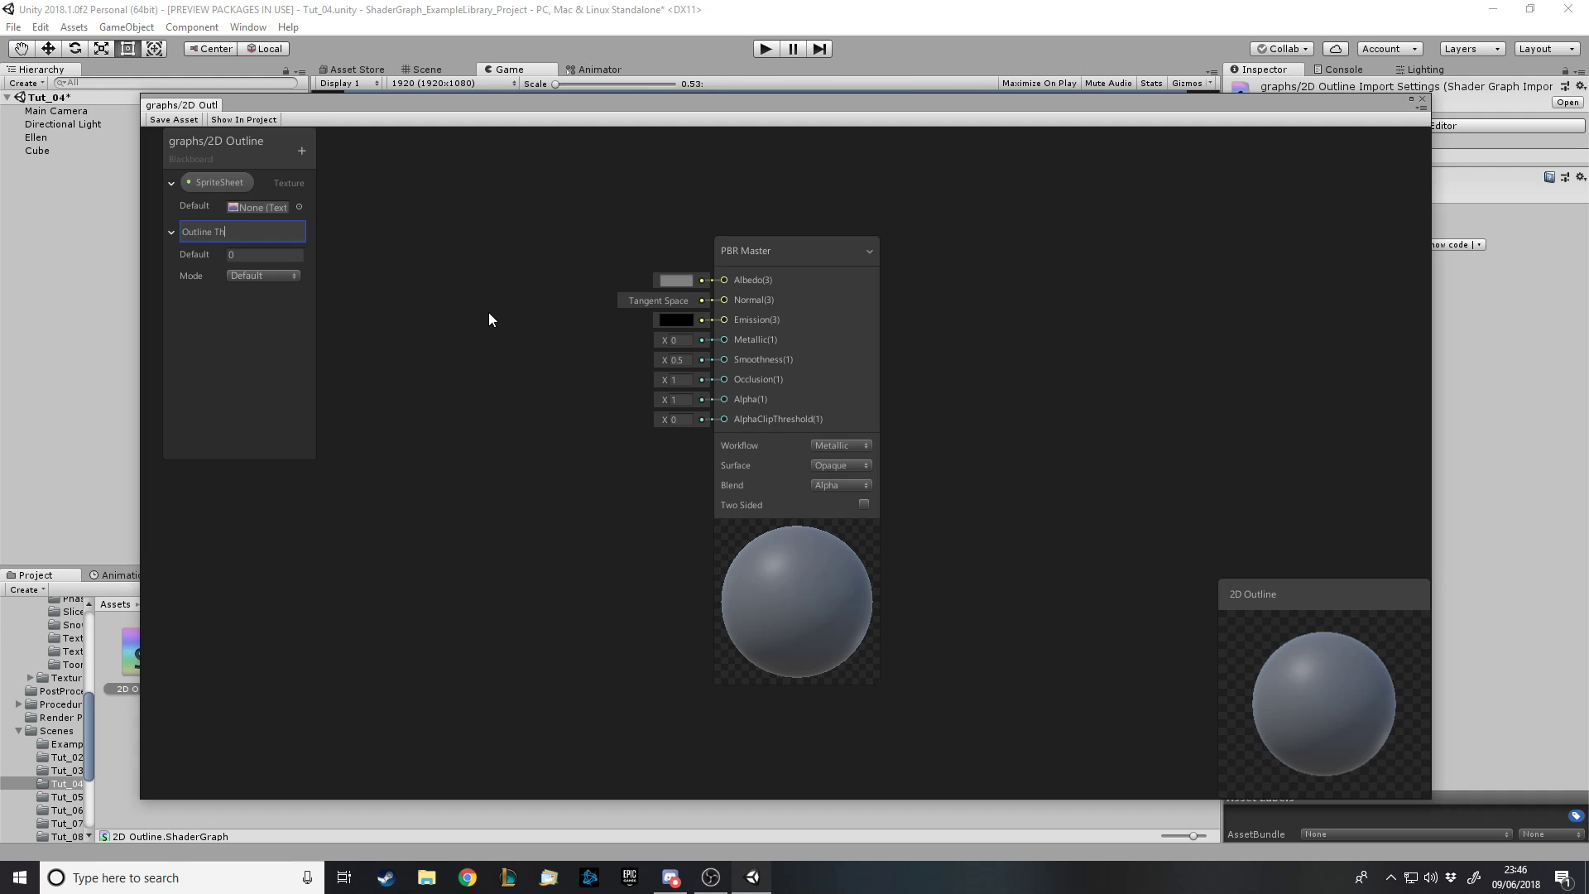
type("ickness")
key("Return")
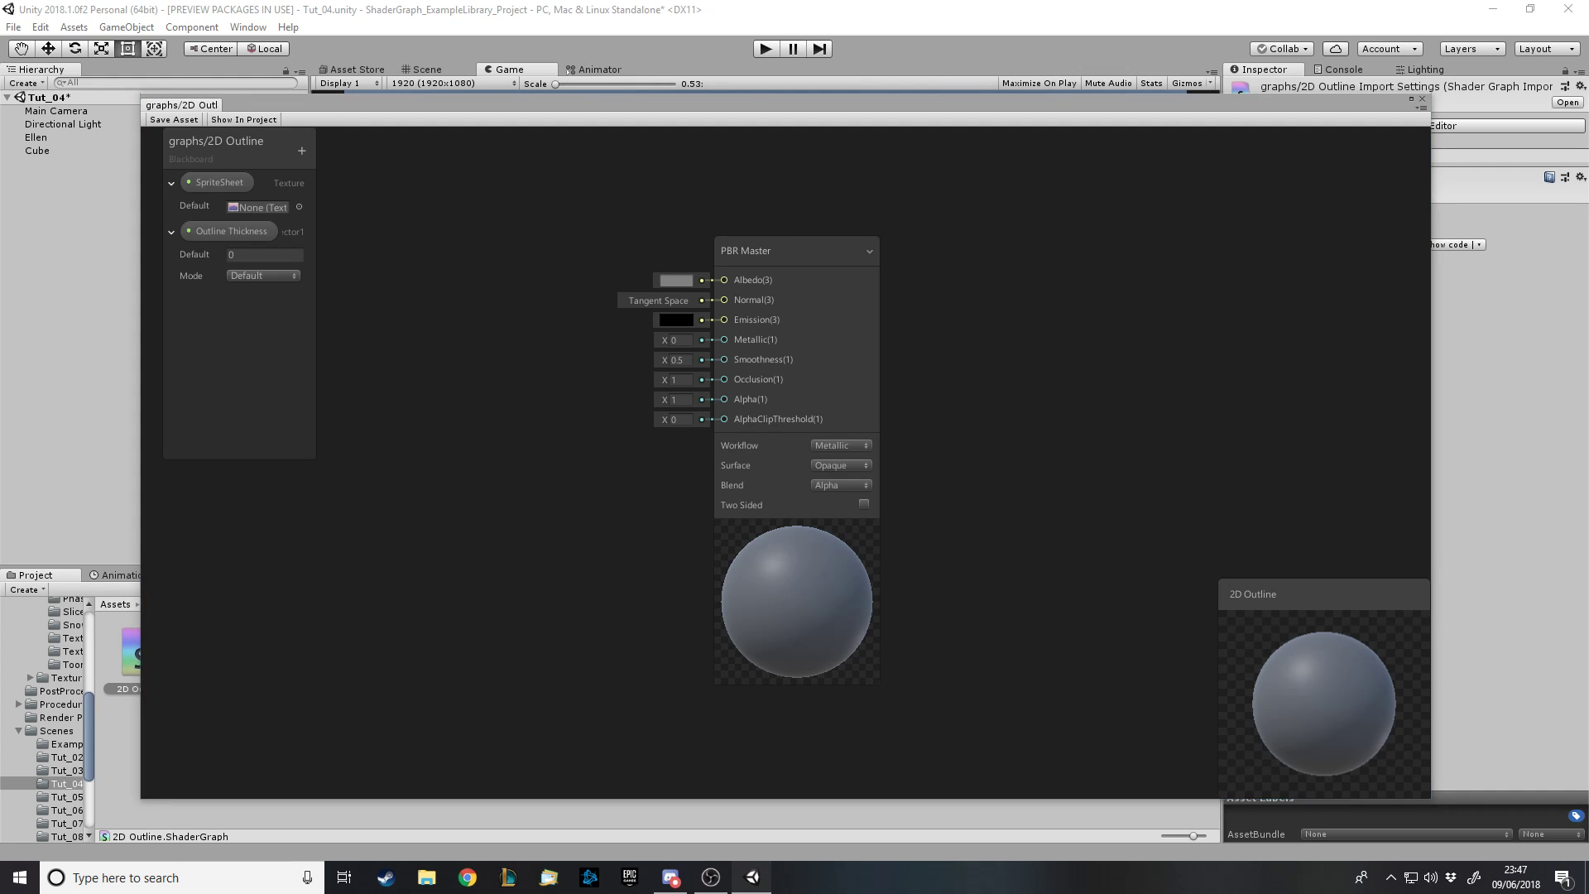
left_click(255, 256)
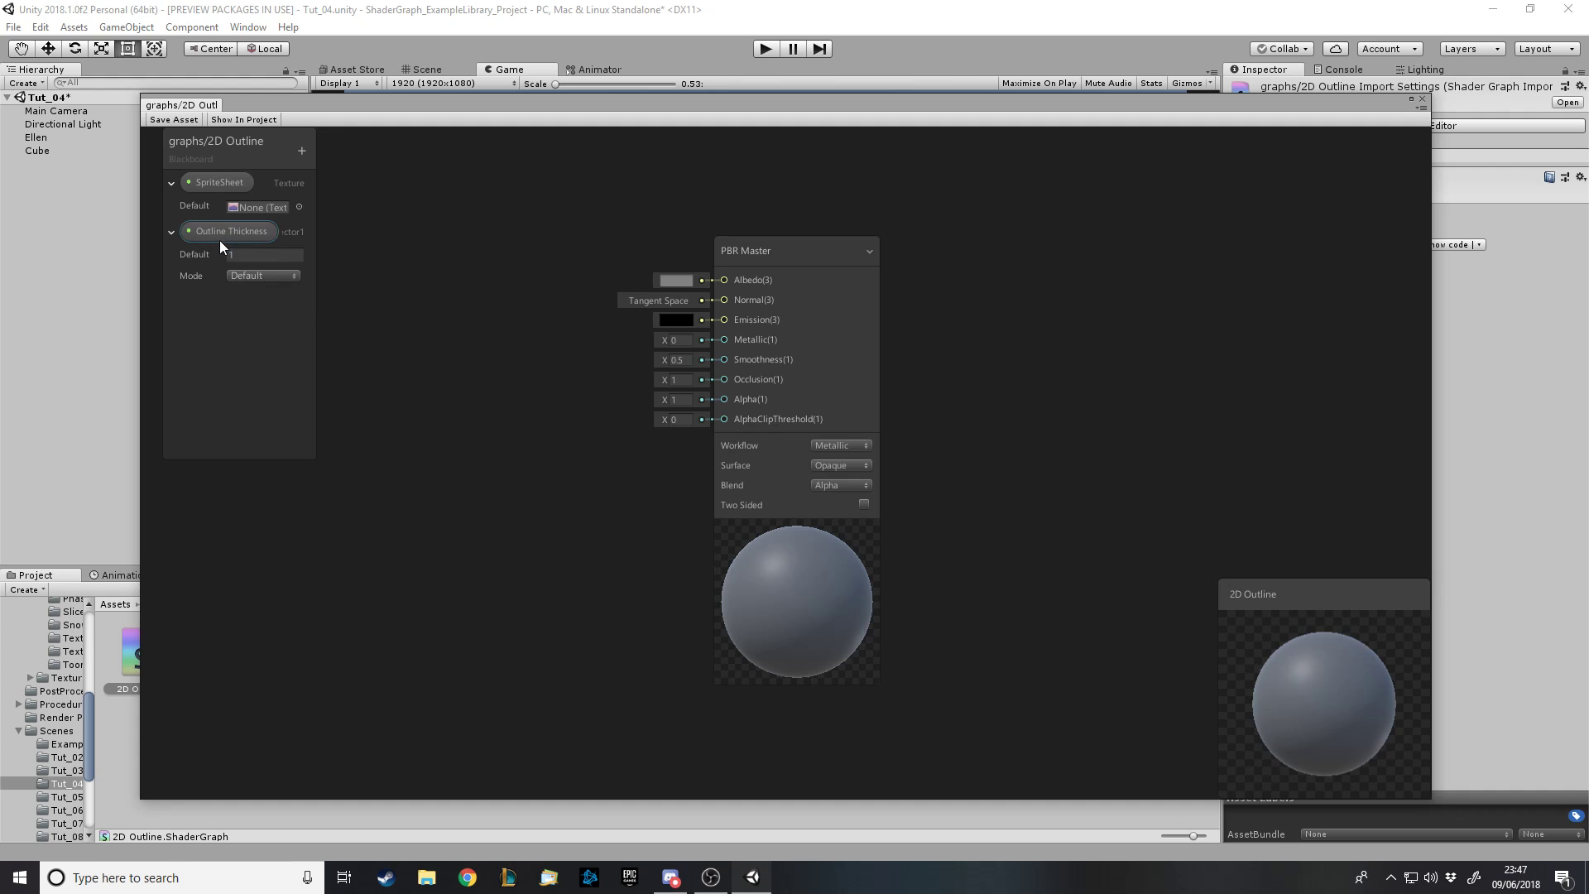
left_click(172, 232)
left_click(172, 183)
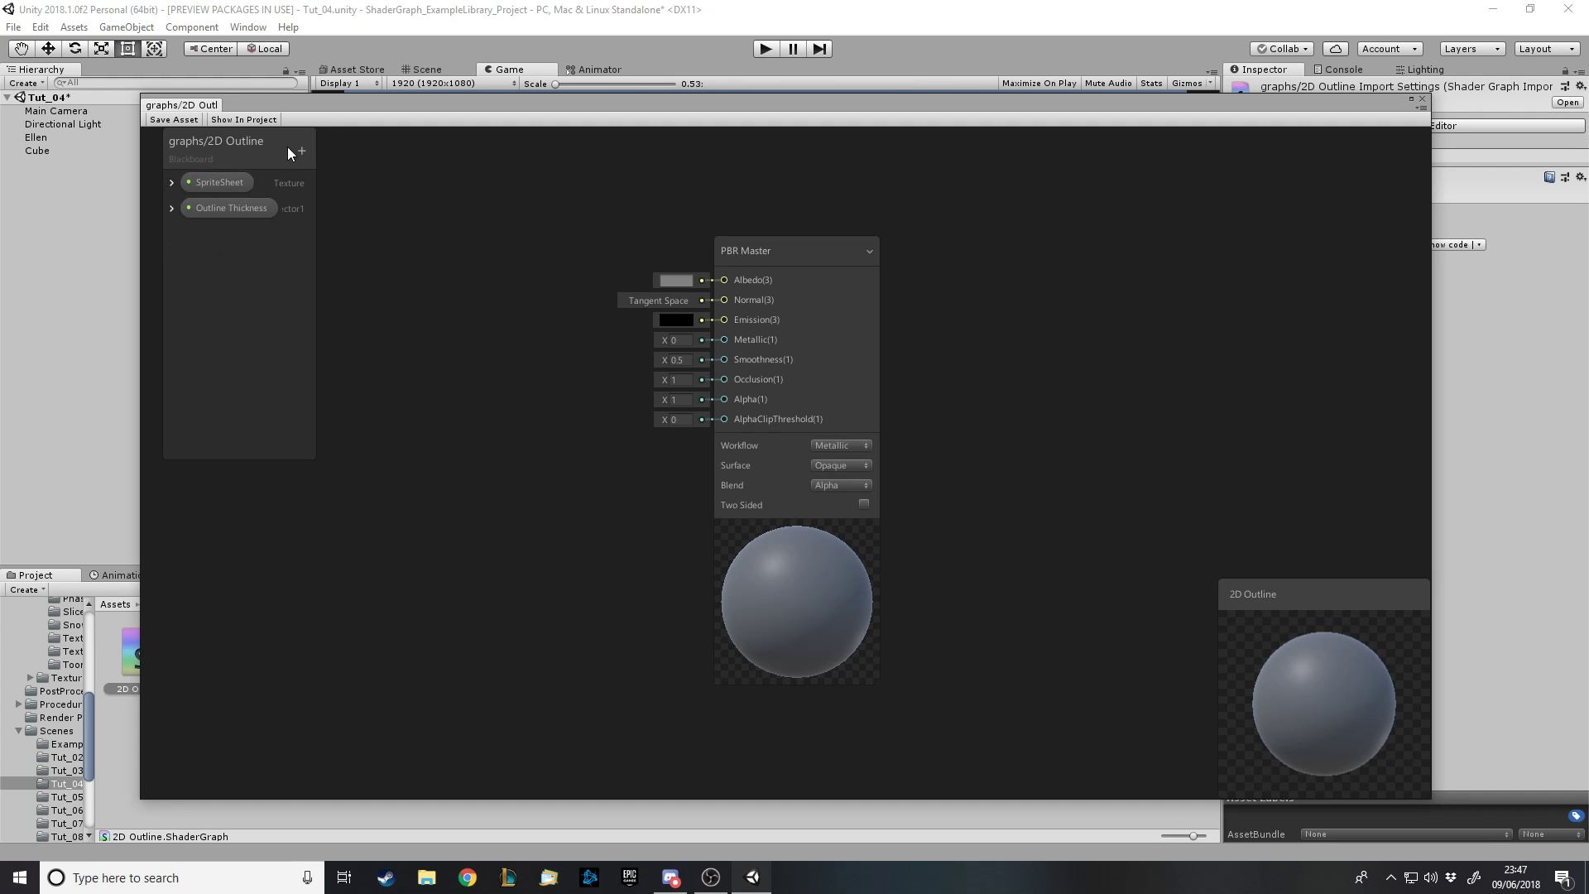
Add a Color property named Outline Colour to the blackboard with a bright blue default
left_click(302, 151)
left_click(349, 240)
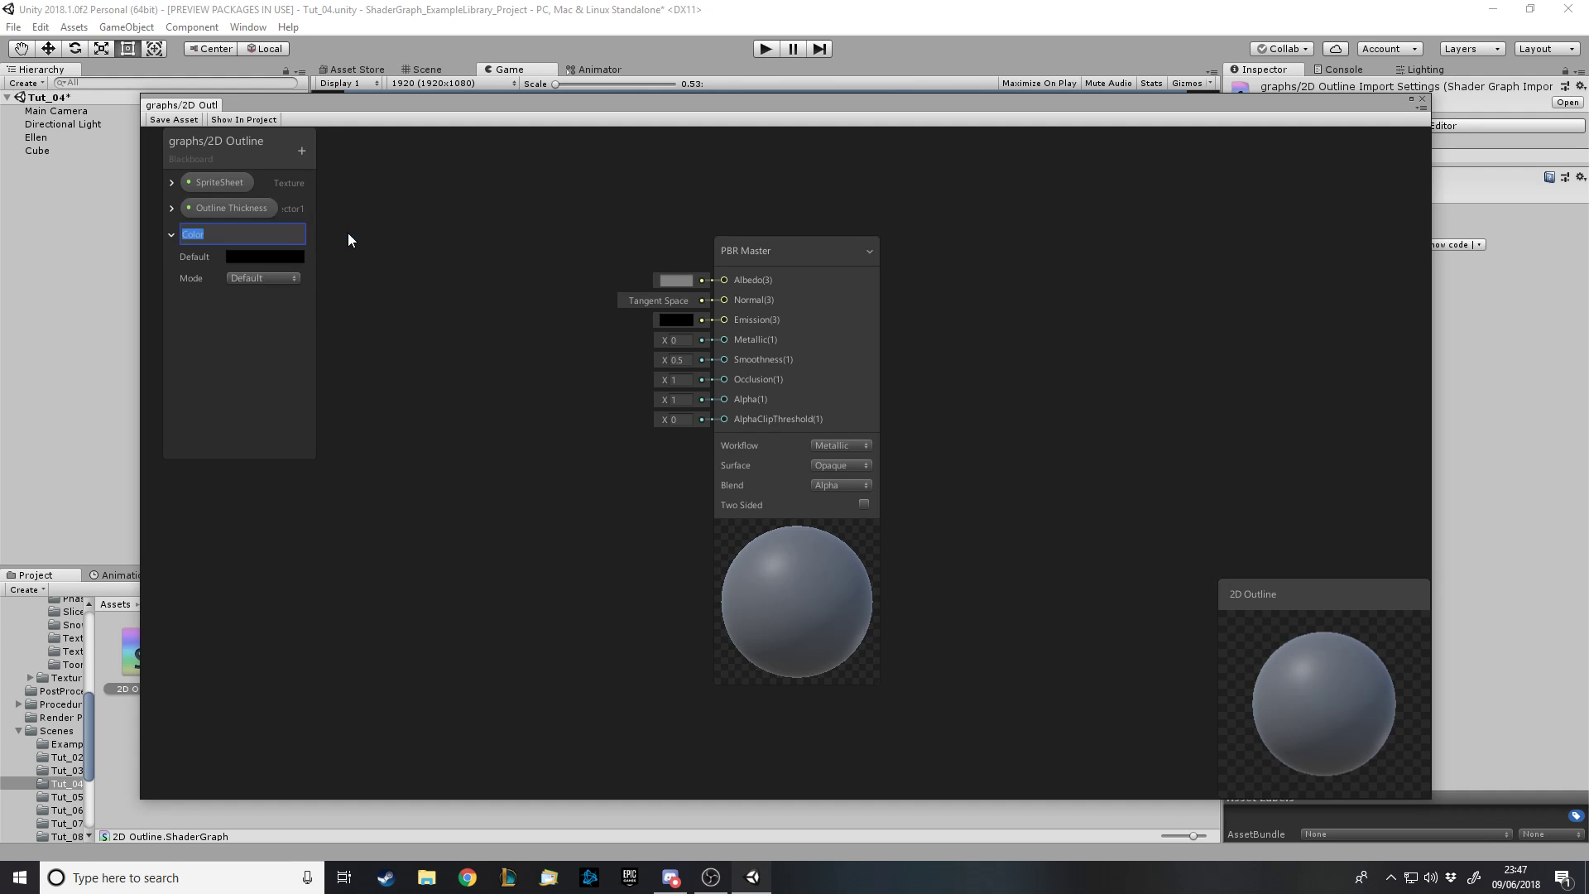
type("Outline Colouy")
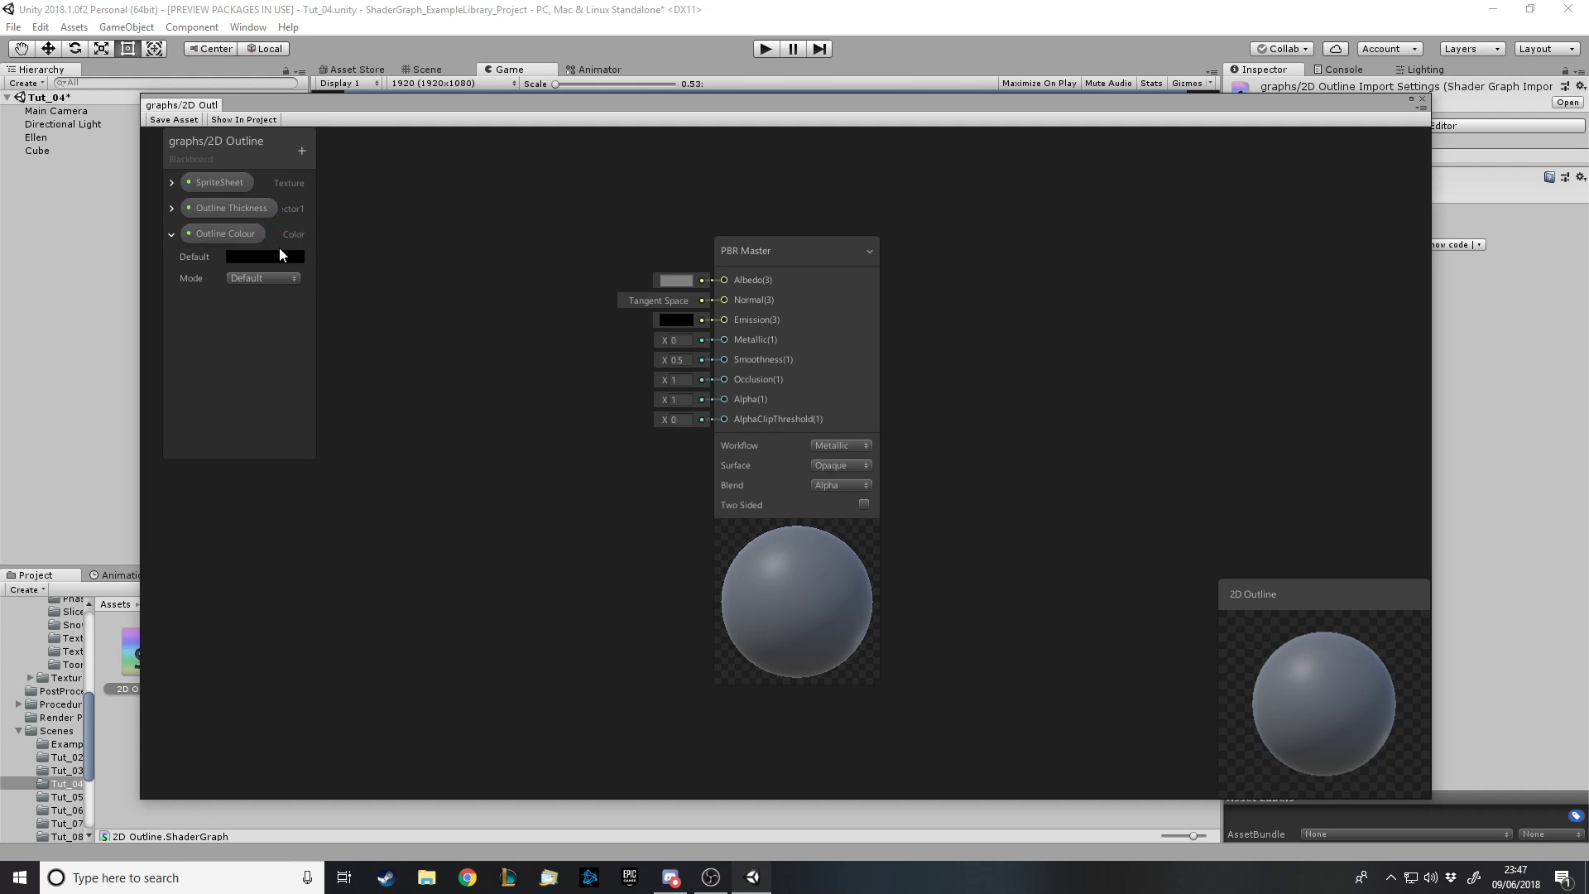
left_click(292, 258)
left_click_drag(200, 298, 240, 323)
left_click(385, 112)
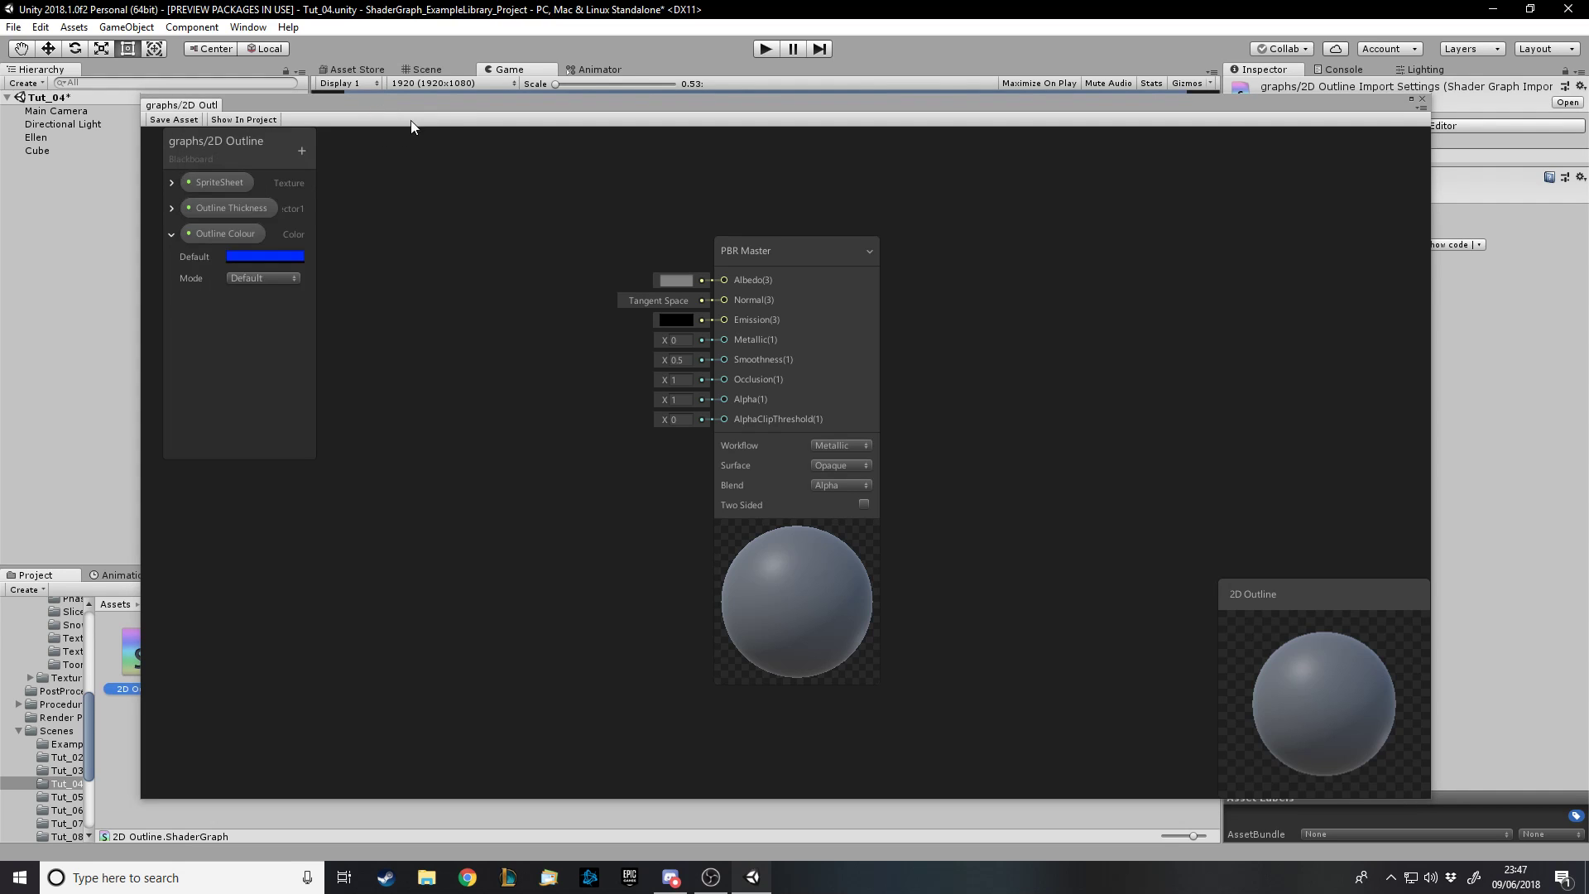
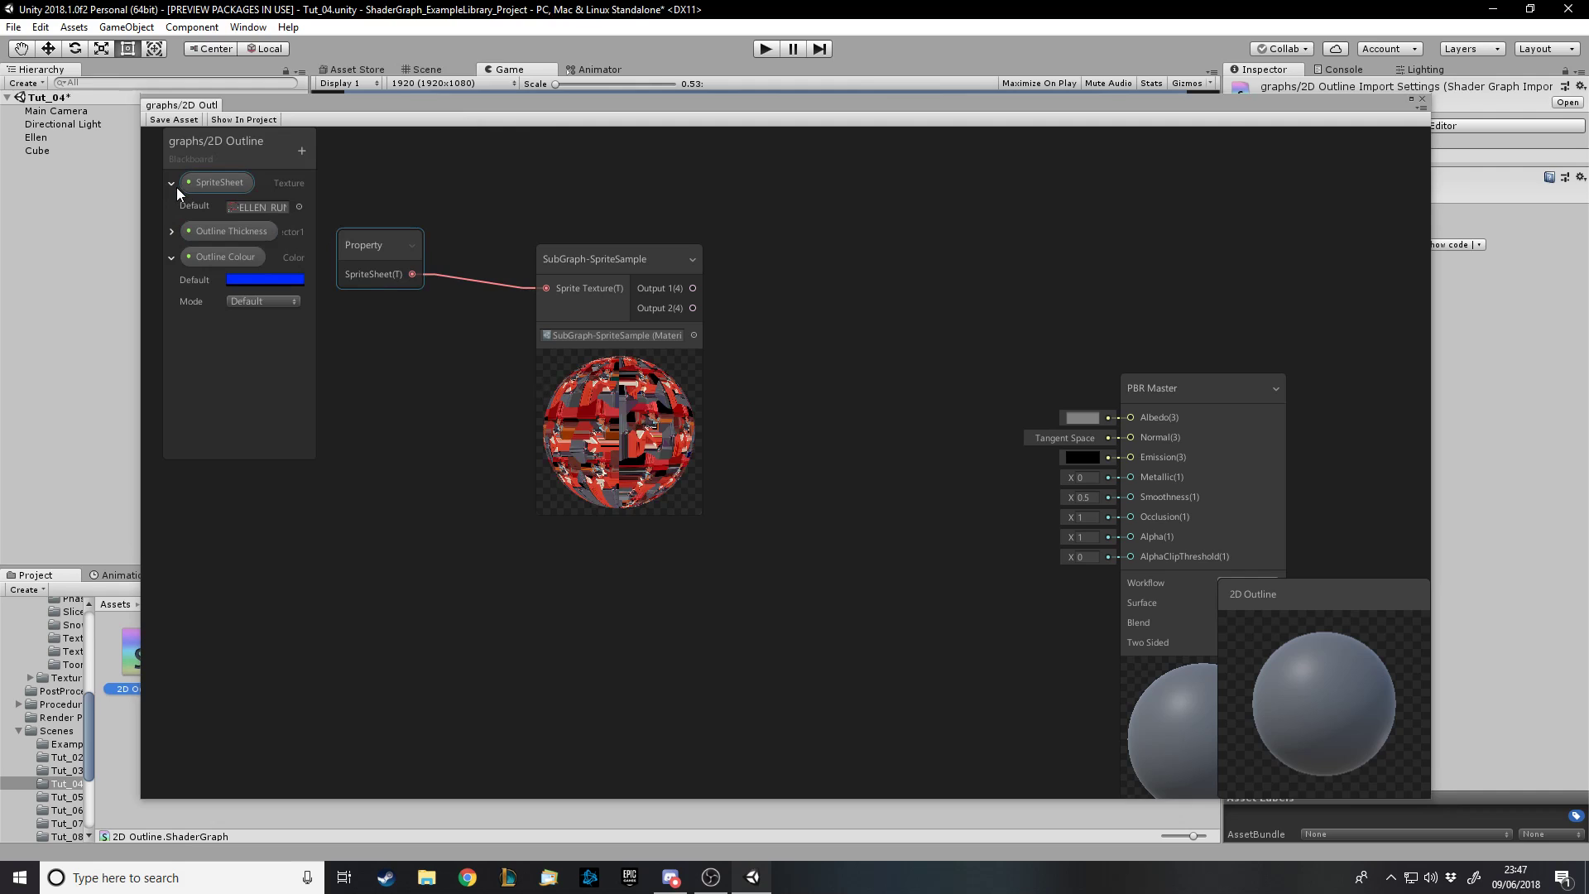
Collapse the SpriteSheet and Outline Colour properties and move the SubGraph-SpriteSample node closer to the SpriteSheet property node
left_click(174, 187)
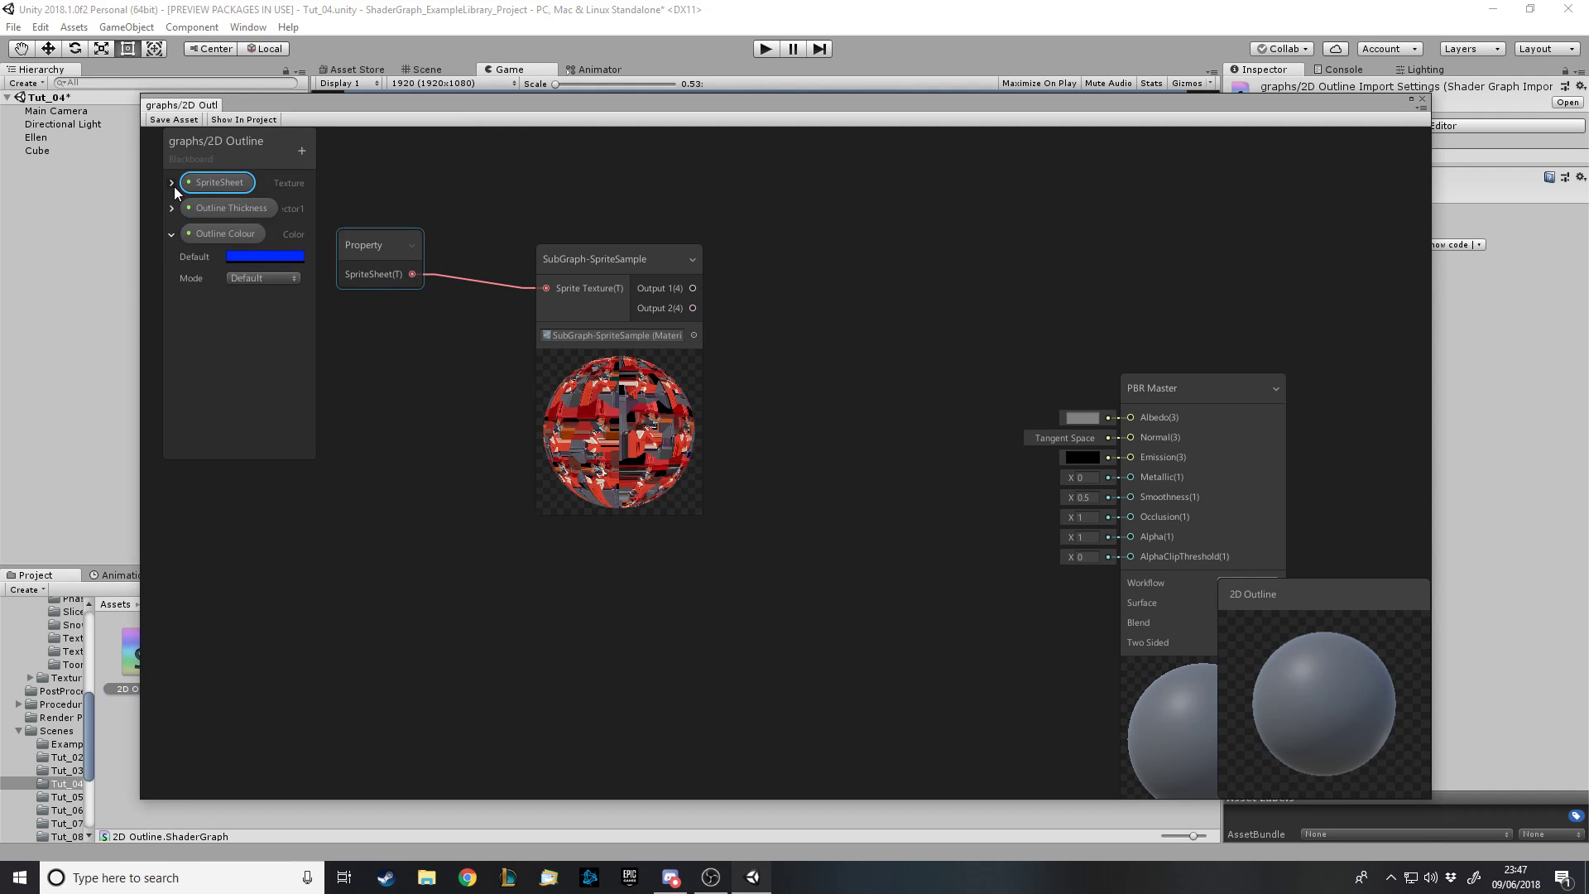
left_click(171, 233)
left_click_drag(693, 308, 620, 251)
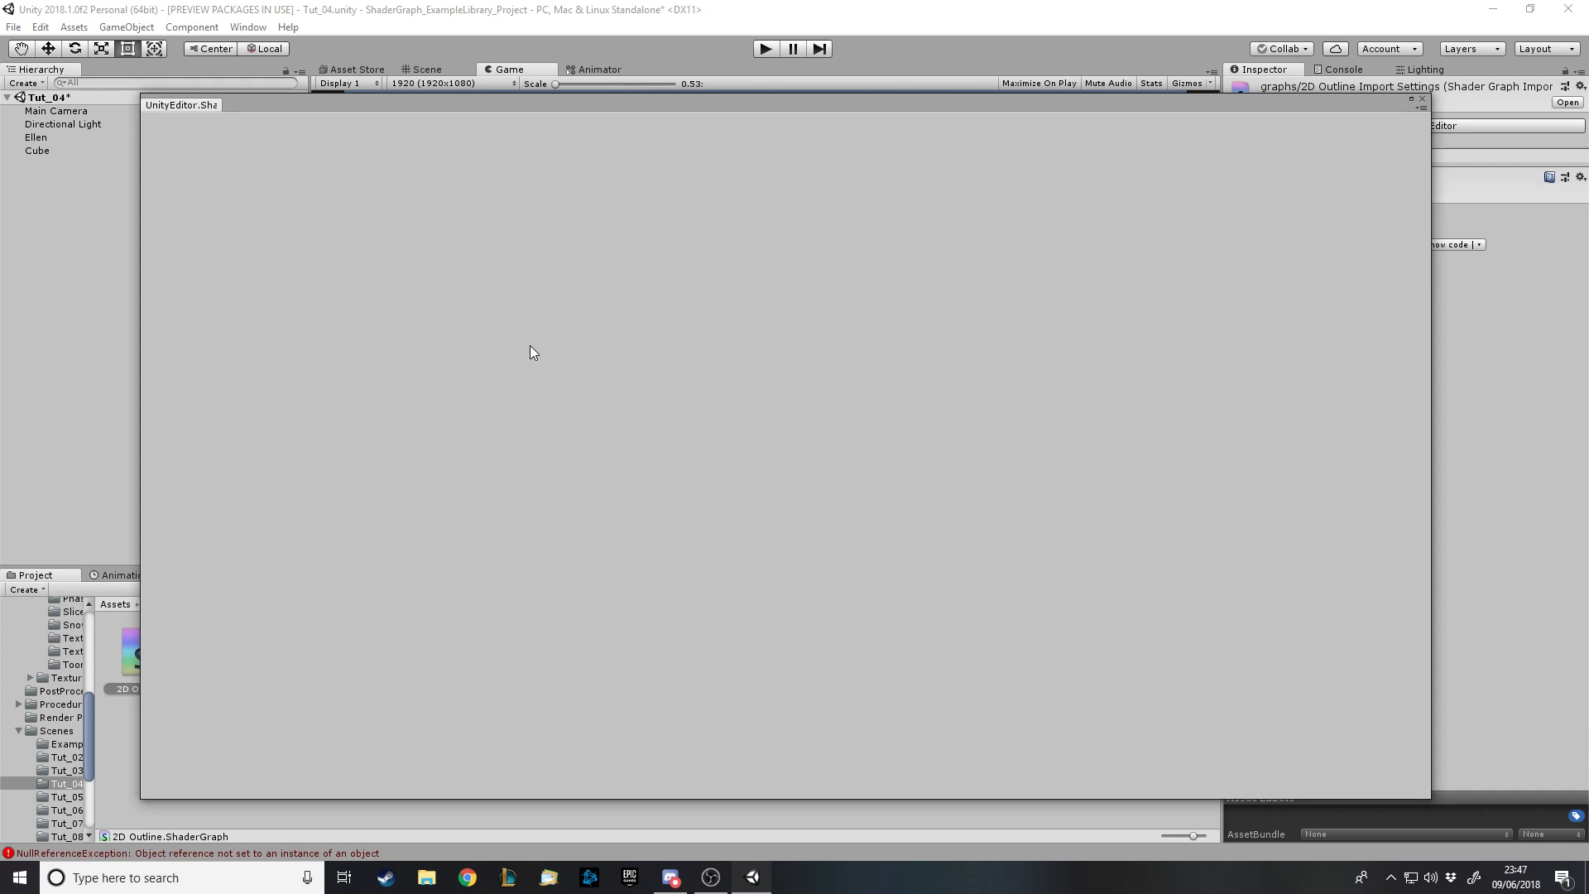
Try to open the SubGraph-SpriteSample node's sub graph for editing, closing the blank editor windows
left_click_drag(502, 106, 522, 183)
left_click(1420, 174)
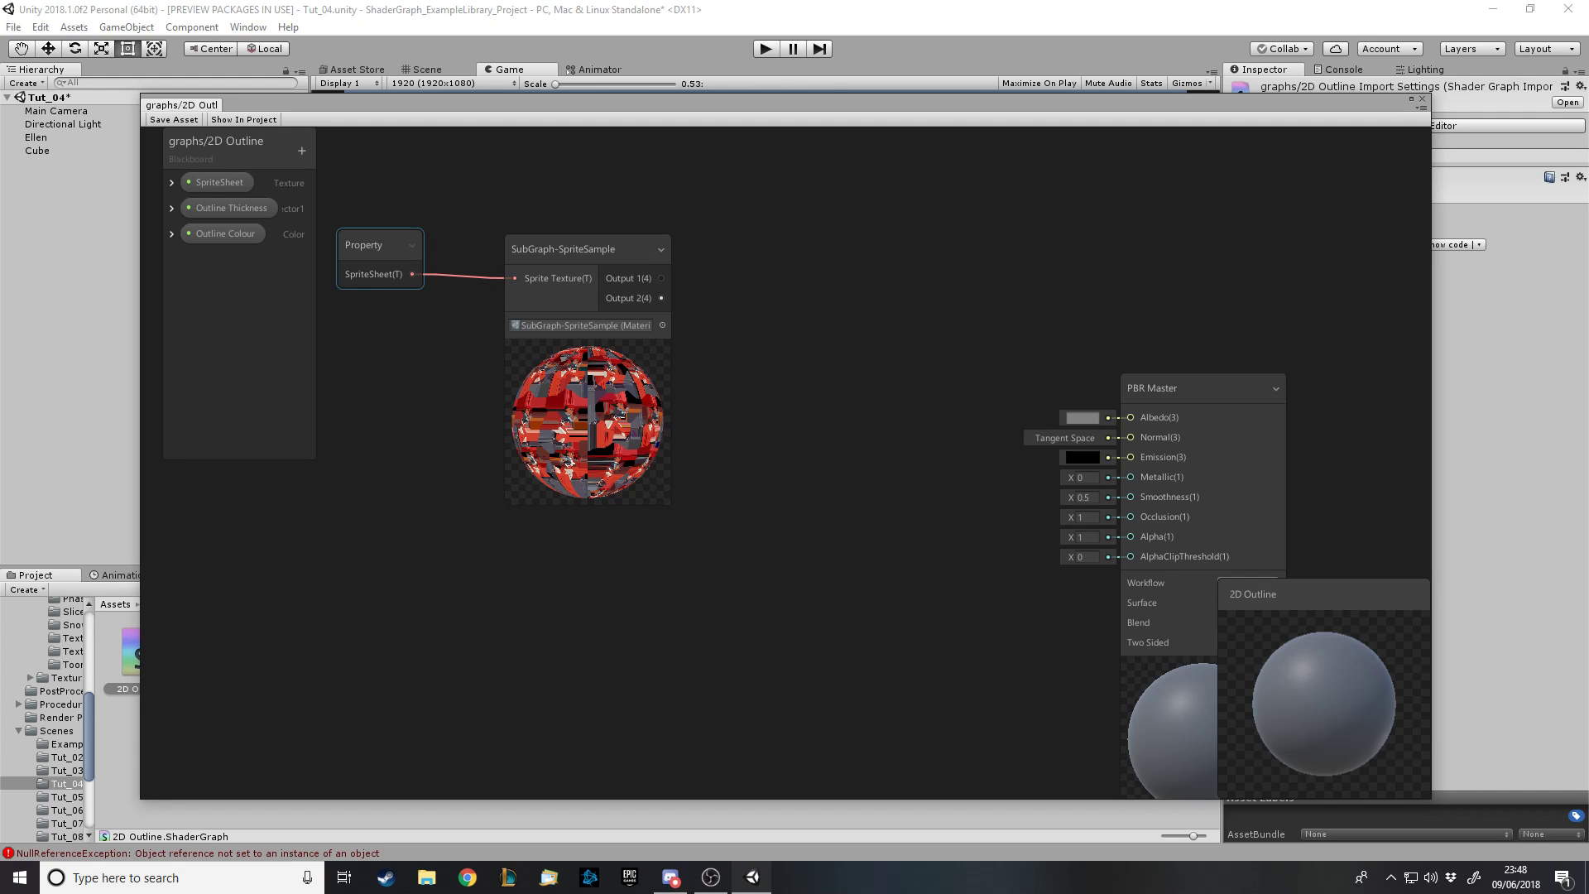
left_click_drag(649, 303, 669, 294)
key("Escape")
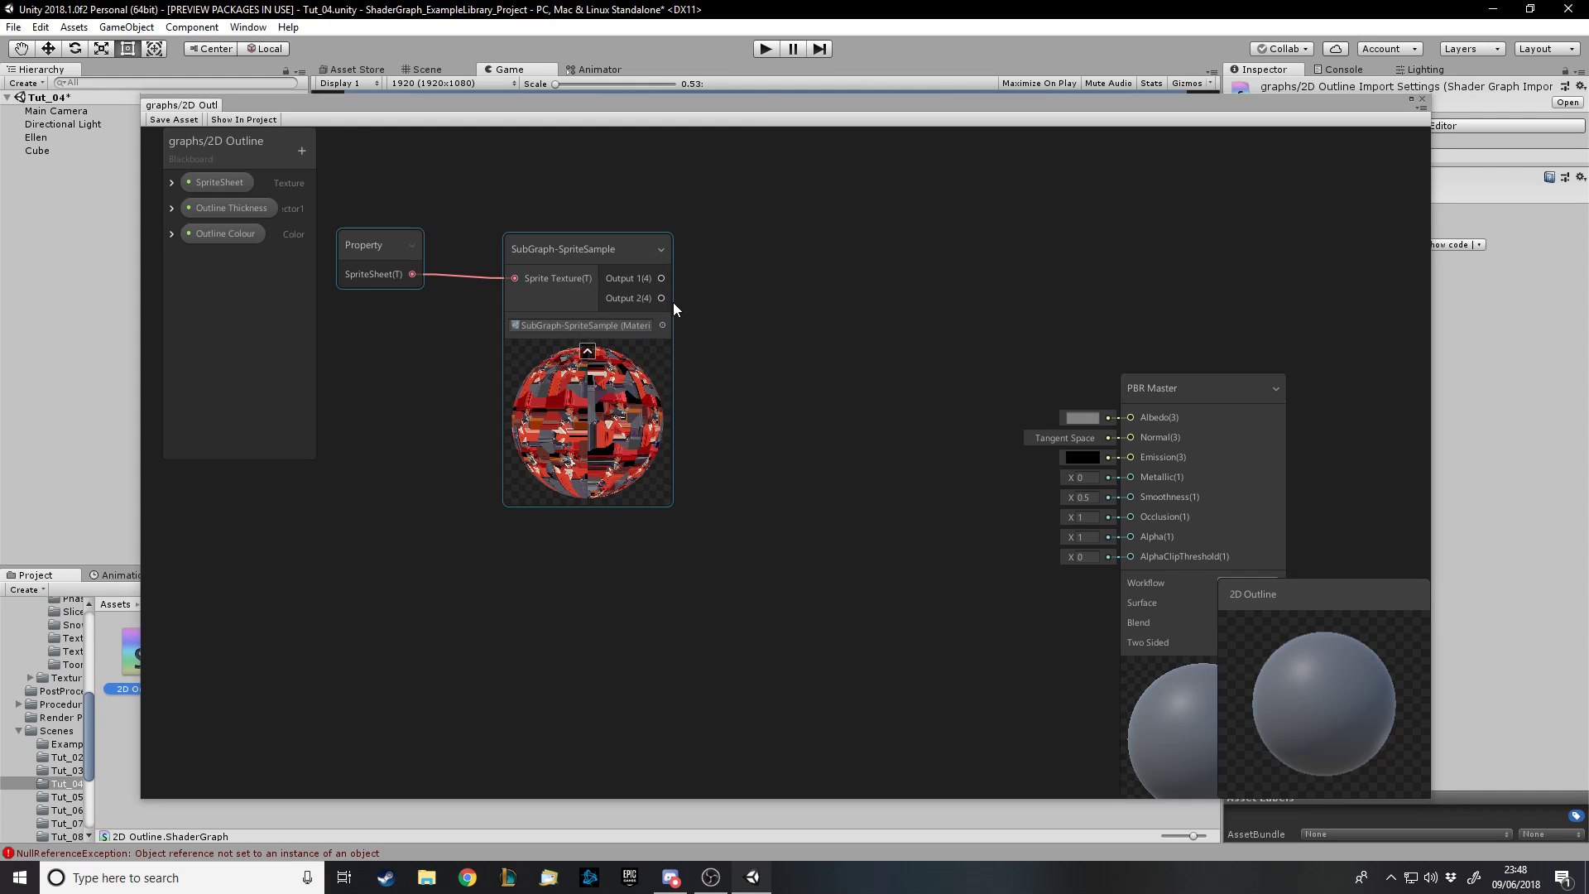
right_click(620, 296)
left_click(604, 311)
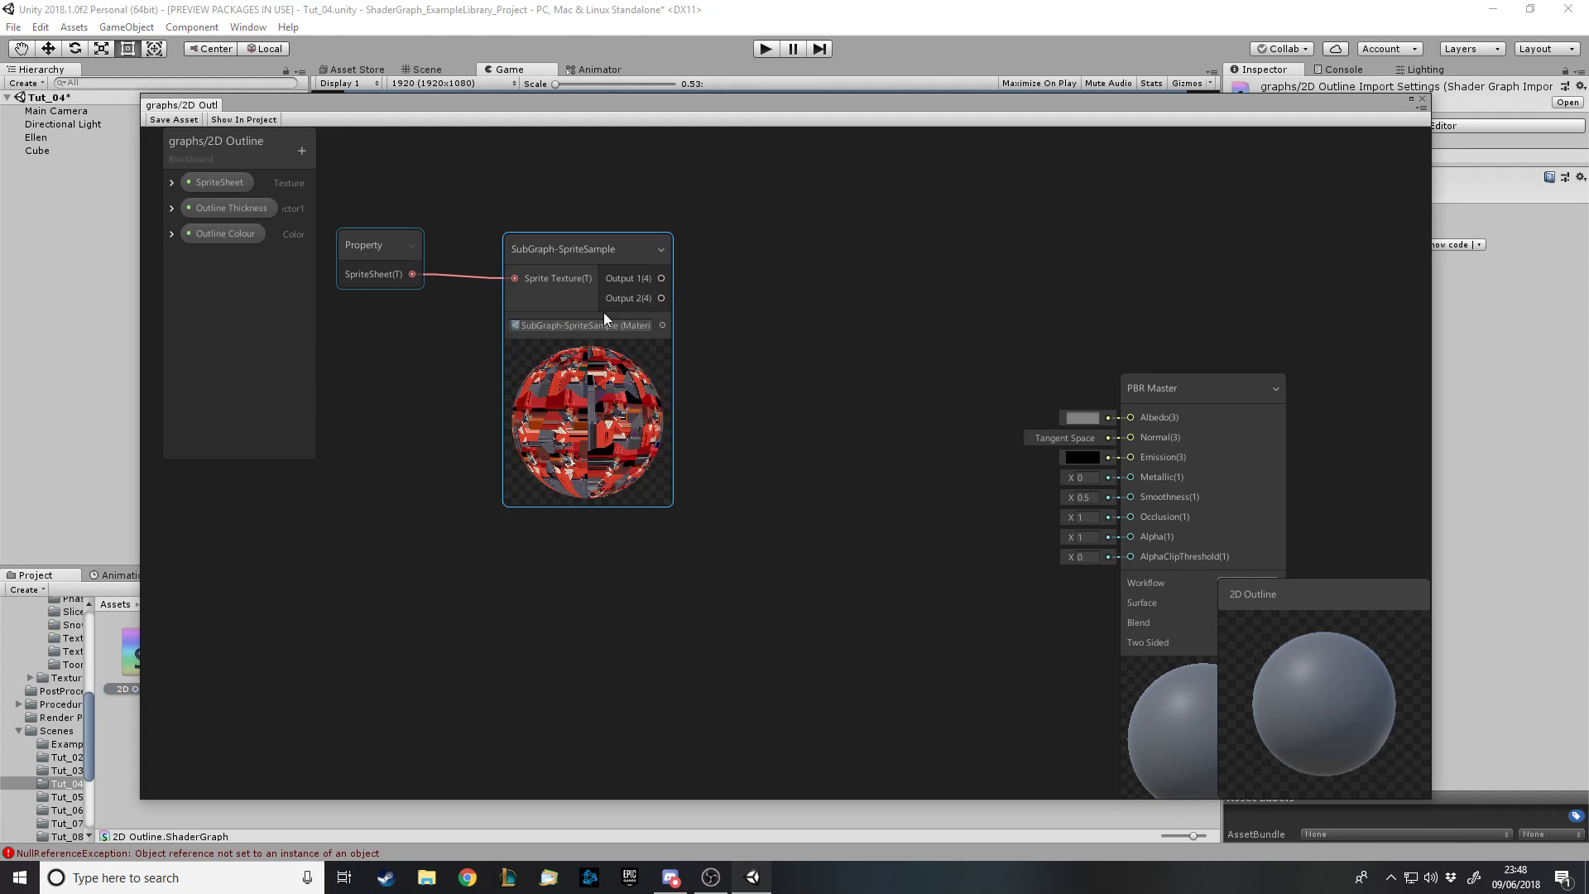
double_click(603, 312)
left_click(1421, 155)
right_click(656, 259)
left_click(732, 484)
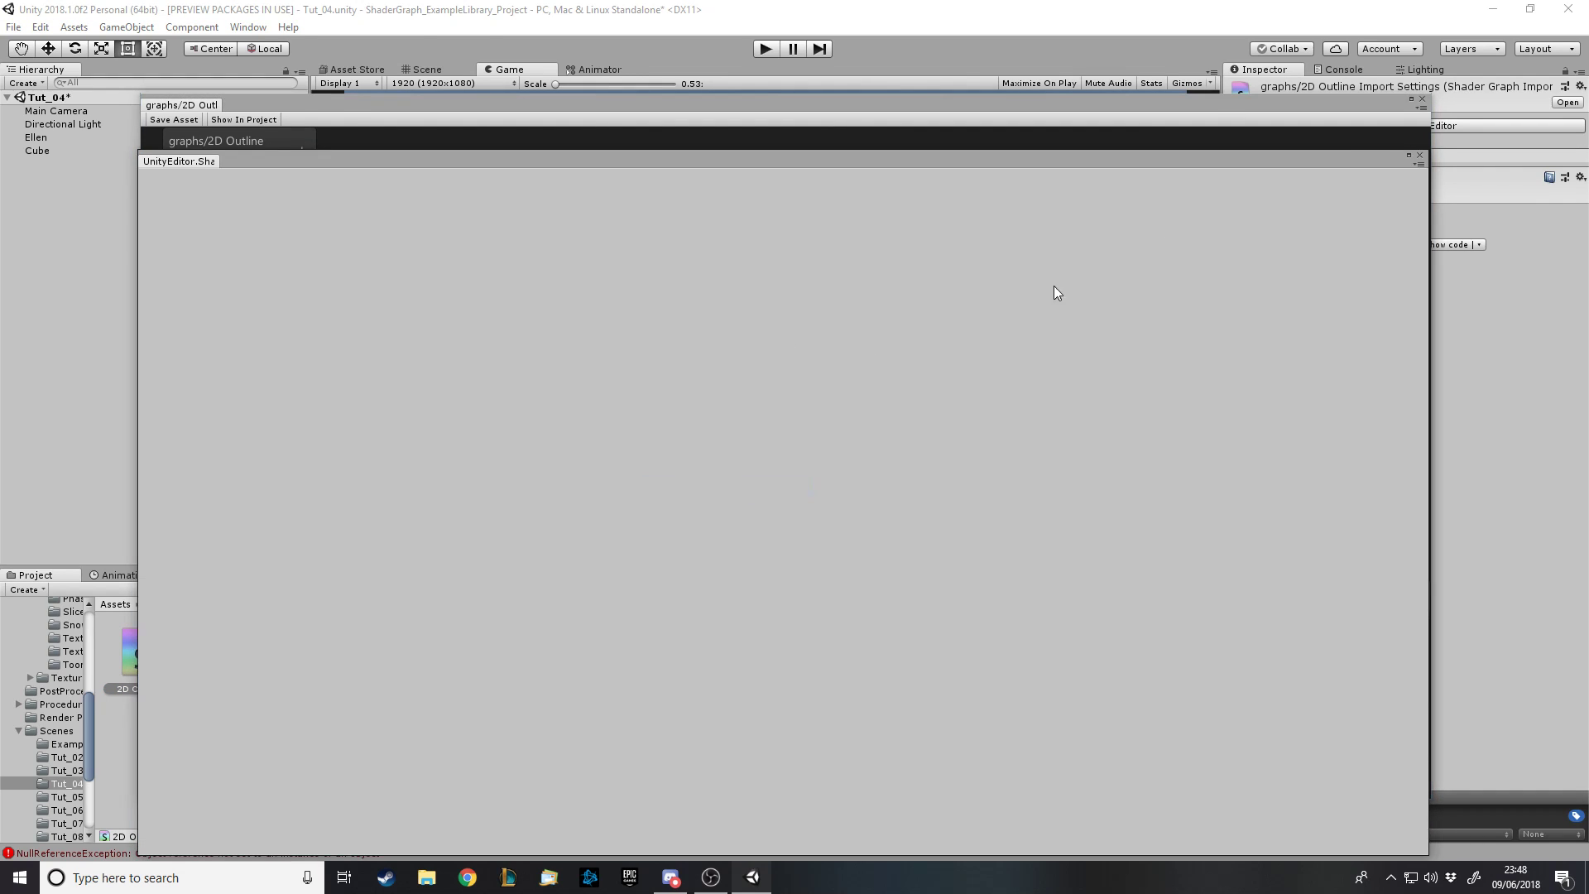
left_click(1419, 154)
right_click(684, 318)
right_click(644, 333)
left_click(781, 536)
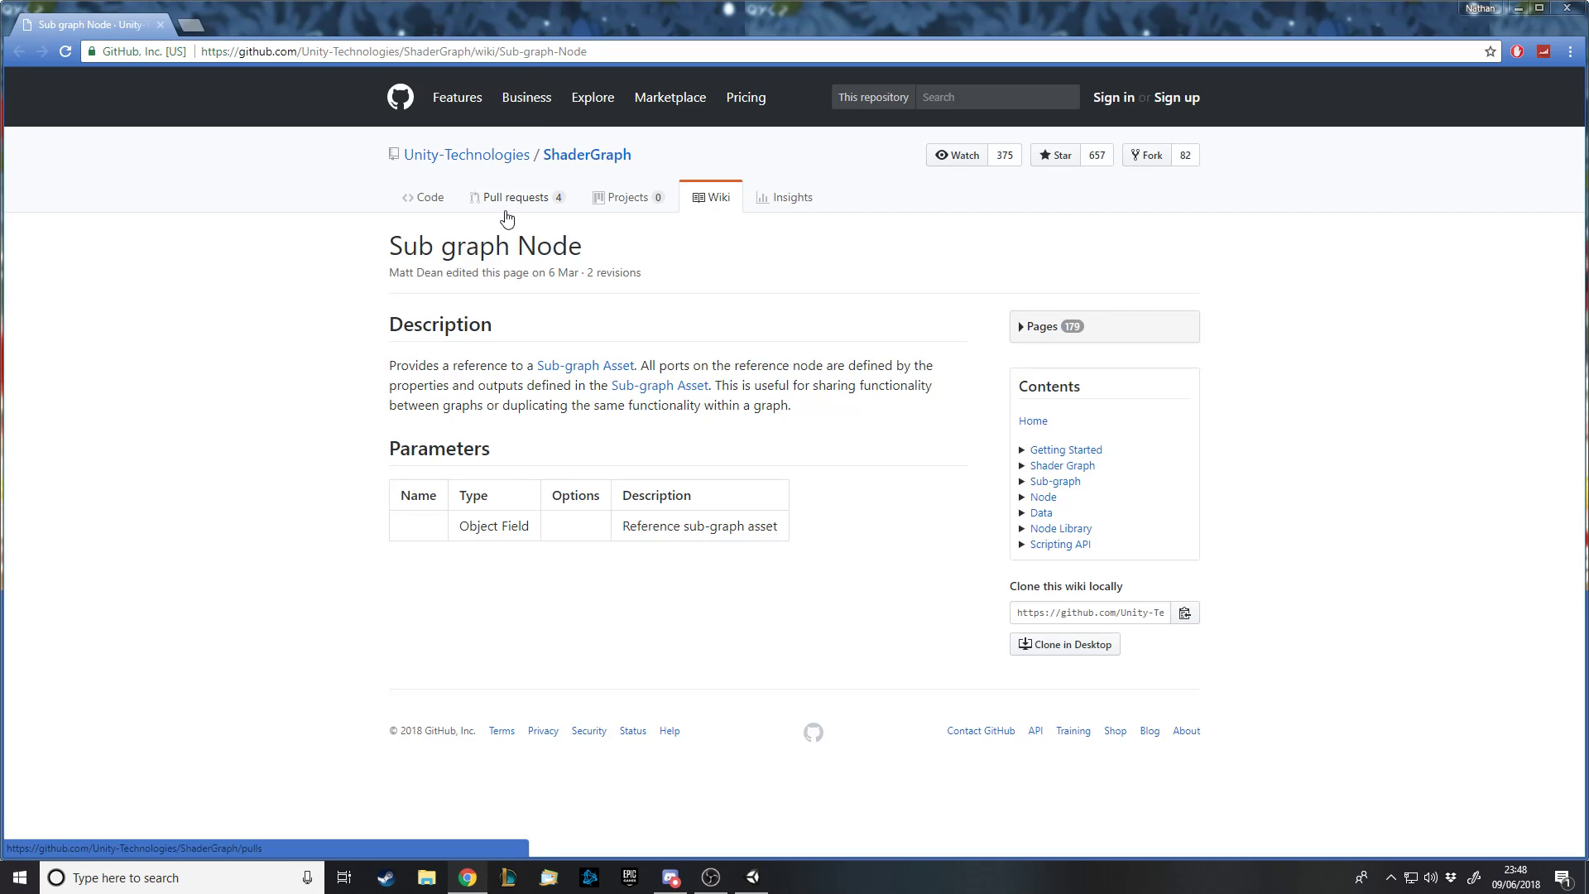
double_click(237, 20)
left_click(157, 14)
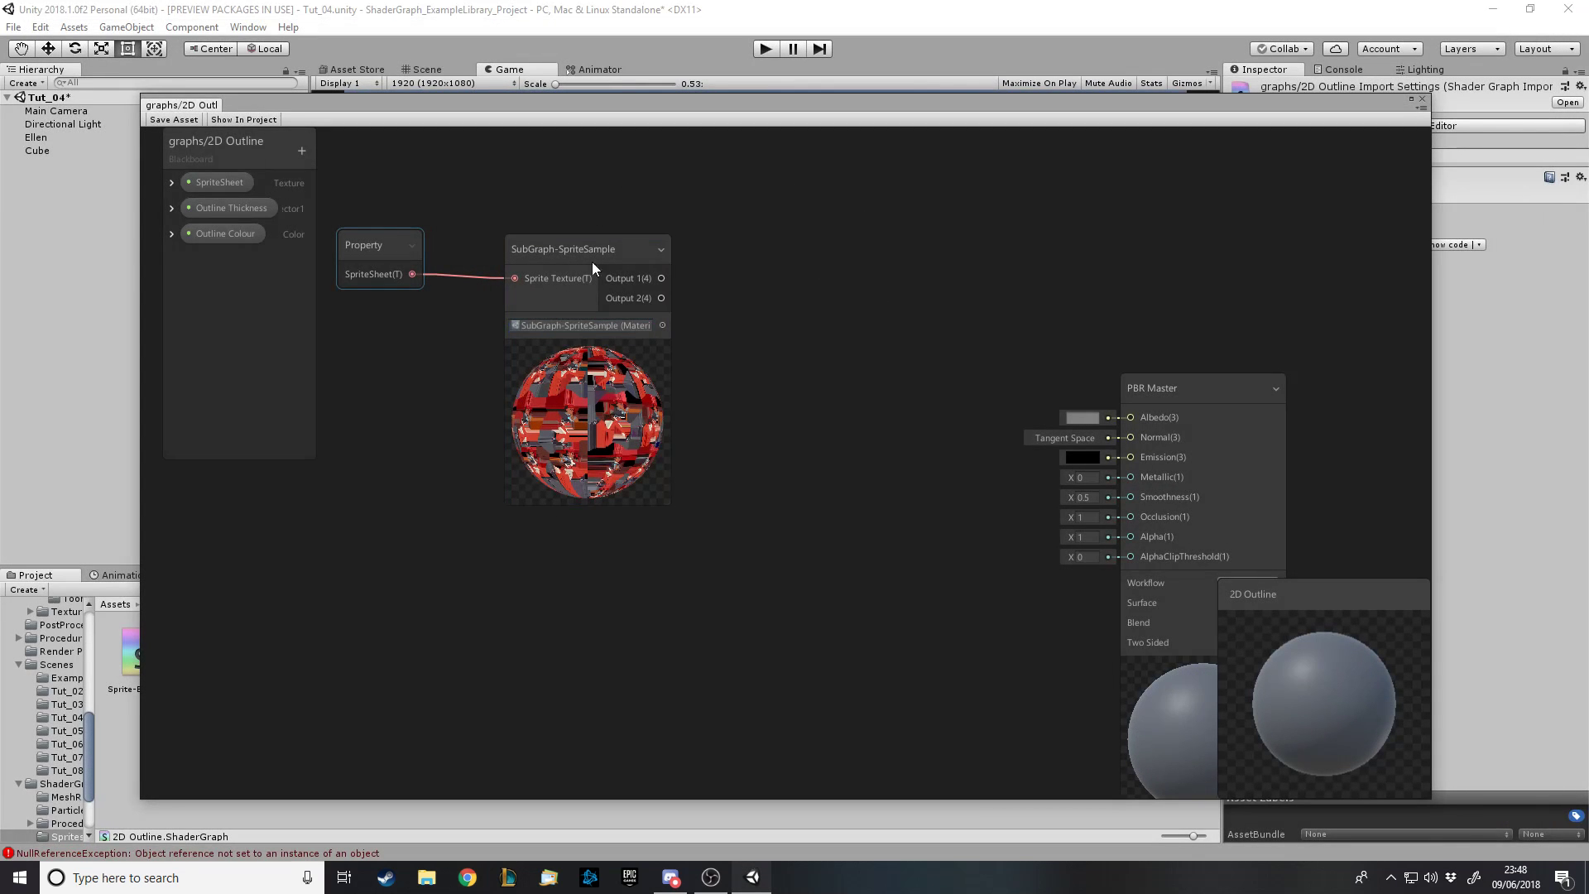
Connect Output 1 of SubGraph-SpriteSample to the PBR Master's Albedo and set Smoothness to 0
left_click_drag(661, 278, 1140, 419)
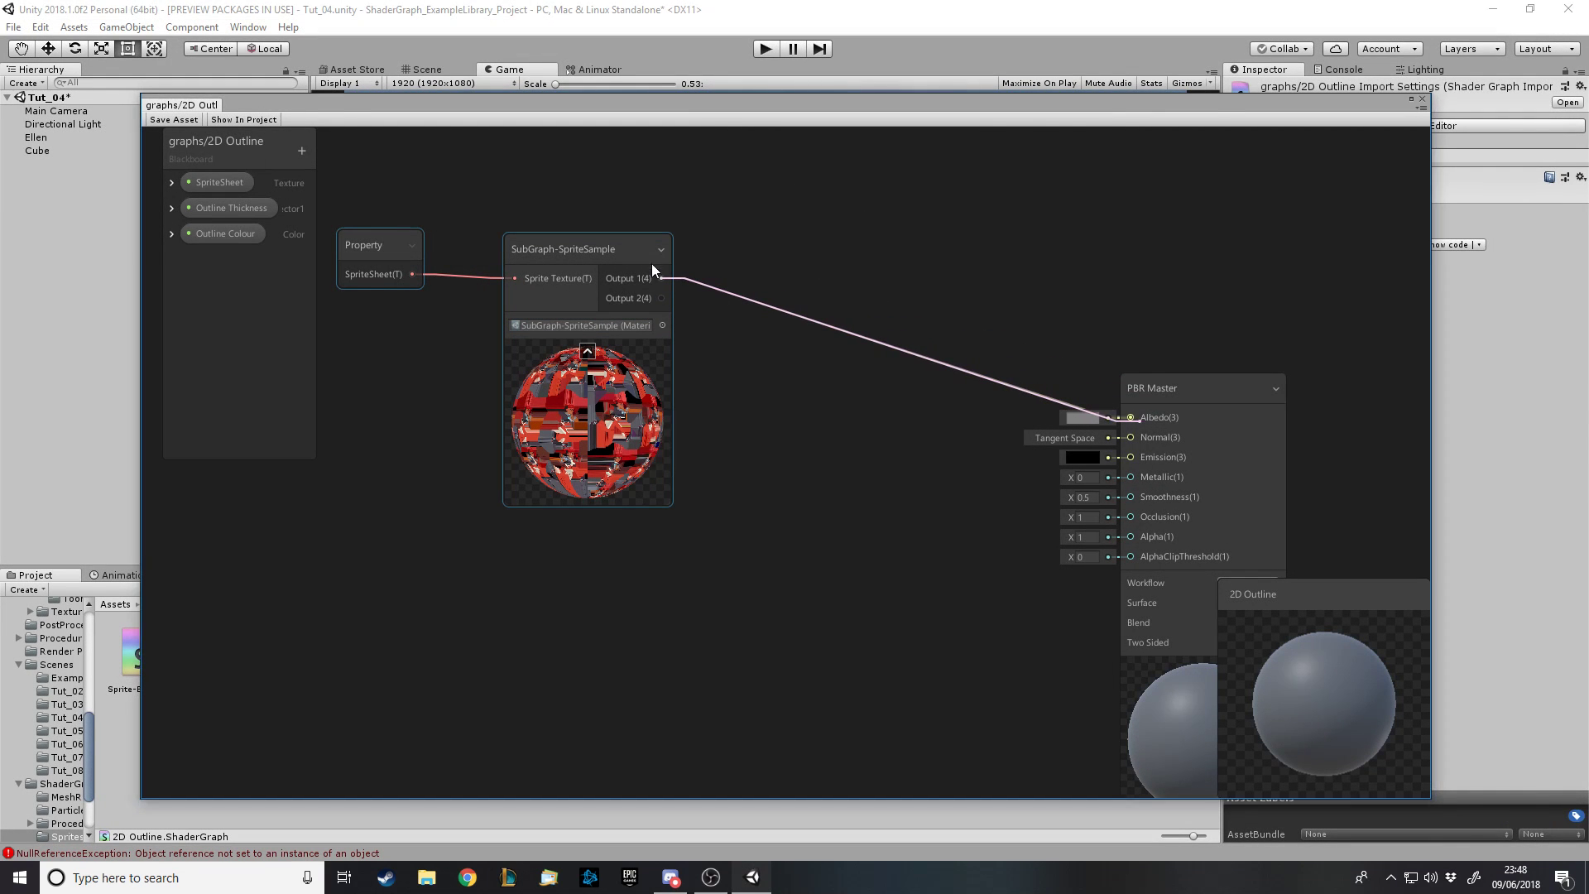
left_click_drag(1292, 709, 1338, 698)
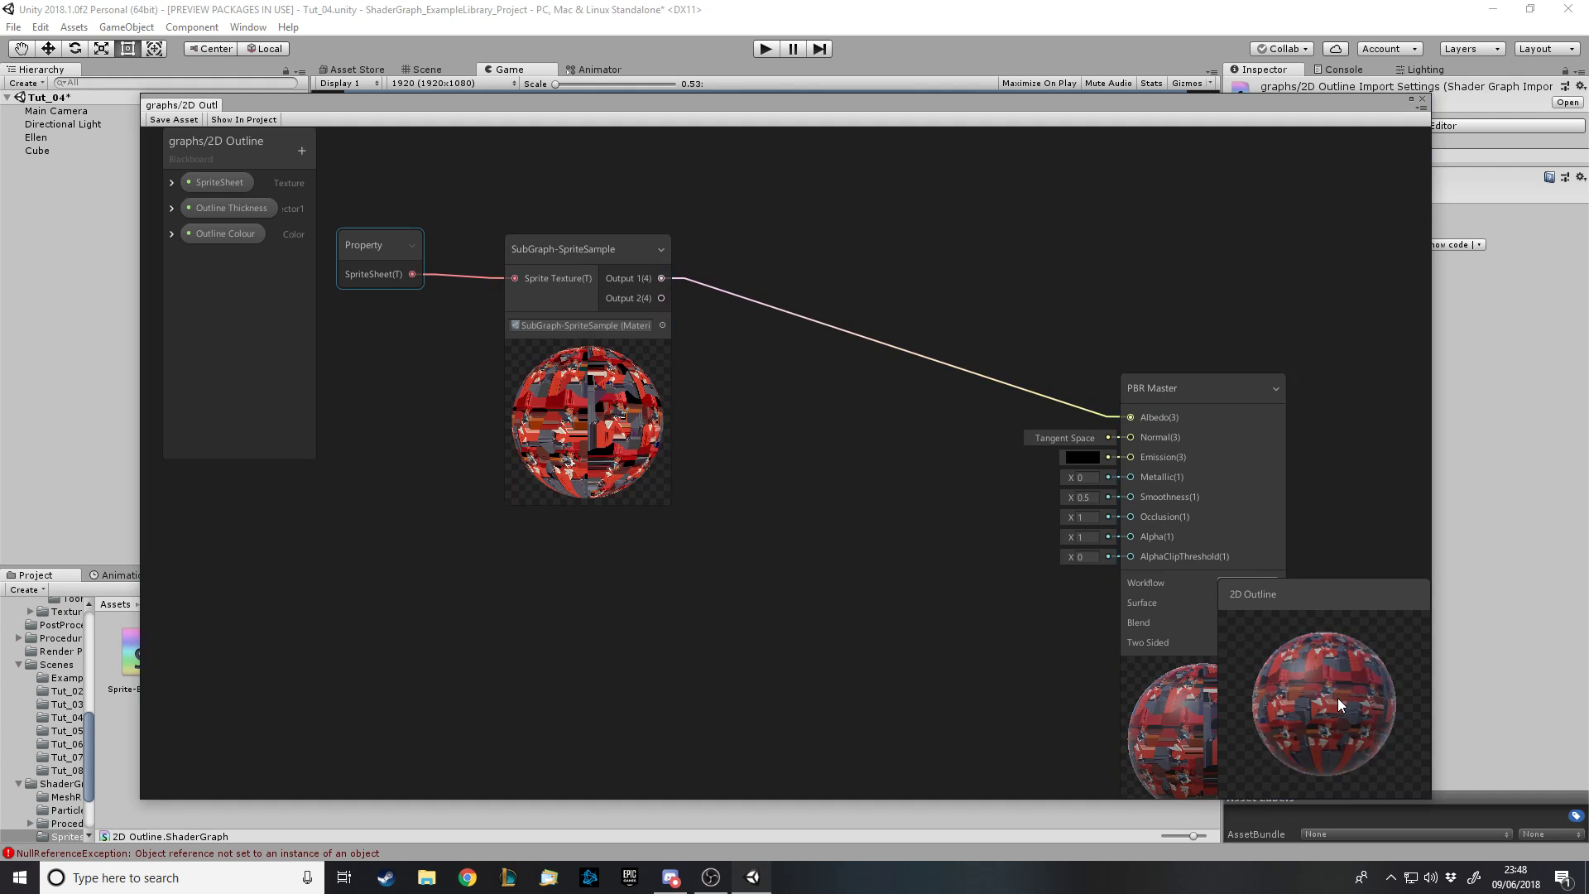
left_click(1096, 496)
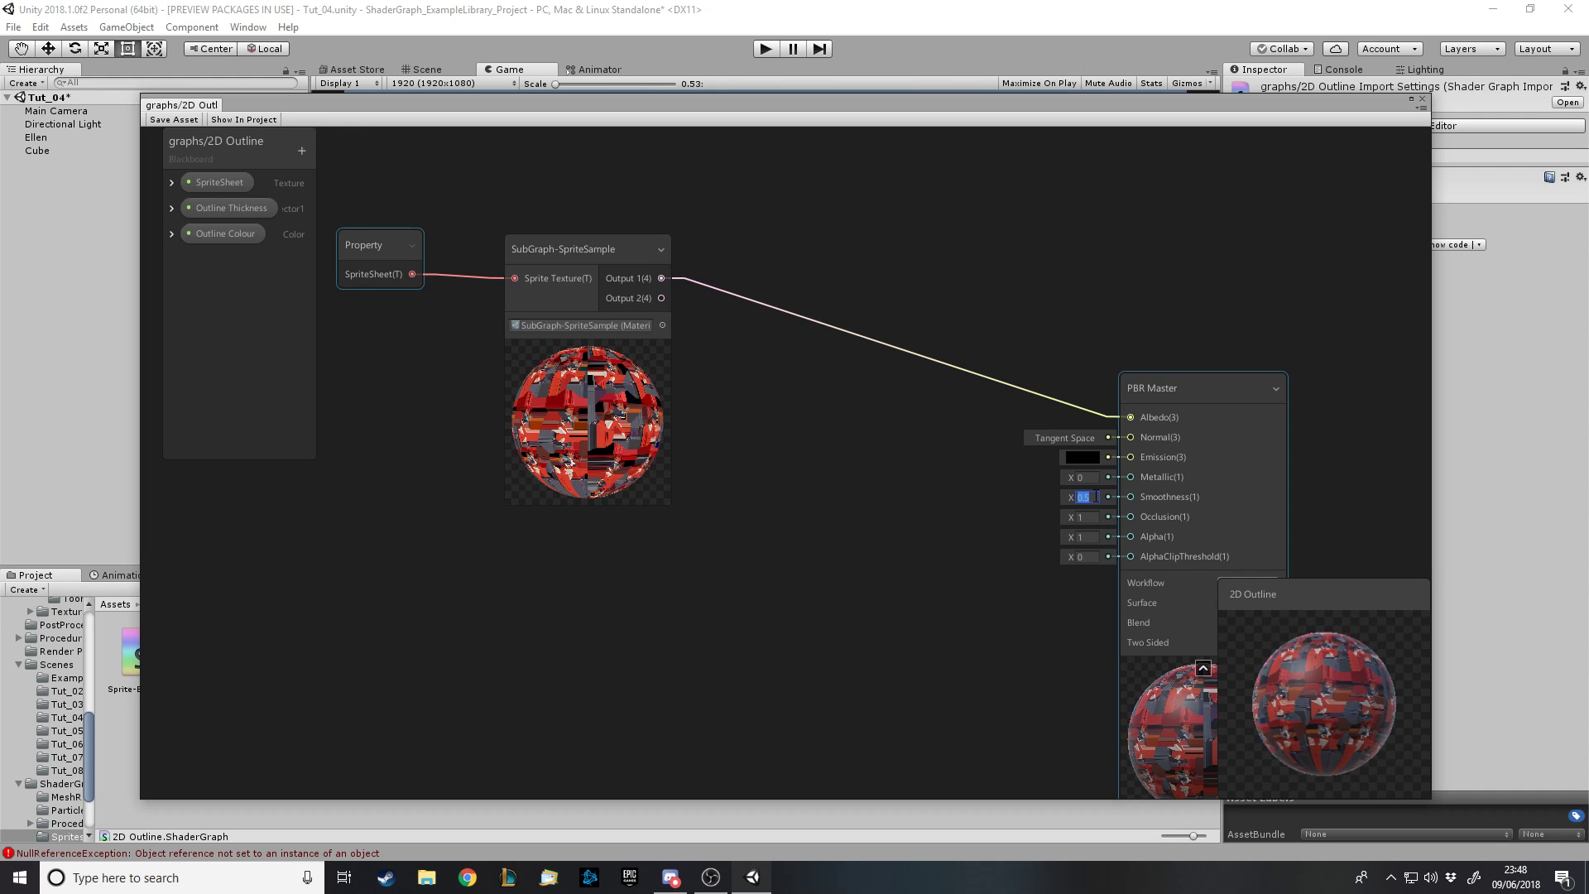
type("0")
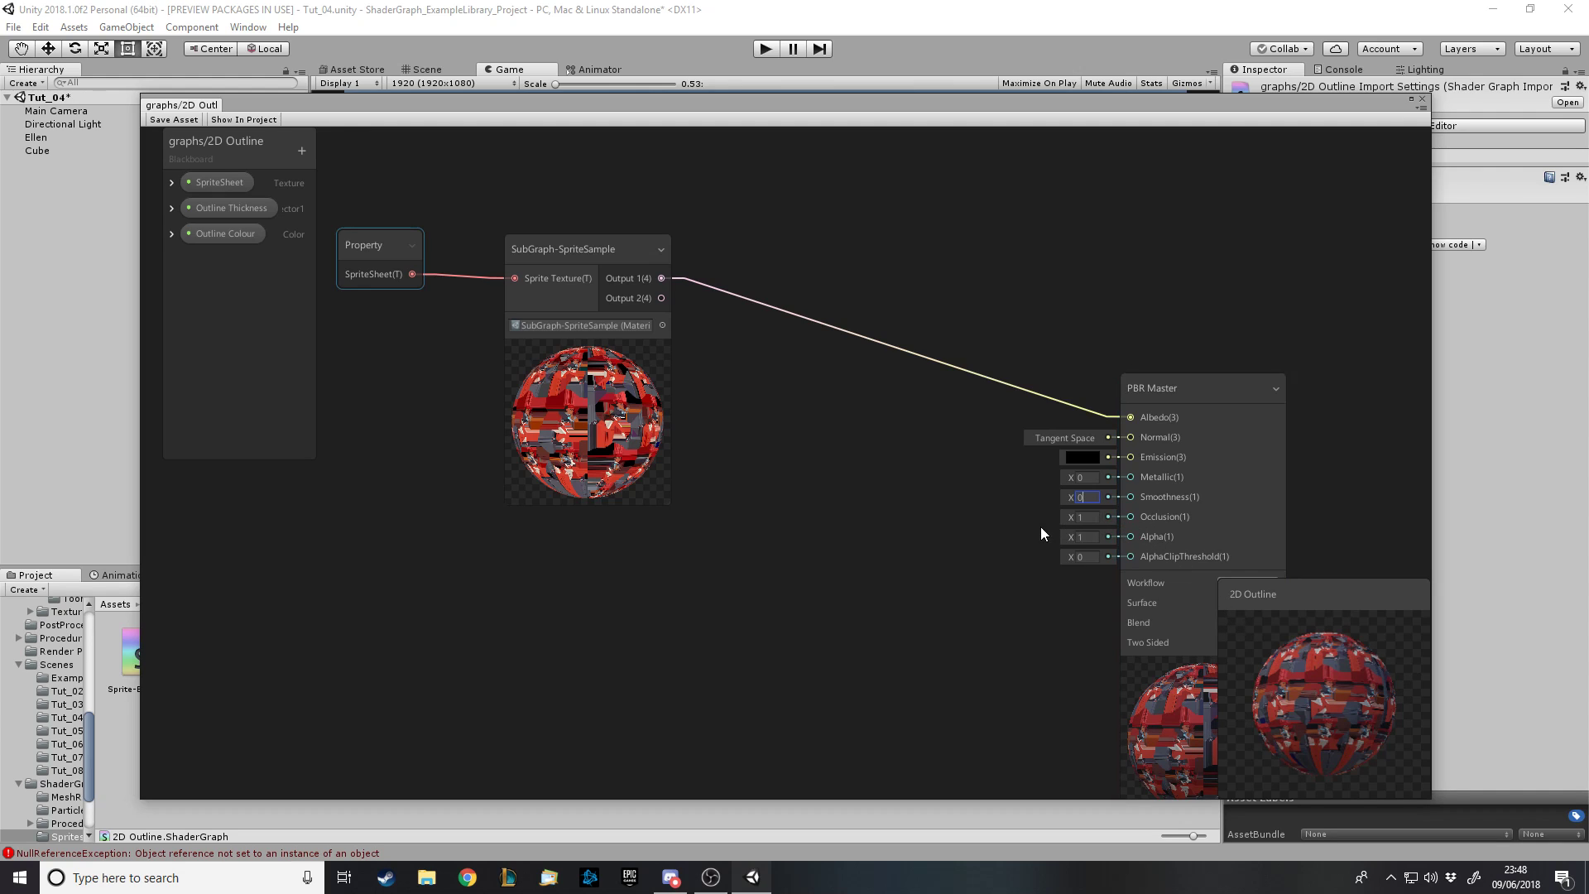
Set the PBR Master's Alpha to 0.5 and connect Output 2 of SubGraph-SpriteSample to AlphaClipThreshold
left_click(1088, 537)
type("5")
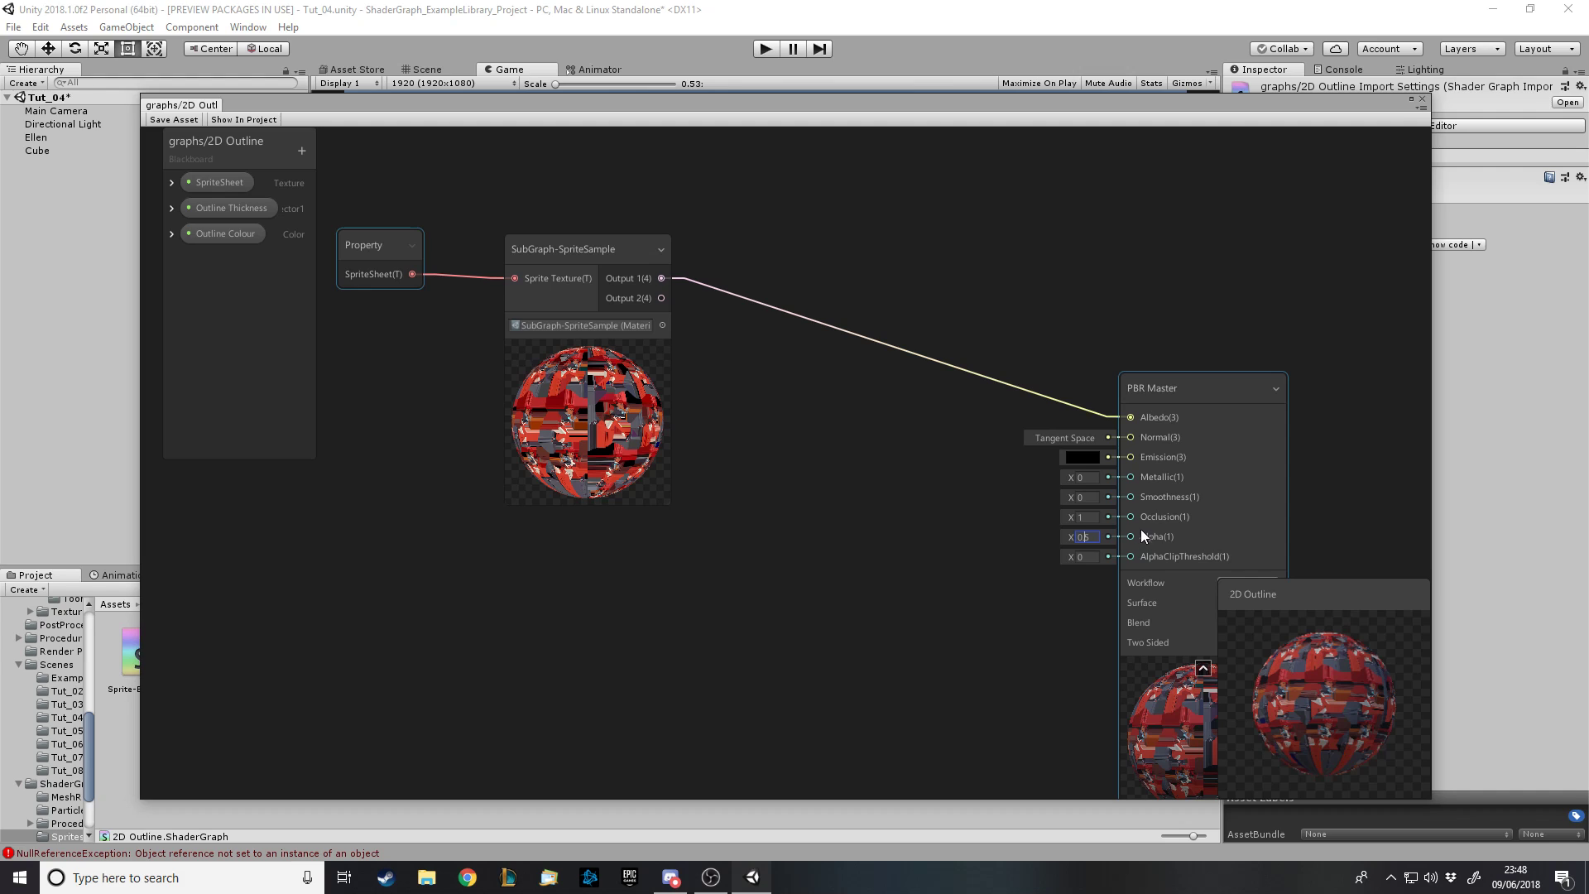
left_click_drag(661, 298, 1131, 557)
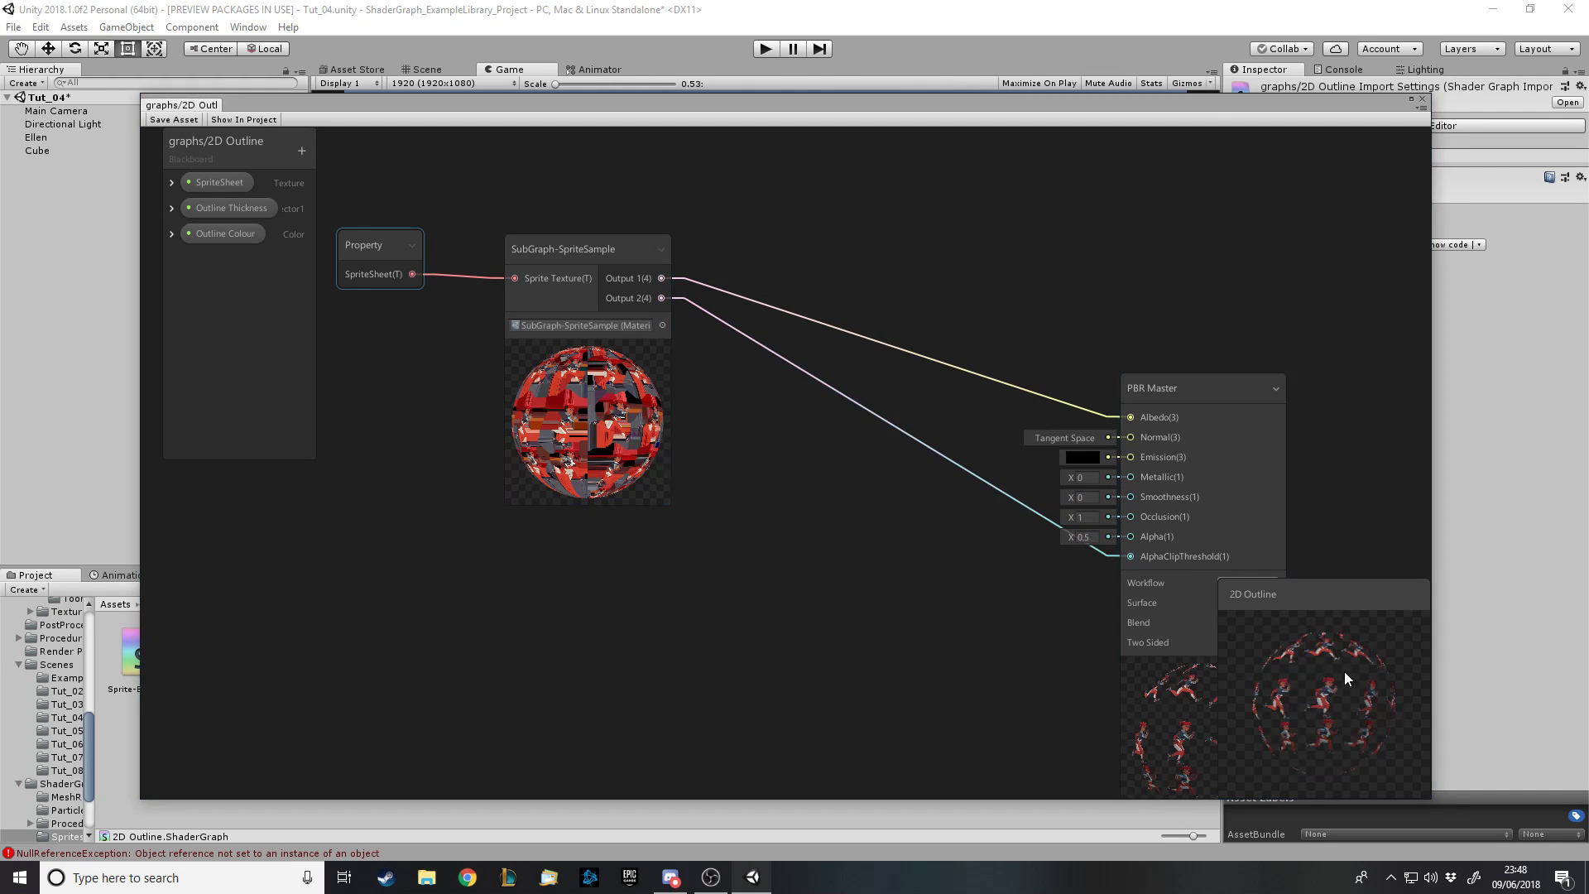
Set the PBR Master's Alpha to 0.999 and save the shader graph asset
mouse_move(1075, 538)
left_mouse_down()
mouse_move(1092, 538)
mouse_move(1044, 543)
mouse_move(1086, 543)
left_mouse_up()
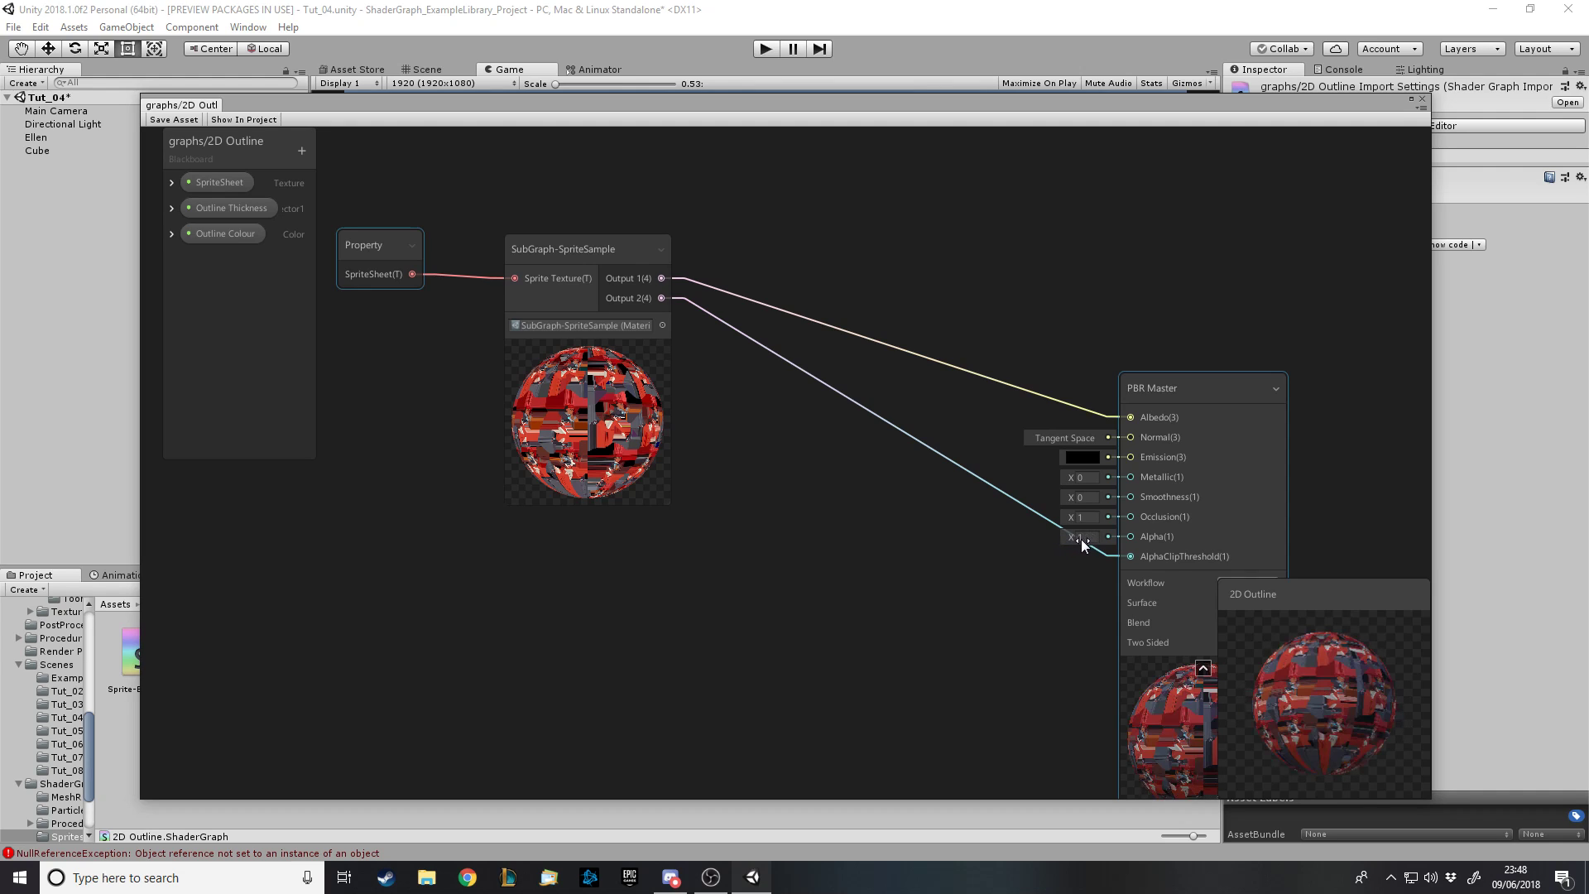
type(".9999")
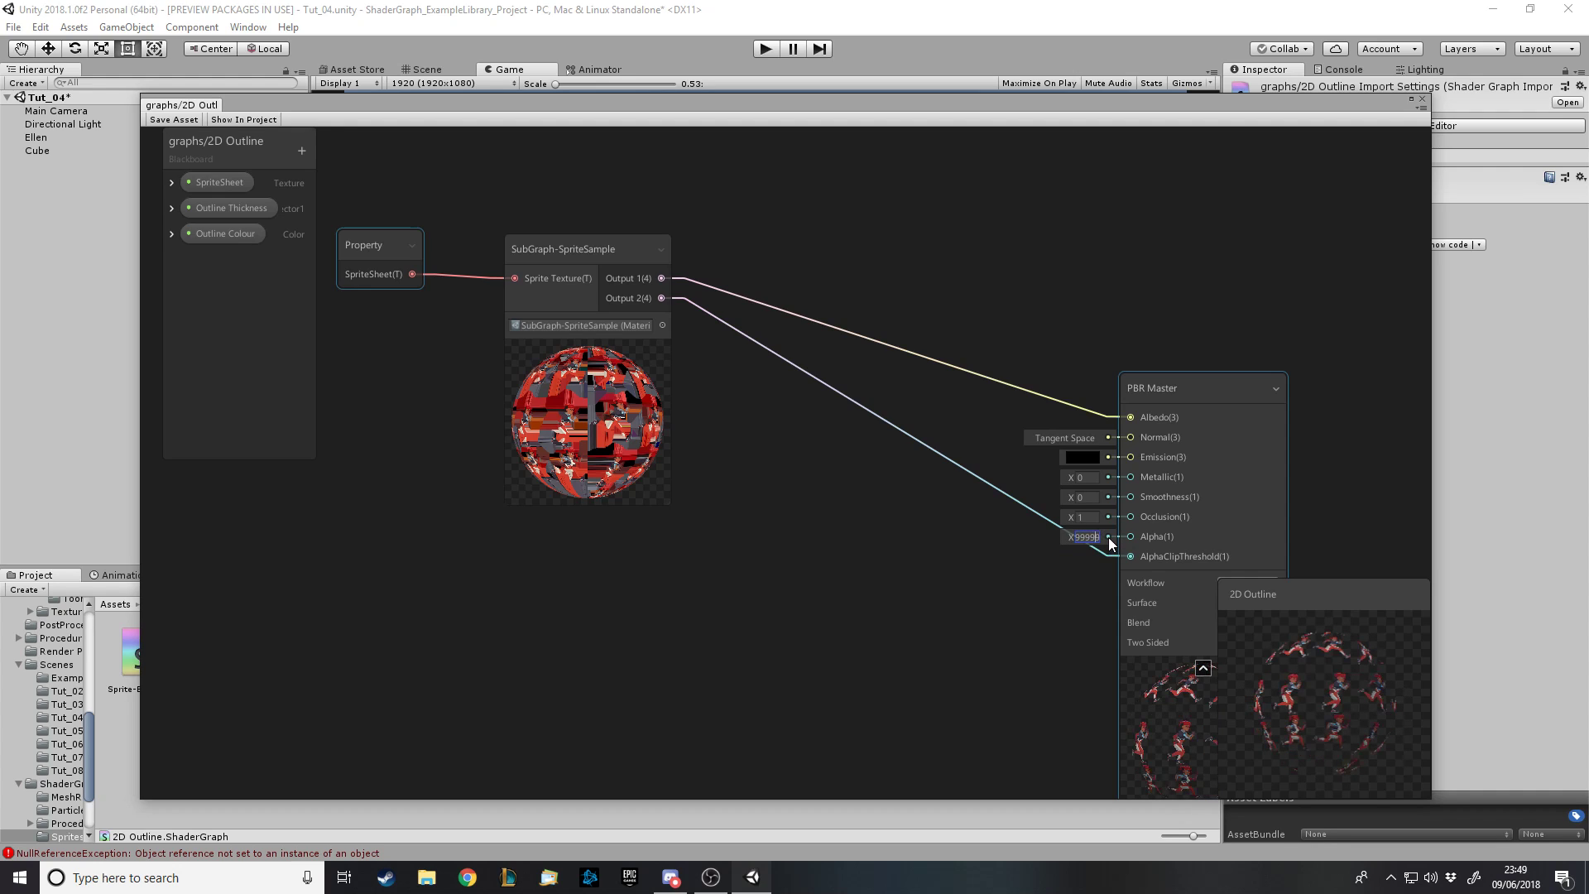
left_click(1112, 542)
left_click(195, 121)
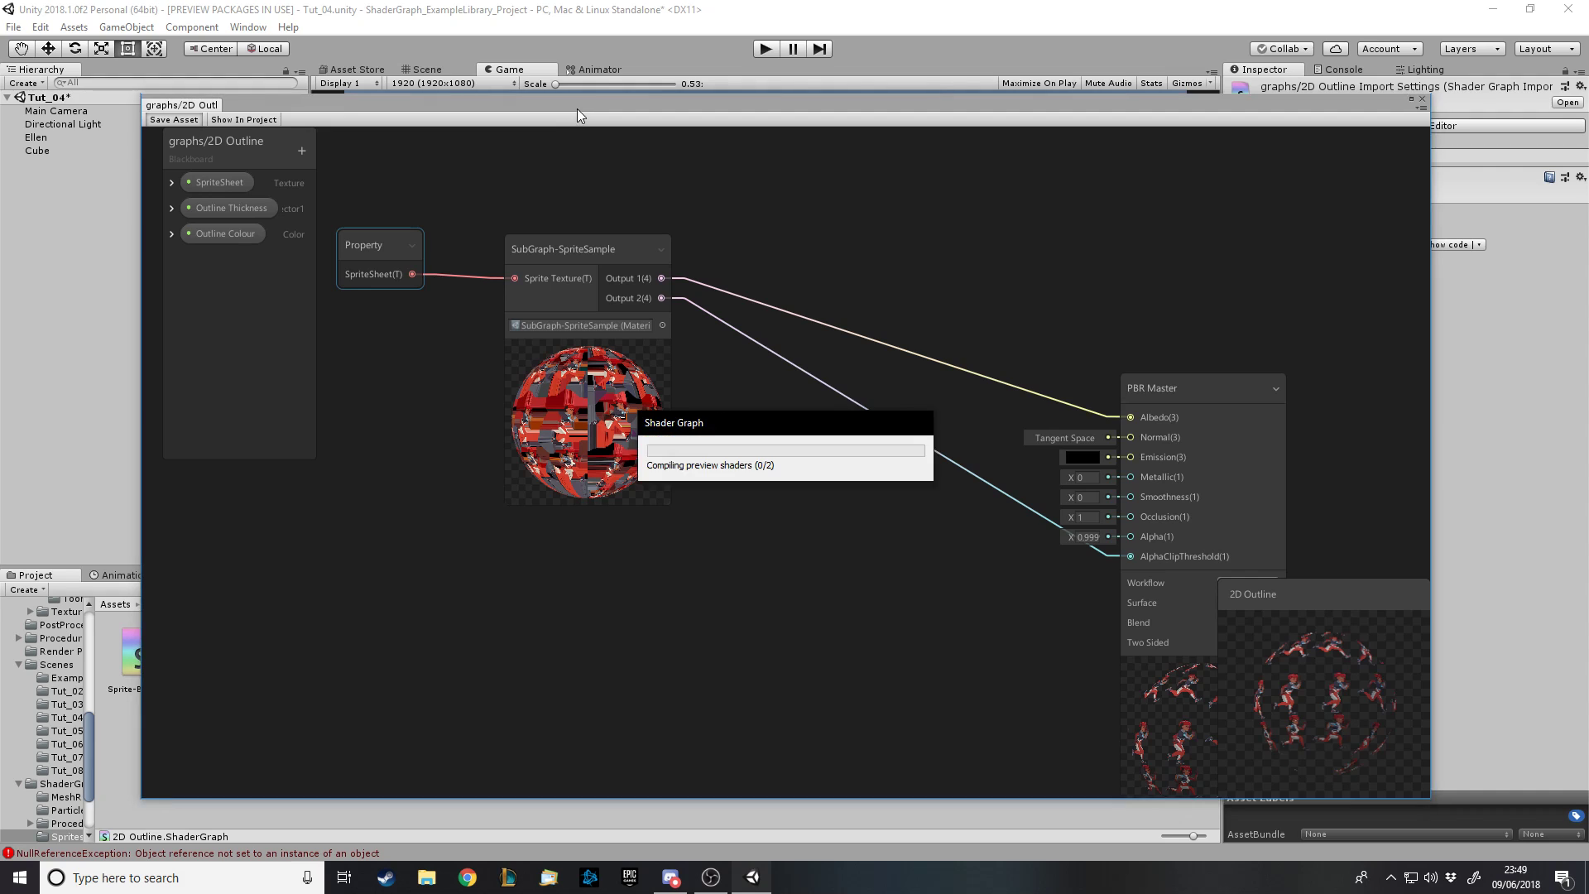
Uncover the editor, select Ellen, and assign the coloured ELLEN_RUN sprite sheet as the Outline Mat material's SpriteSheet texture
left_click_drag(582, 116, 570, 652)
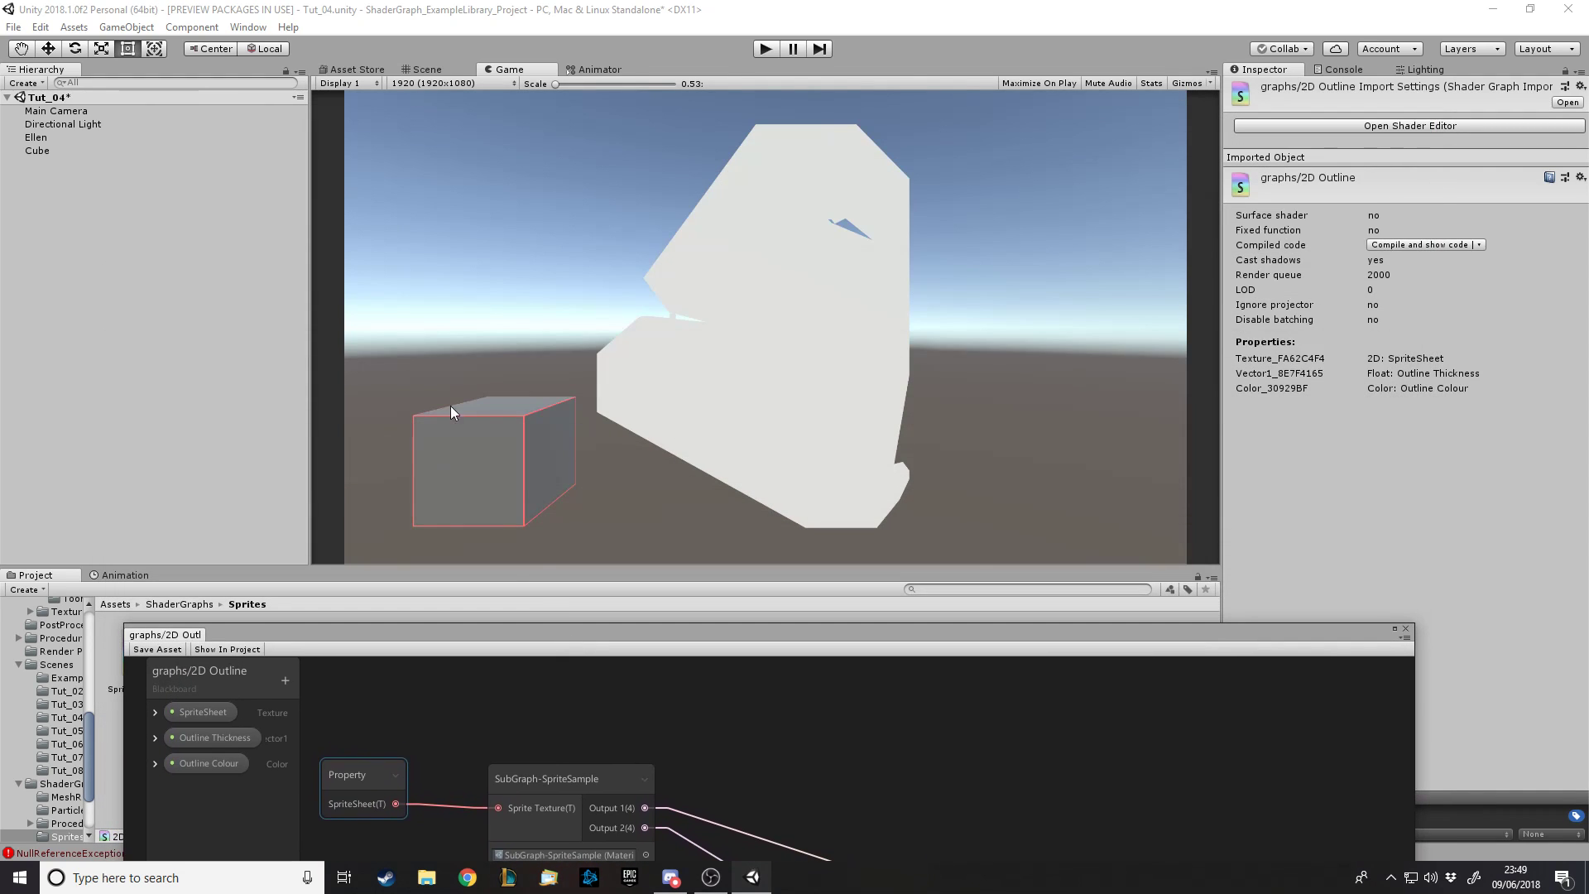
left_click(51, 137)
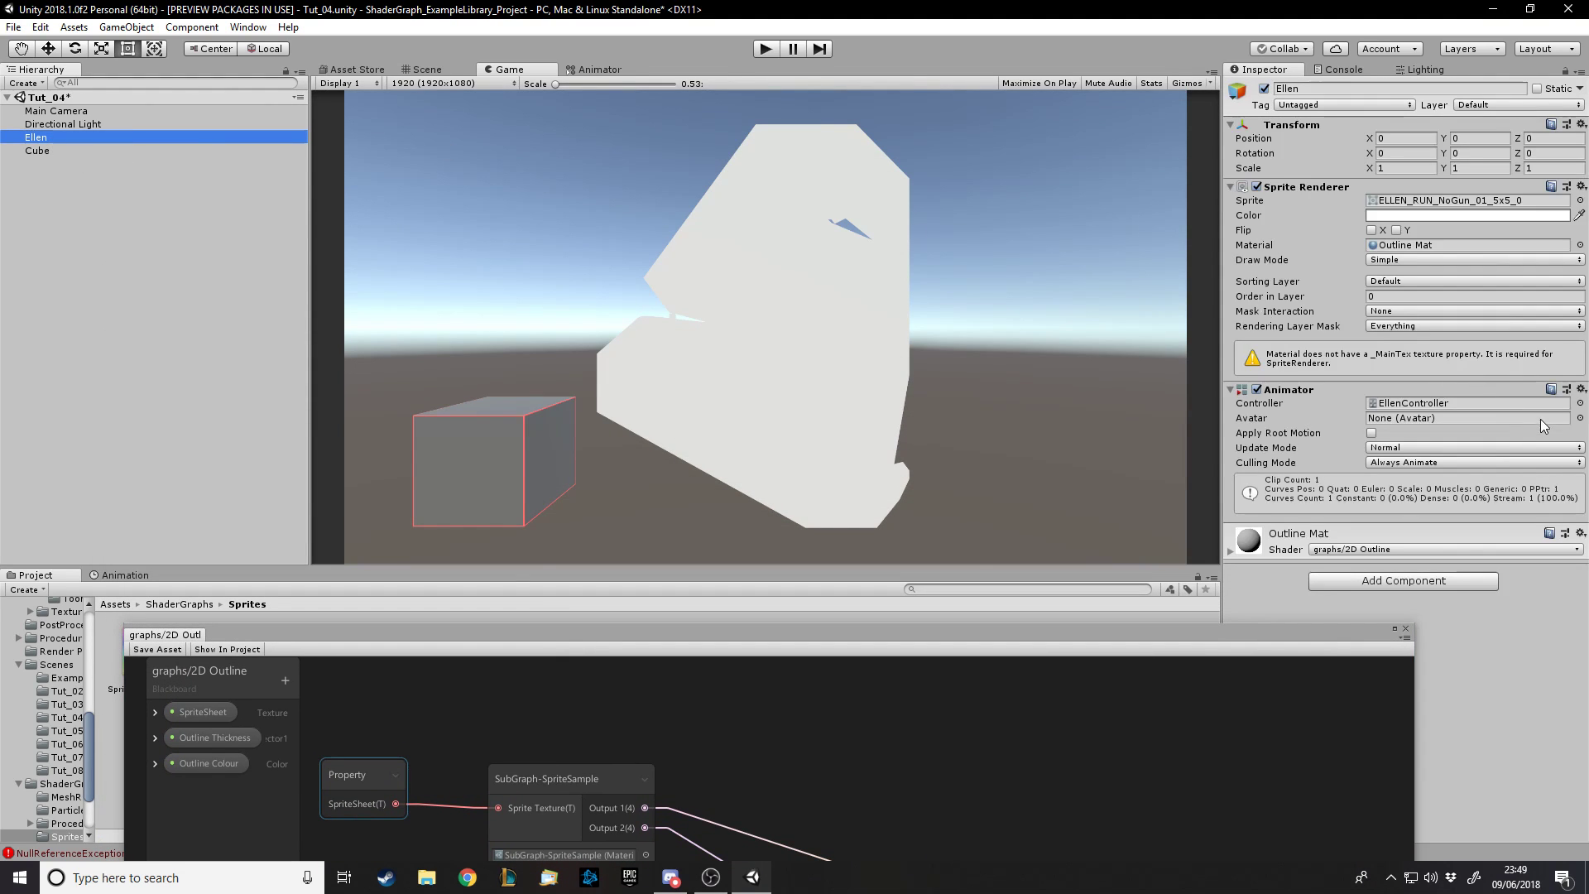
left_click(1232, 550)
left_click(1548, 590)
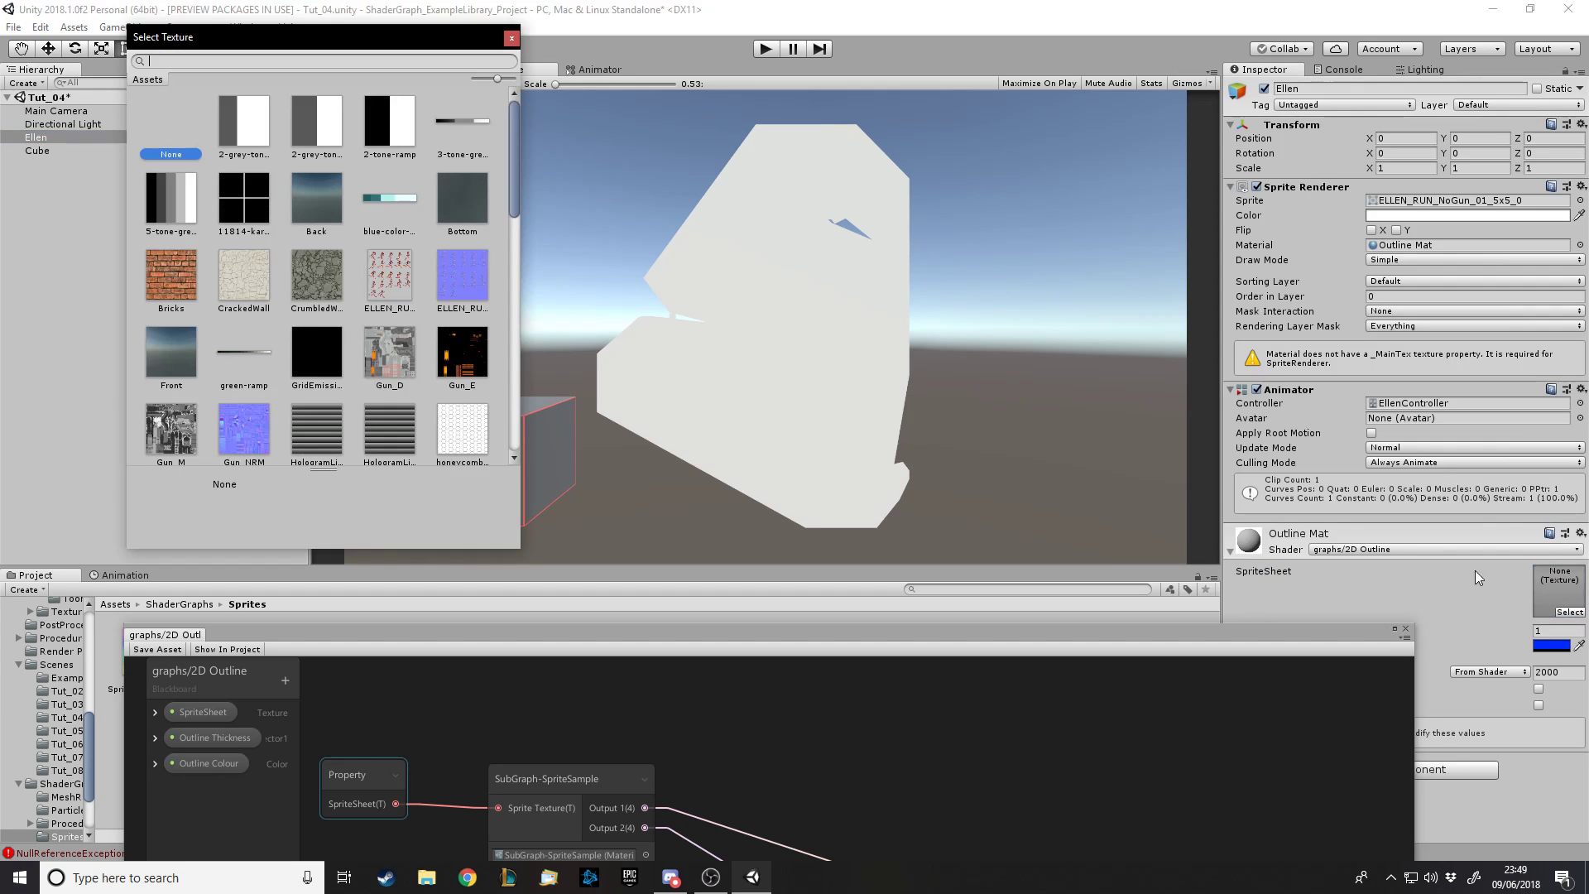
double_click(382, 290)
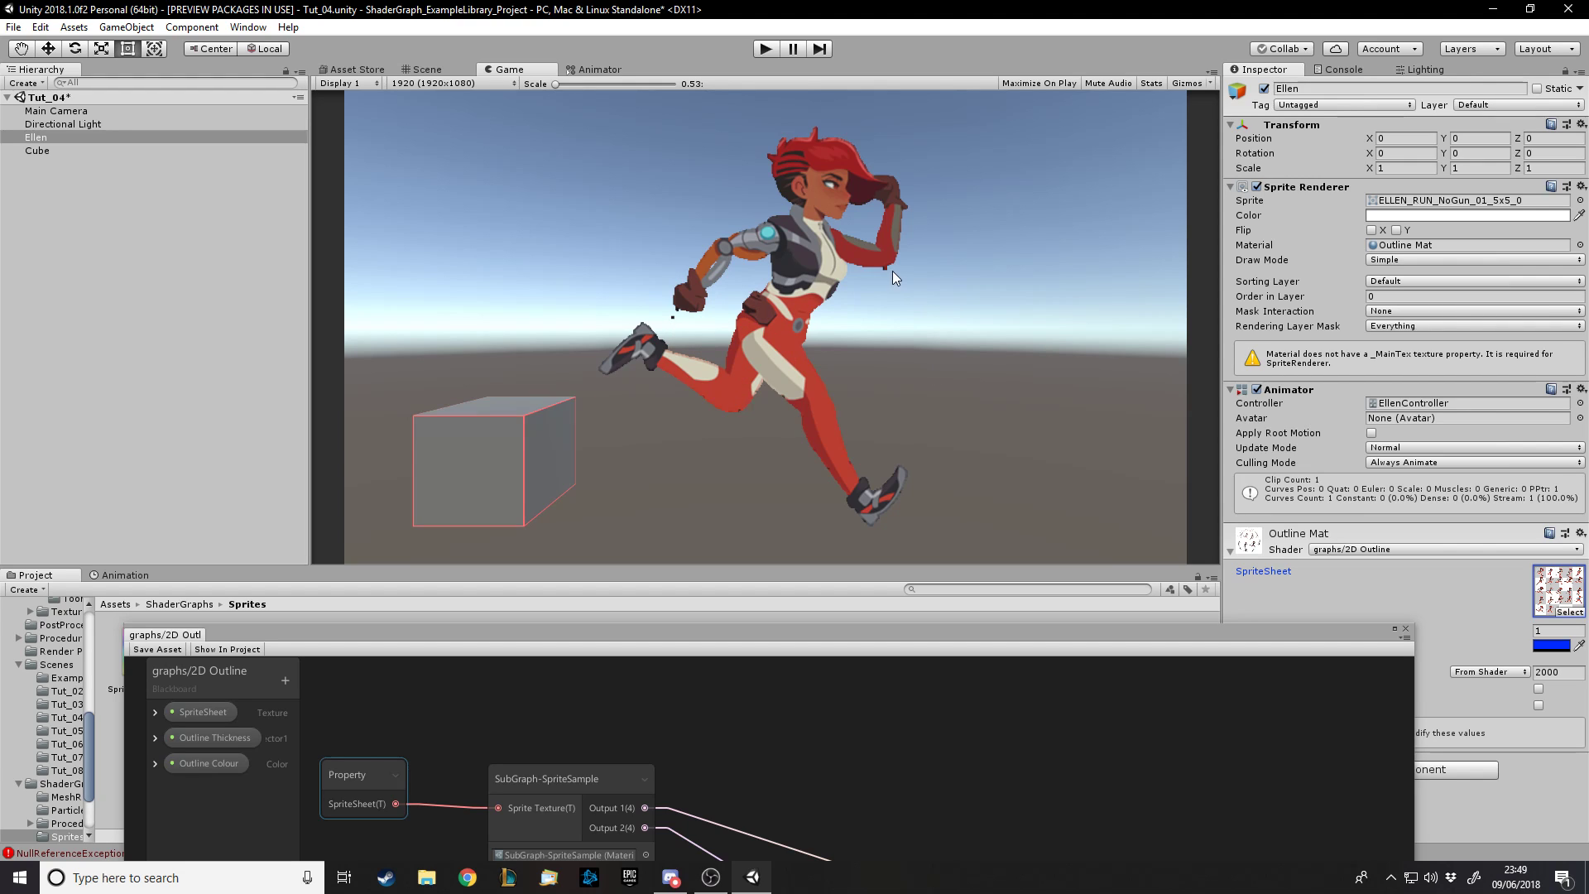
Bring the 2D Outline graph back into view, set the PBR Master's Alpha to 0.6 and save the asset
left_click_drag(785, 630, 774, 190)
left_click(1062, 627)
key("BackSpace")
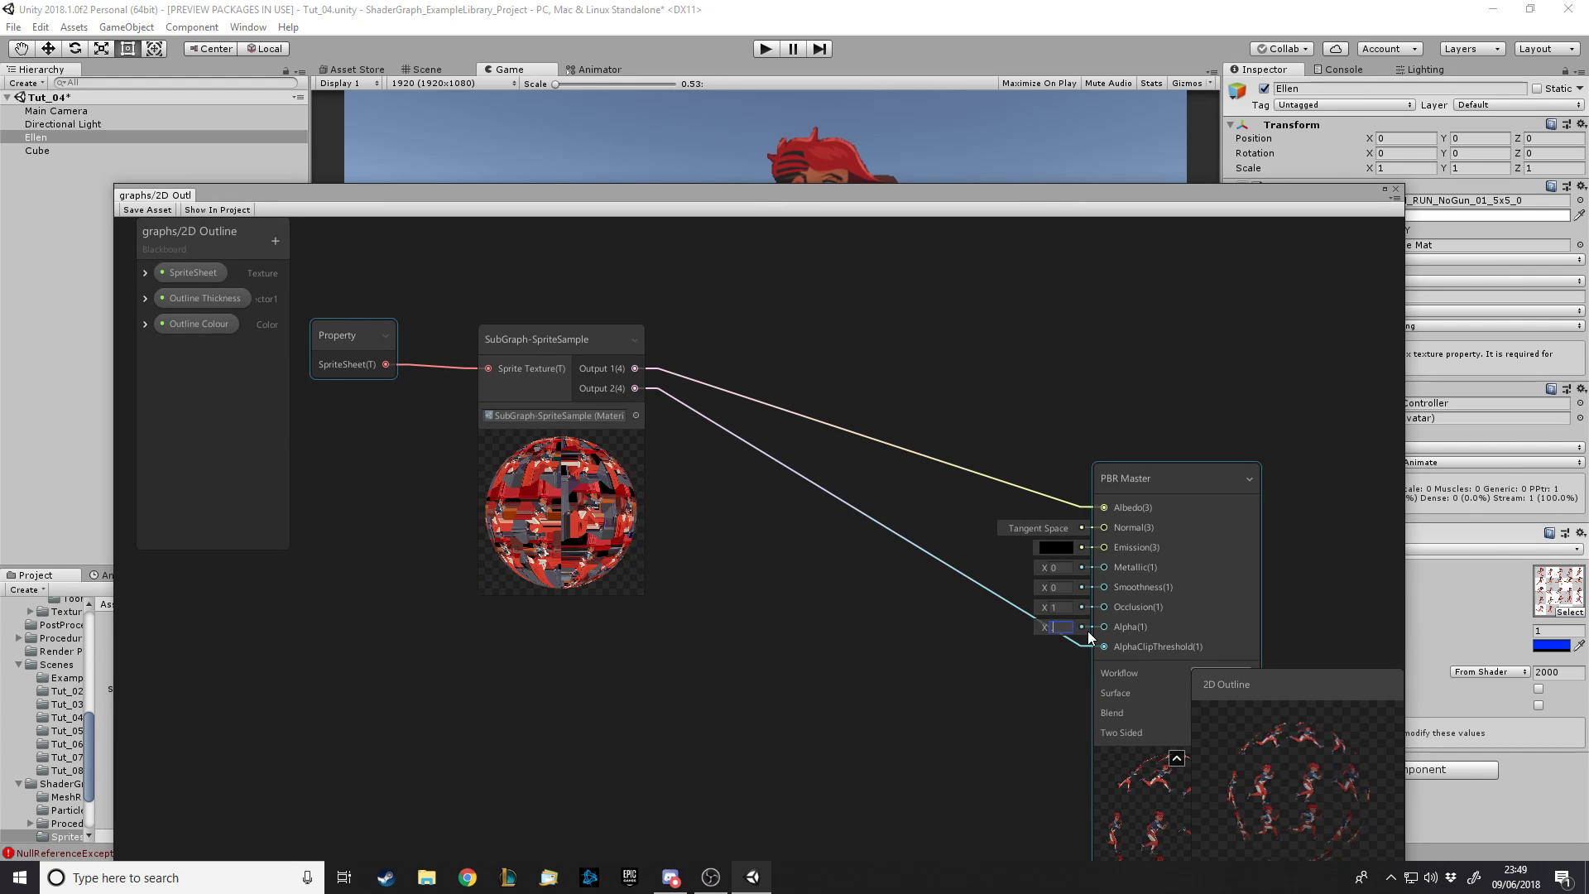
type("0.6")
left_click(451, 232)
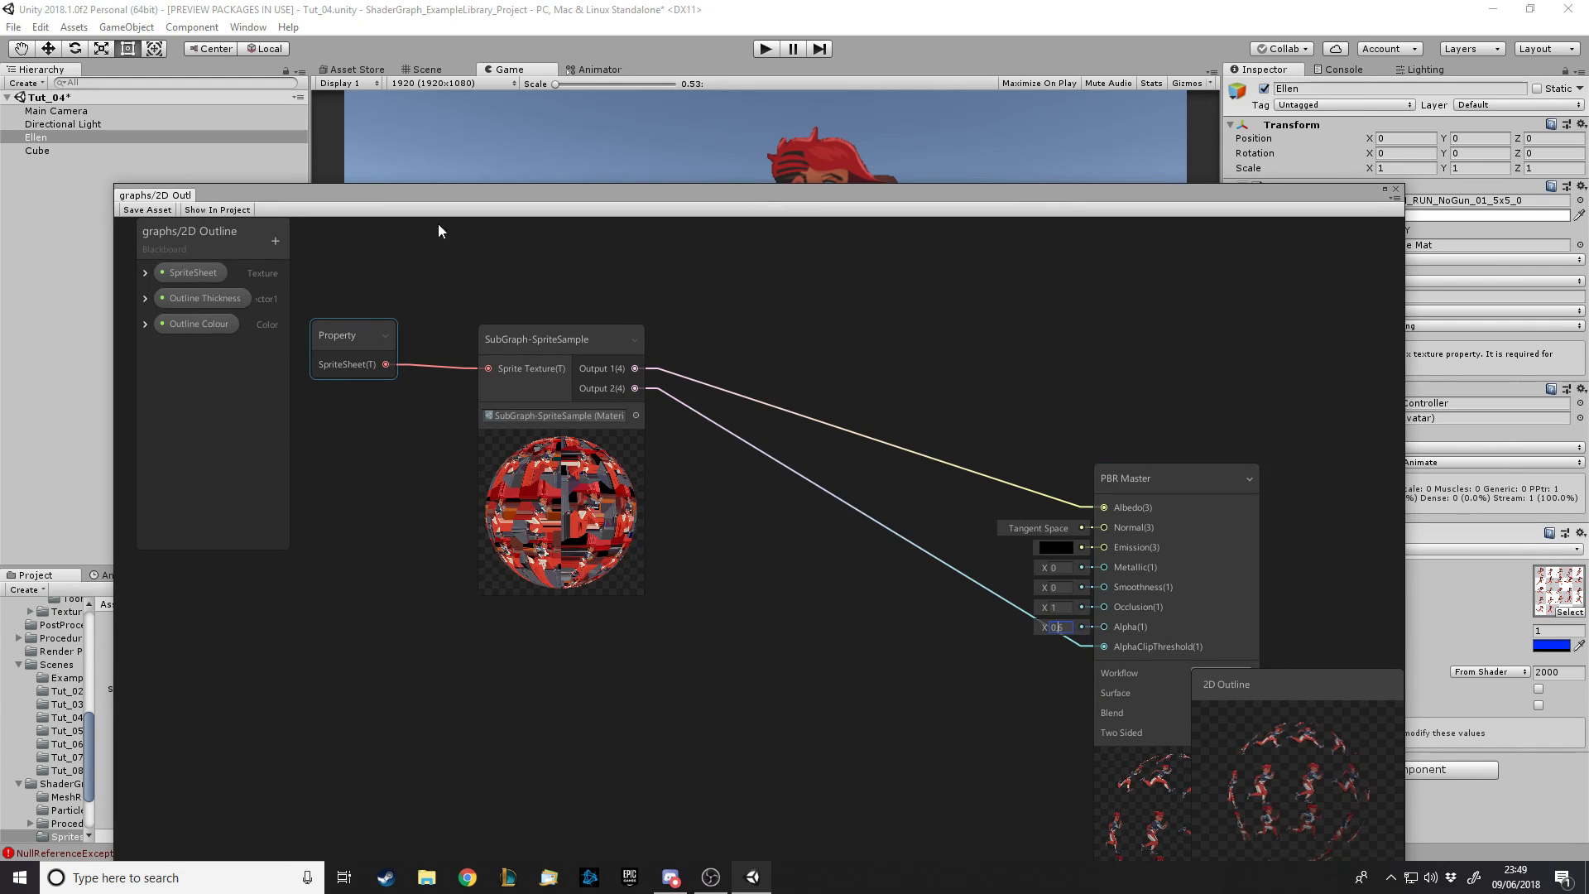
left_click(152, 210)
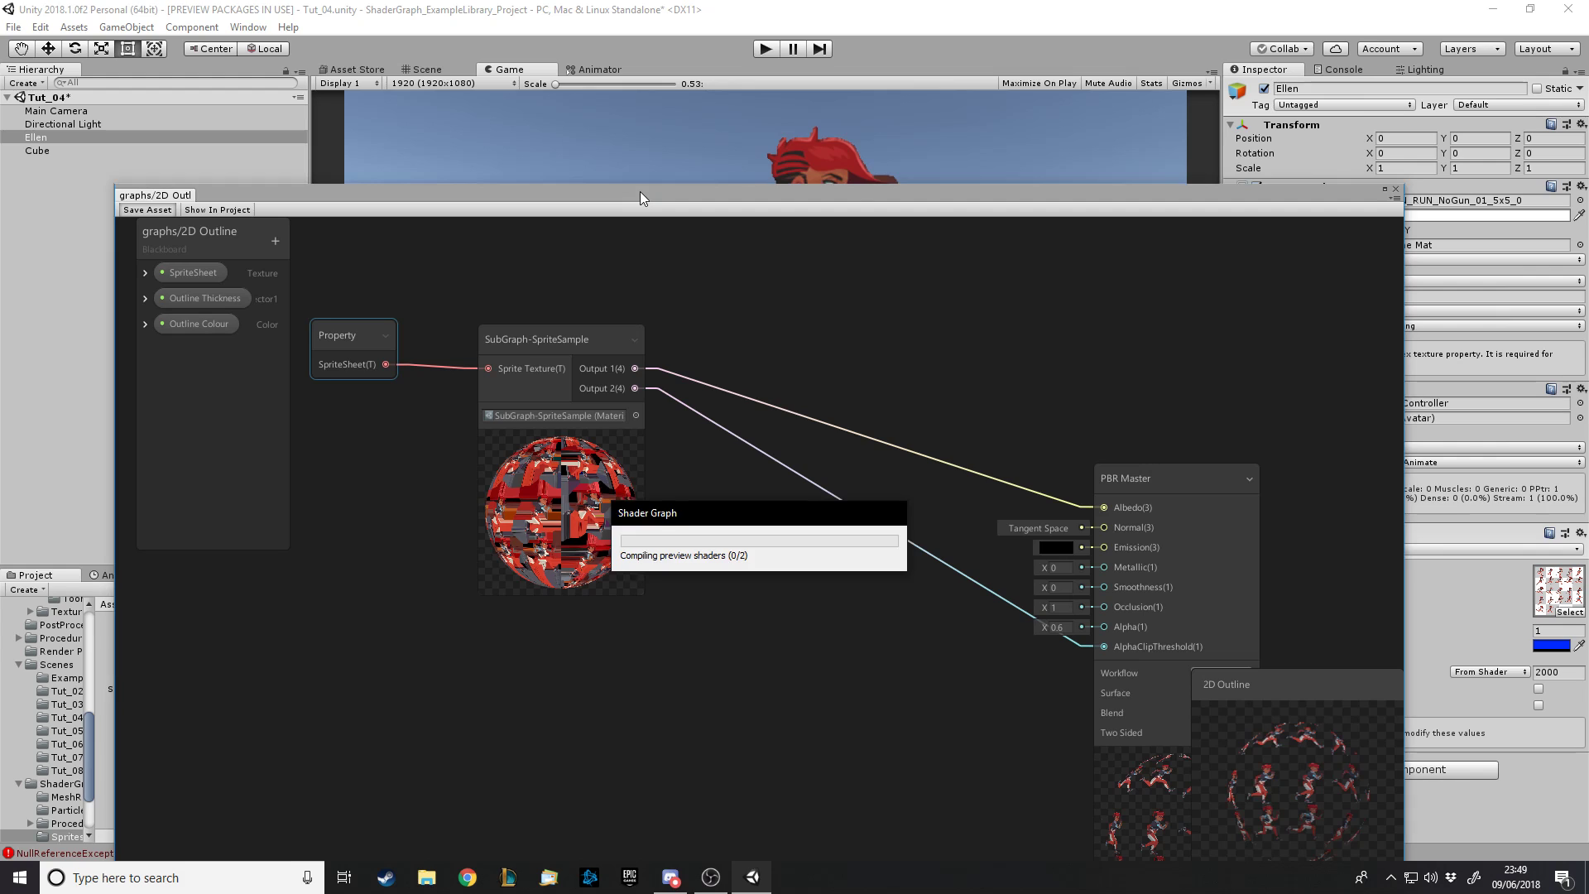
Enlarge the floating shader graph window to nearly fill the screen and move SubGraph-SpriteSample further from the SpriteSheet property node
mouse_move(851, 197)
left_mouse_down()
mouse_move(871, 600)
mouse_move(853, 331)
mouse_move(857, 319)
mouse_move(861, 449)
mouse_move(871, 202)
left_mouse_up()
mouse_move(577, 505)
left_mouse_down()
mouse_move(619, 492)
mouse_move(589, 513)
left_mouse_up()
left_click_drag(1416, 653, 1575, 836)
left_click_drag(123, 189, 37, 37)
left_click_drag(178, 40, 168, 28)
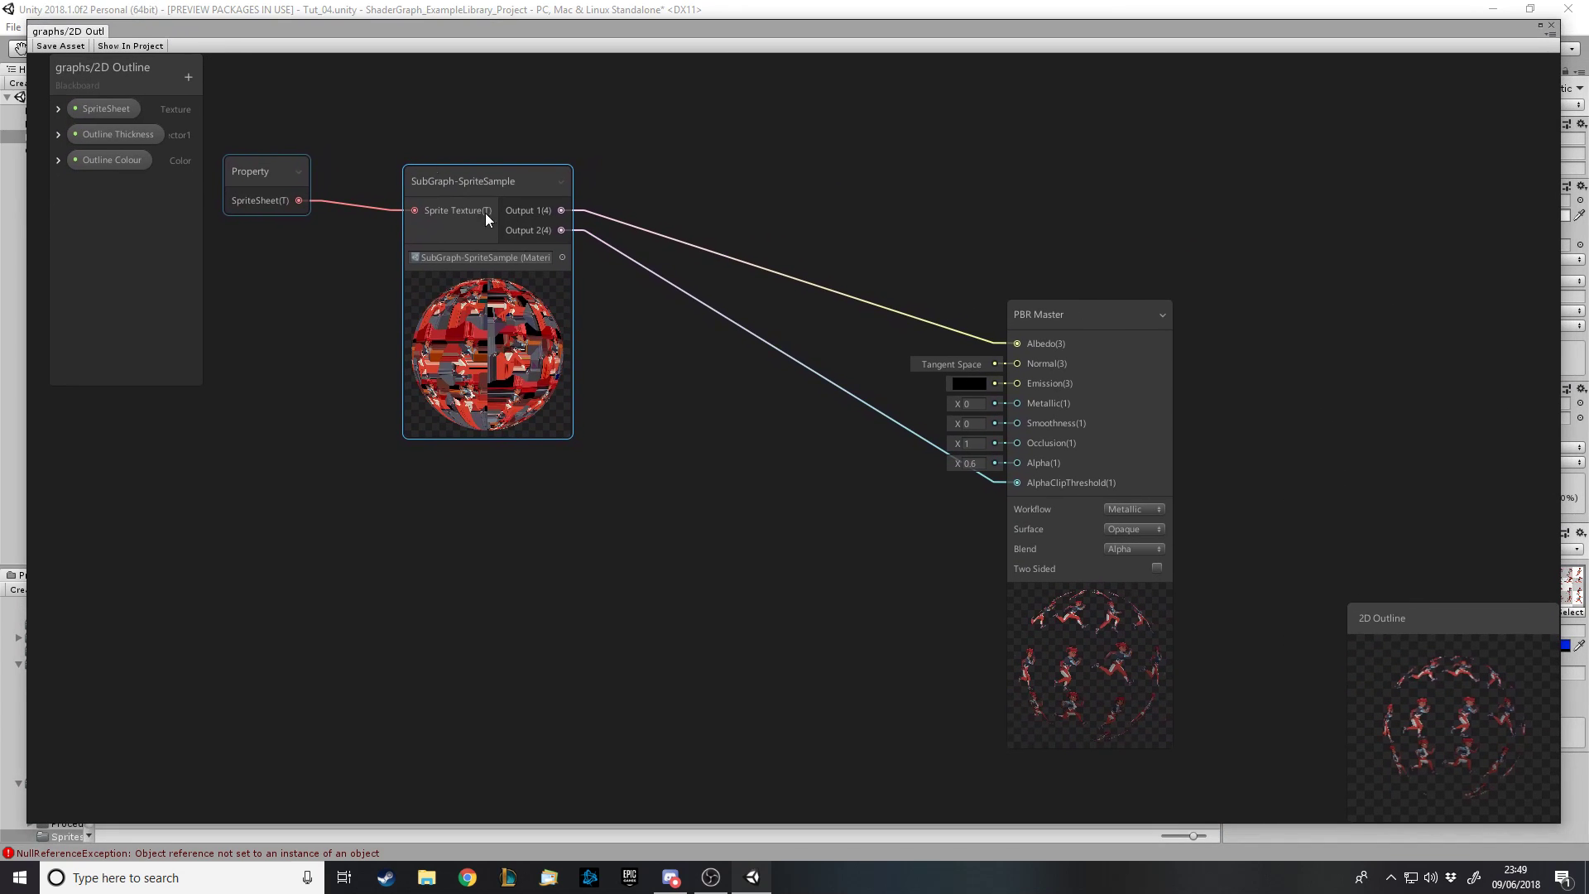
scroll(1018, 214, "down", 1)
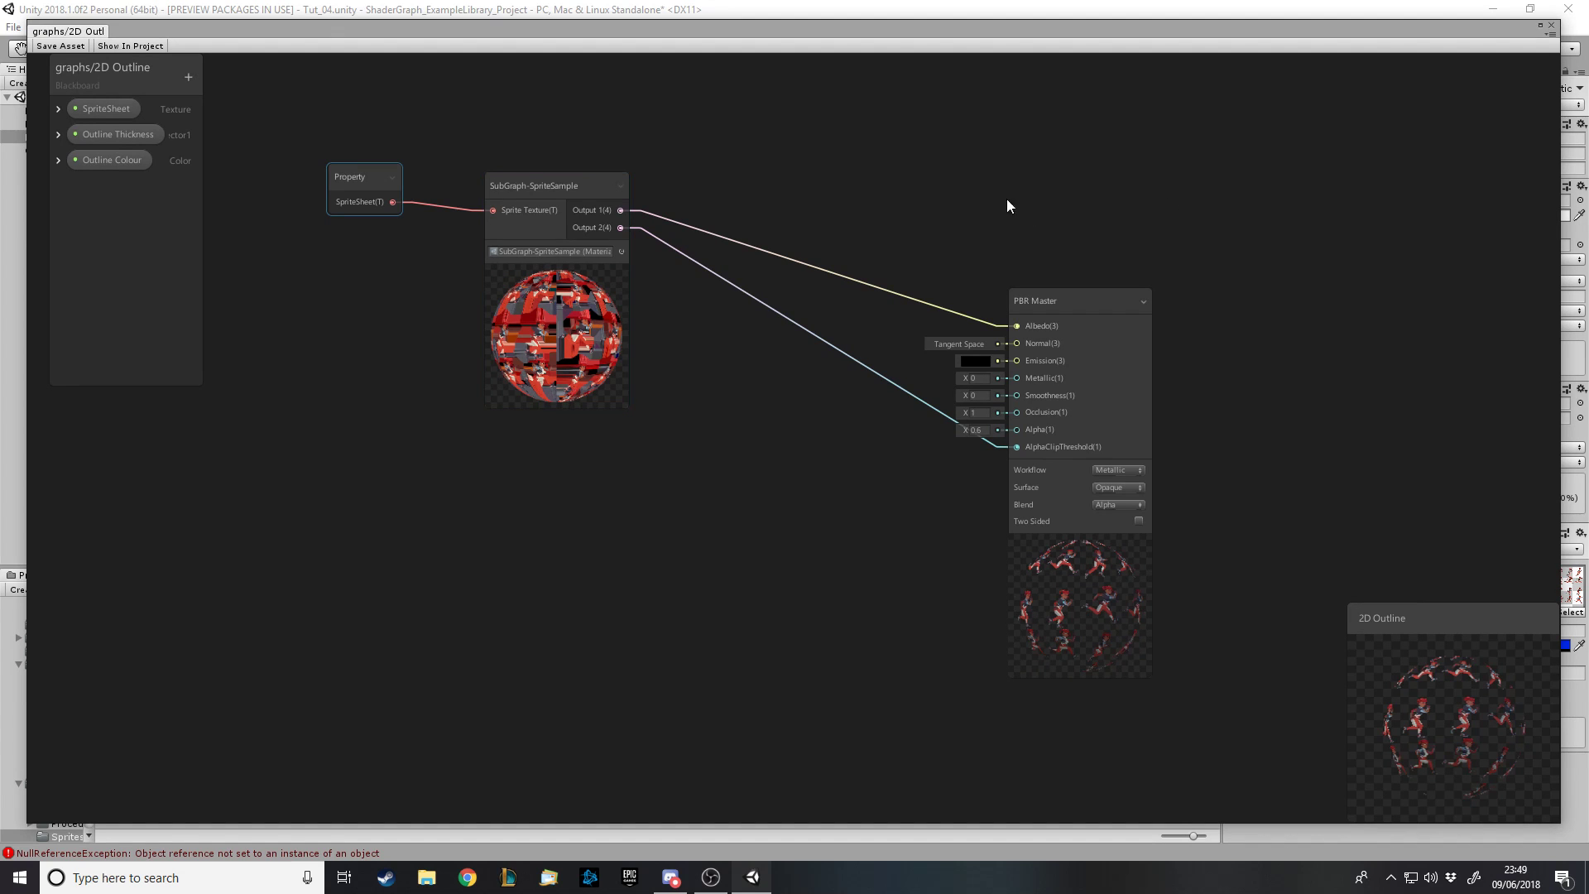
left_click_drag(560, 184, 613, 174)
left_click_drag(699, 35, 823, 73)
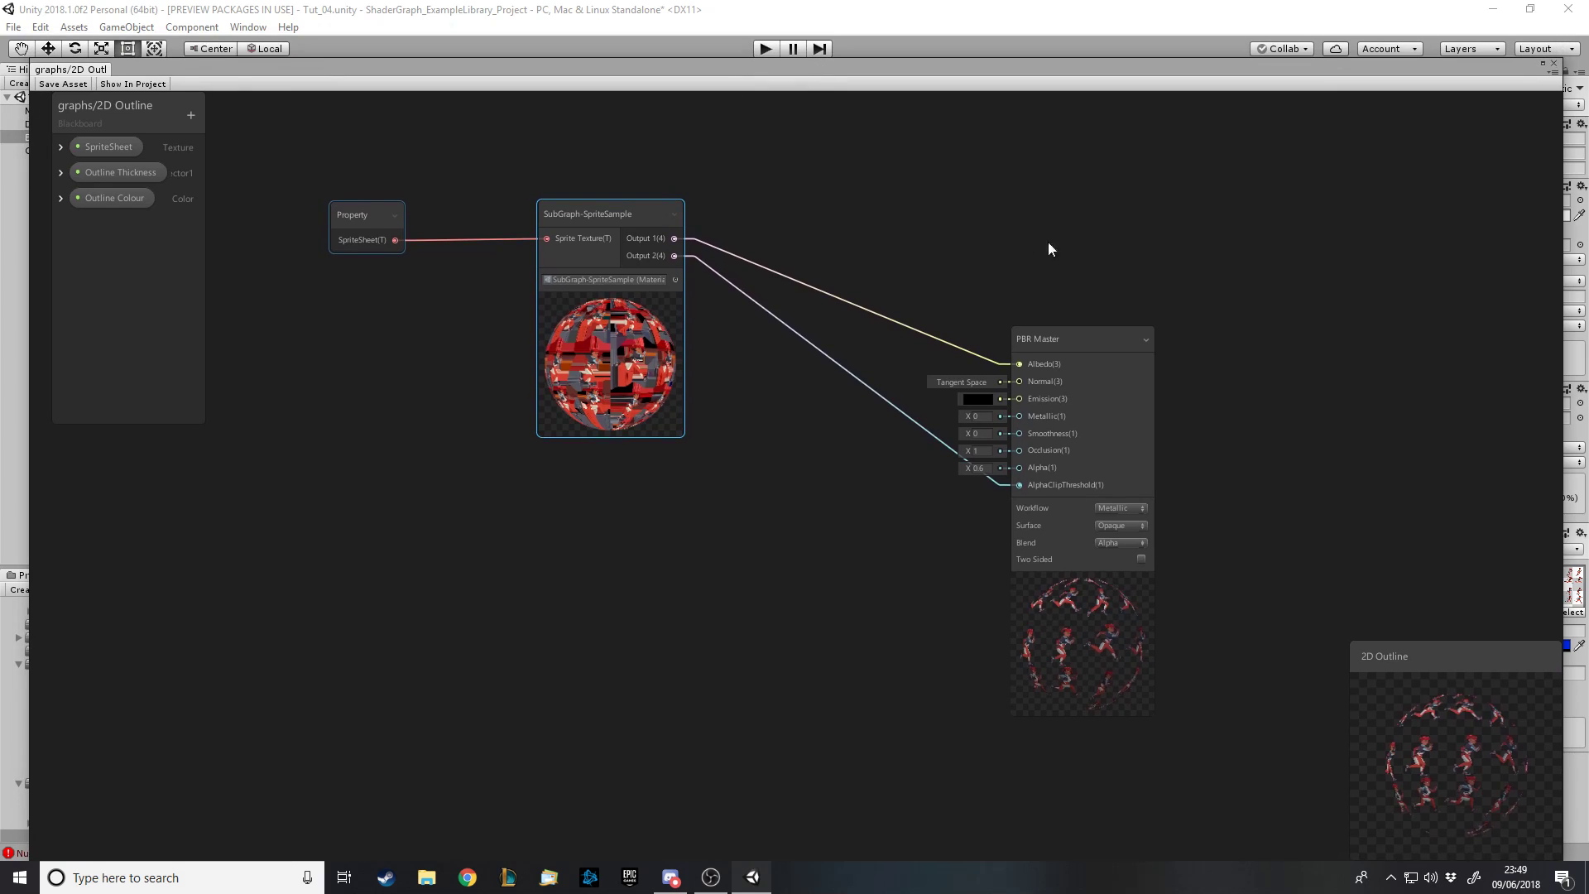
Add an Outline Thickness property node and a Step node below the sprite sampling nodes, placing the Step node beside the property
scroll(1134, 237, "down", 2)
scroll(426, 616, "up", 2)
left_click_drag(120, 172, 428, 613)
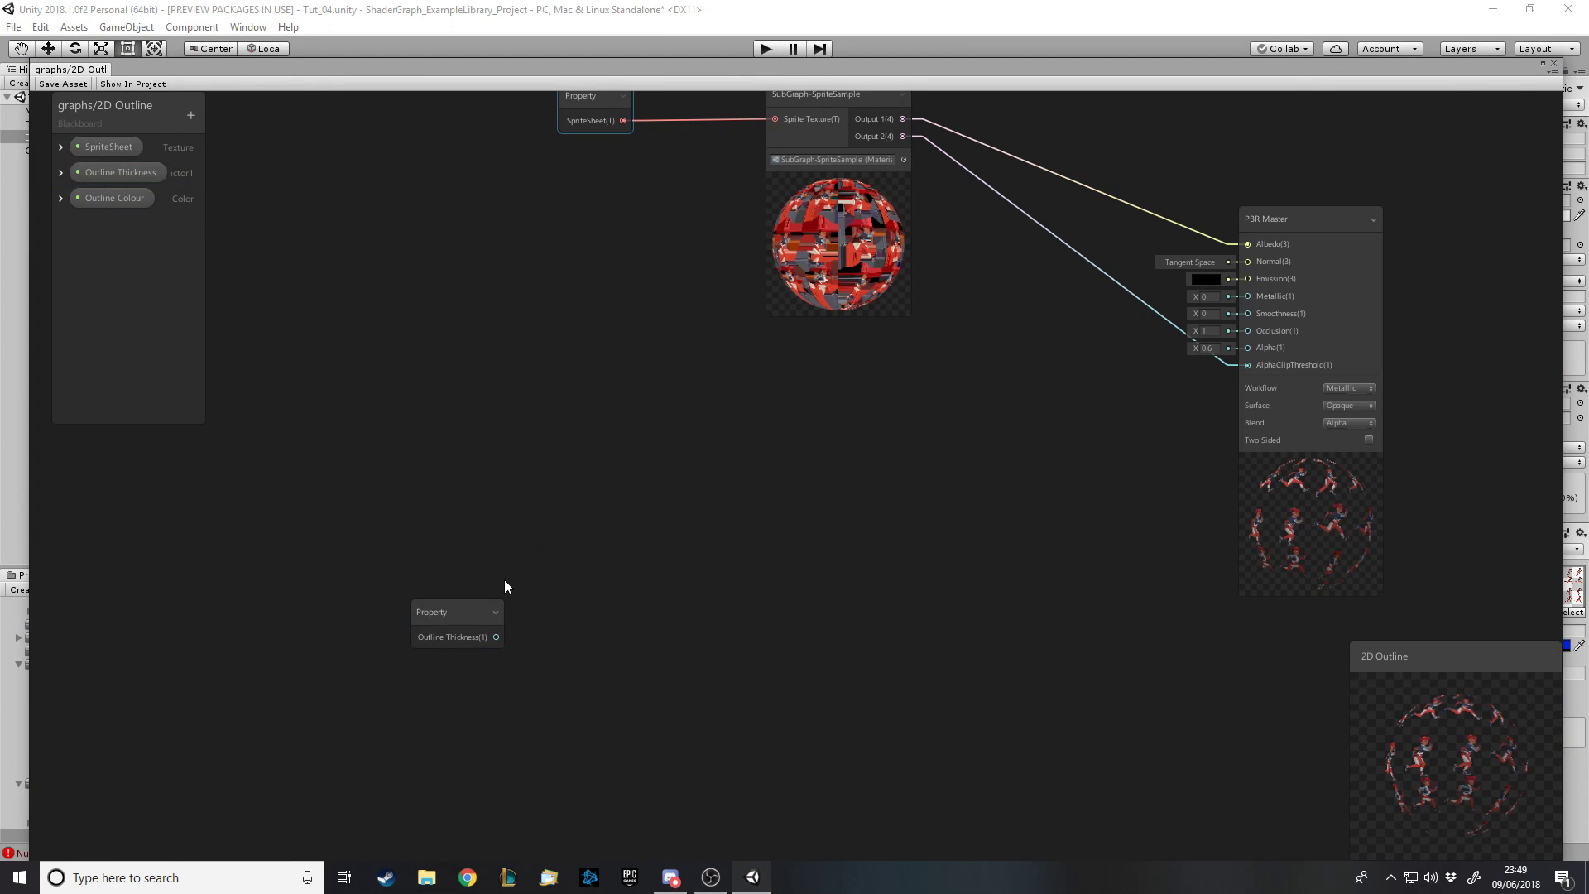
left_click(609, 529)
key("space")
type("step")
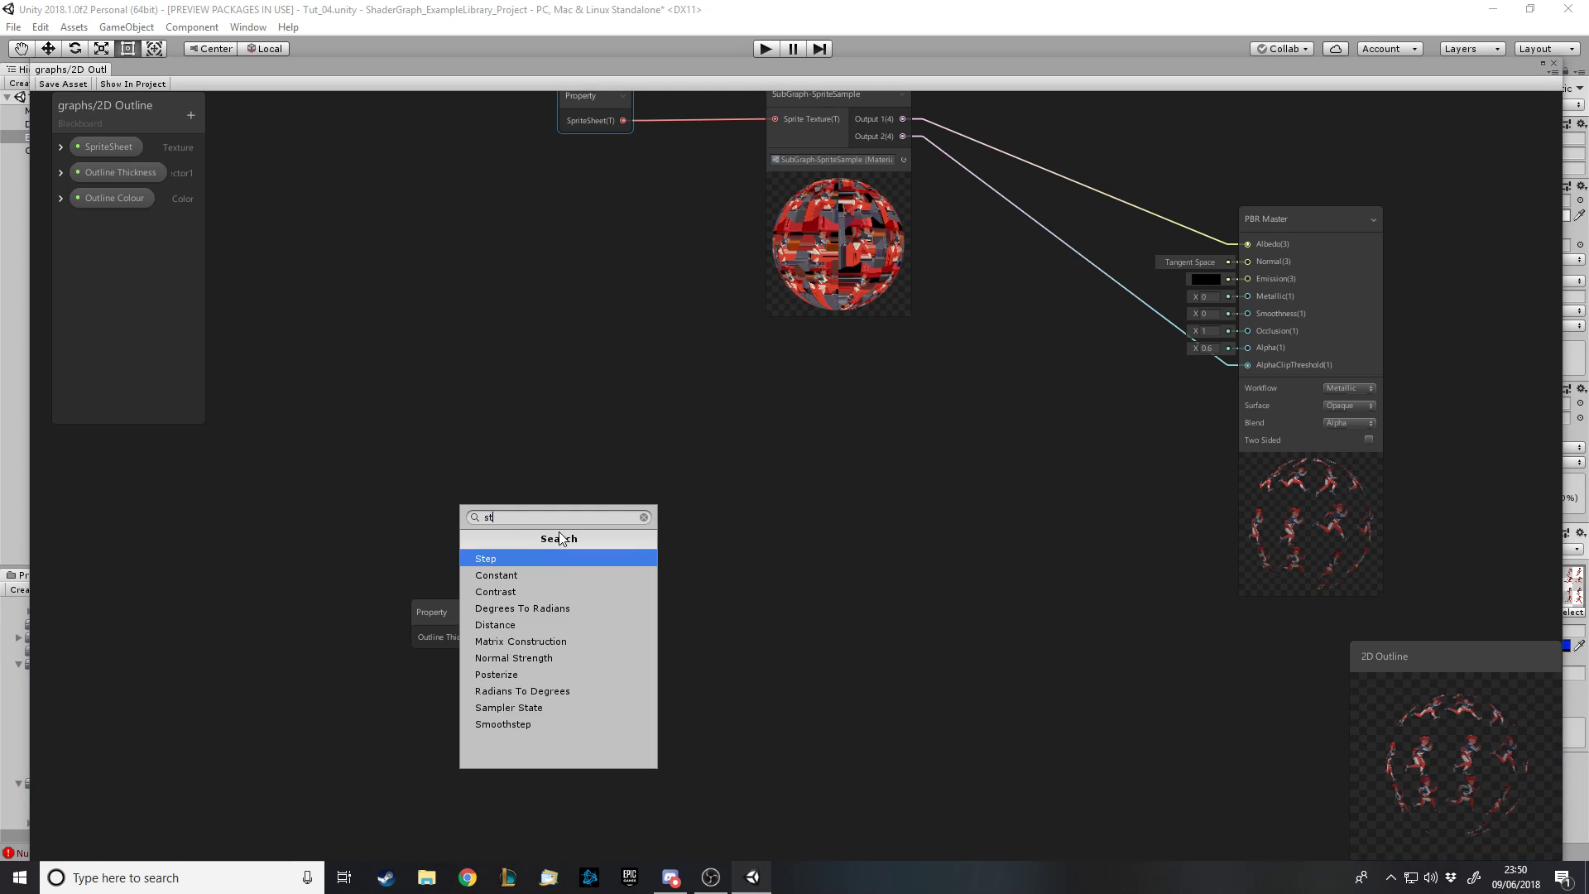
key("Return")
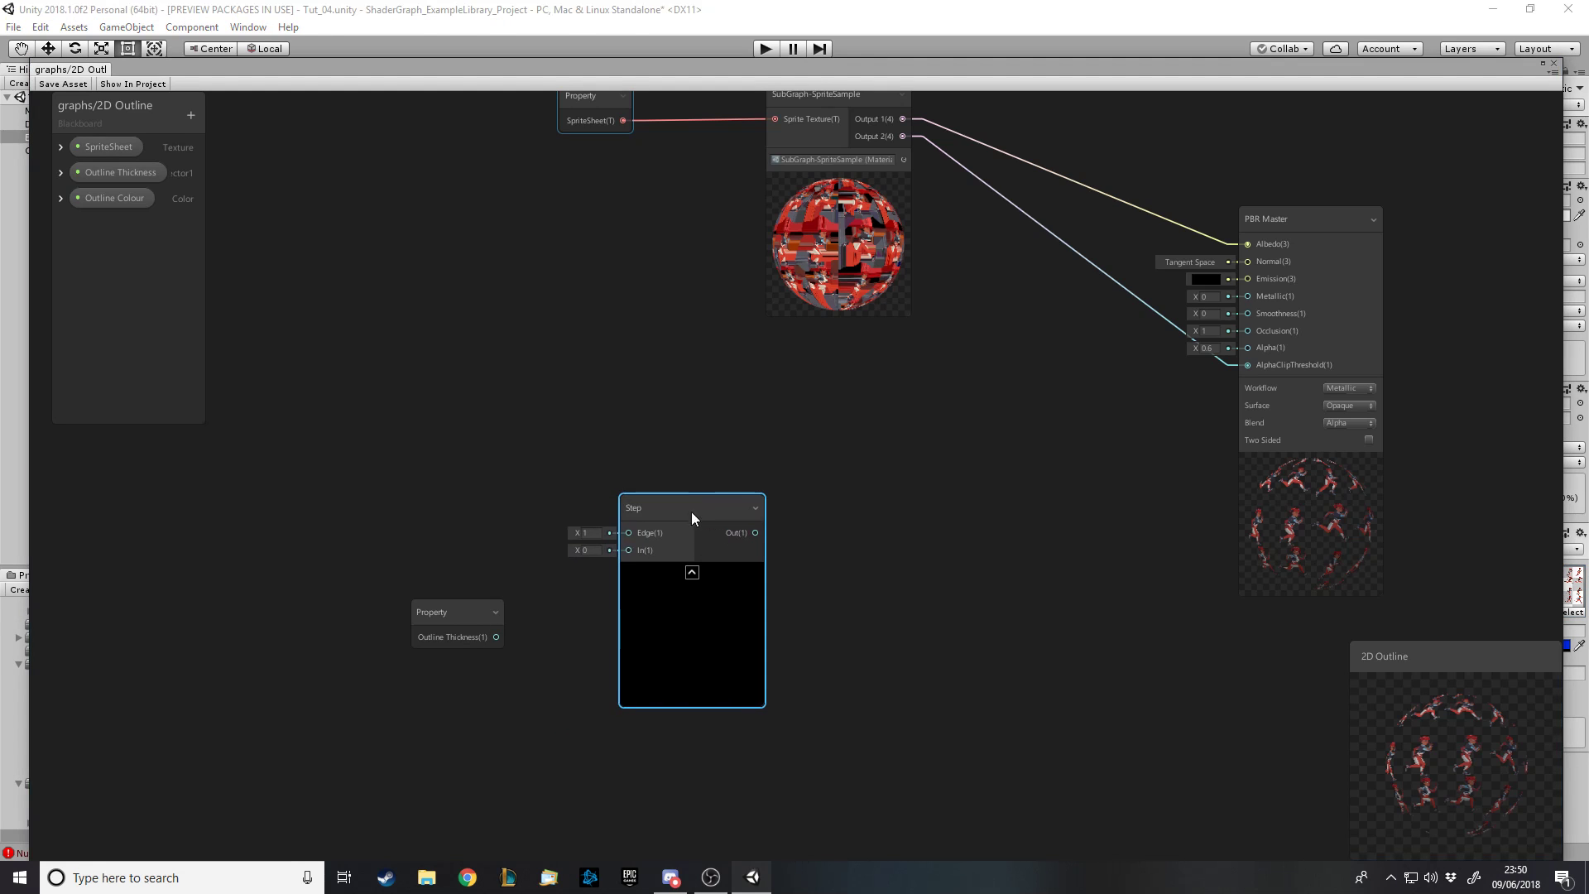
left_click_drag(697, 502, 757, 495)
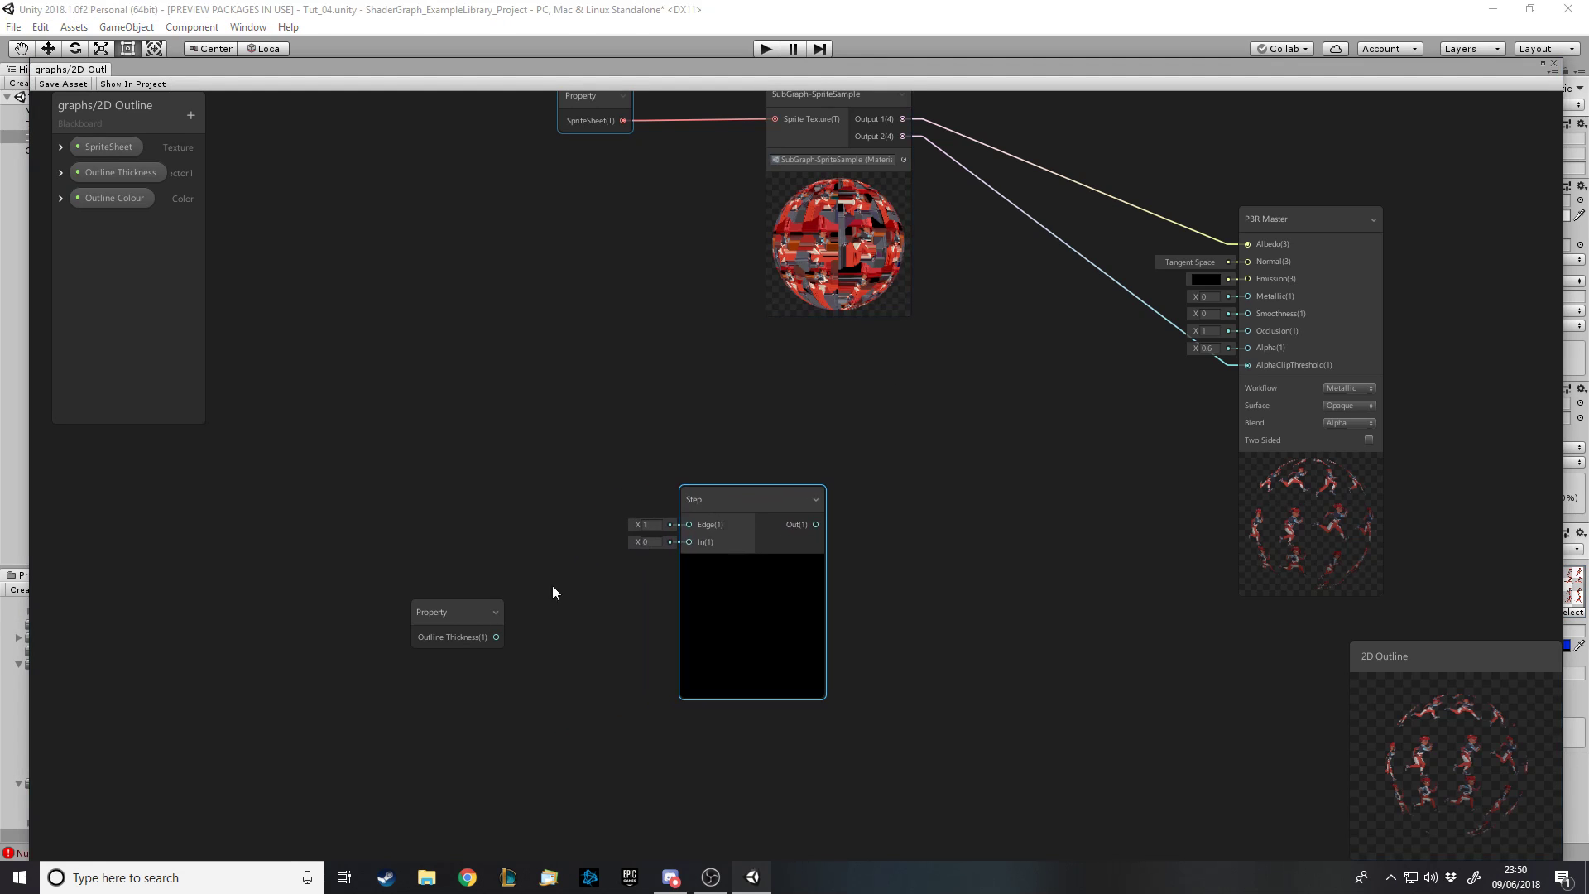
left_click_drag(467, 612, 535, 661)
left_click_drag(727, 500, 707, 535)
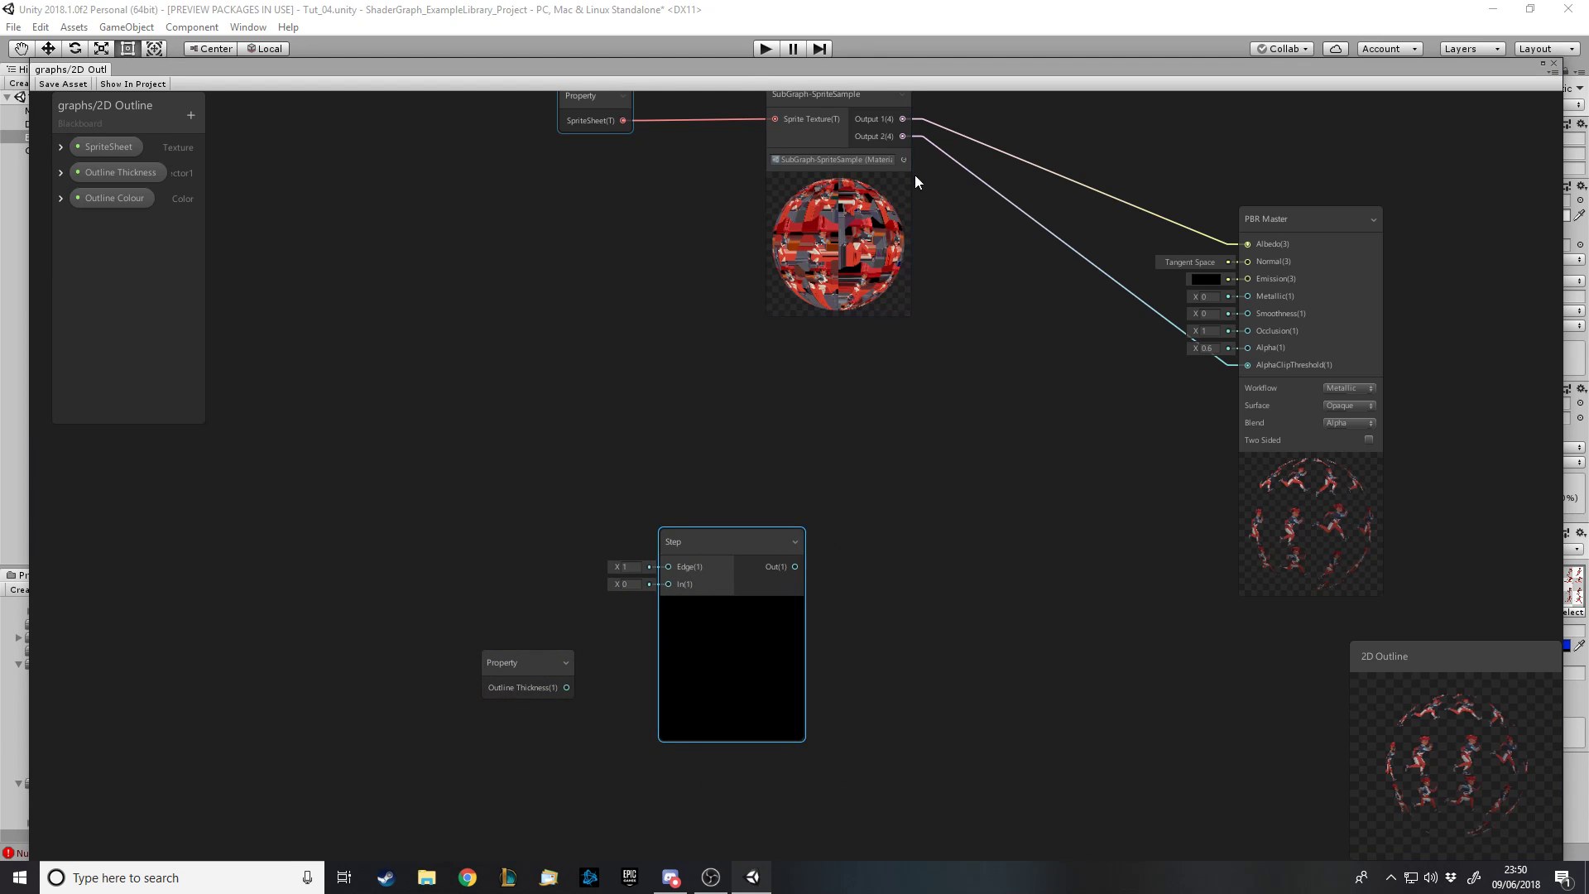
Move the SpriteSheet property and SubGraph-SpriteSample nodes further away from the PBR Master
scroll(880, 166, "down", 3)
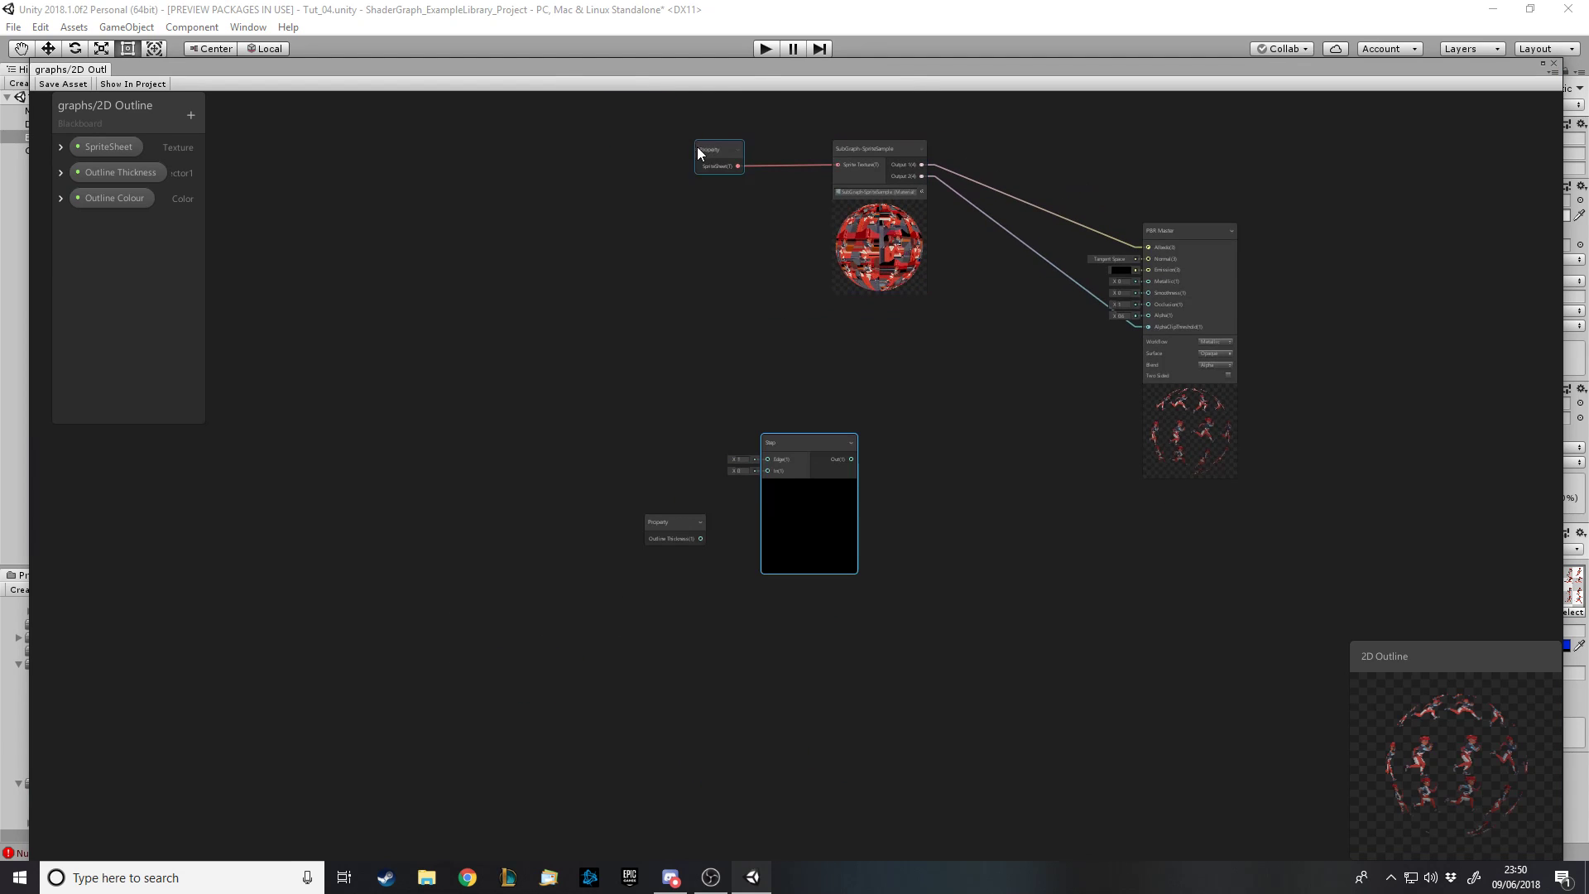
left_click_drag(705, 146, 499, 141)
left_click_drag(916, 202, 683, 202)
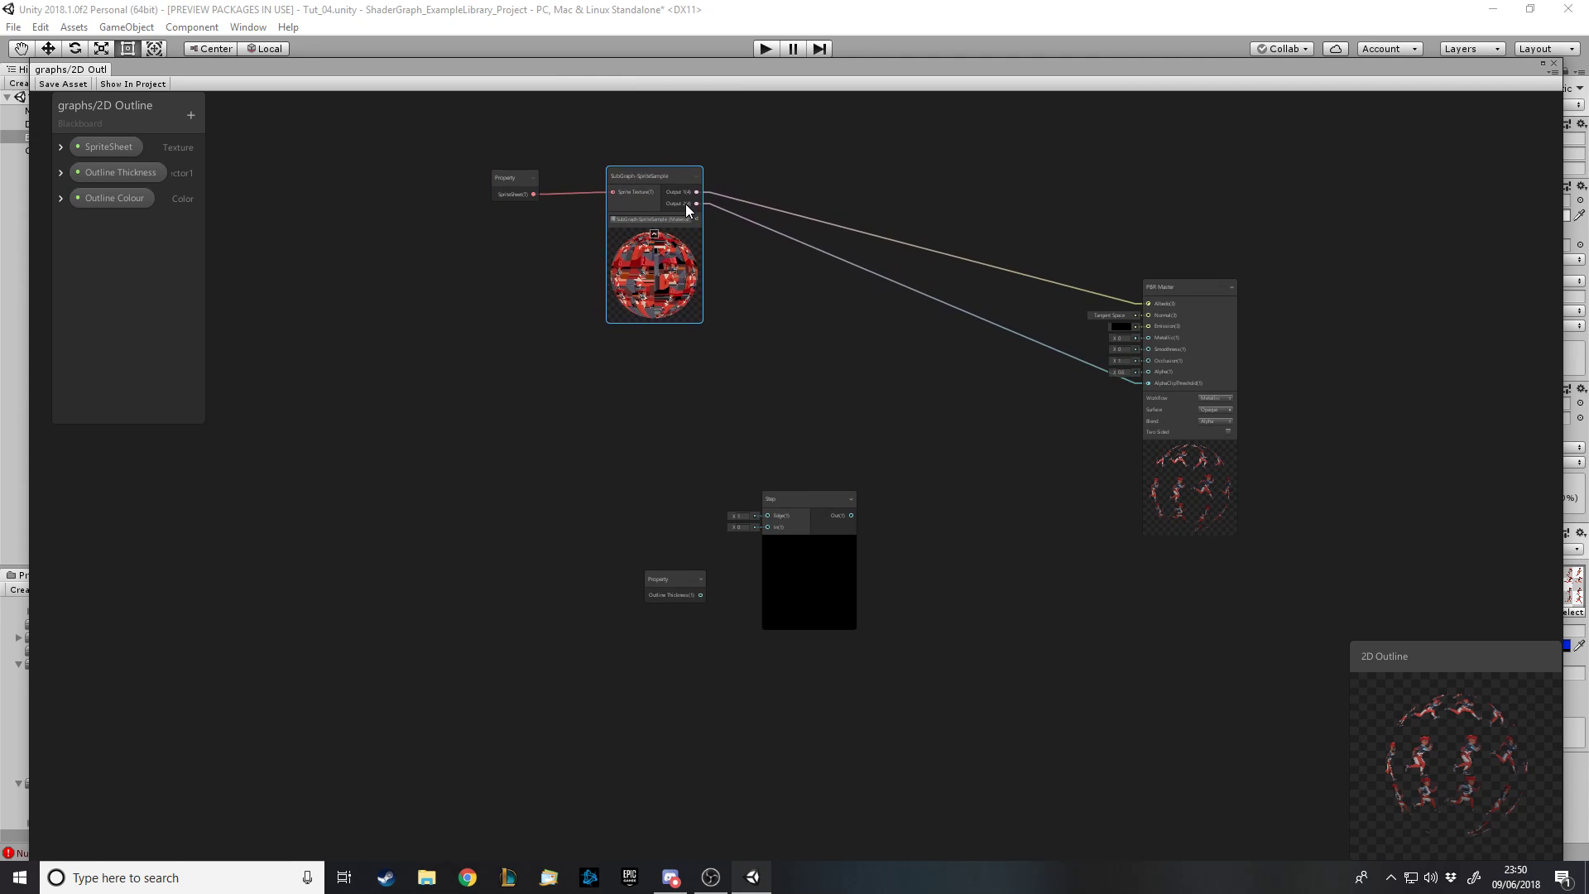
Connect SubGraph-SpriteSample's Output 2 to the Step node's Edge and Outline Thickness to its In, and reposition the thickness property node
scroll(903, 311, "up", 3)
left_click_drag(543, 112, 658, 679)
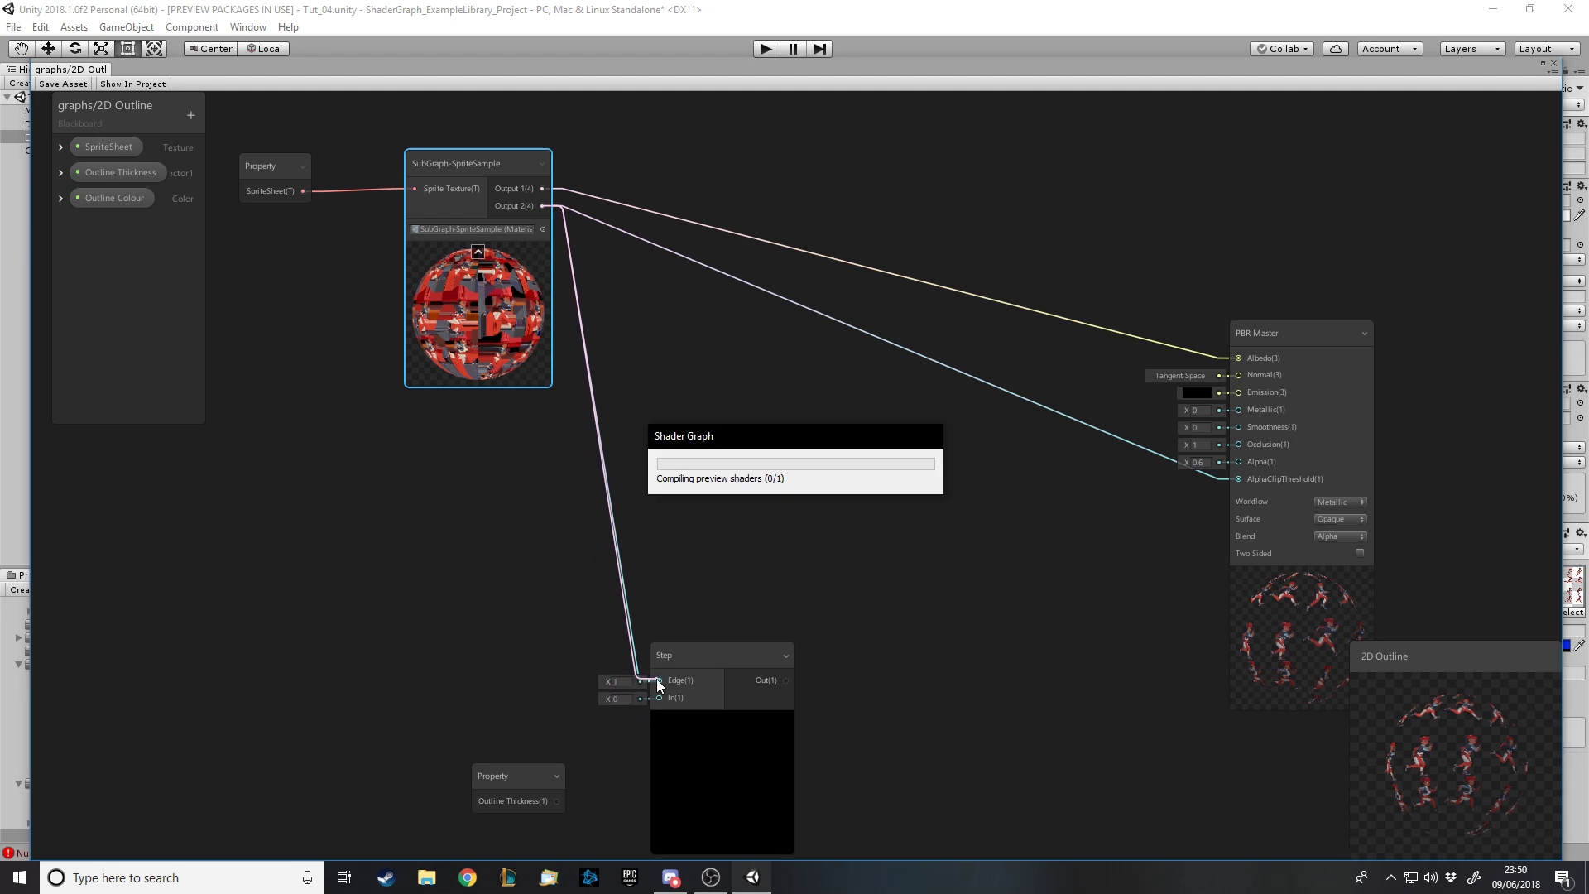
left_click_drag(557, 801, 668, 692)
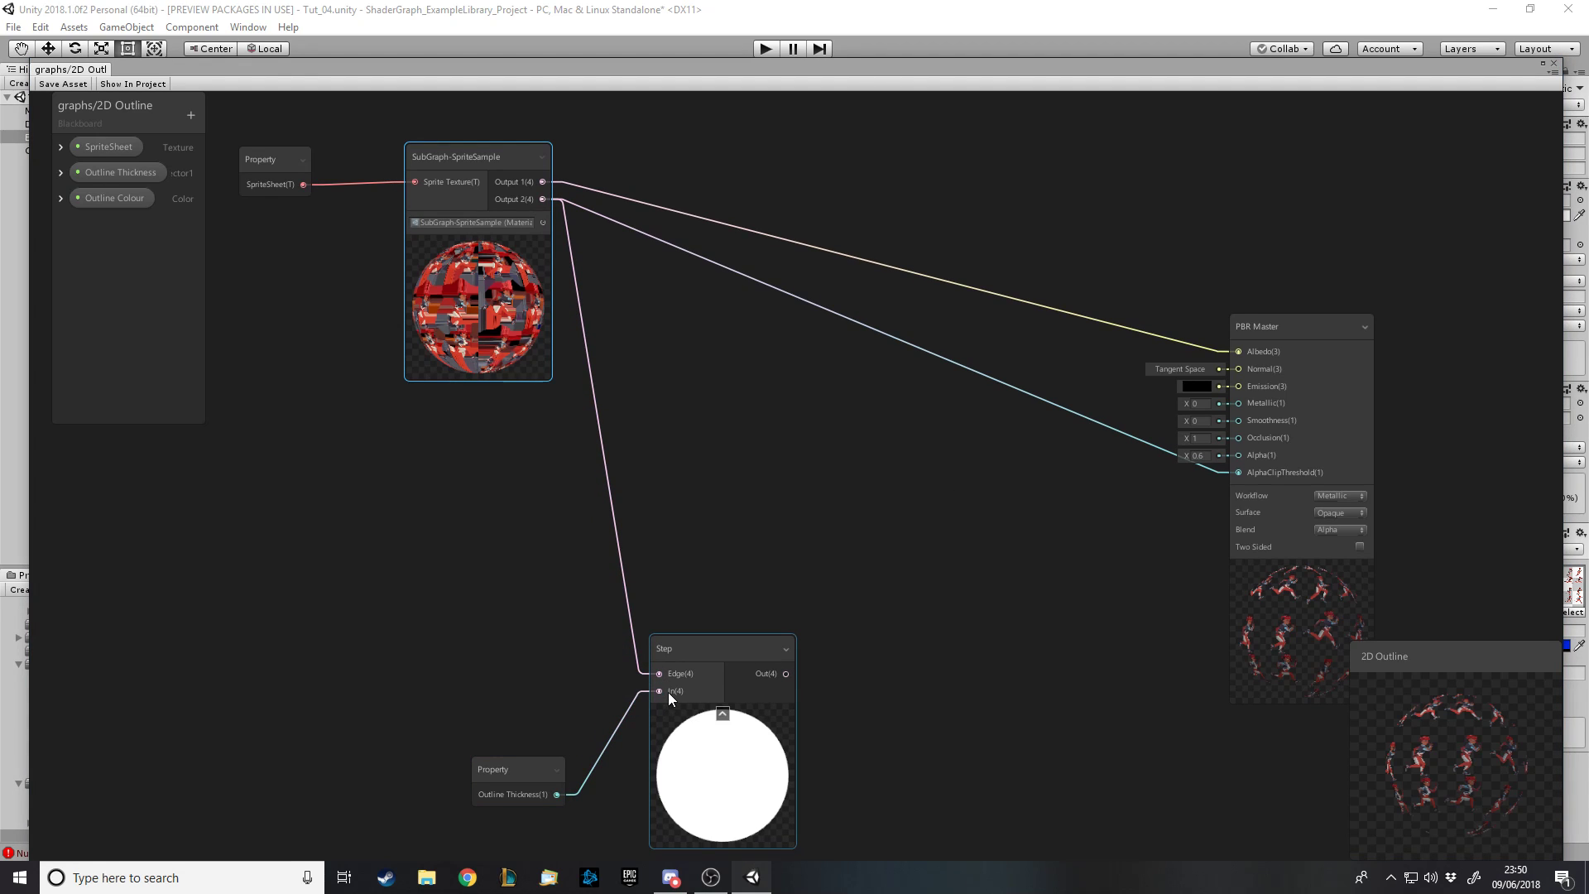
left_click_drag(543, 763, 511, 733)
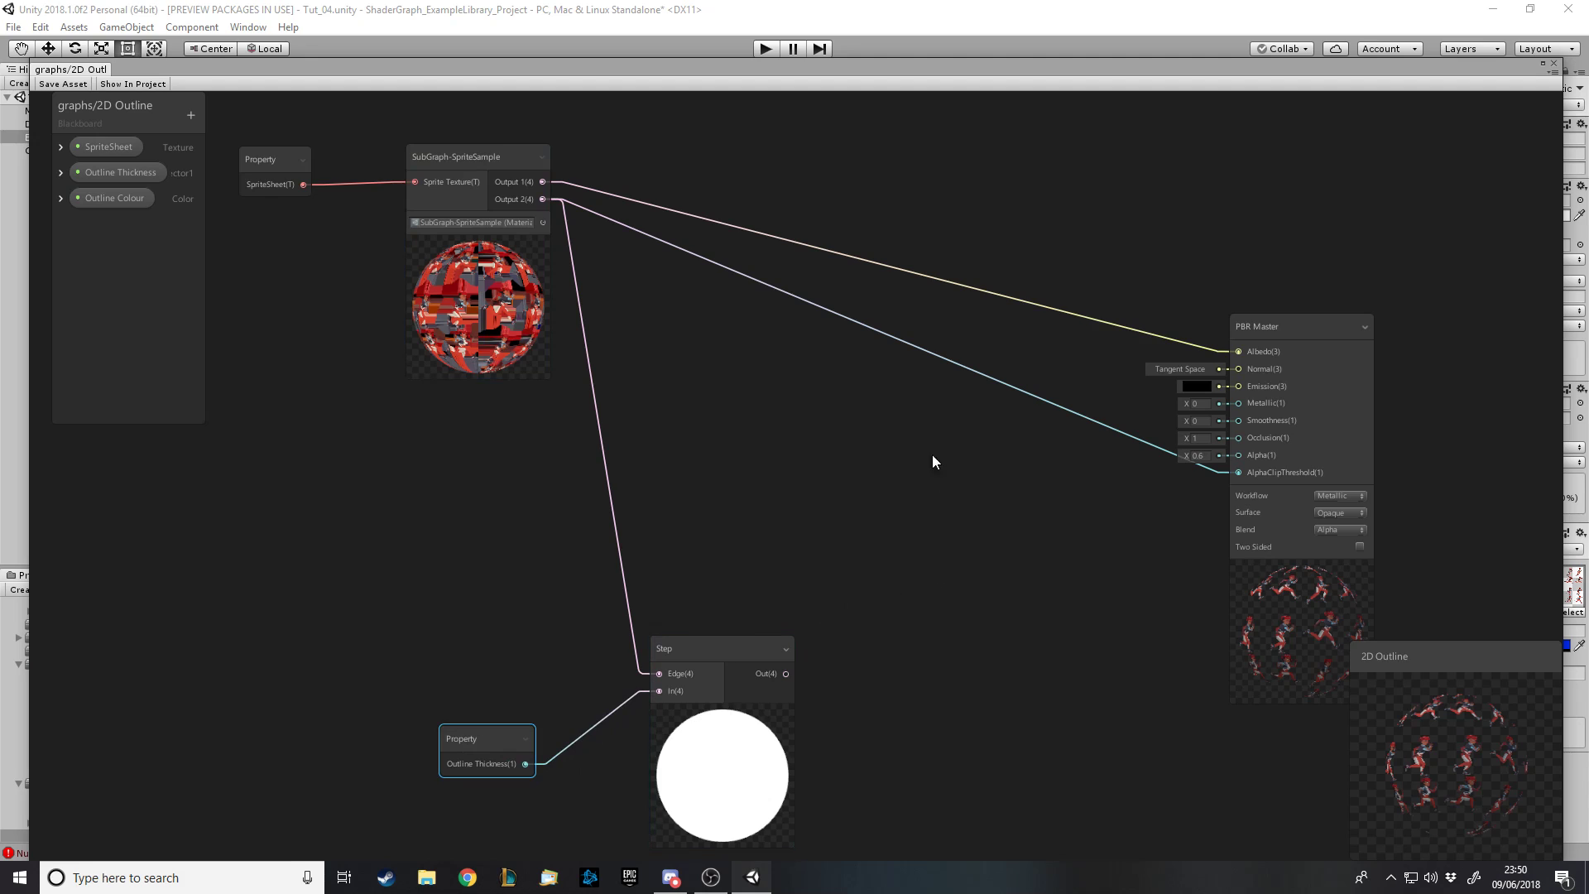
Set the Outline Thickness property's default to 0.9999999, save the shader graph asset and rotate the 2D Outline preview
scroll(915, 360, "down", 2)
scroll(771, 710, "up", 2)
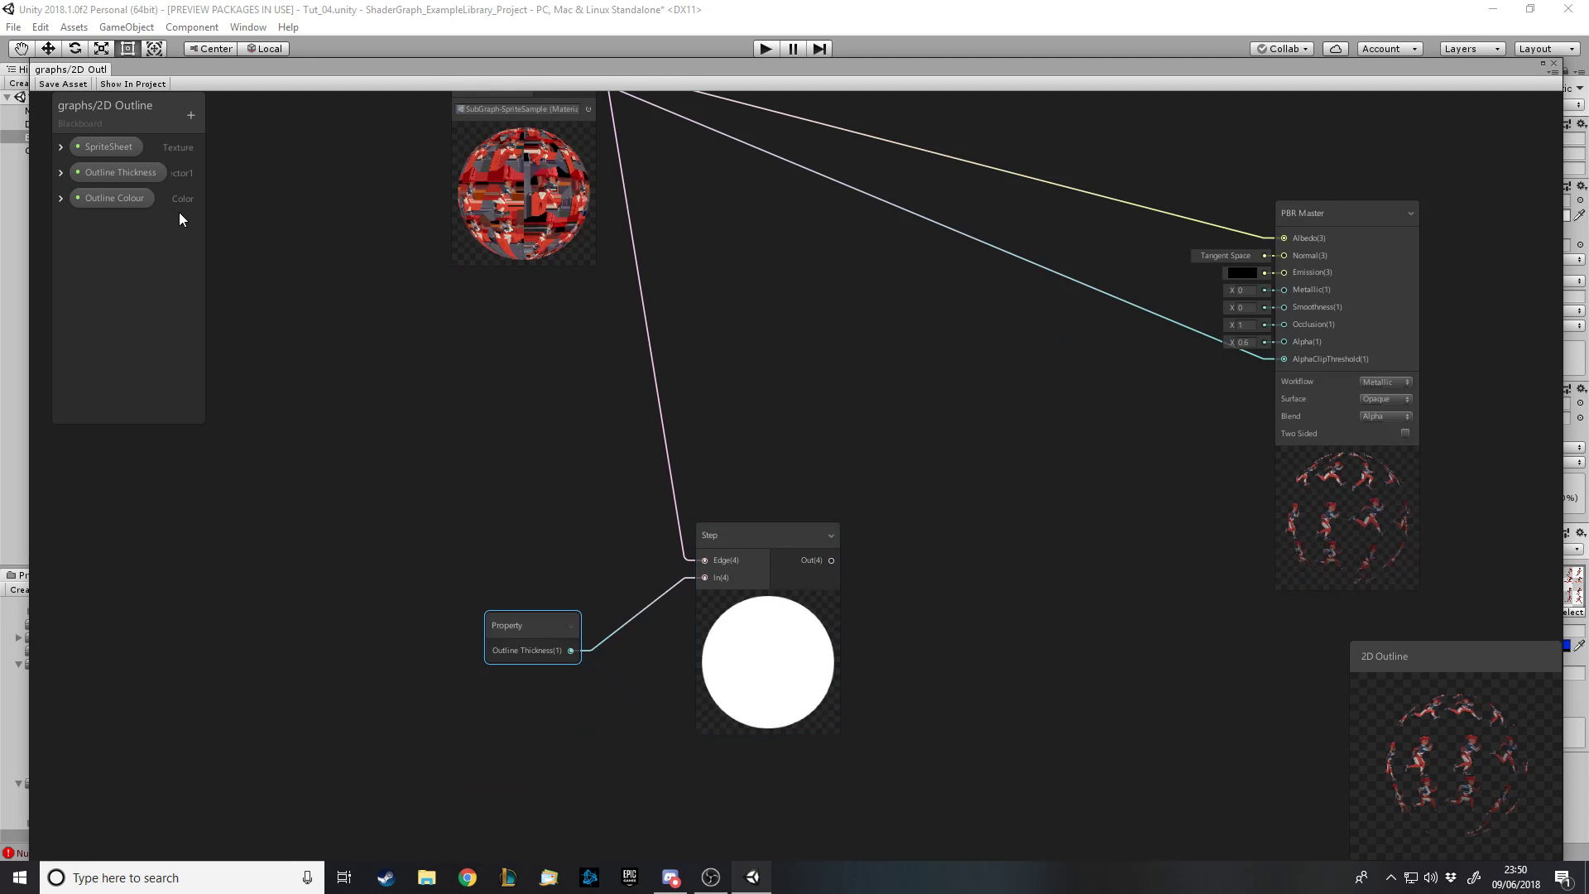
left_click(68, 178)
left_click(62, 174)
left_click(141, 198)
type(".9999999")
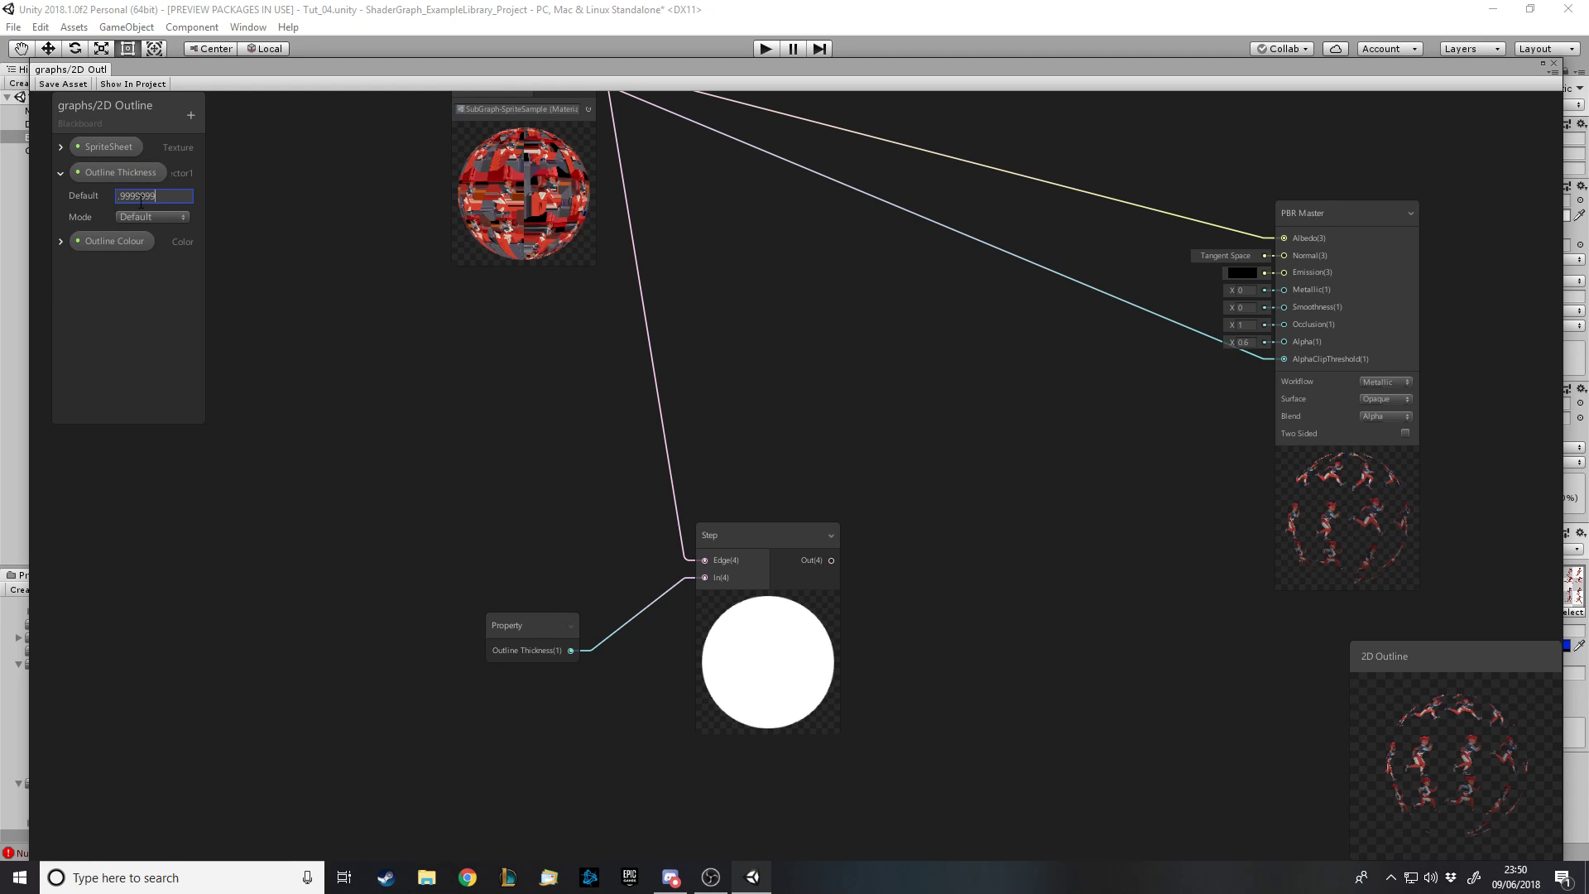
key("Return")
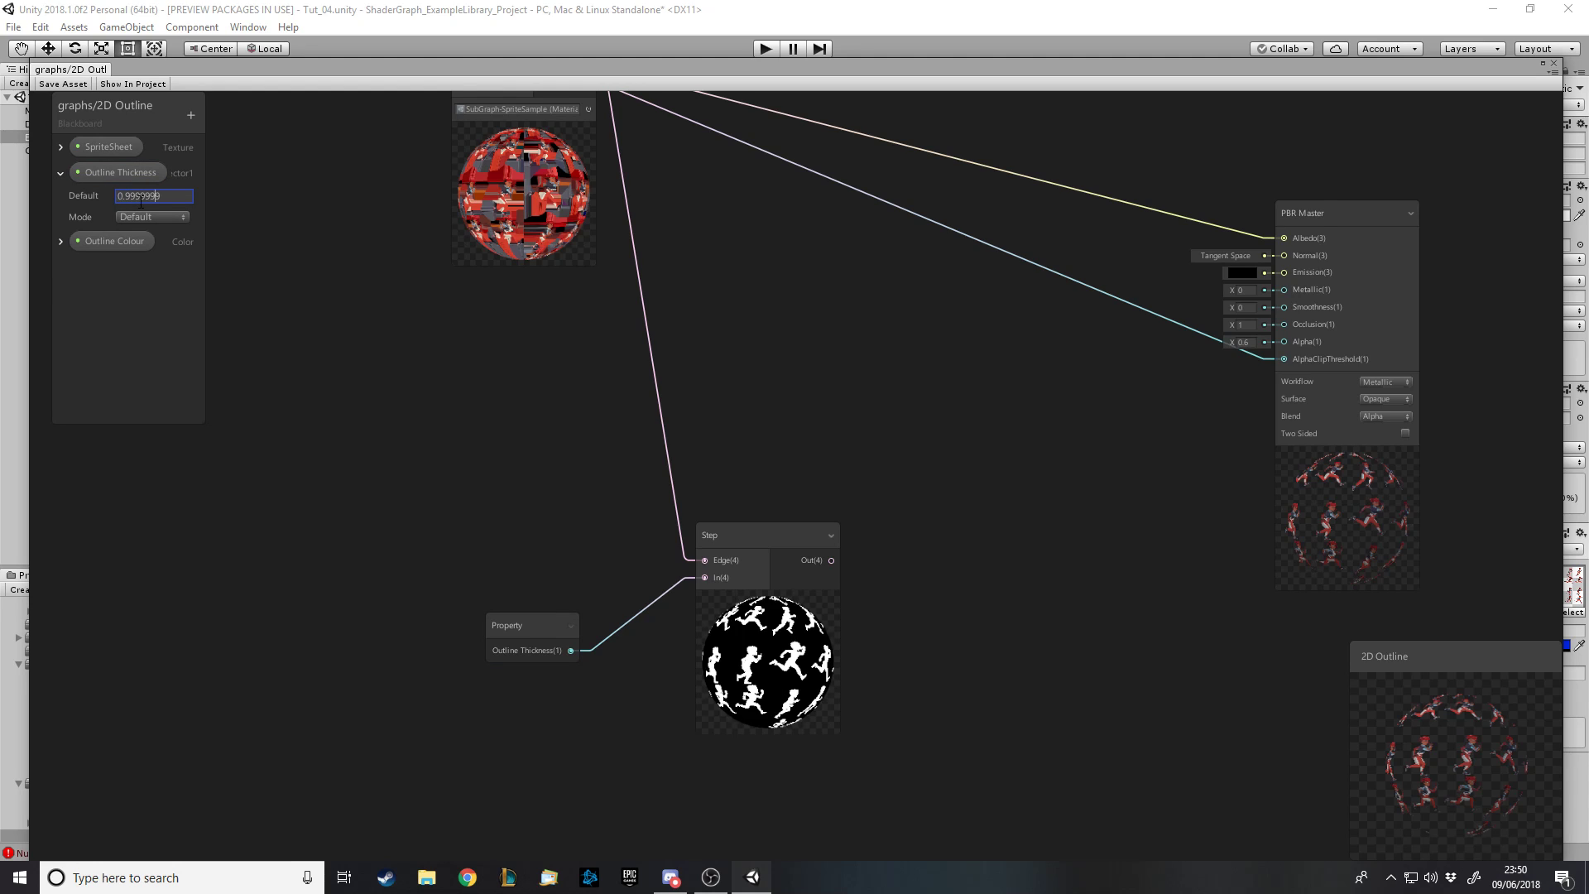
left_click(71, 82)
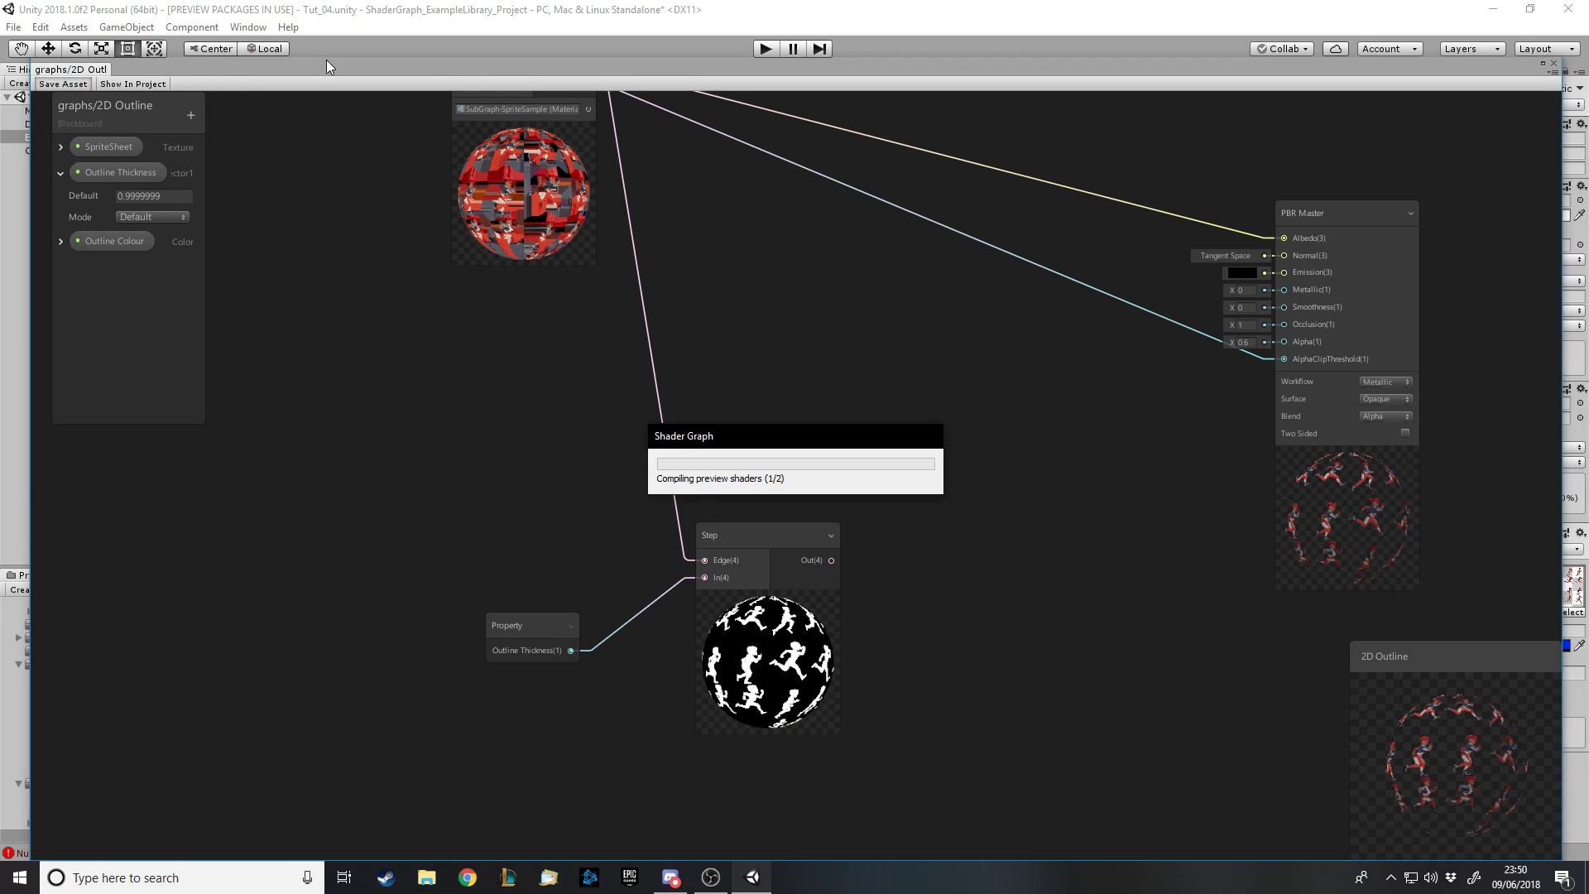
left_click_drag(580, 57, 767, 62)
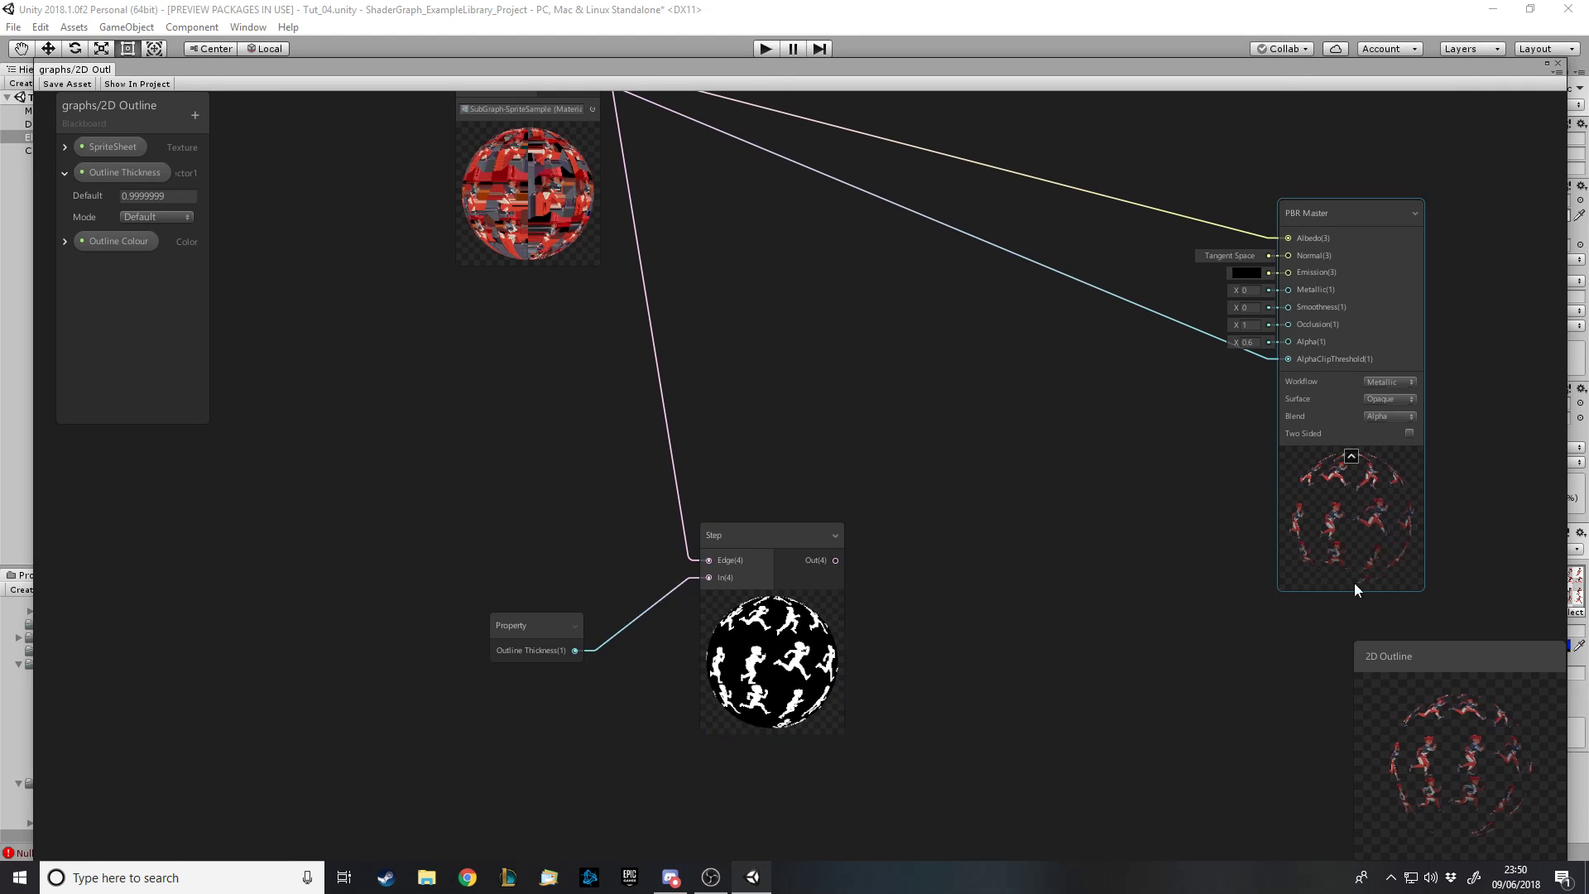
left_click_drag(1423, 774, 1452, 751)
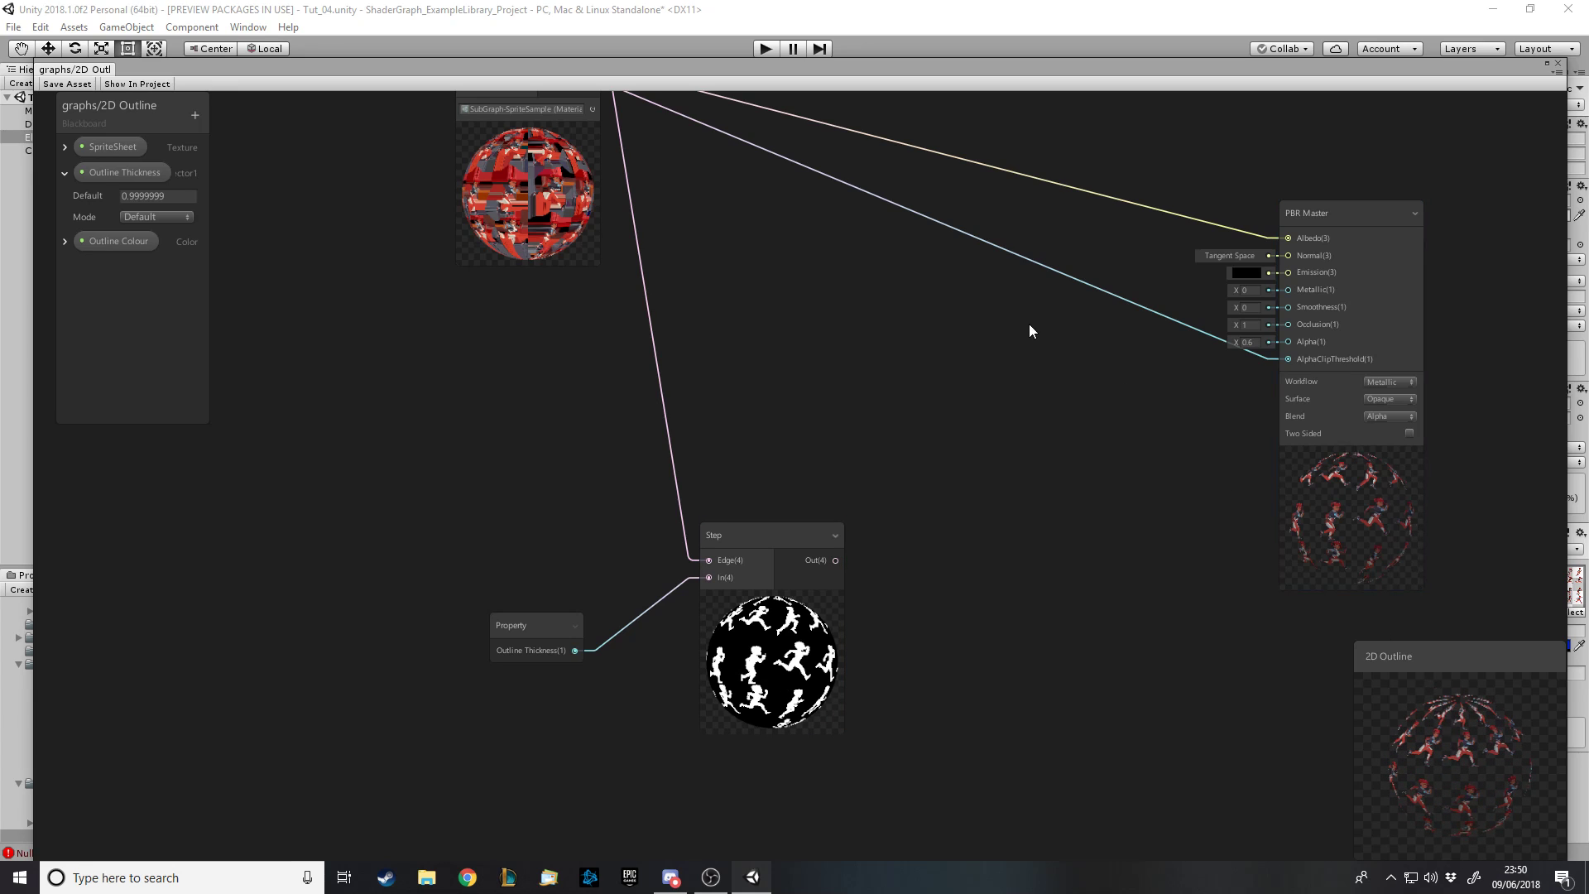
Add a second Step node directly above the first and connect SubGraph-SpriteSample's Output 2 to its Edge
key("space")
type("step")
key("Return")
left_click_drag(904, 324, 800, 296)
scroll(799, 295, "down", 1)
left_click_drag(614, 108, 763, 321)
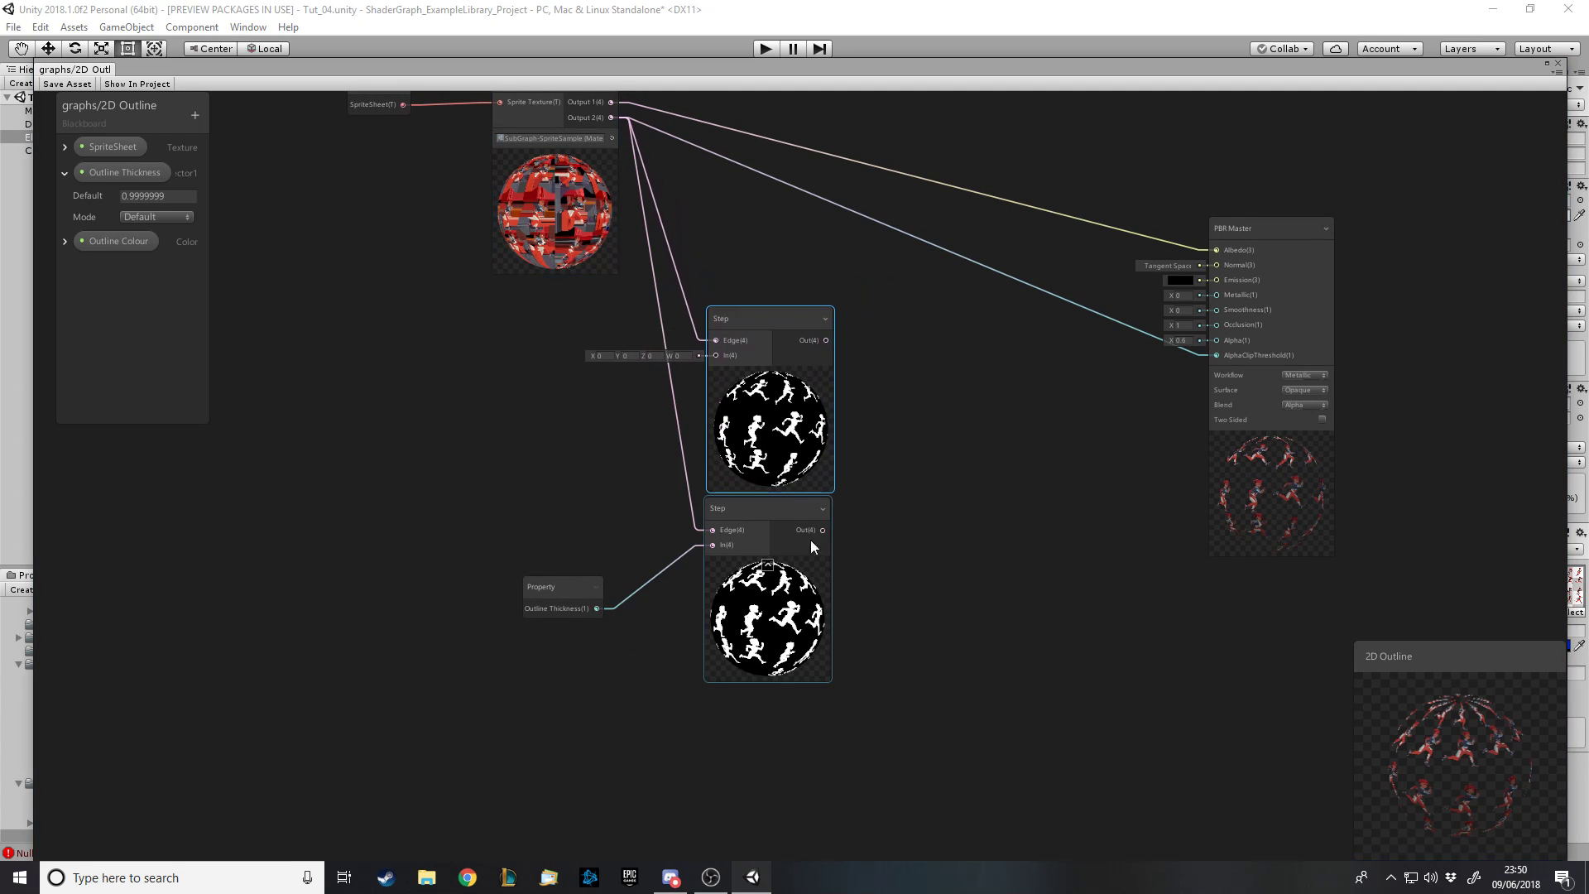
scroll(782, 555, "up", 2)
left_click(732, 469)
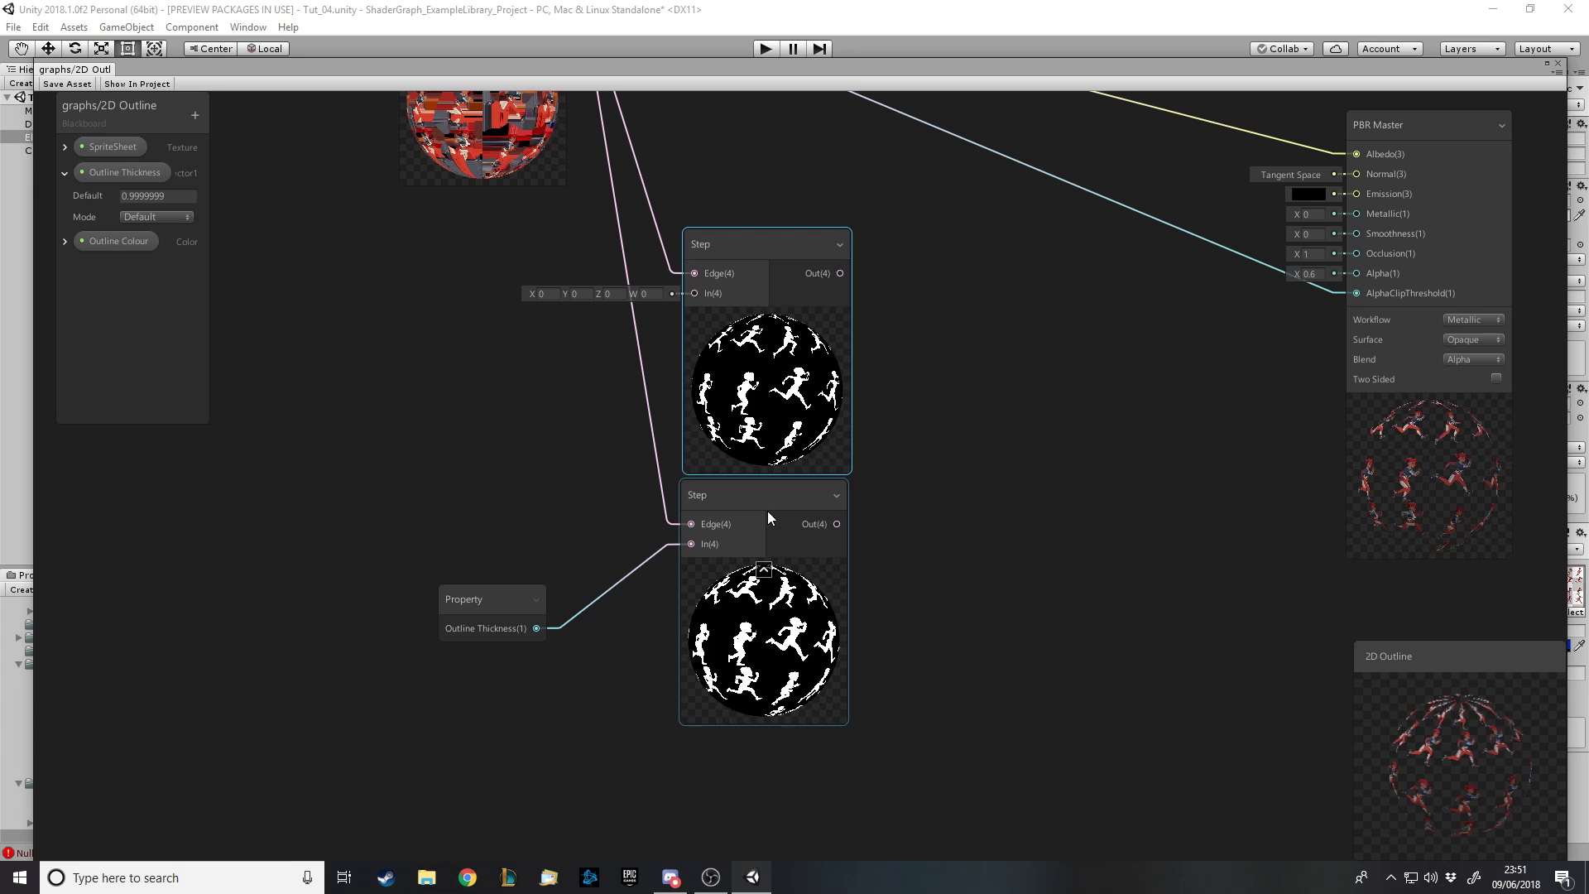
key("space")
key("Escape")
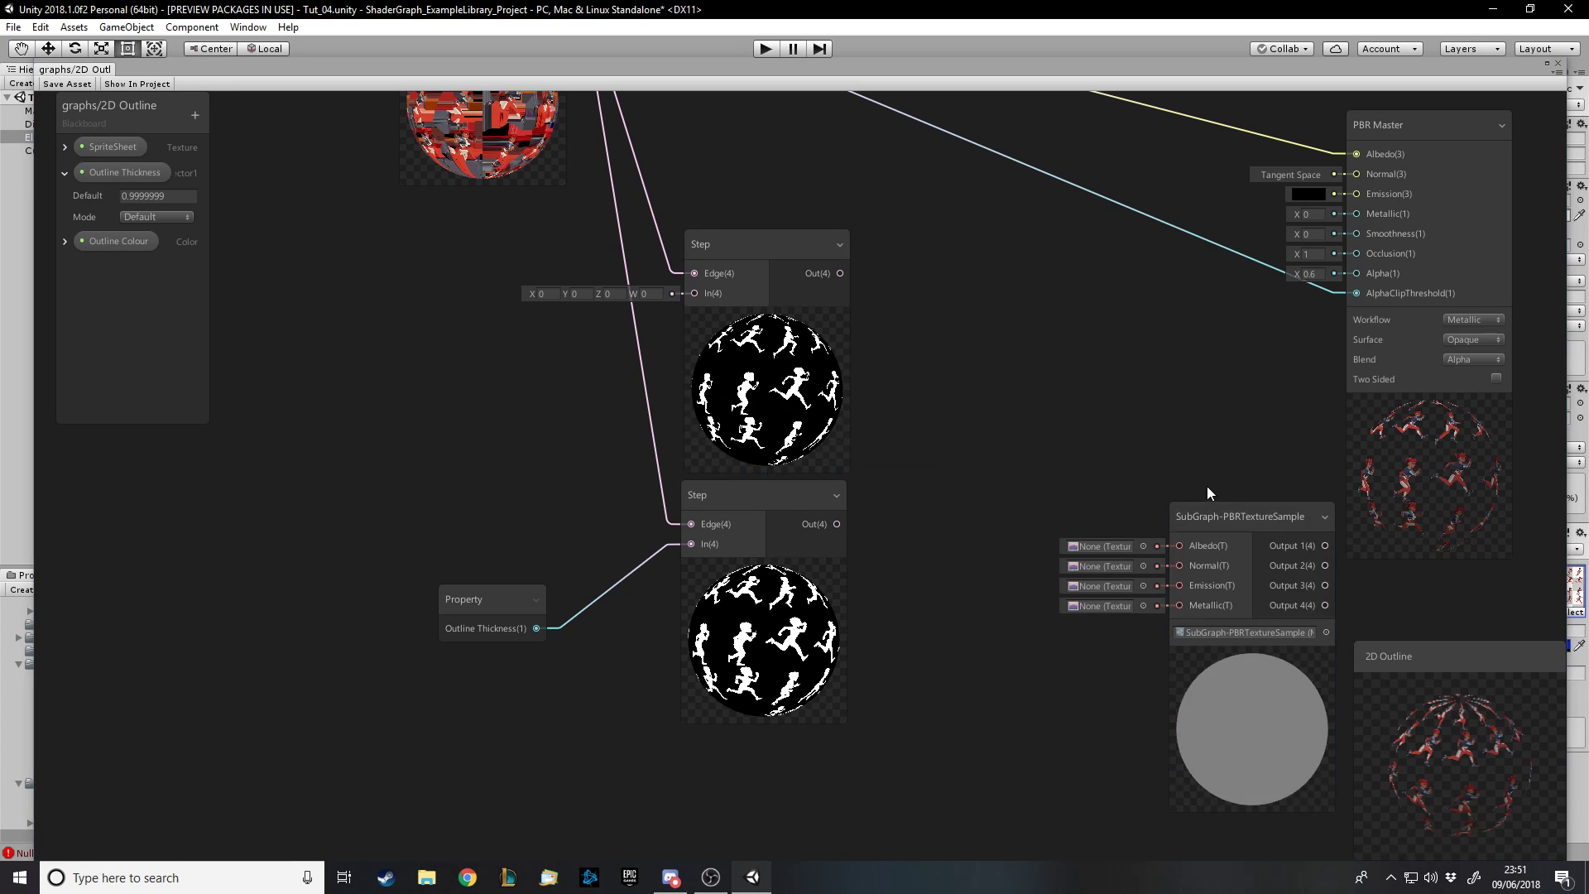
left_click(1226, 514)
key("Delete")
Add a Subtract node and place it beside the two Step nodes
key("space")
type("s")
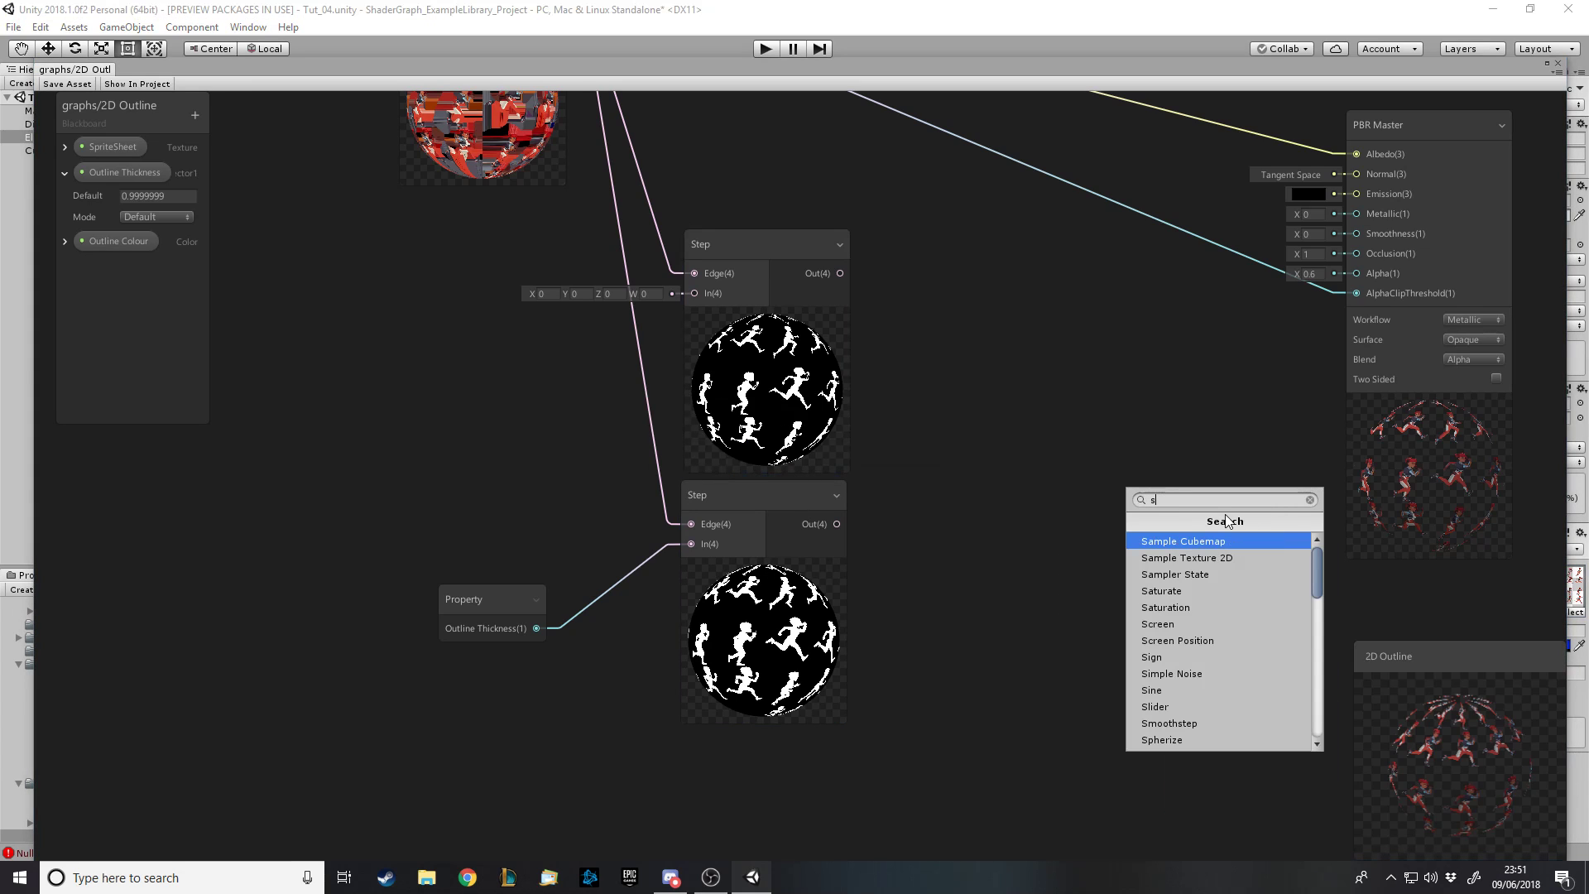
type("ub")
key("Down")
key("Down")
key("Return")
left_click_drag(1227, 514, 921, 403)
left_click(957, 323)
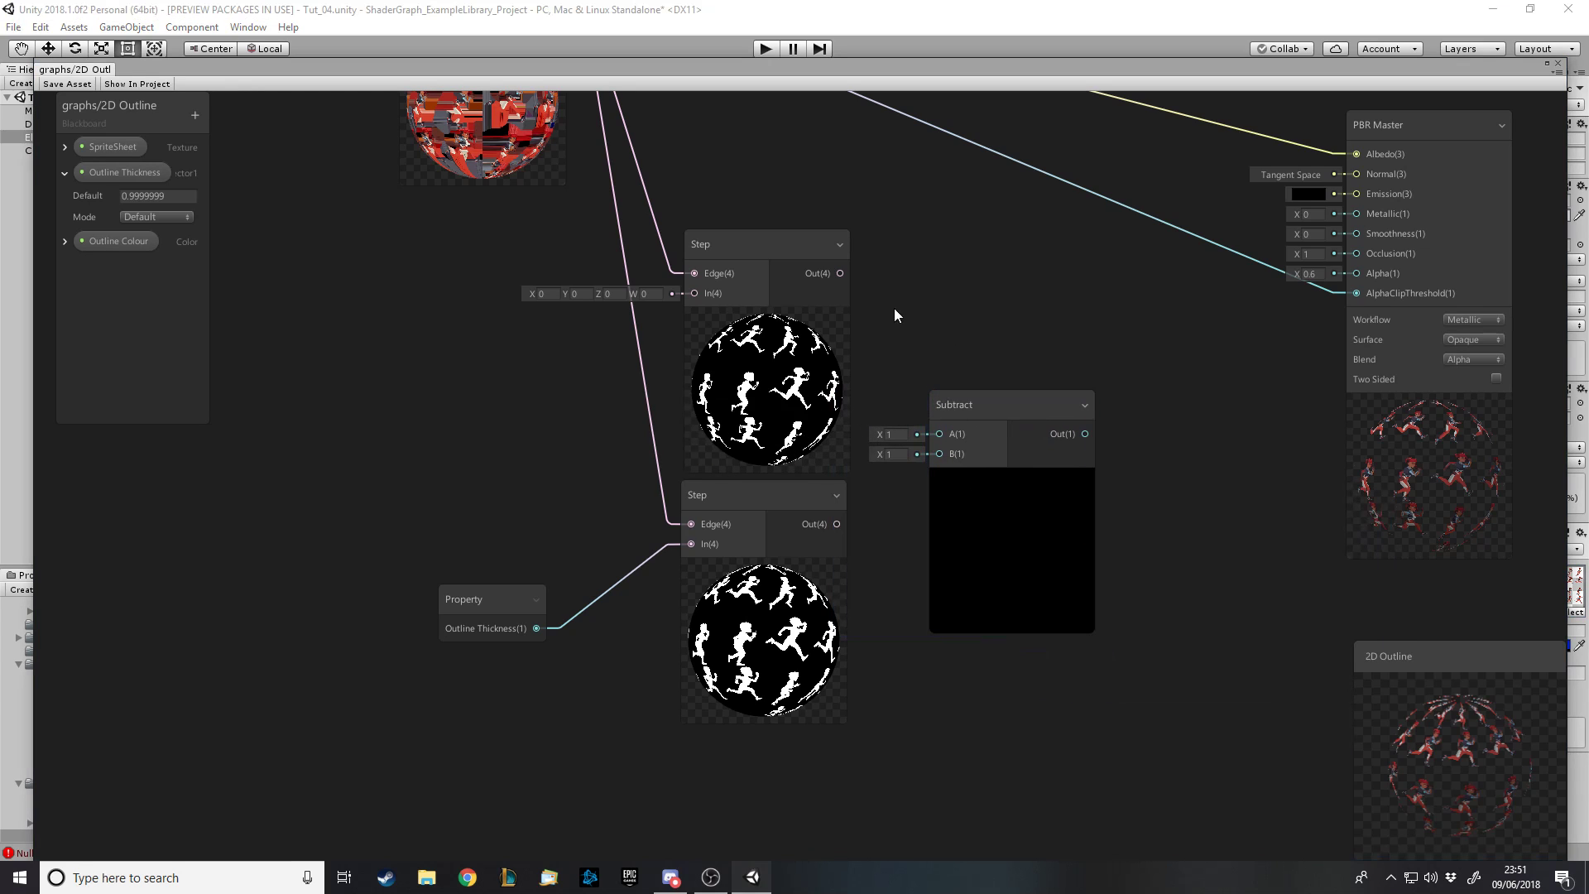
Connect the lower Step's output to Subtract's A and the upper Step's output to B, and align the nodes
left_click_drag(837, 524, 939, 434)
left_click_drag(840, 273, 940, 453)
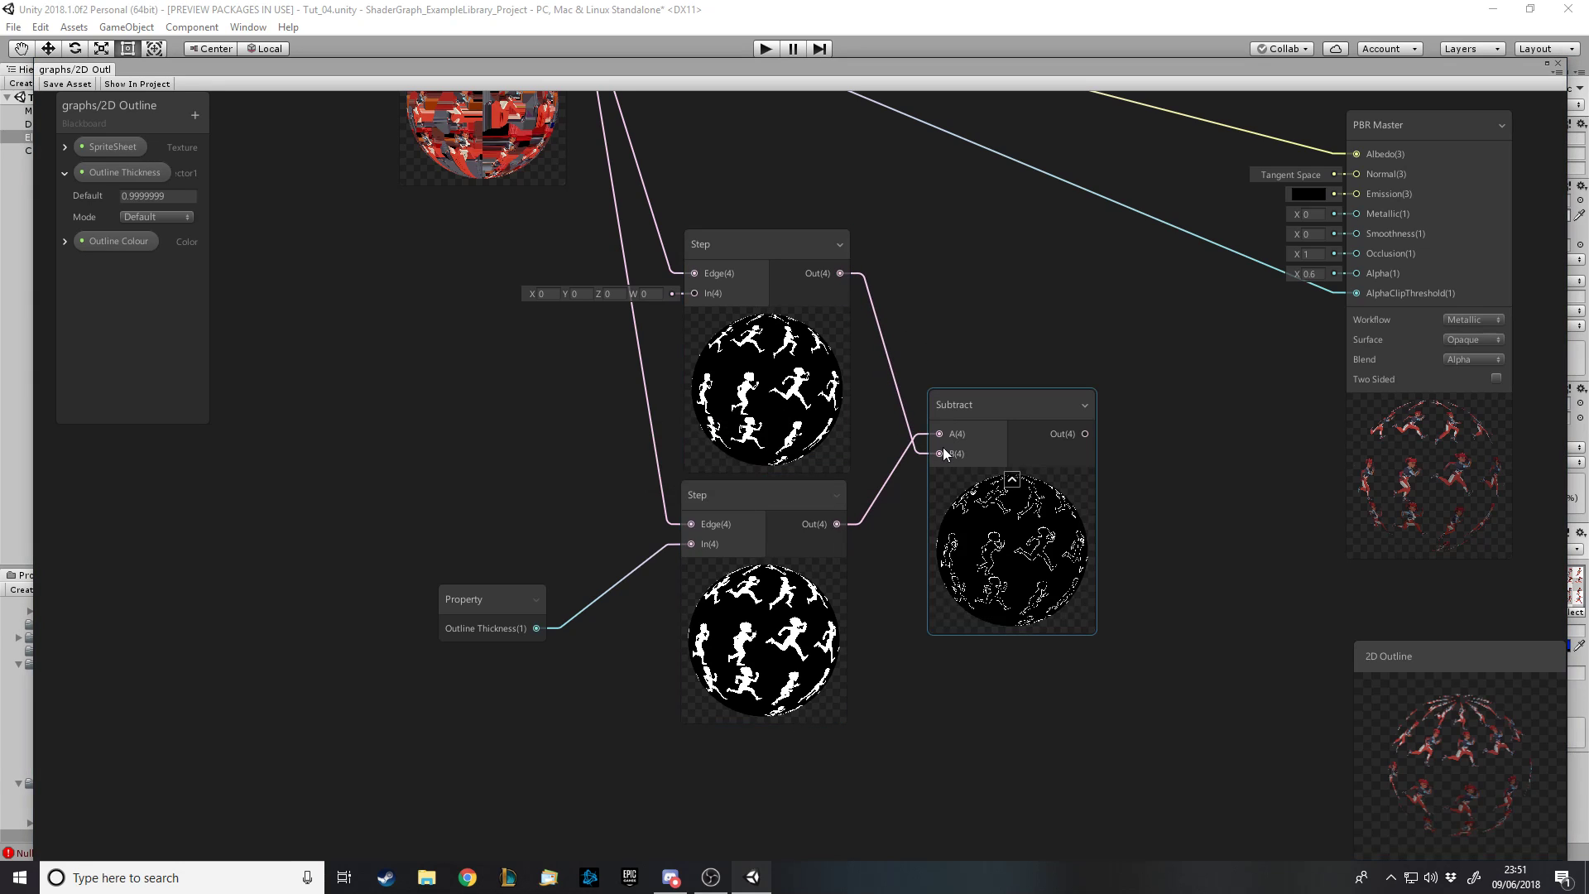
left_click_drag(991, 396, 985, 388)
left_click(790, 492)
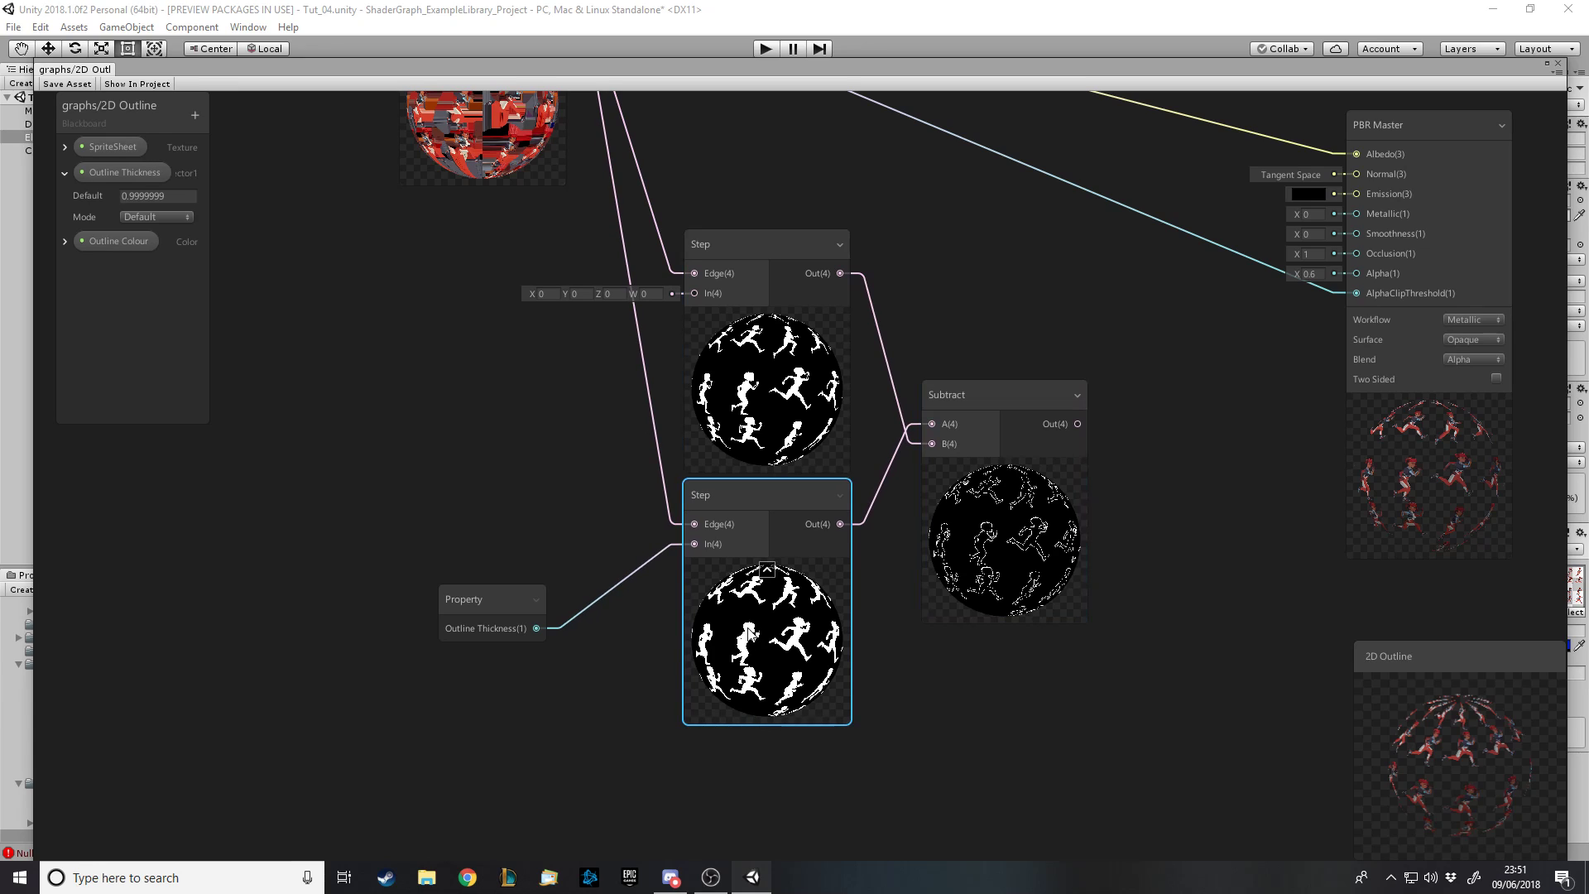
left_click(759, 370, "shift")
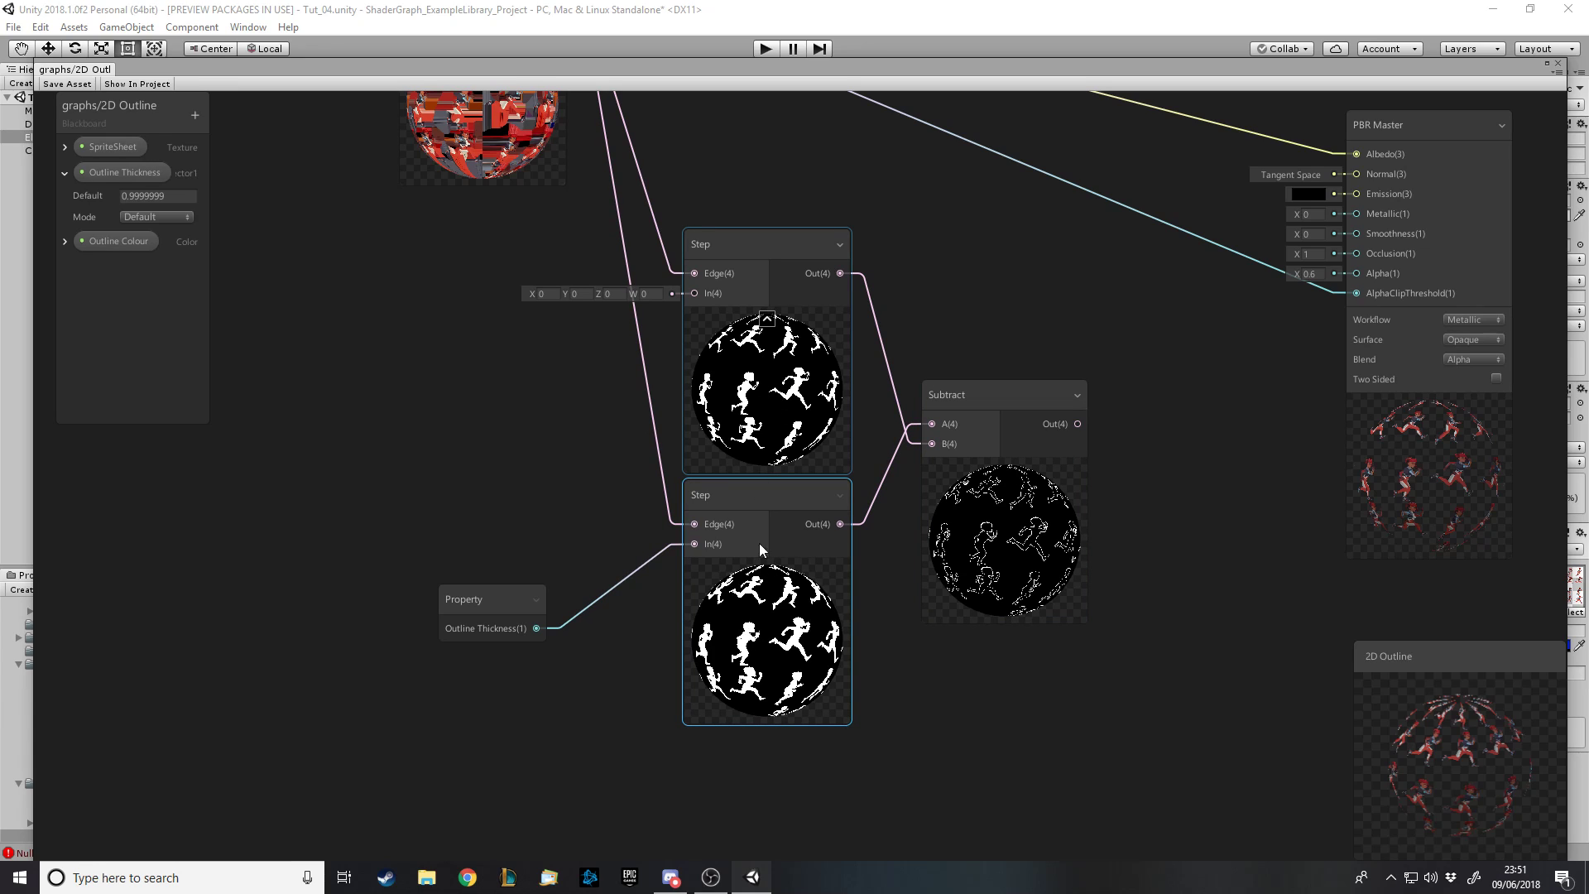
left_click(999, 565)
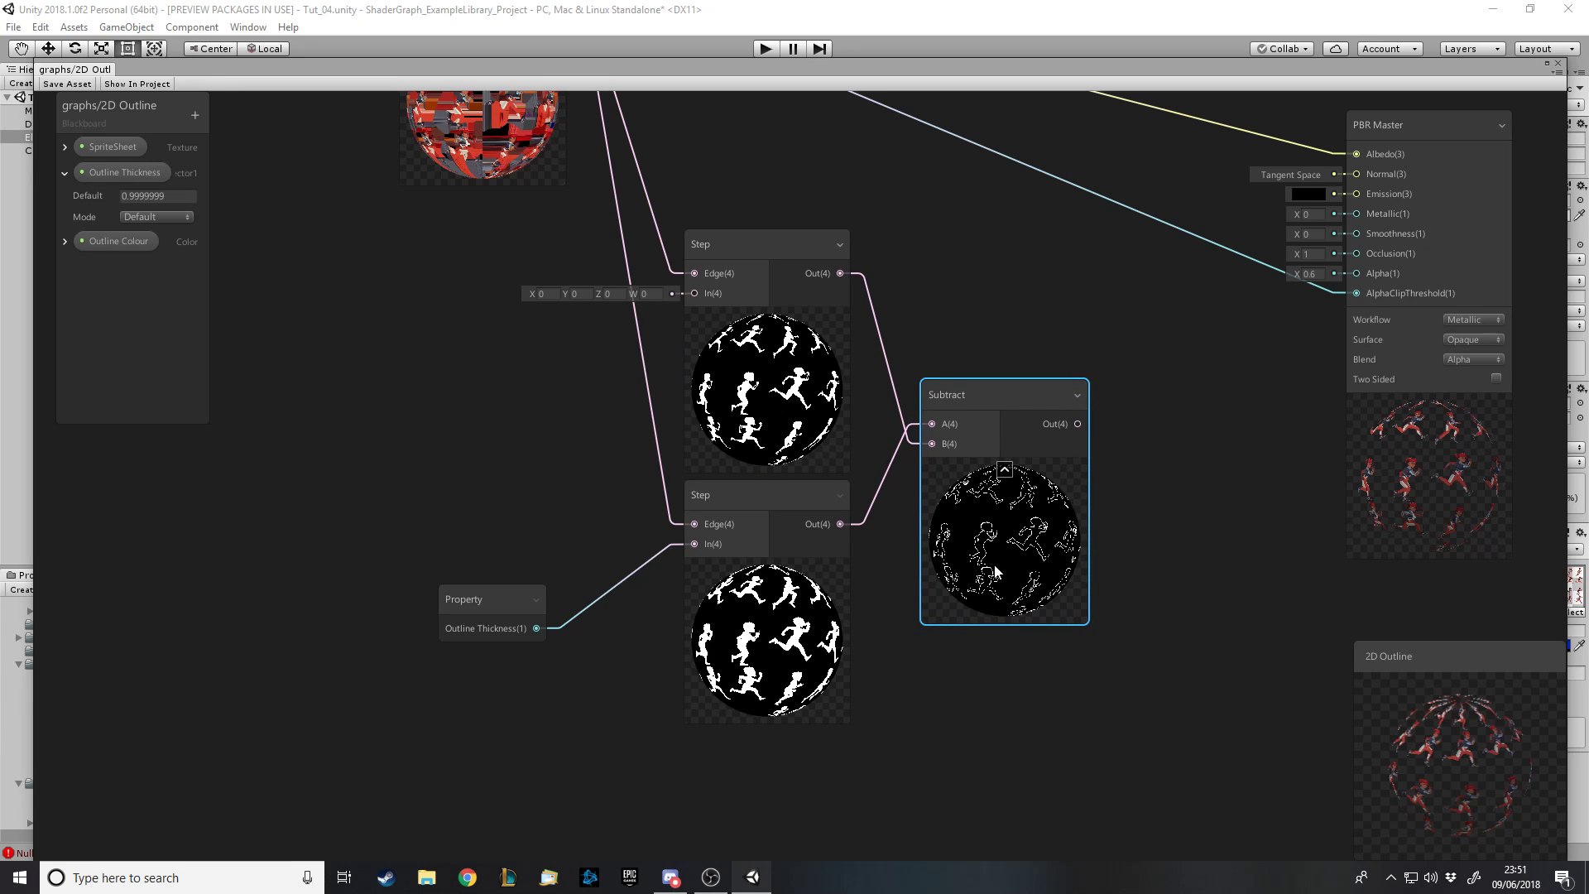
Add a Multiply node between the Subtract node and the PBR Master
left_click(960, 273)
key("space")
key("Escape")
left_click_drag(1064, 274, 1162, 262)
left_click_drag(990, 436, 975, 447)
Move both Step nodes, Outline Thickness, SubGraph-SpriteSample and SpriteSheet further away from the Subtract node
left_click_drag(405, 268, 745, 612)
left_click_drag(745, 347, 635, 361)
scroll(622, 237, "down", 5)
left_click_drag(569, 155, 521, 192)
left_click_drag(449, 137, 411, 154)
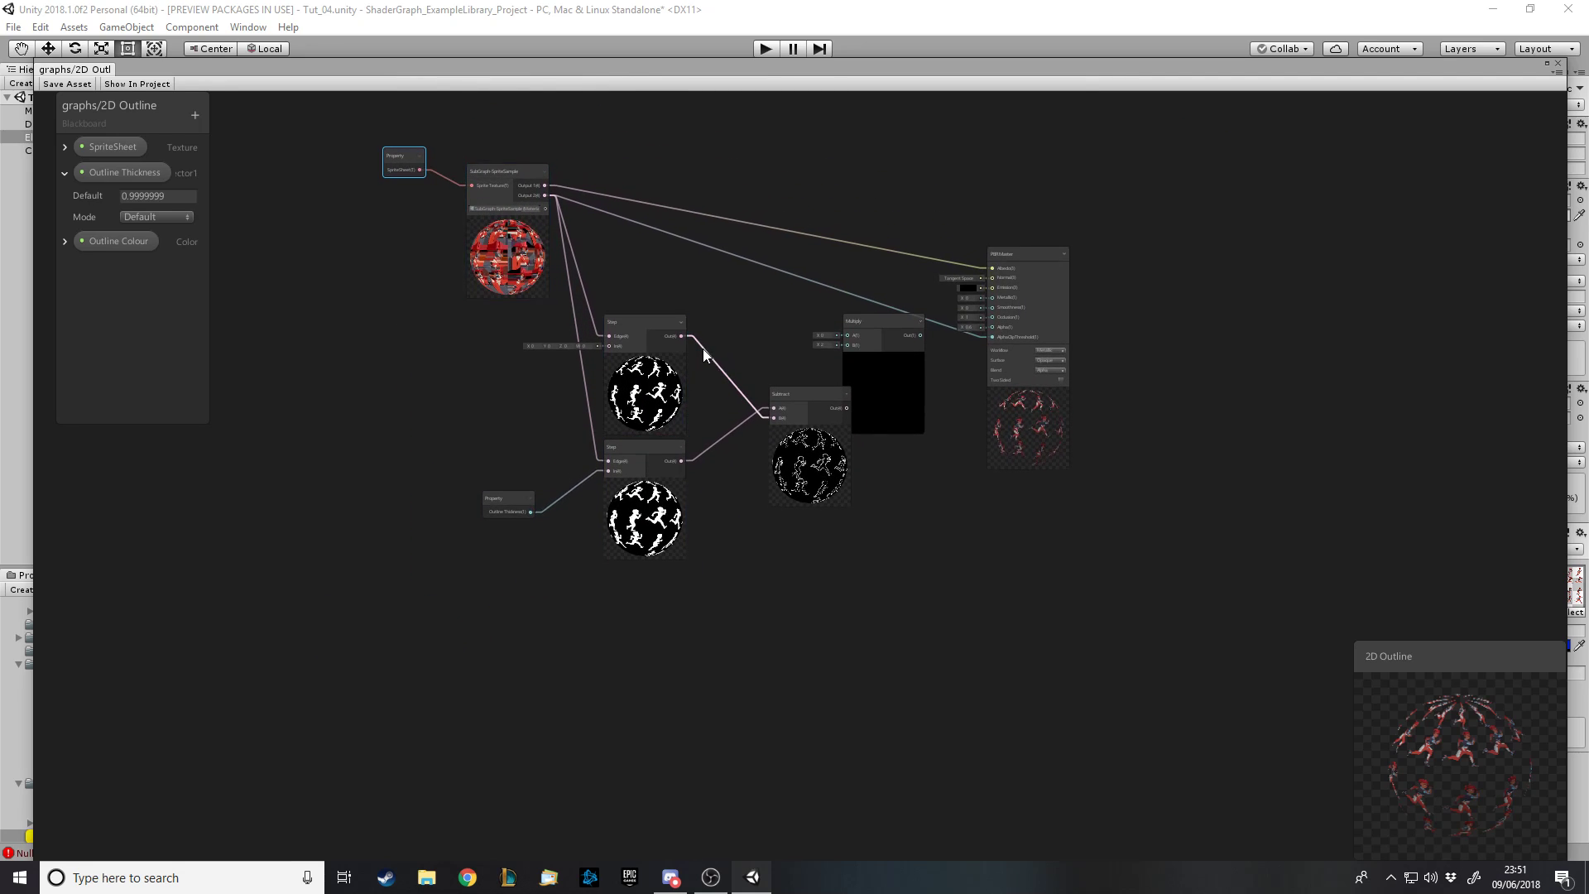
Add an Outline Colour property node, connect Subtract's output to Multiply's A and the colour to B, and arrange the nodes
scroll(702, 350, "up", 3)
left_click_drag(1018, 316, 913, 688)
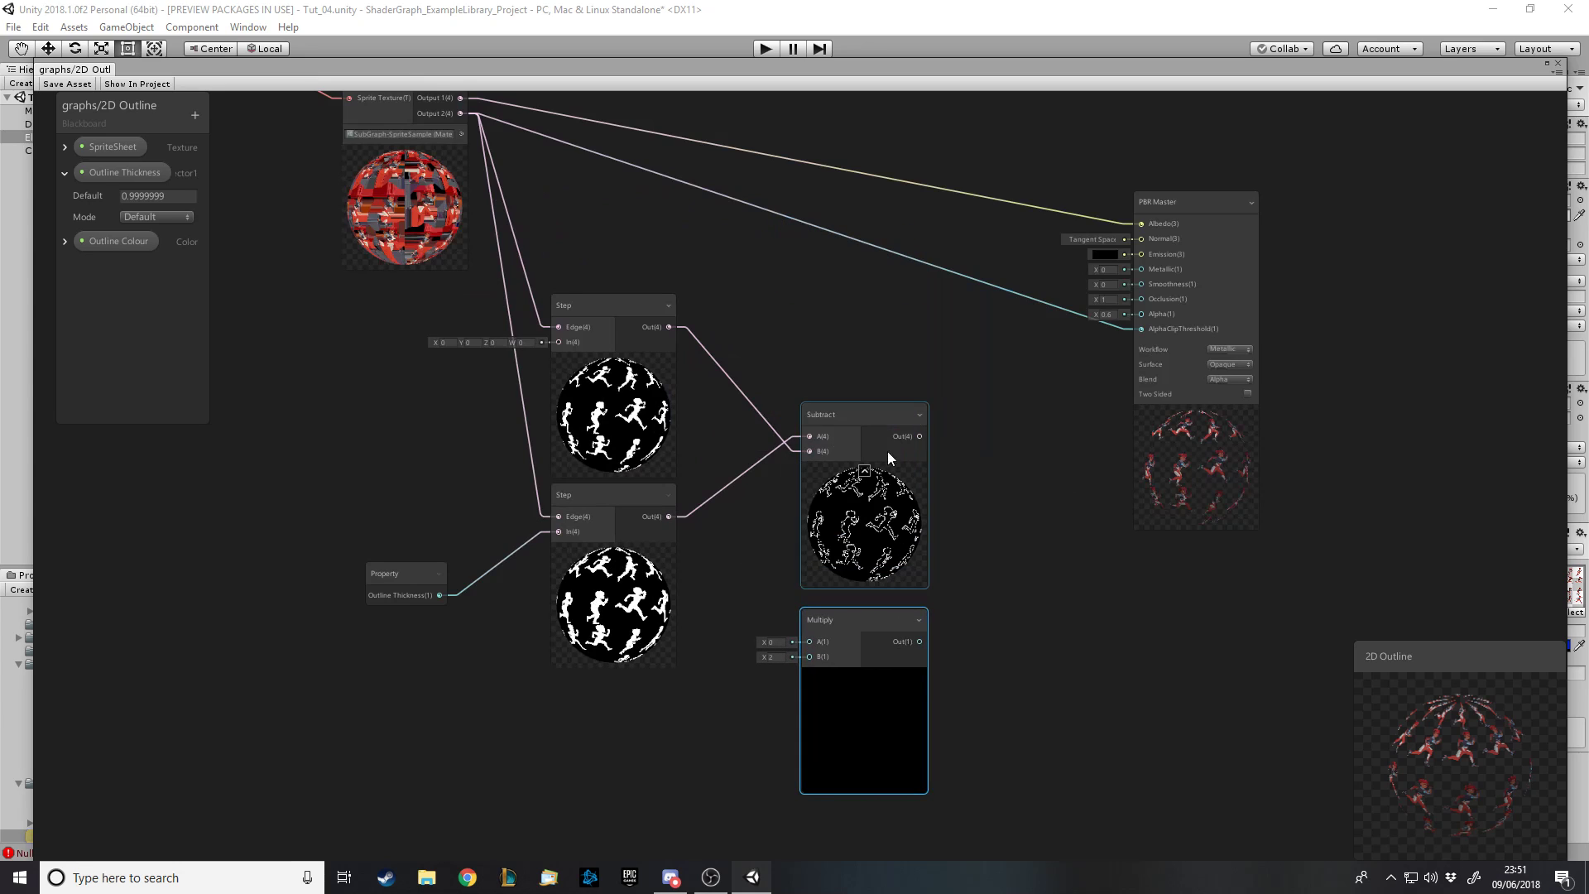
left_click_drag(878, 417, 877, 390)
left_click_drag(894, 634, 888, 624)
left_click(980, 599)
left_click_drag(117, 240, 609, 722)
left_click_drag(858, 625, 1033, 565)
left_click_drag(644, 731, 1020, 503)
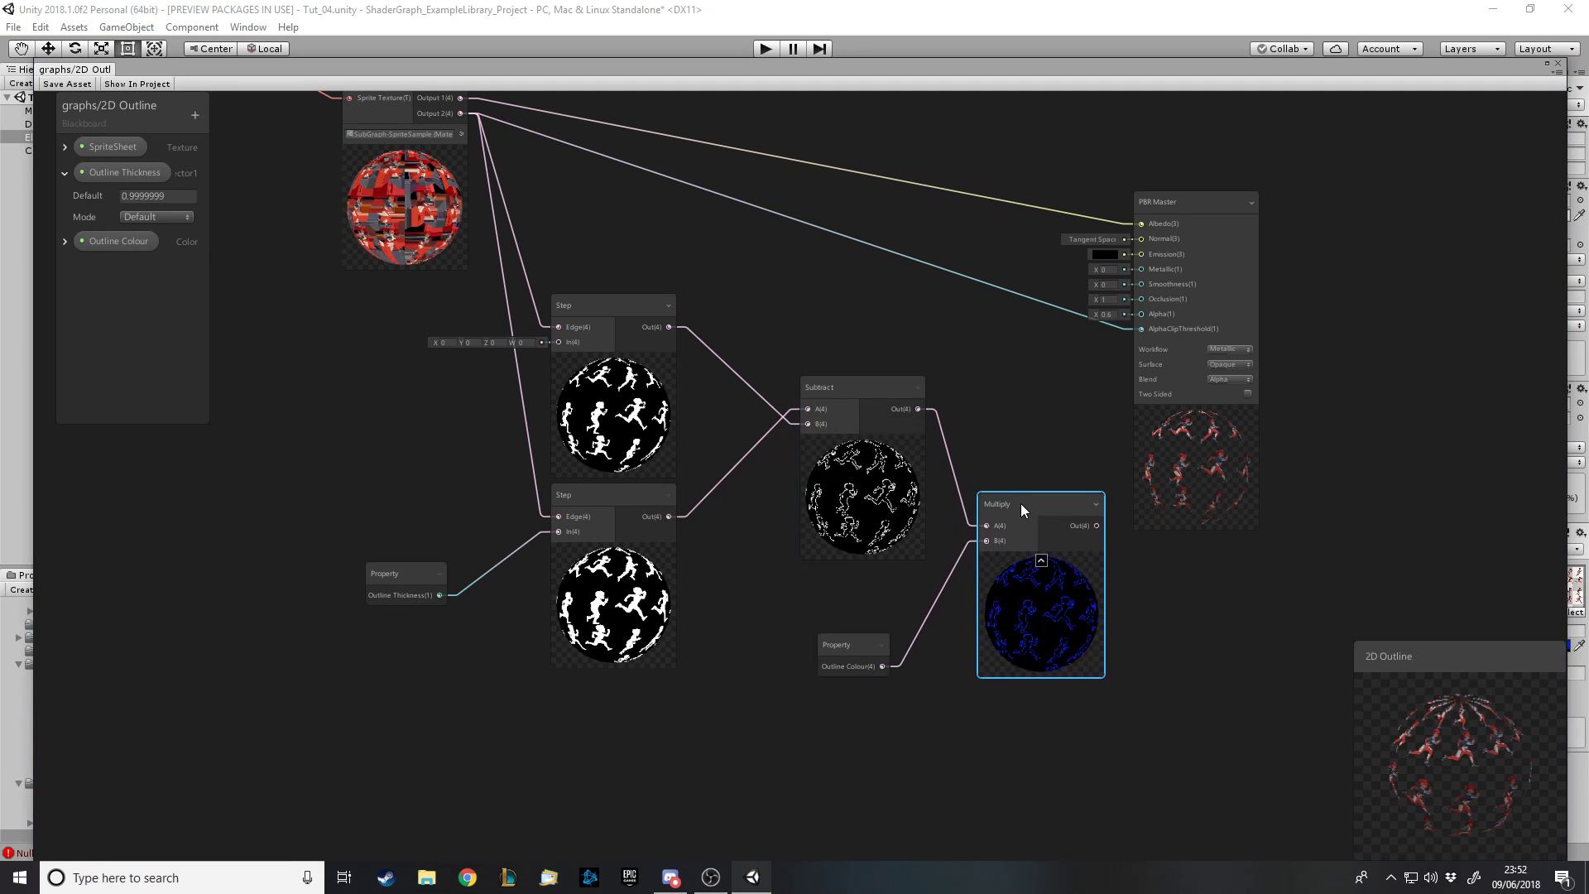
left_click_drag(886, 391, 857, 394)
Connect Multiply's output to the PBR Master's Emission, reposition the Multiply node and save the shader graph asset
scroll(1169, 621, "up", 2)
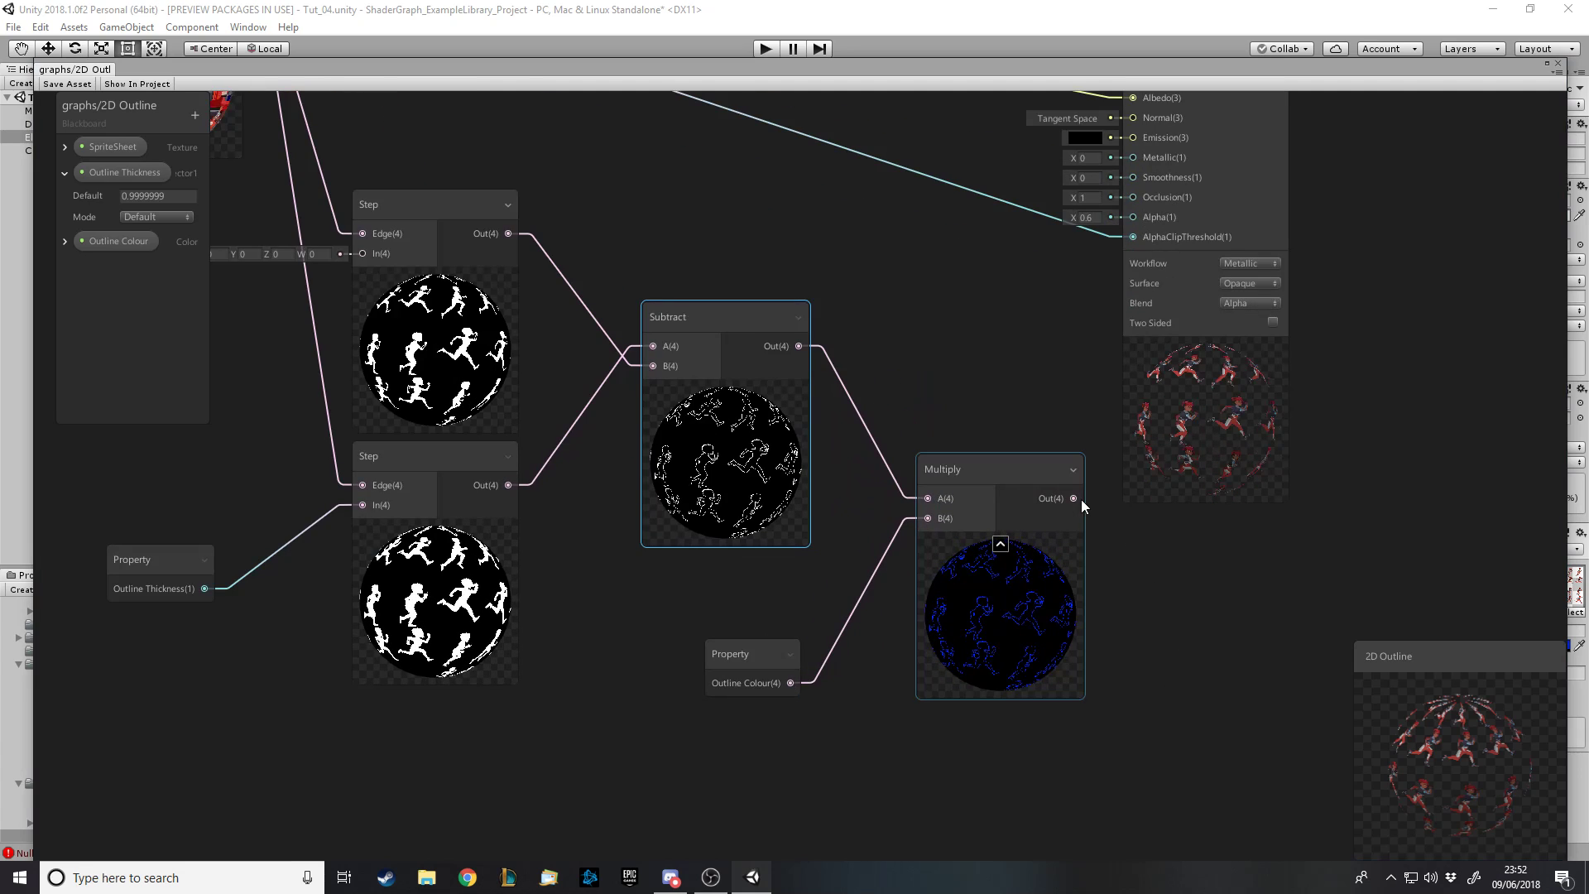
left_click_drag(1079, 499, 1124, 190)
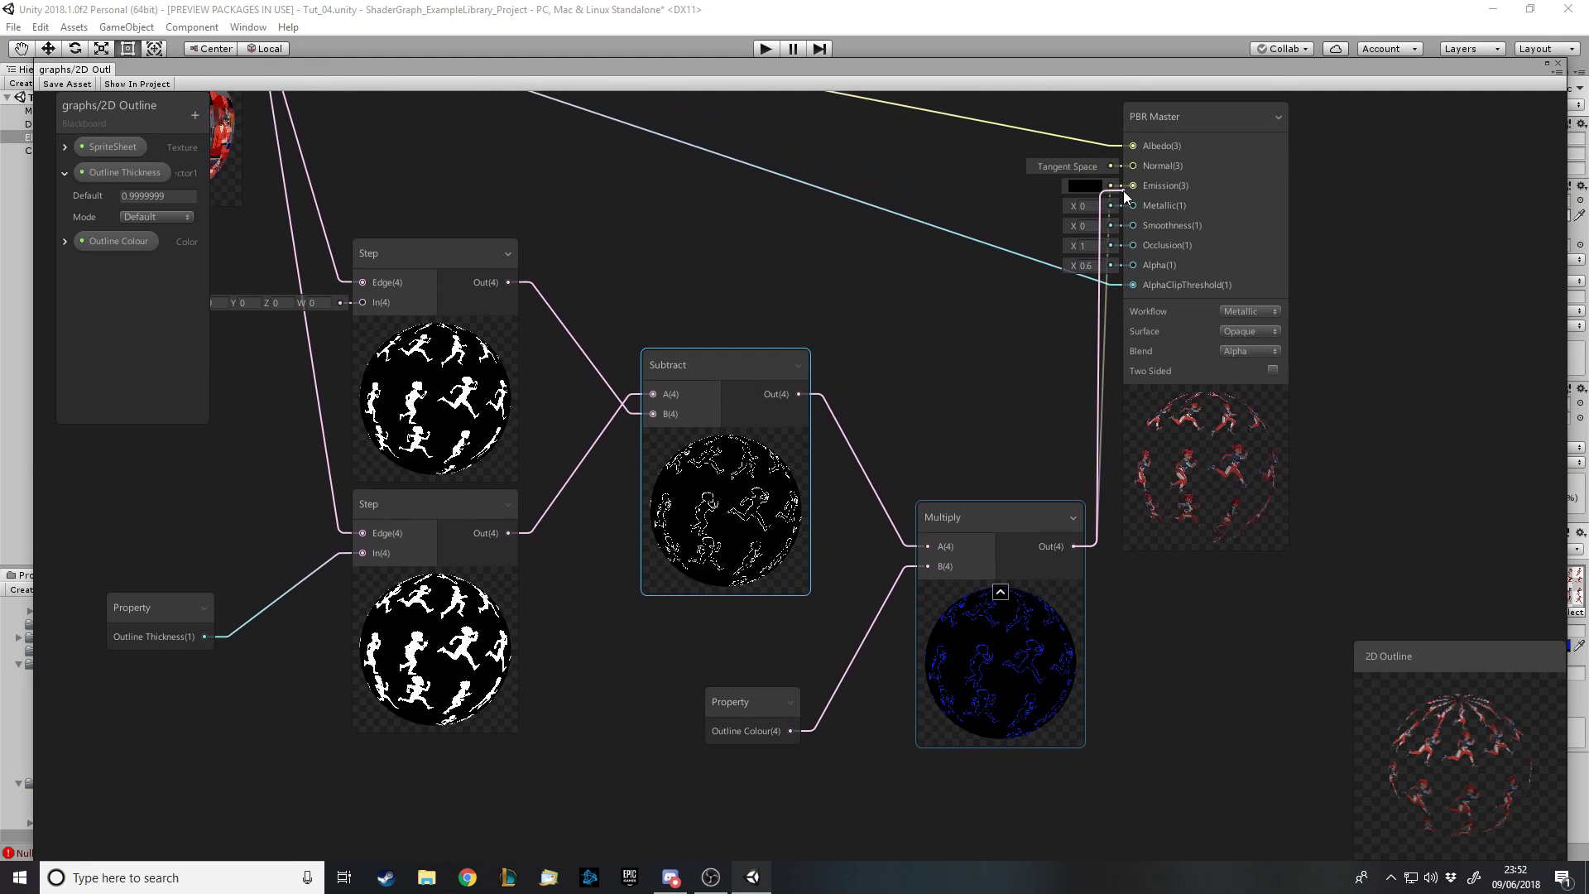
left_click_drag(1025, 518, 1001, 486)
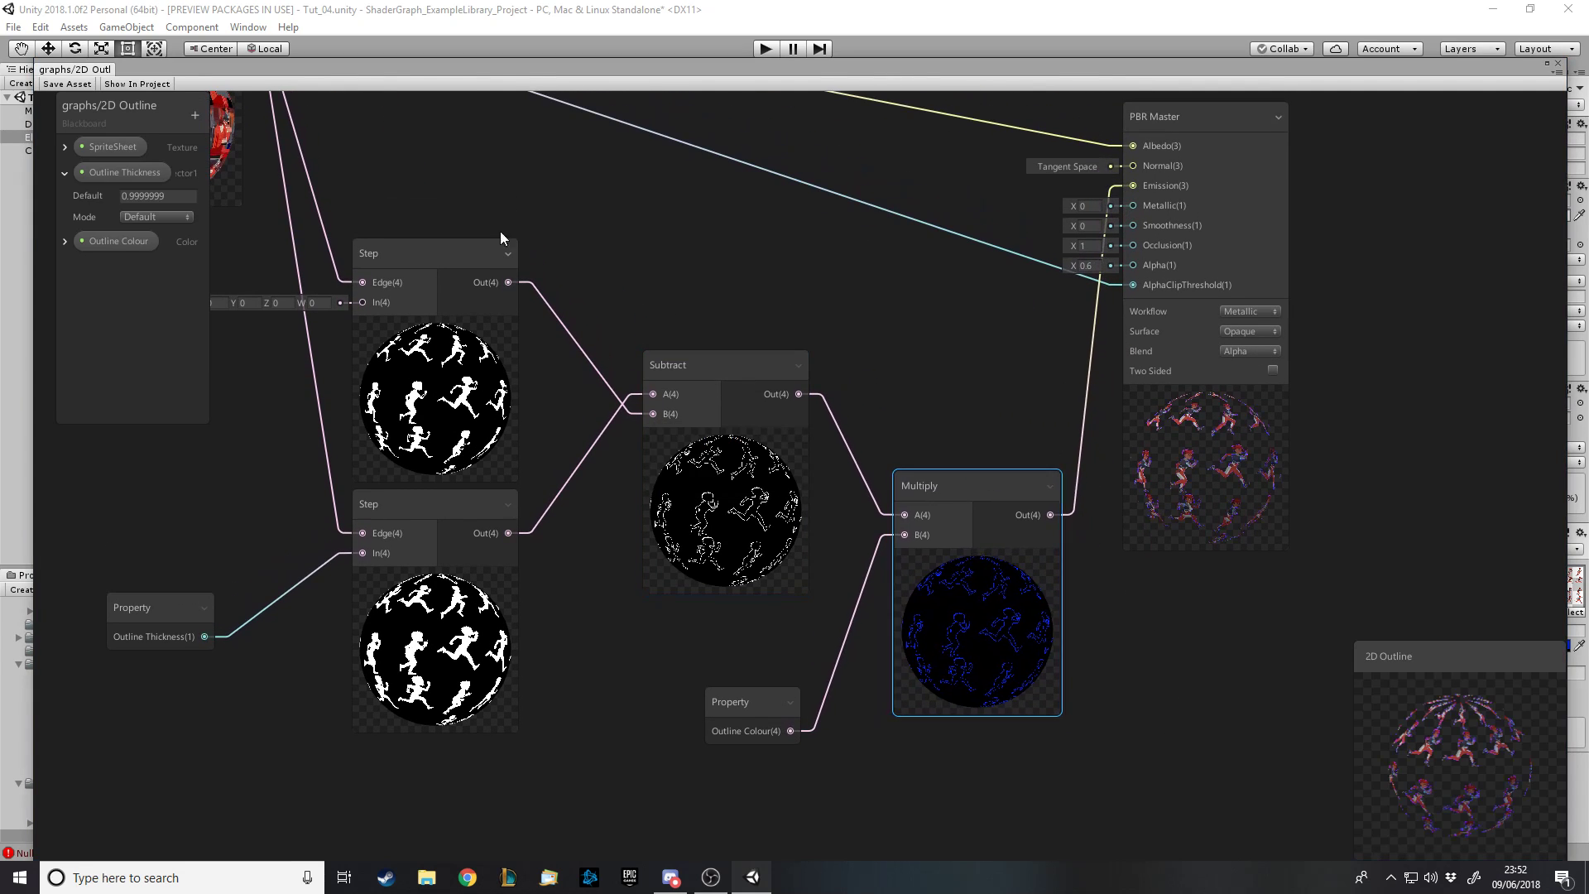
left_click(83, 85)
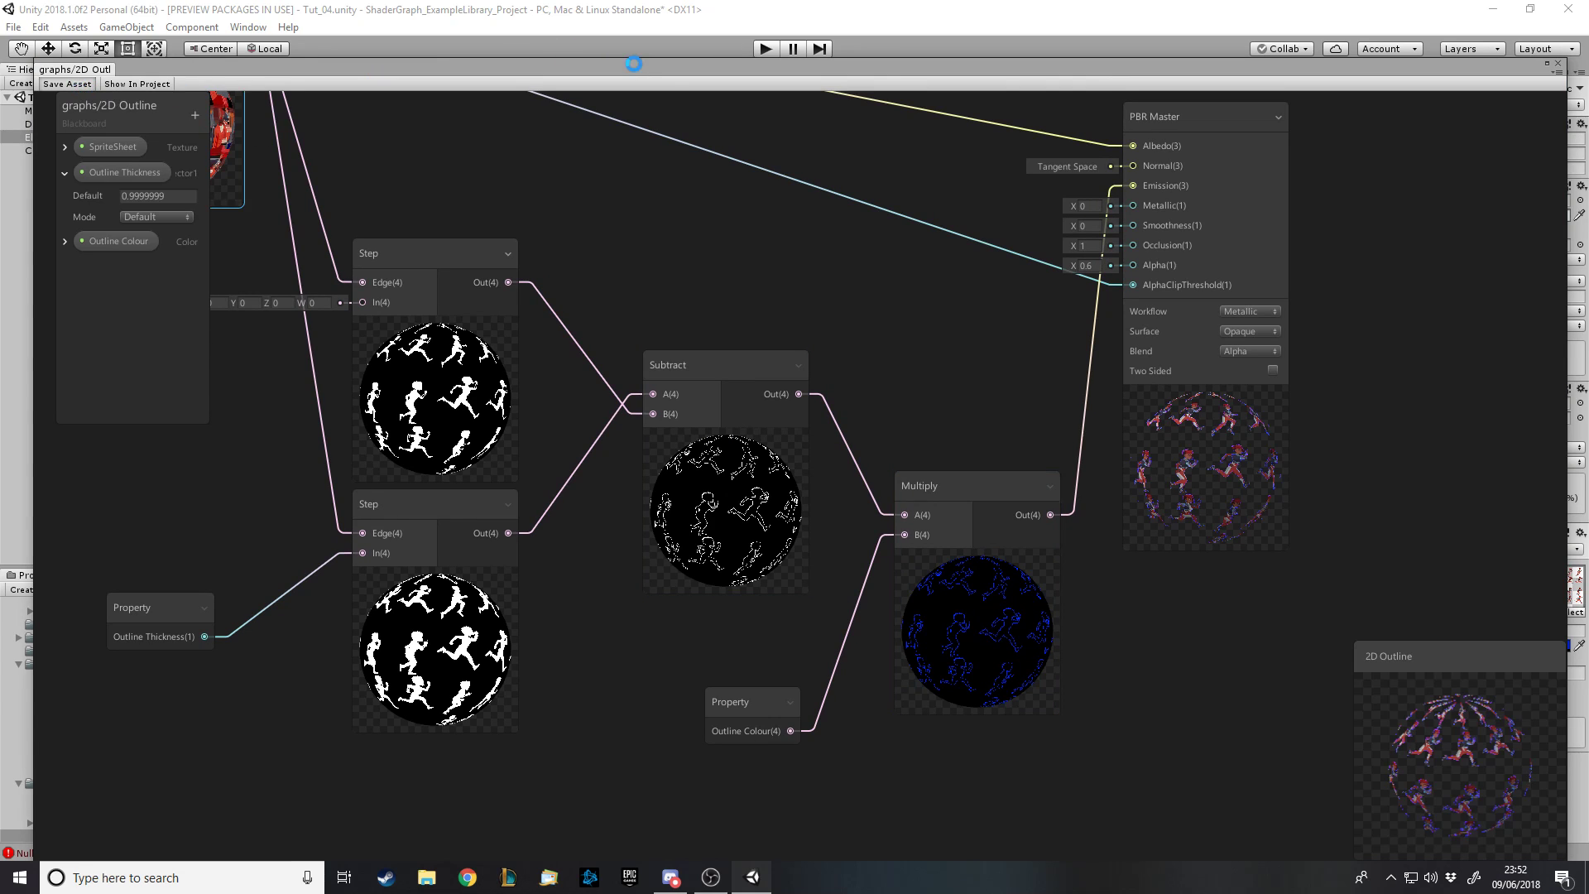
Lower the shader graph window to uncover the Game view and start Play mode
left_click_drag(839, 69, 852, 730)
left_click(799, 281)
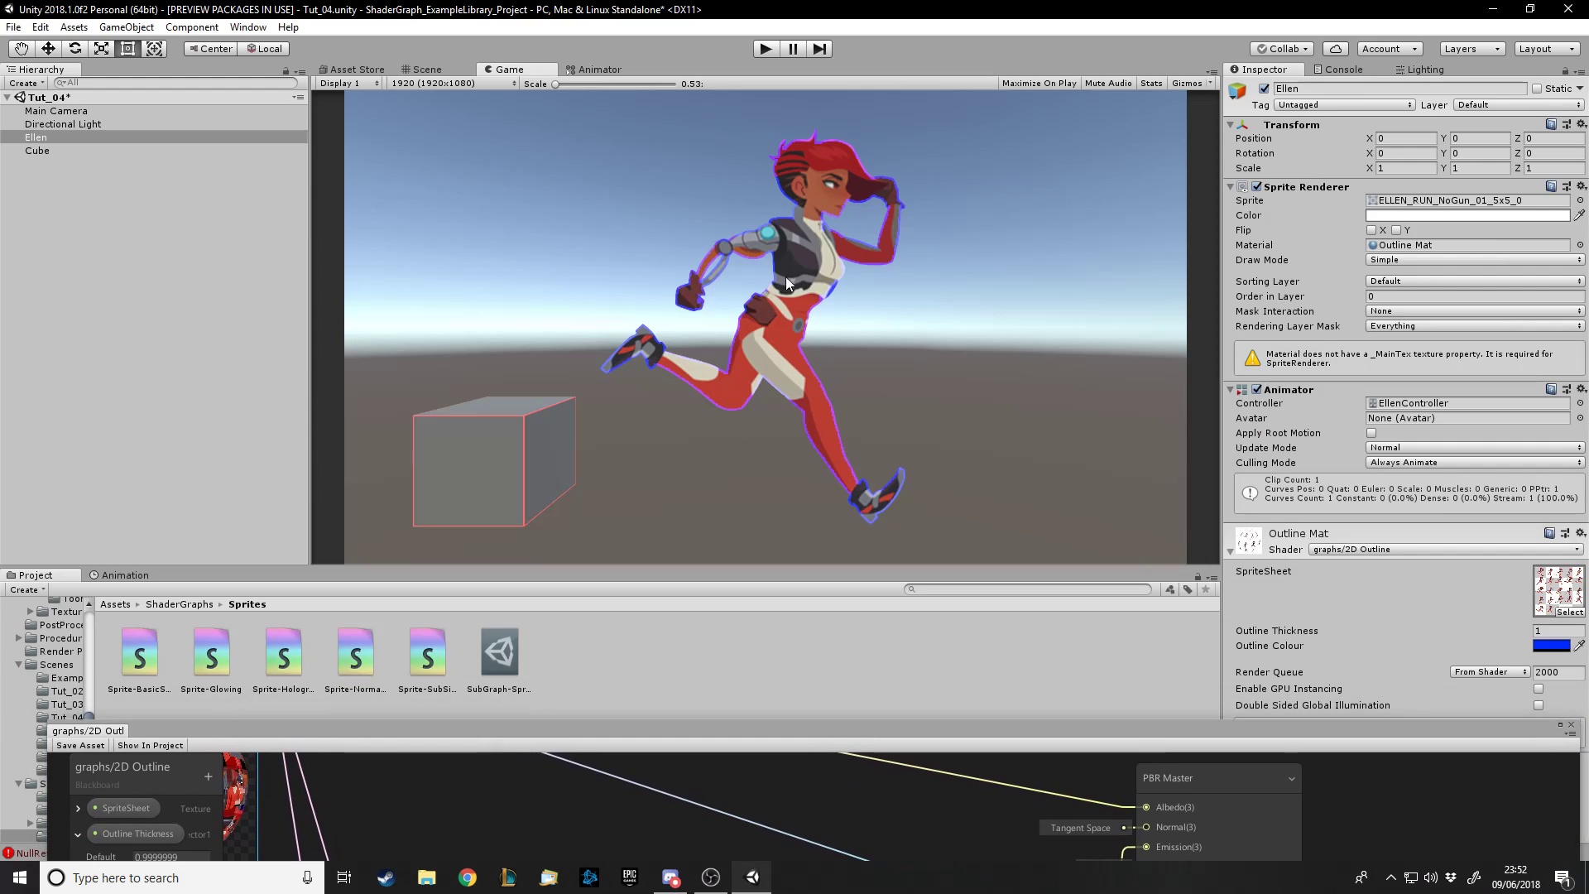
left_click(766, 49)
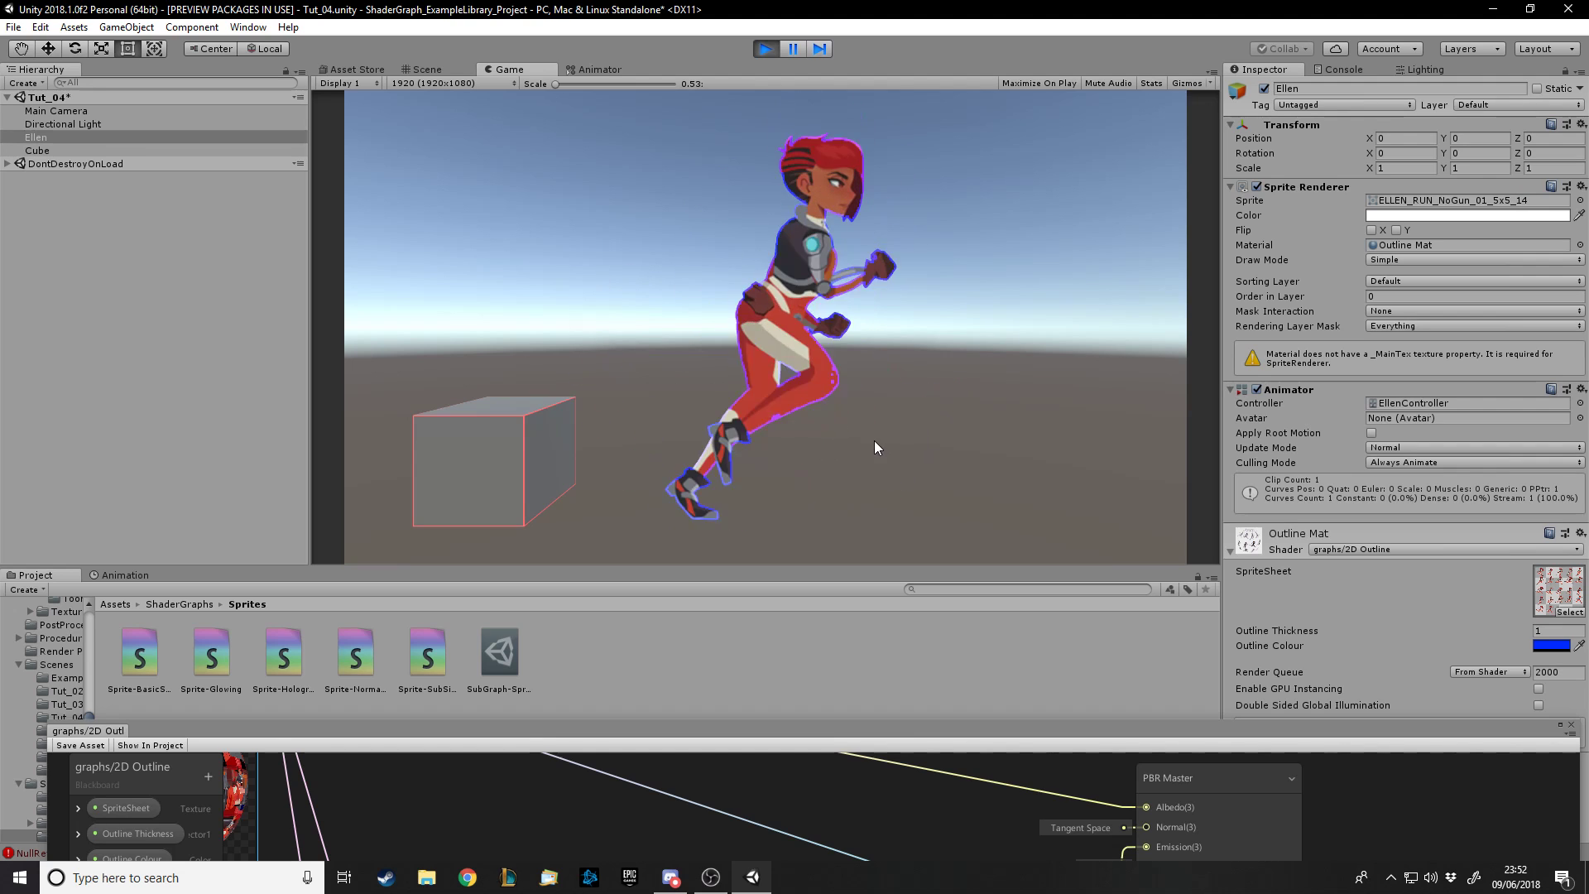
Inspect the outline on the running Ellen sprite up close in the Scene view, then return to the Game view
left_click(474, 70)
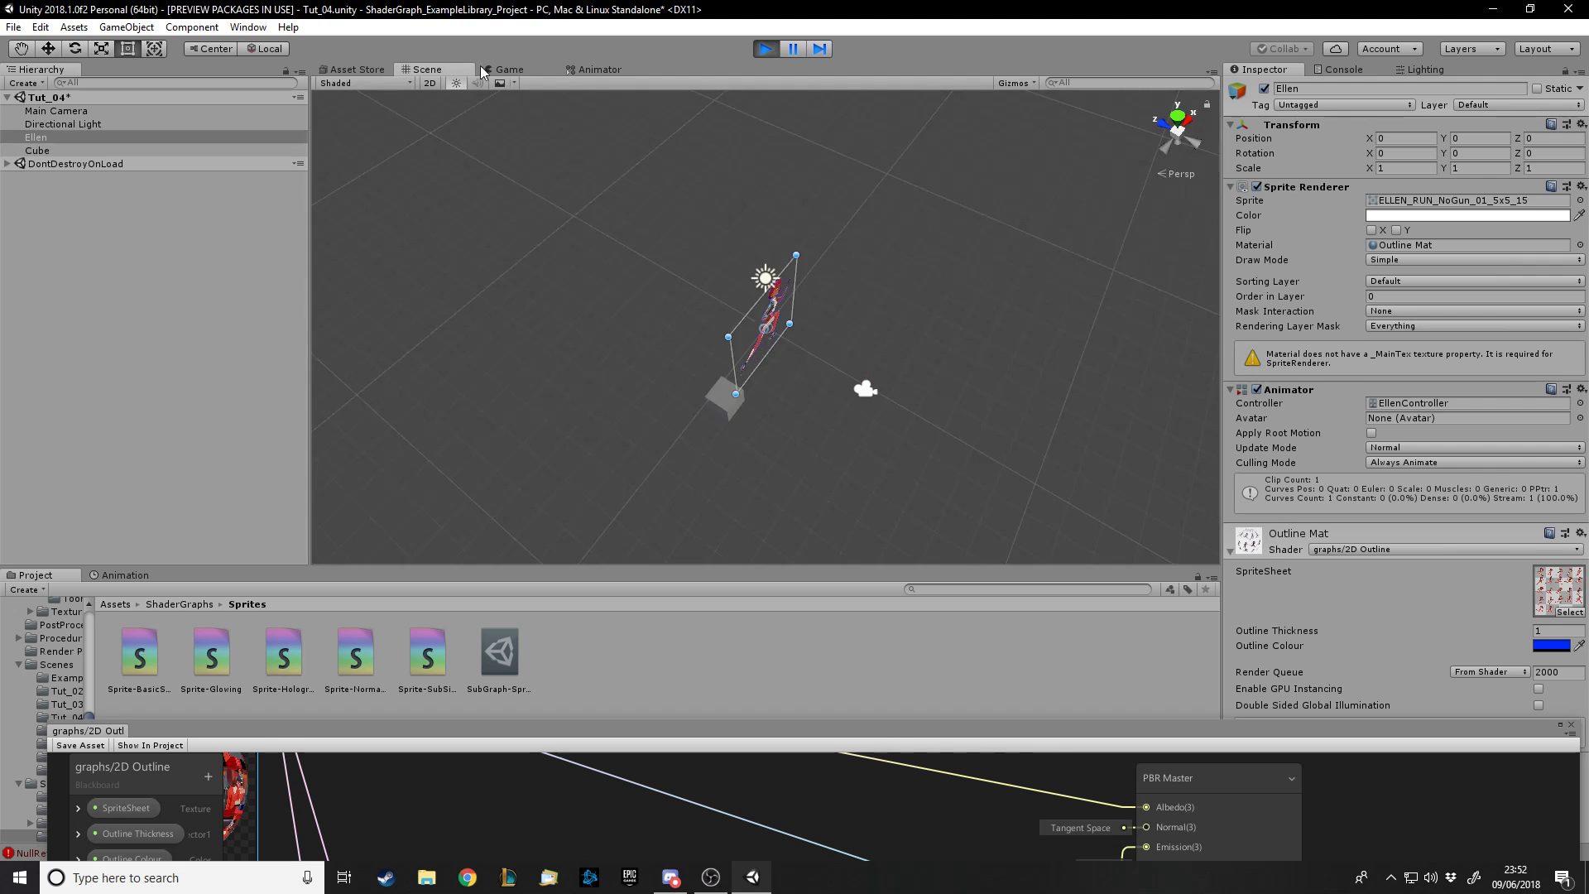
right_click_drag(970, 402, 891, 416)
left_click(984, 416)
key("w")
key("d")
left_click_drag(891, 415, 737, 130, "alt")
scroll(737, 130, "up", 6, "alt")
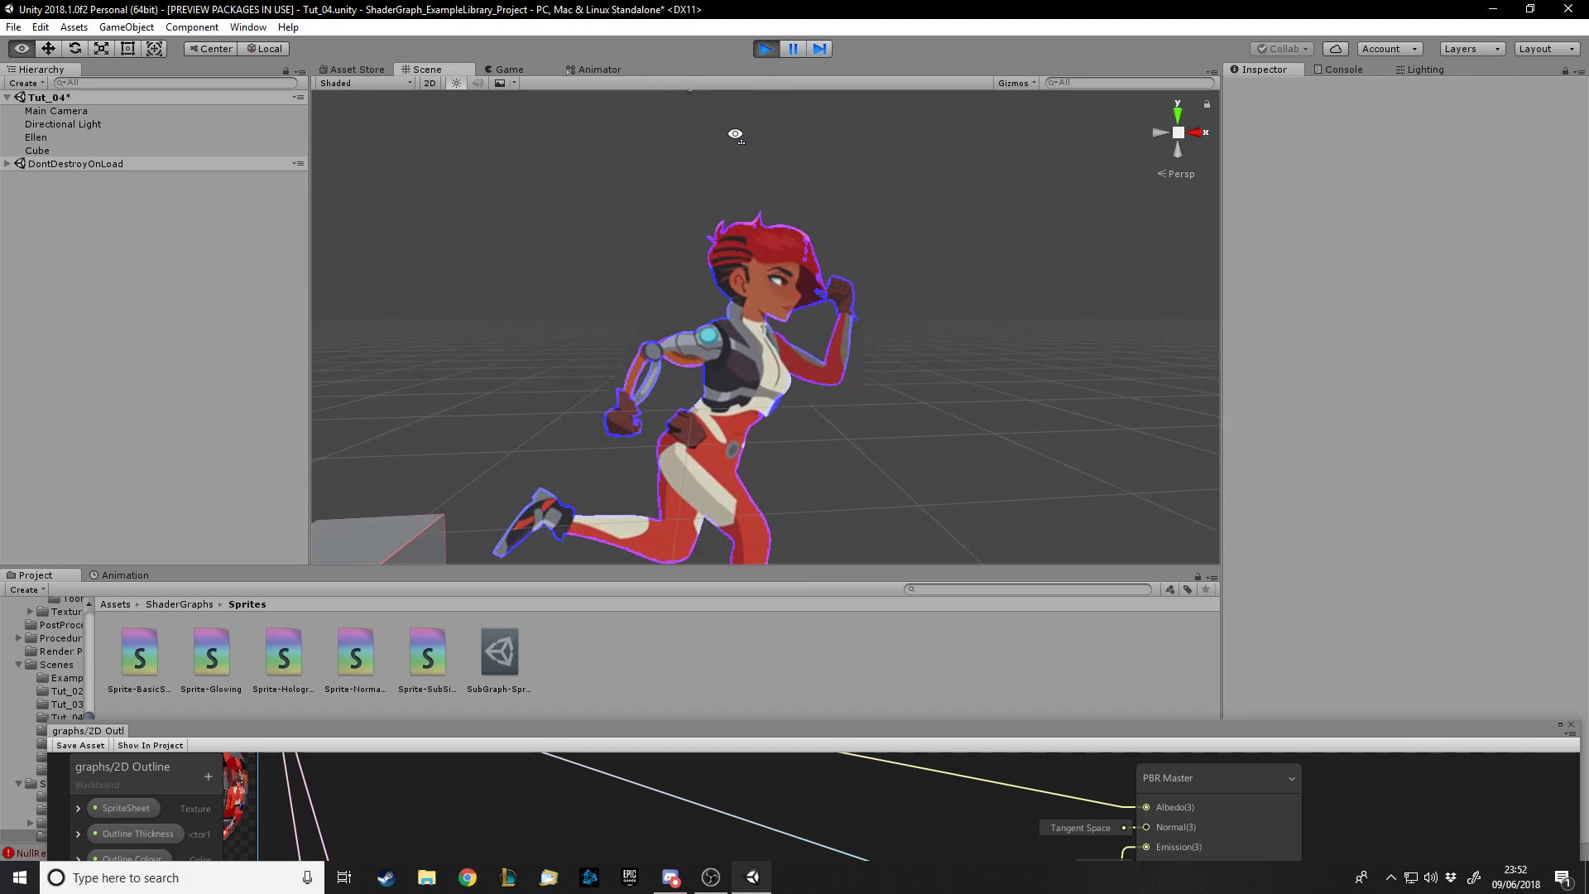
right_click_drag(728, 146, 721, 174)
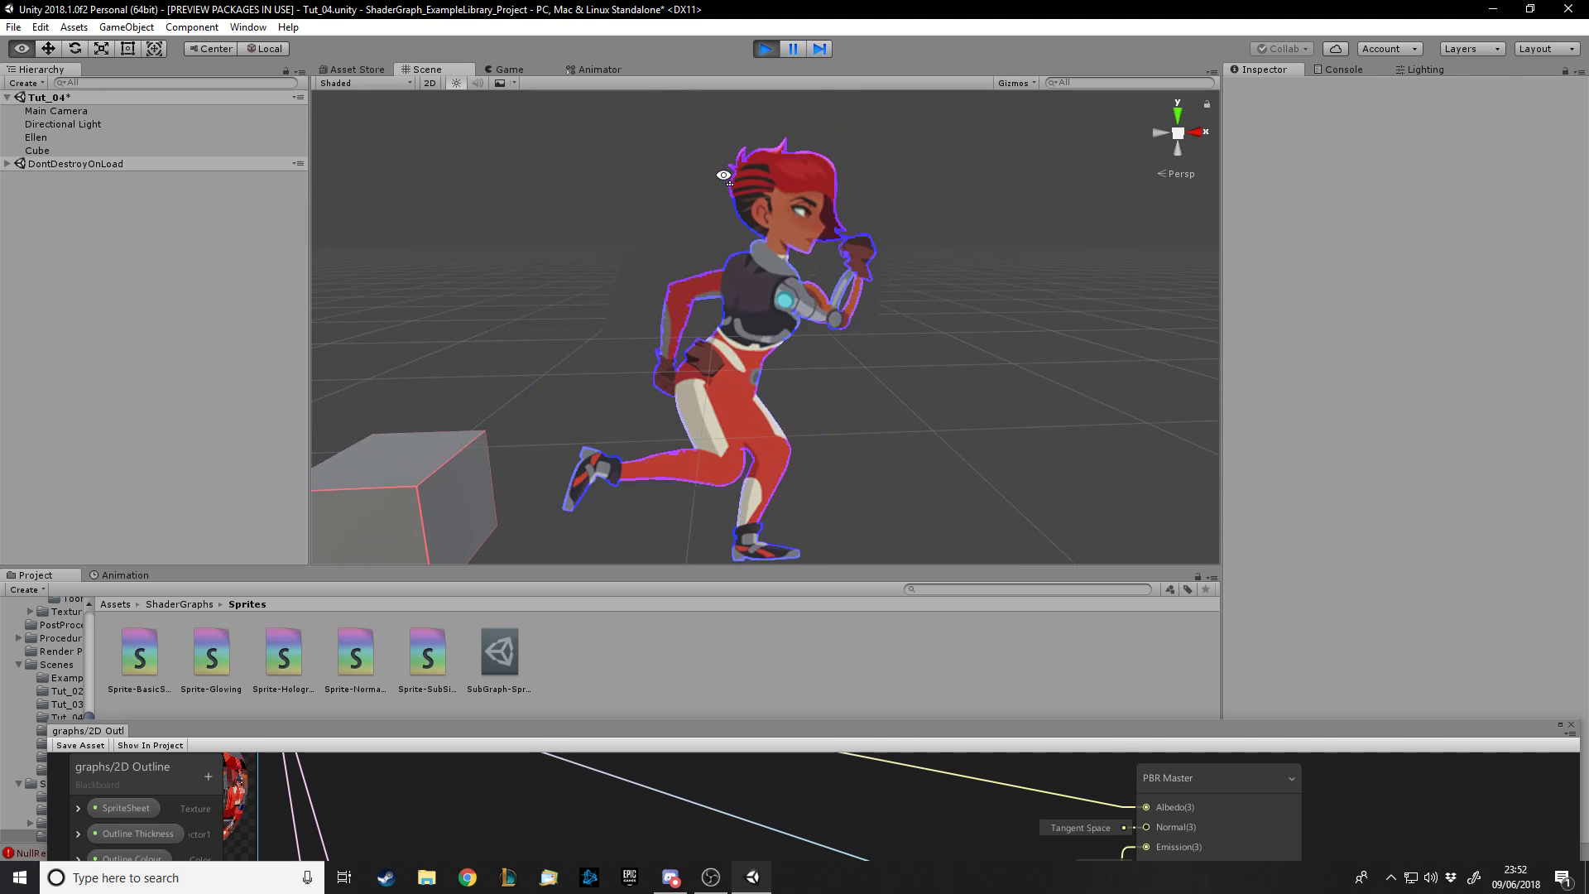
left_click(507, 71)
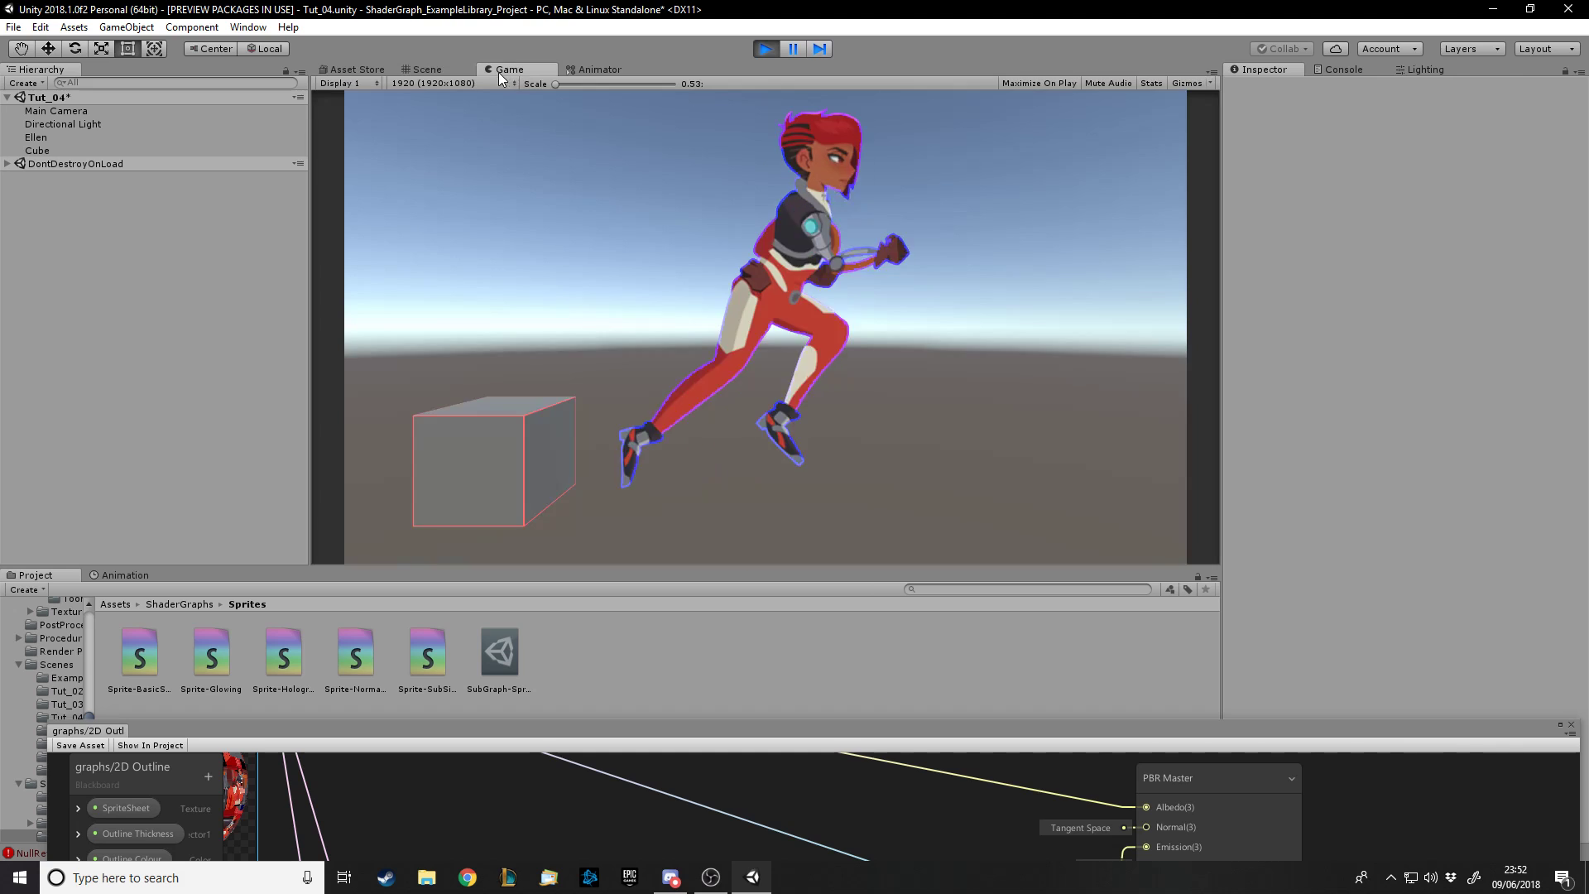
Set the Outline Colour of Ellen's Outline Mat to magenta FF00CB
left_click(35, 137)
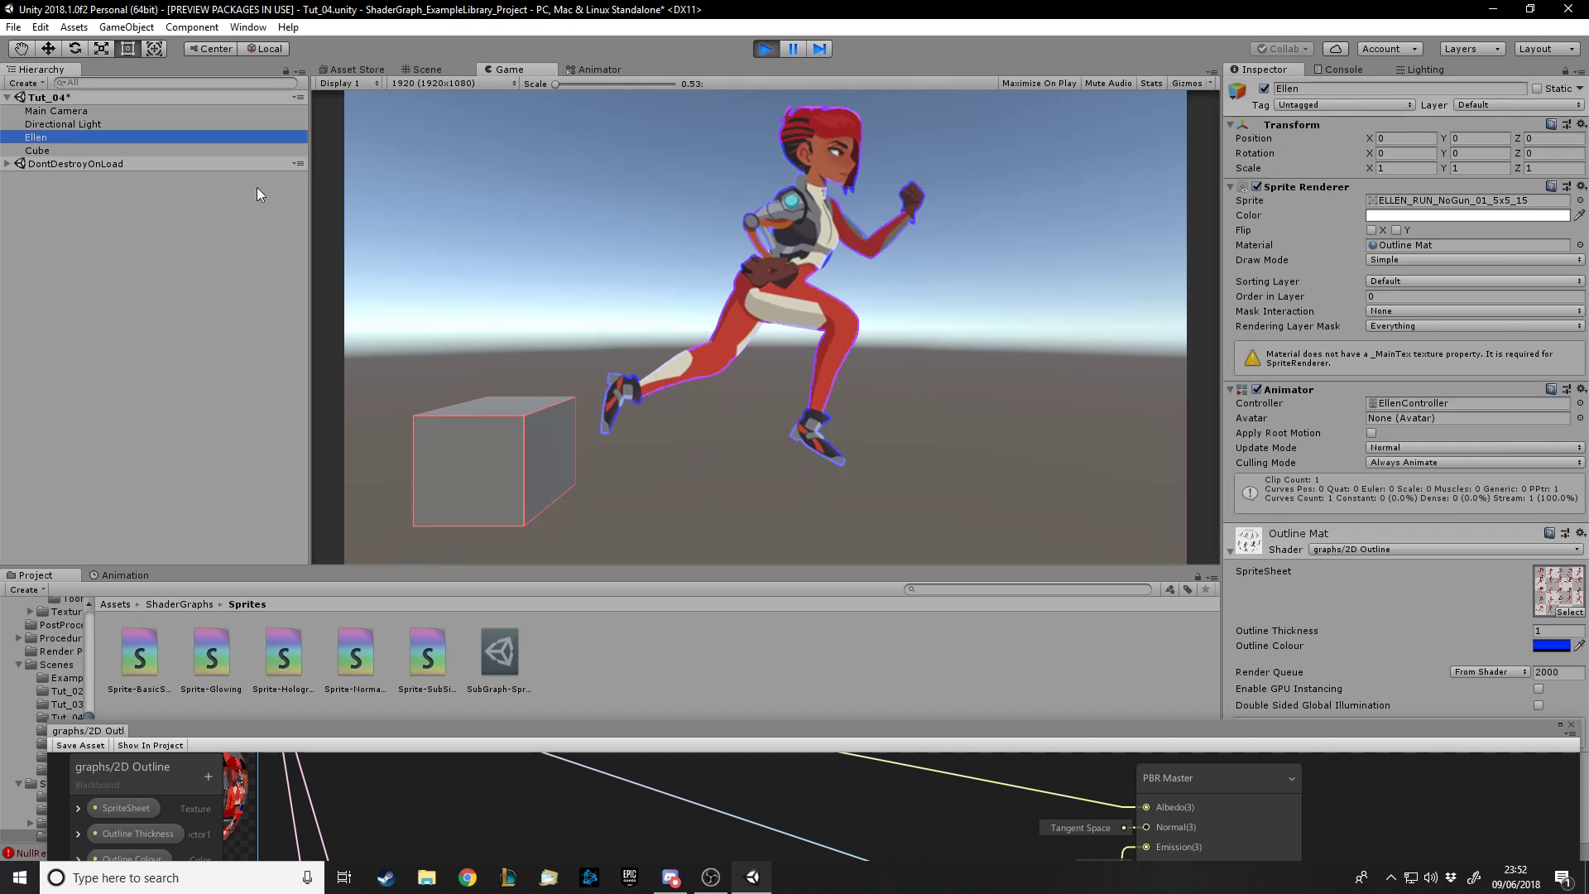
left_click(1551, 646)
left_click_drag(229, 311, 333, 309)
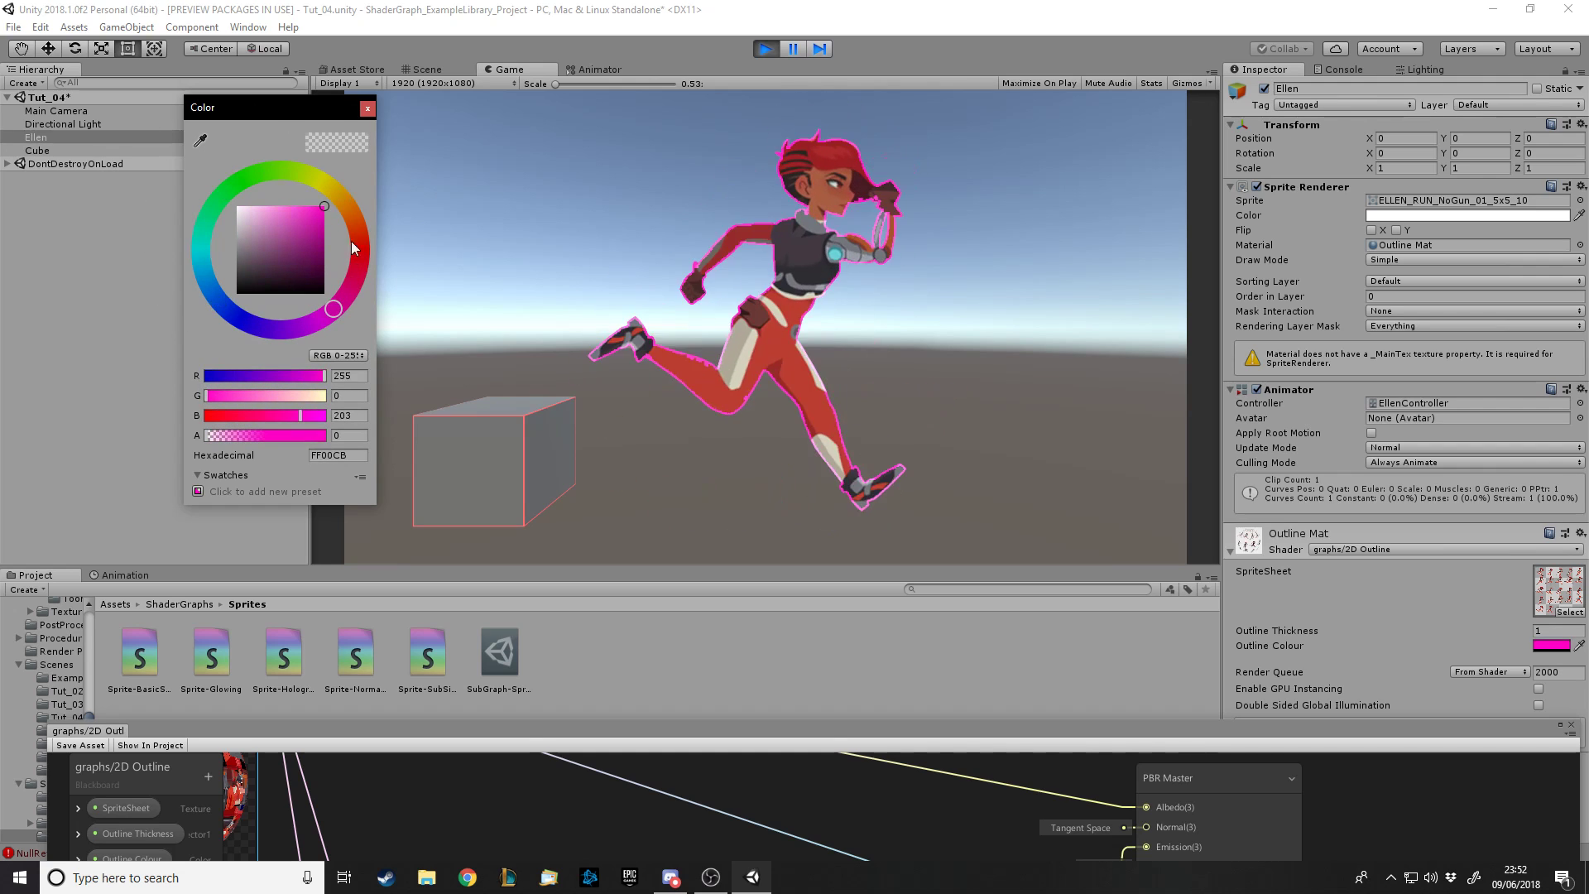
left_click(367, 111)
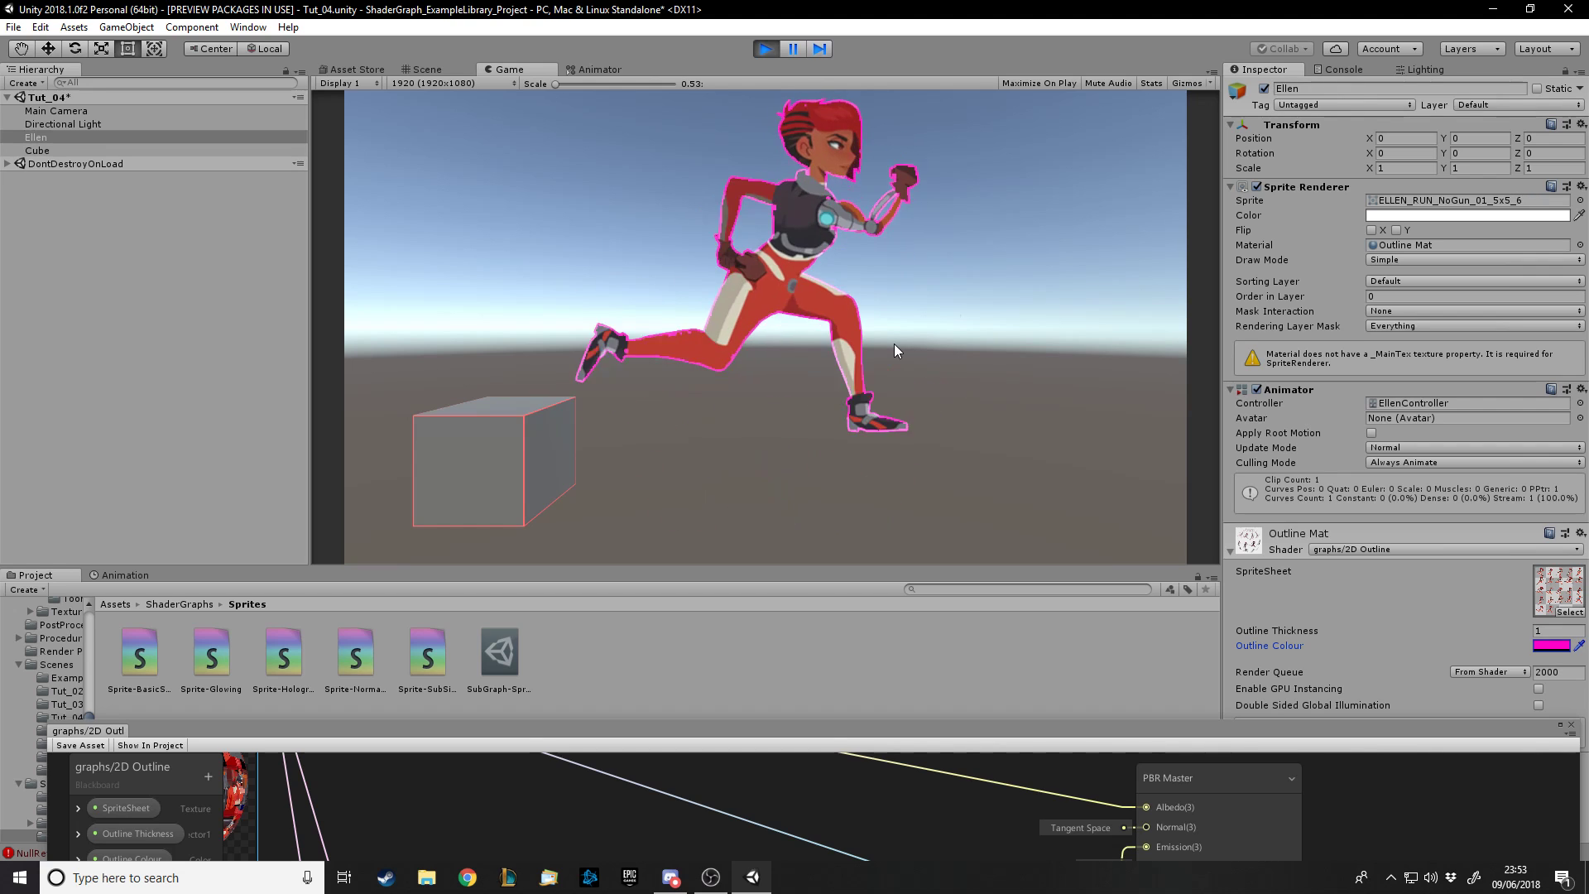
Exit Play mode and raise the shader graph window back over the editor
left_click_drag(747, 735, 763, 82)
key("ctrl+p")
left_click_drag(1526, 75, 1526, 41)
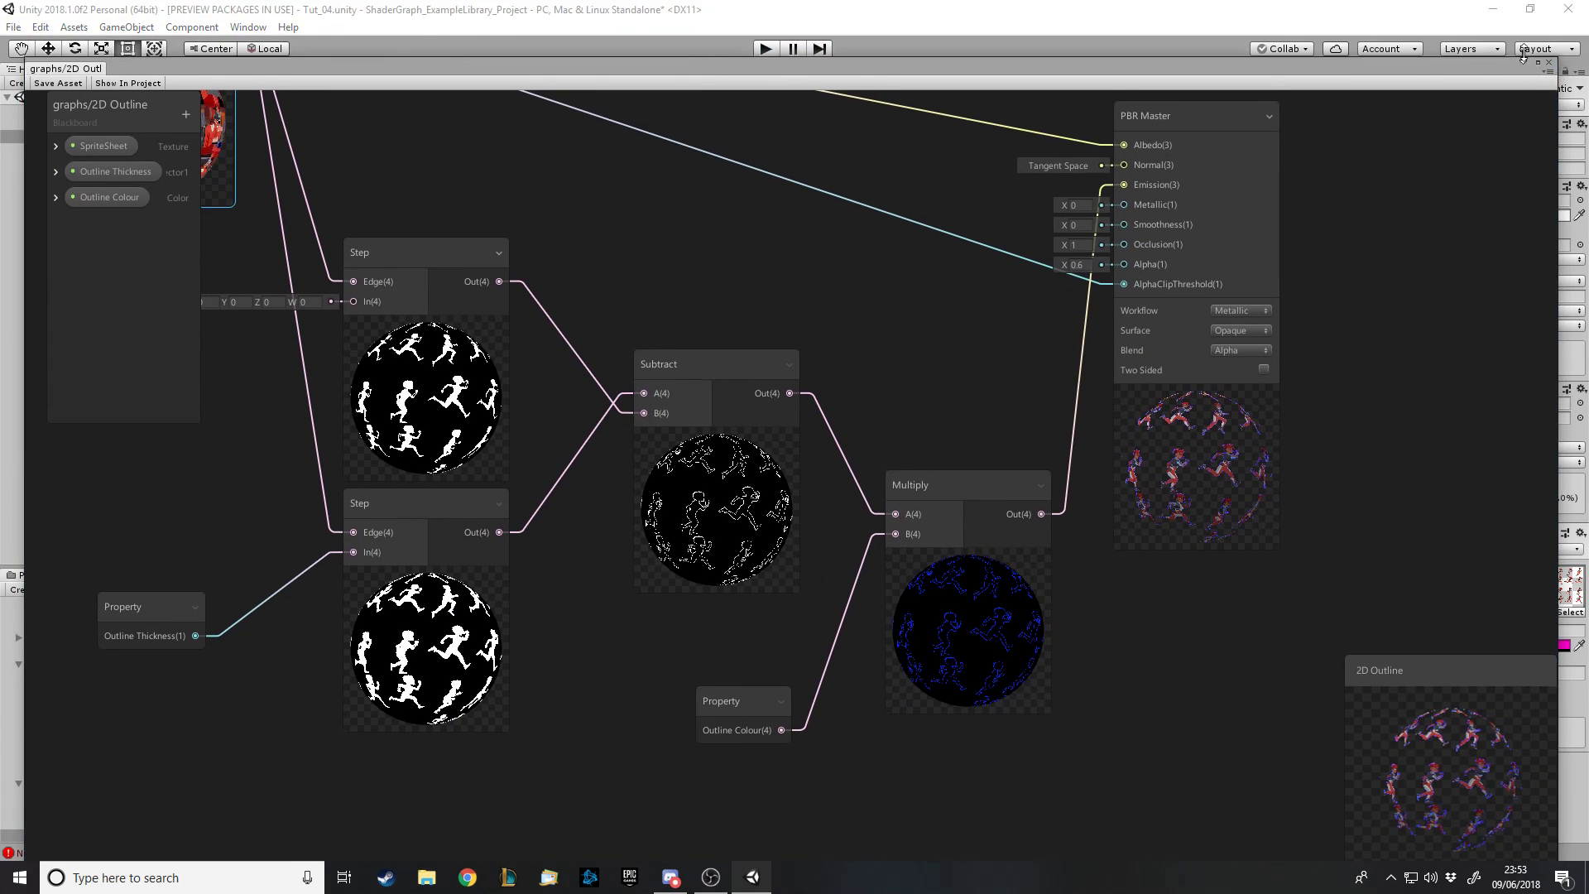
Review the complete outline node network from SpriteSheet to PBR Master and rotate the 2D Outline preview
scroll(1265, 379, "down", 4)
scroll(576, 155, "up", 2)
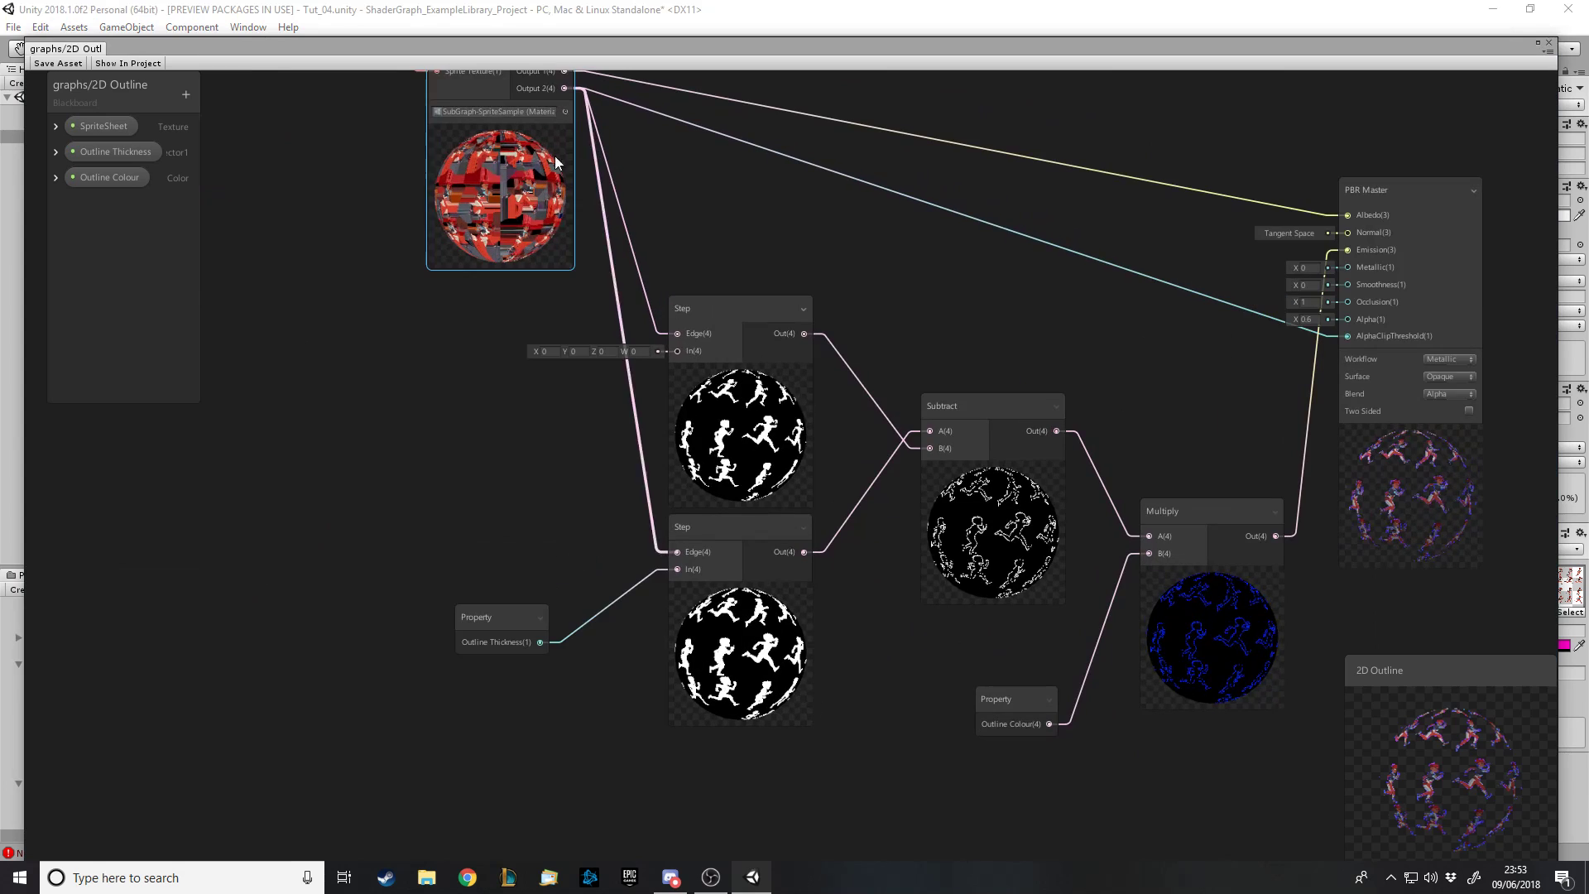
scroll(682, 177, "down", 2)
scroll(604, 180, "up", 1)
scroll(548, 182, "up", 1)
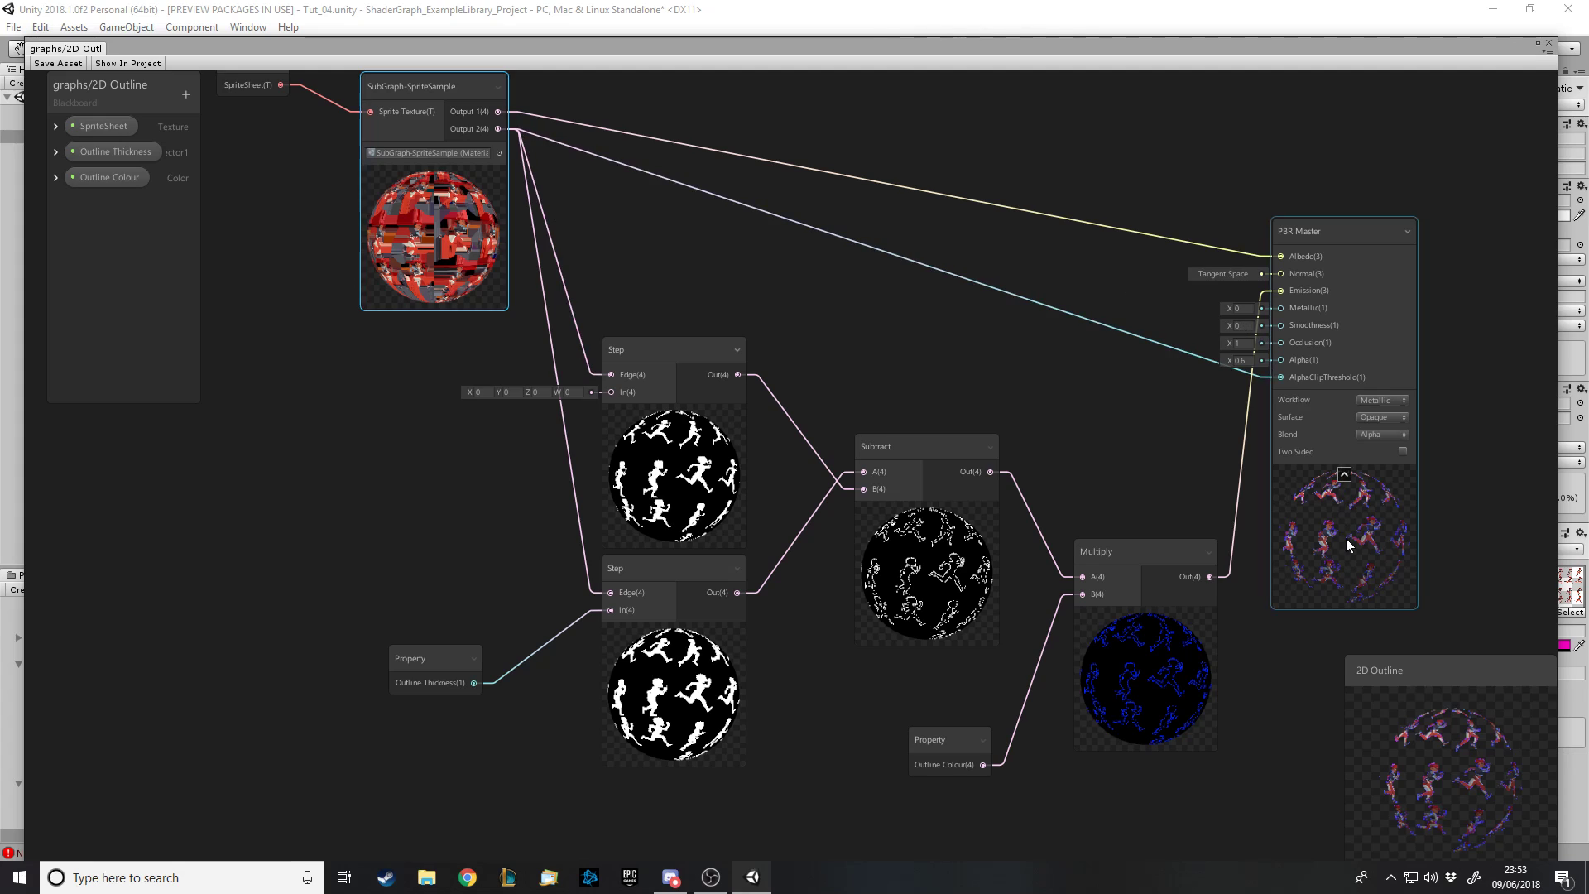
left_click_drag(1484, 778, 1403, 767)
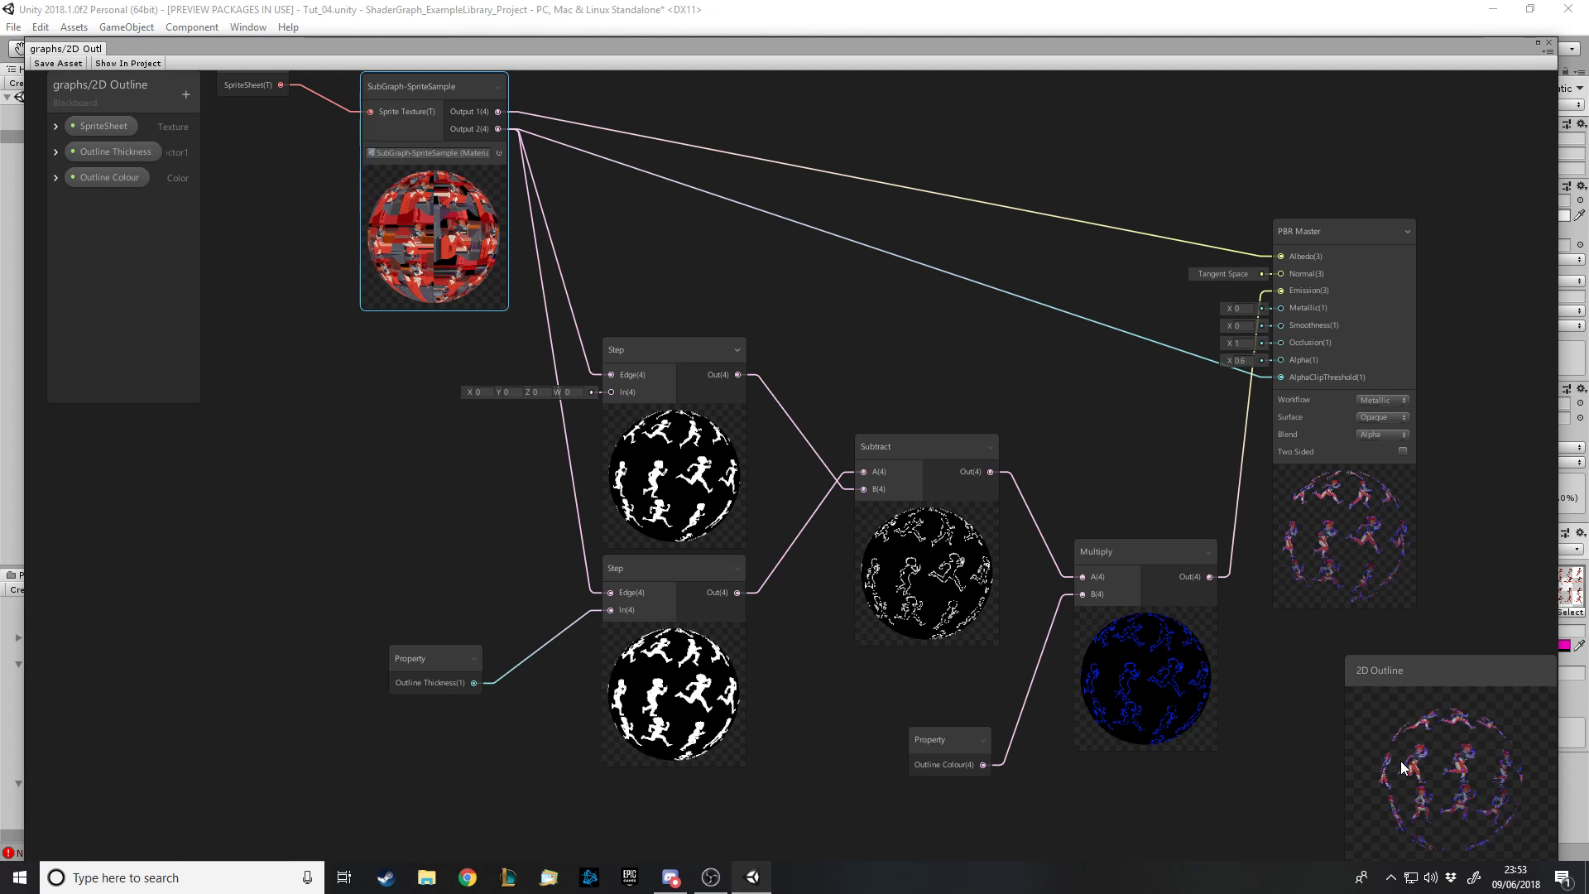
Tidy the 2D Outline graph by moving the Subtract, Outline Colour and Multiply nodes closer together, and close the graph window
left_click_drag(1408, 816, 1159, 690)
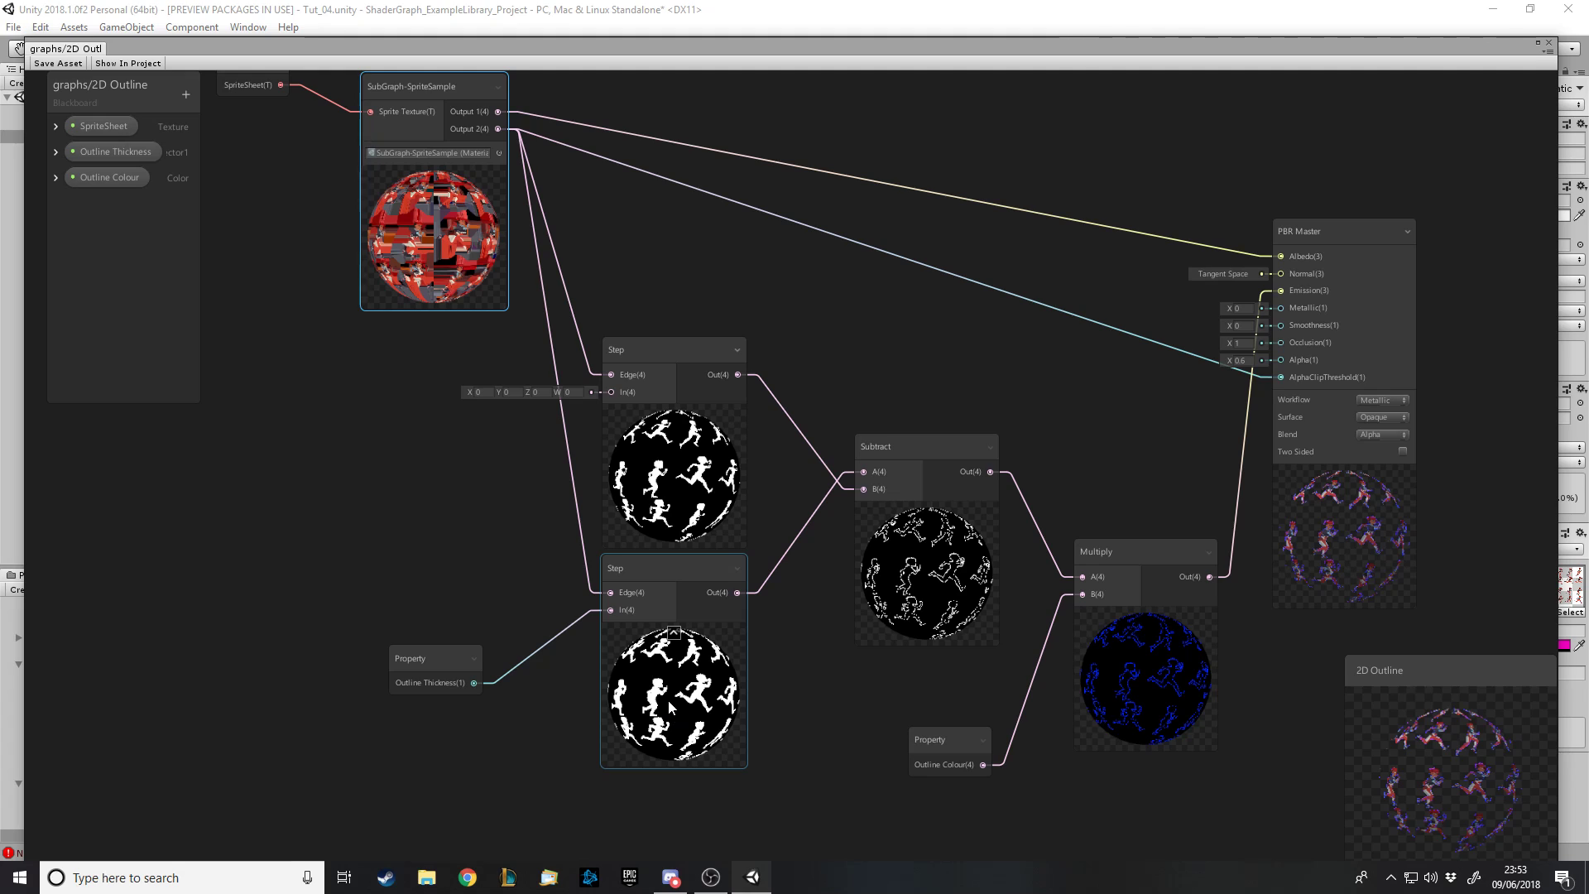
left_click_drag(945, 447, 896, 406)
left_click_drag(960, 745, 897, 699)
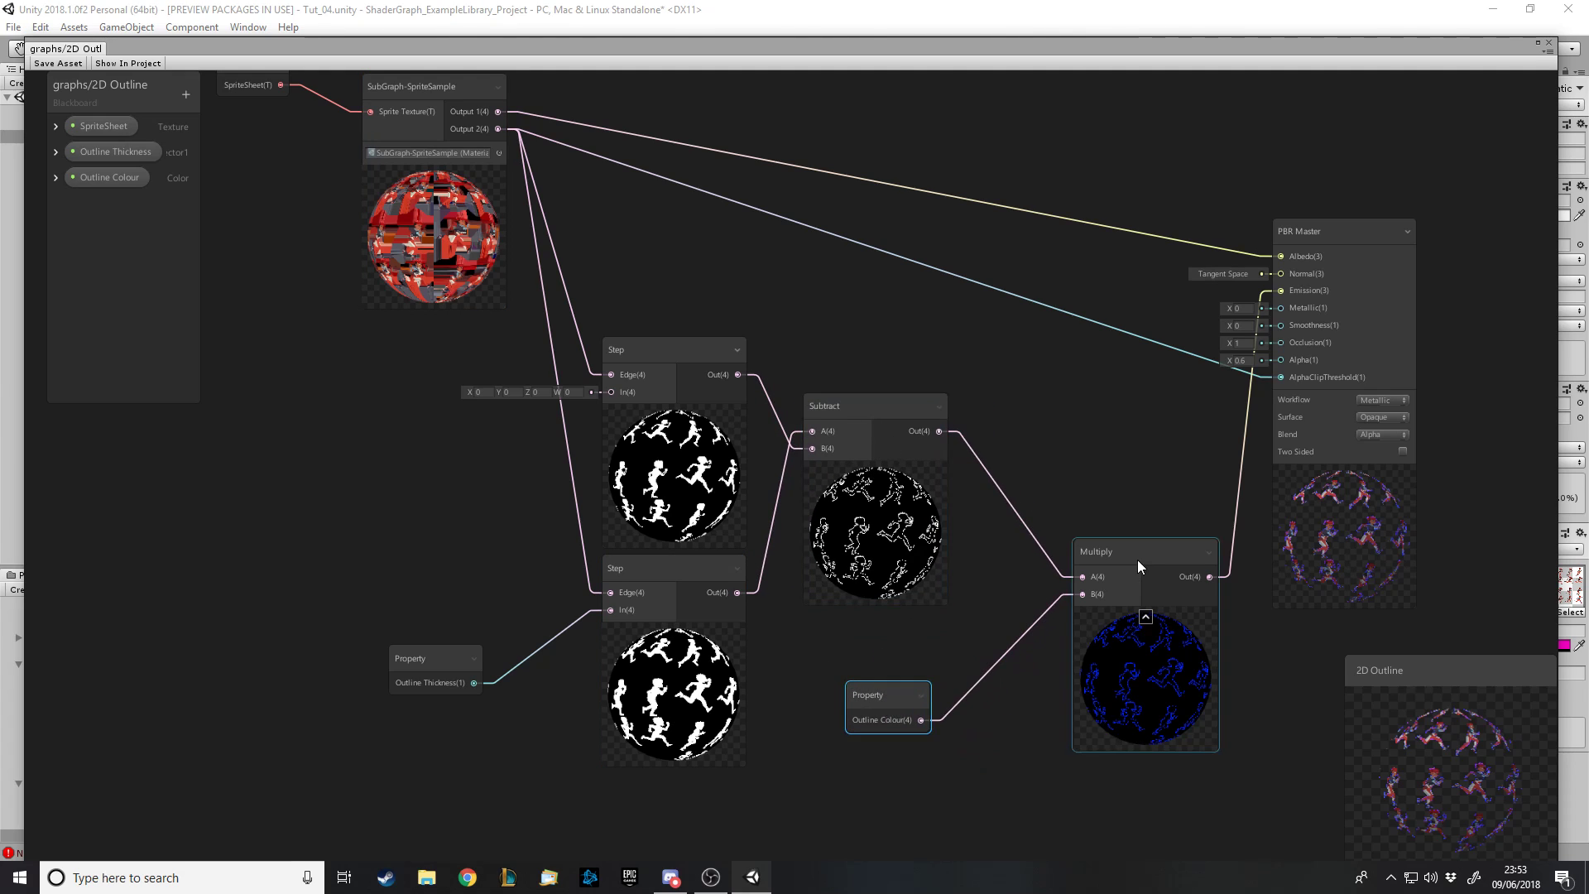
left_click_drag(1137, 559, 1081, 540)
left_click_drag(902, 405, 914, 409)
left_click(1116, 539)
left_click_drag(1116, 539, 1116, 537)
mouse_move(1416, 791)
left_mouse_down()
mouse_move(1442, 768)
mouse_move(1401, 812)
mouse_move(1454, 806)
mouse_move(1440, 787)
left_mouse_up()
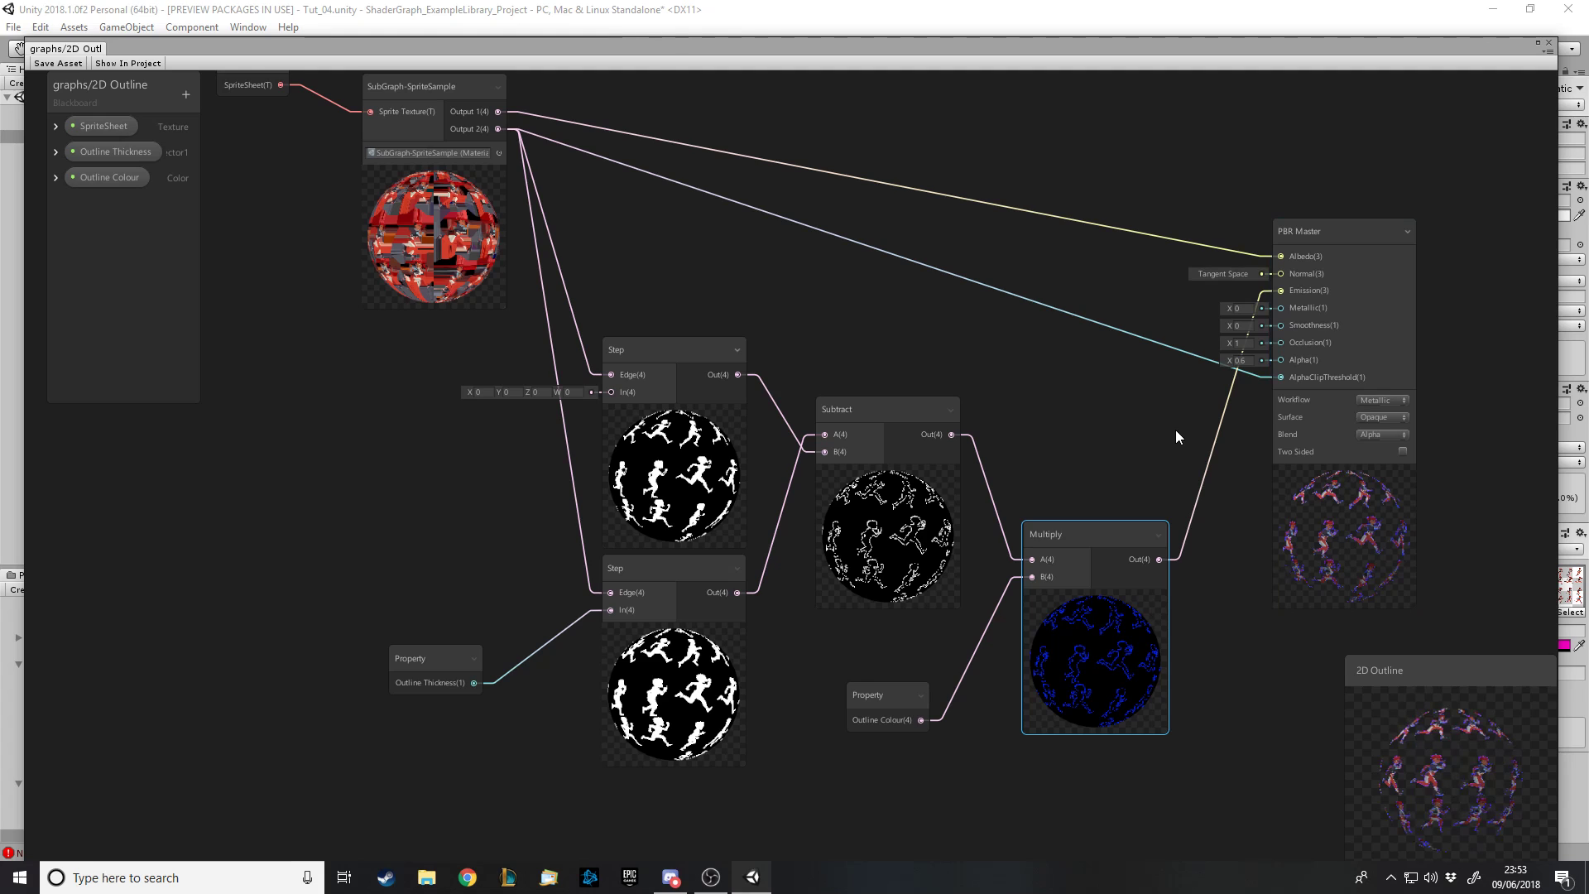
scroll(1169, 371, "down", 1)
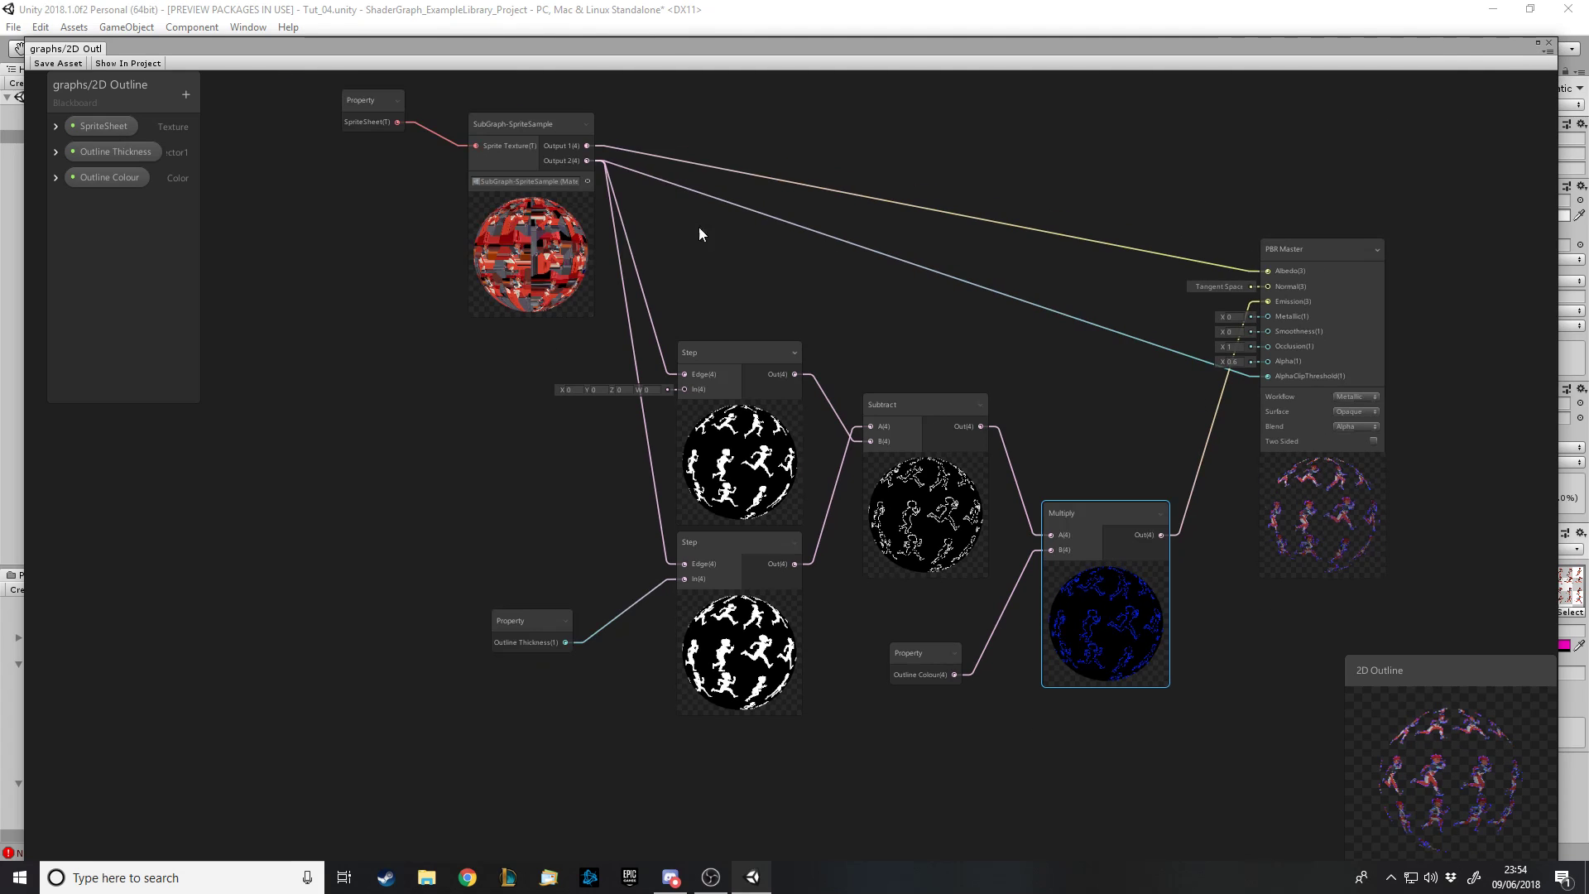
scroll(975, 164, "up", 1)
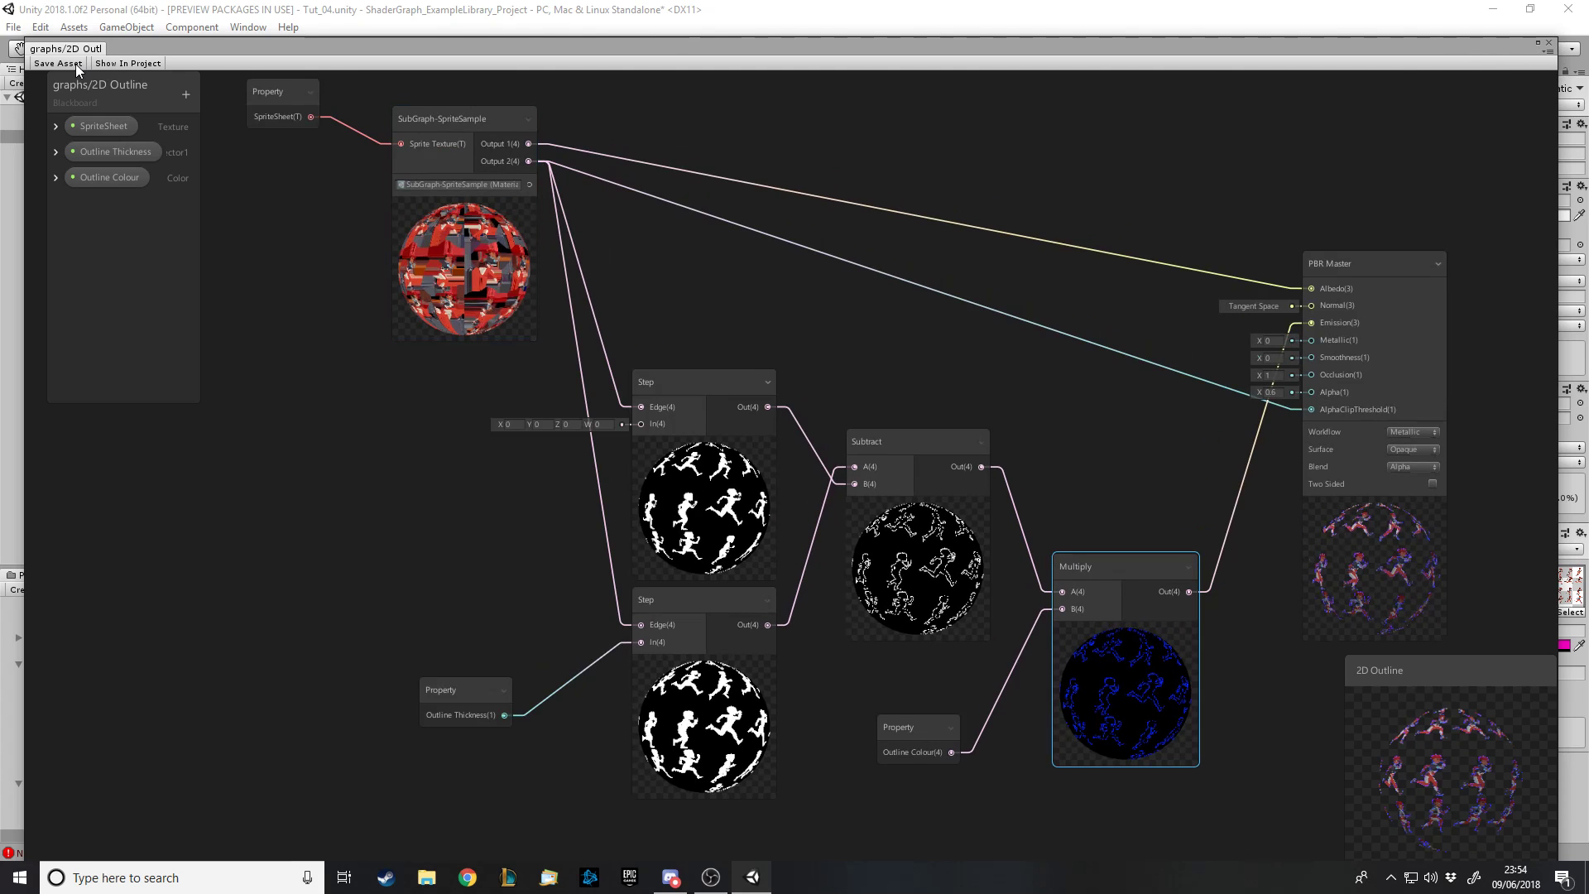
left_click(1548, 46)
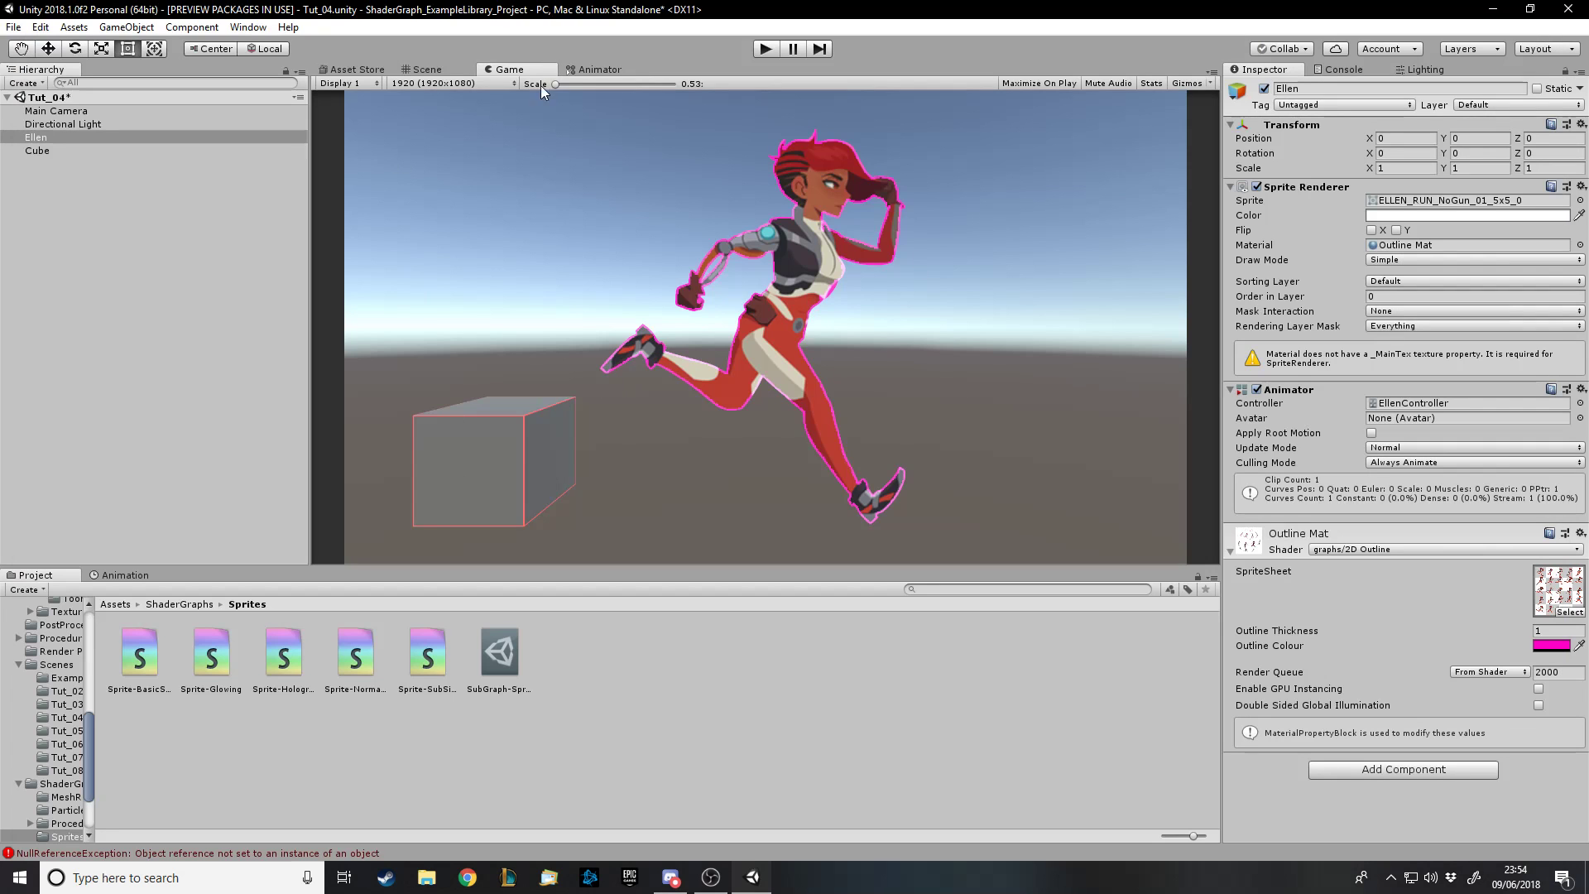
Select the cube in the Scene view and scale it to about 4.91 on X and 3.54 on Z
left_click(427, 70)
left_click(411, 468)
left_click(460, 334)
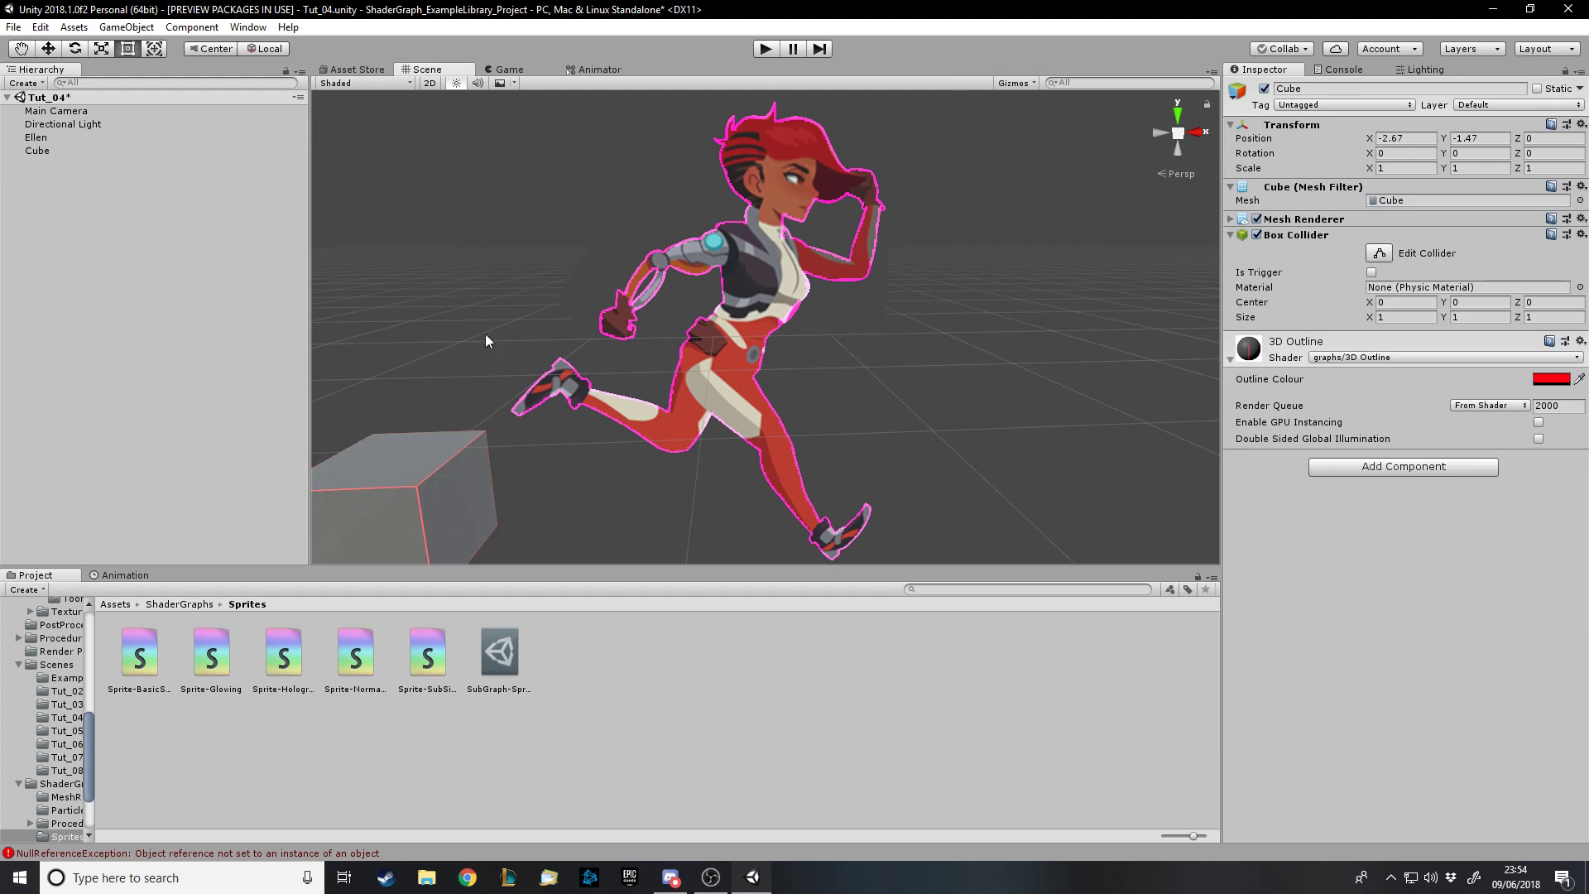
left_click(423, 463)
key("w")
right_click_drag(613, 417, 496, 492)
key("r")
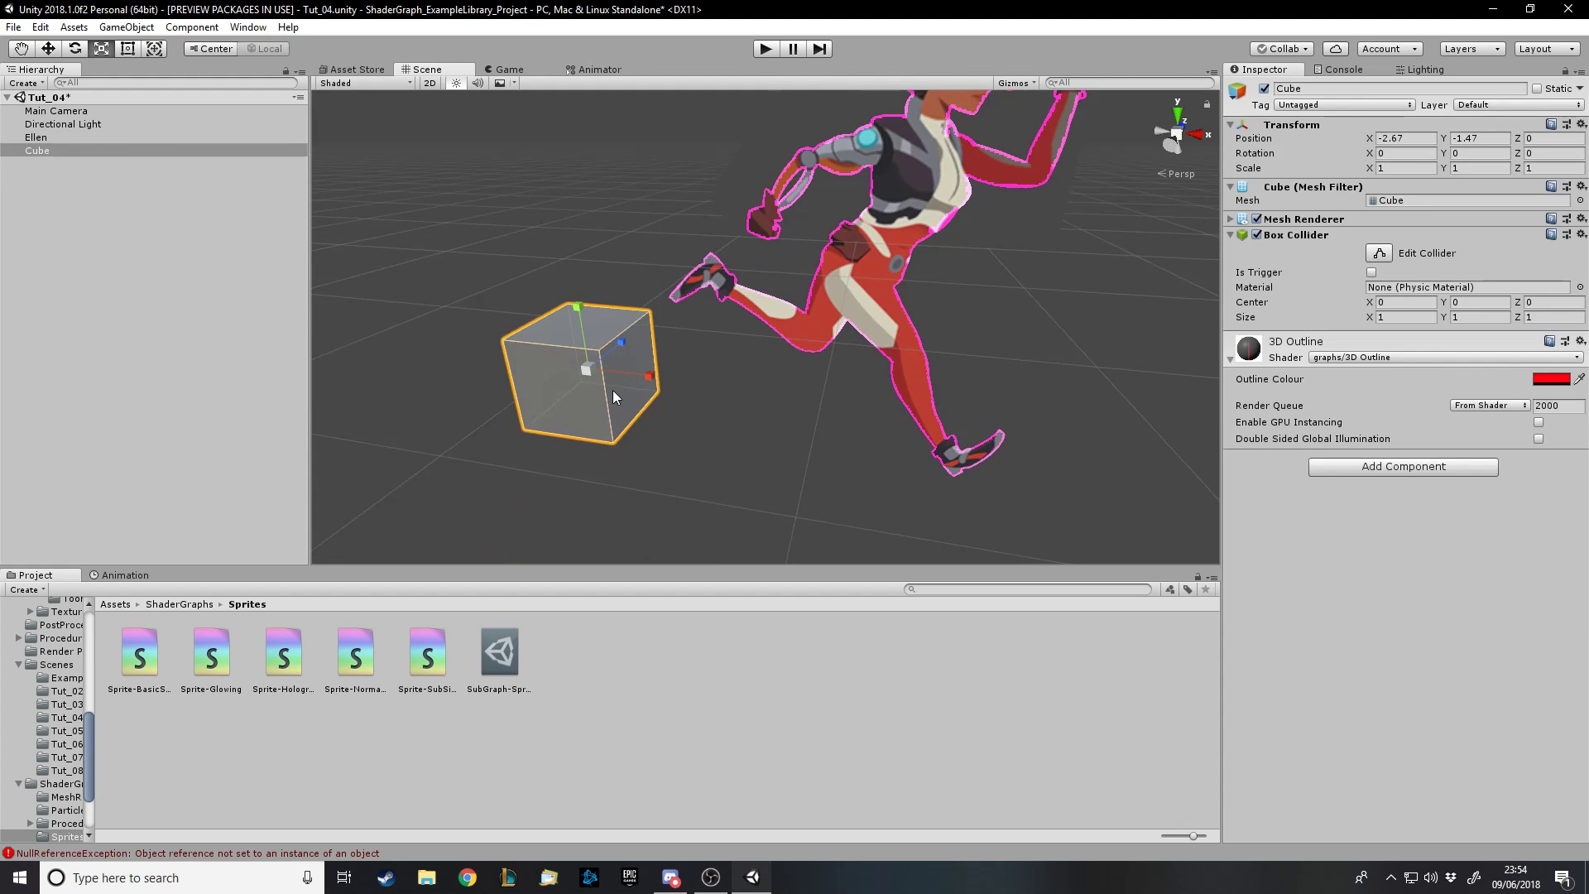
left_click_drag(614, 358, 687, 356)
left_click(748, 469)
left_click_drag(748, 469, 450, 504, "alt")
key("d")
right_click_drag(450, 502, 1262, 456)
key("w")
left_click(1063, 327)
right_click_drag(1063, 328, 1126, 335)
left_click_drag(645, 269, 583, 254)
right_click_drag(583, 253, 1073, 286)
left_click(933, 287)
left_click_drag(1073, 285, 489, 273, "alt")
left_click(702, 348)
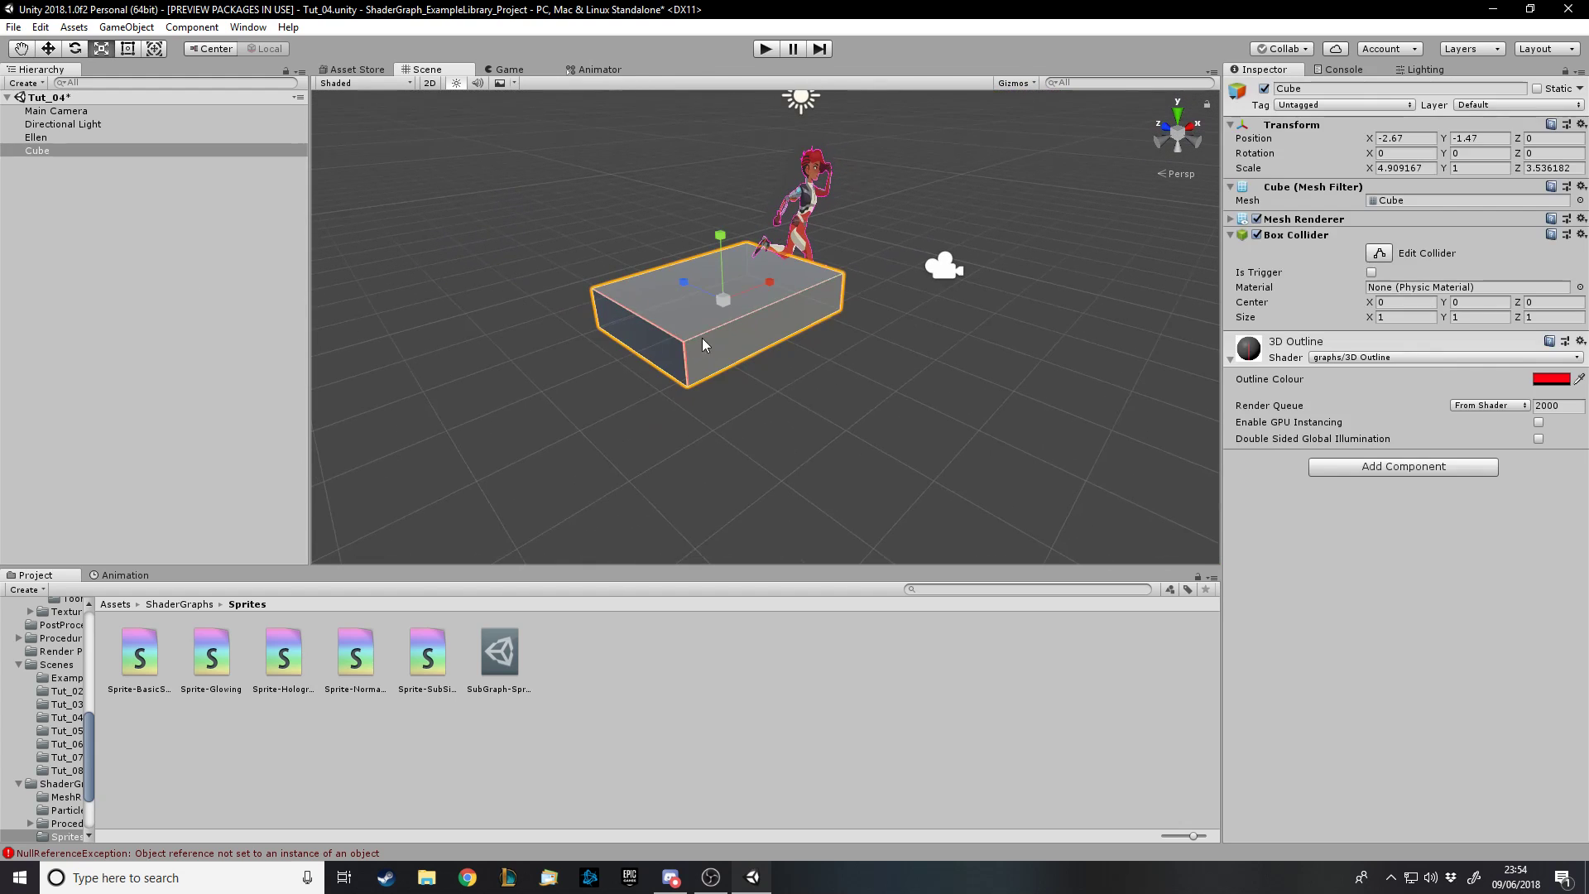
Enlarge the cube to a scale of about 19.41 on X, 27.30 on Y and 13.98 on Z
key("f")
right_click_drag(827, 250, 857, 261)
left_click_drag(804, 281, 807, 579)
right_click_drag(807, 389, 936, 252)
left_click_drag(937, 253, 901, 427, "alt")
left_click(504, 70)
left_click(444, 70)
Deselect the cube and examine its red edge outline from several sides in the Scene view
left_click_drag(755, 285, 851, 383, "alt")
left_click(852, 378)
right_click_drag(852, 378, 546, 298)
key("w")
key("d")
key("w")
left_click(707, 330)
left_click(831, 351)
left_click(717, 321)
left_click(847, 327)
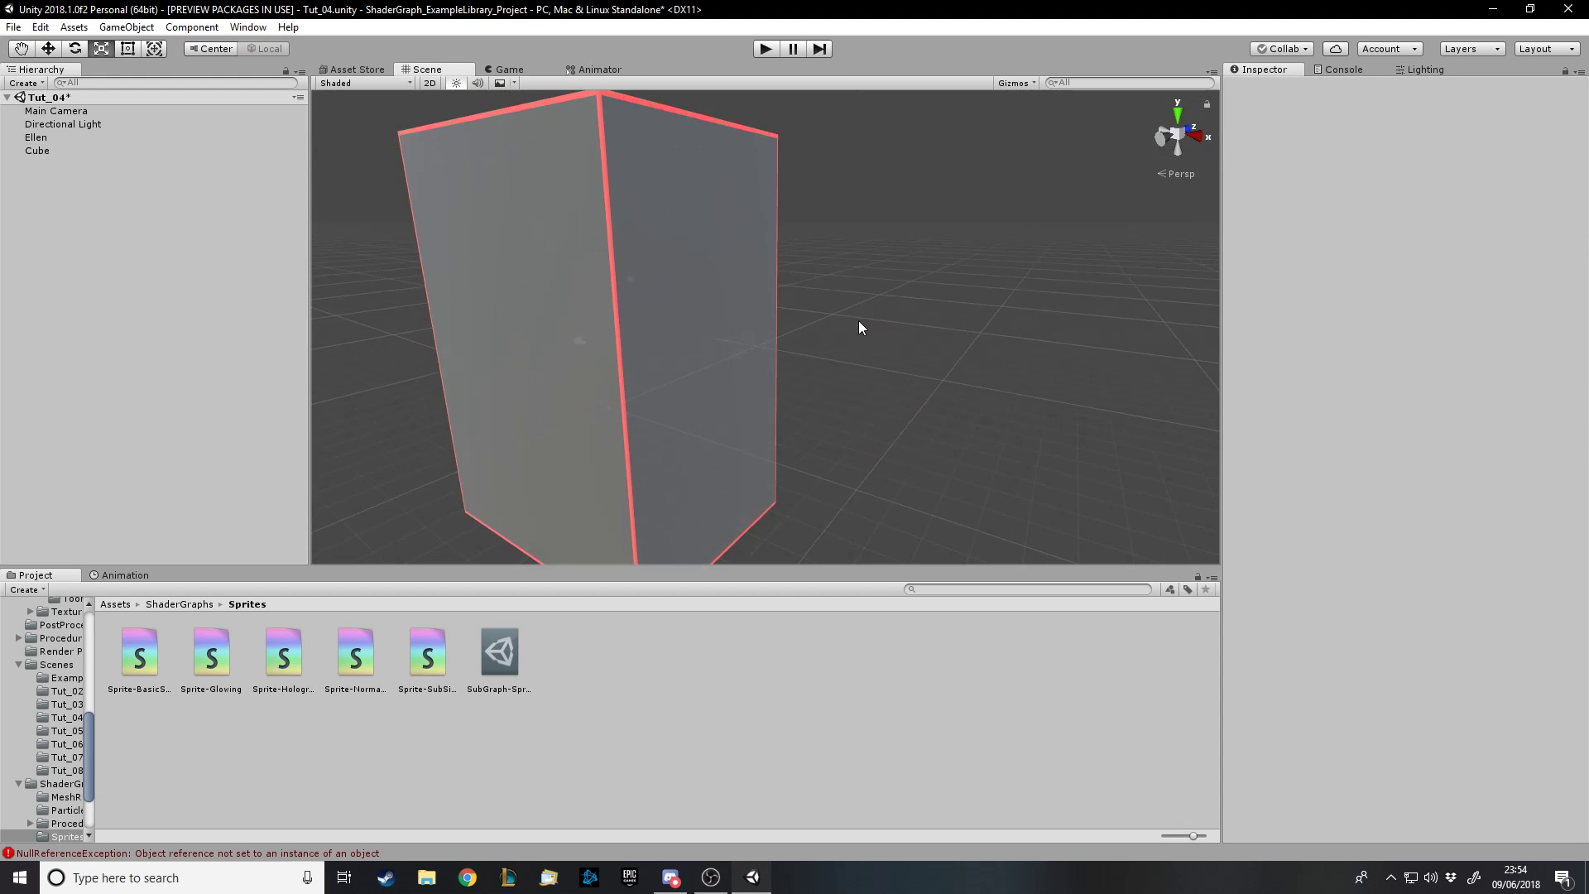
left_click(707, 327)
left_click(842, 313)
right_click_drag(767, 319, 893, 334)
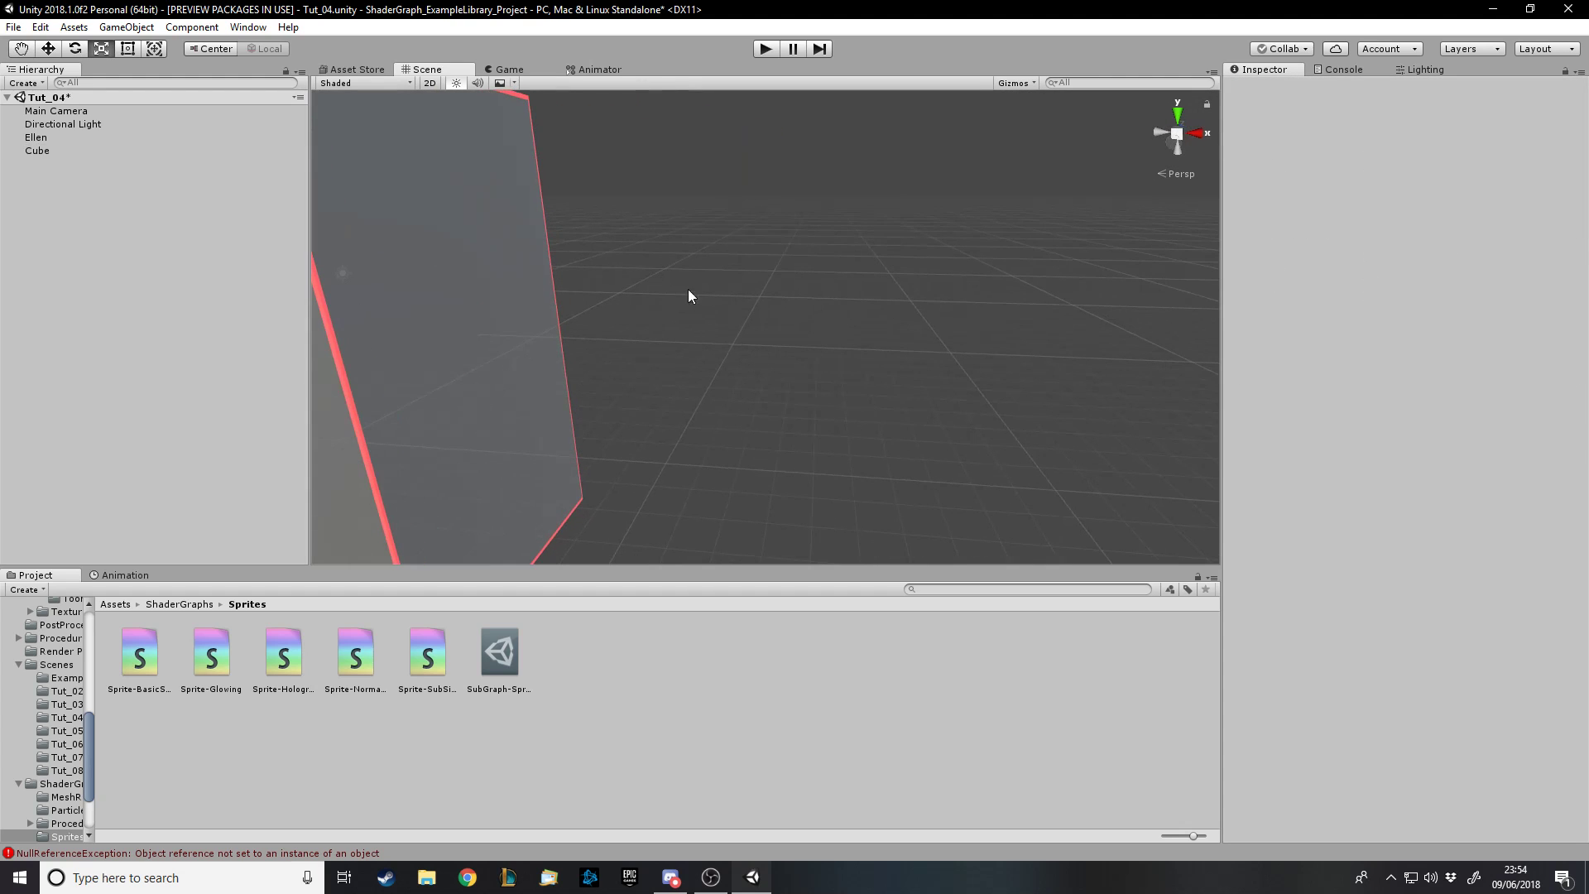
Add a 3D sphere to the scene and scale it uniformly to about 3.16
right_click(149, 196)
mouse_move(240, 354)
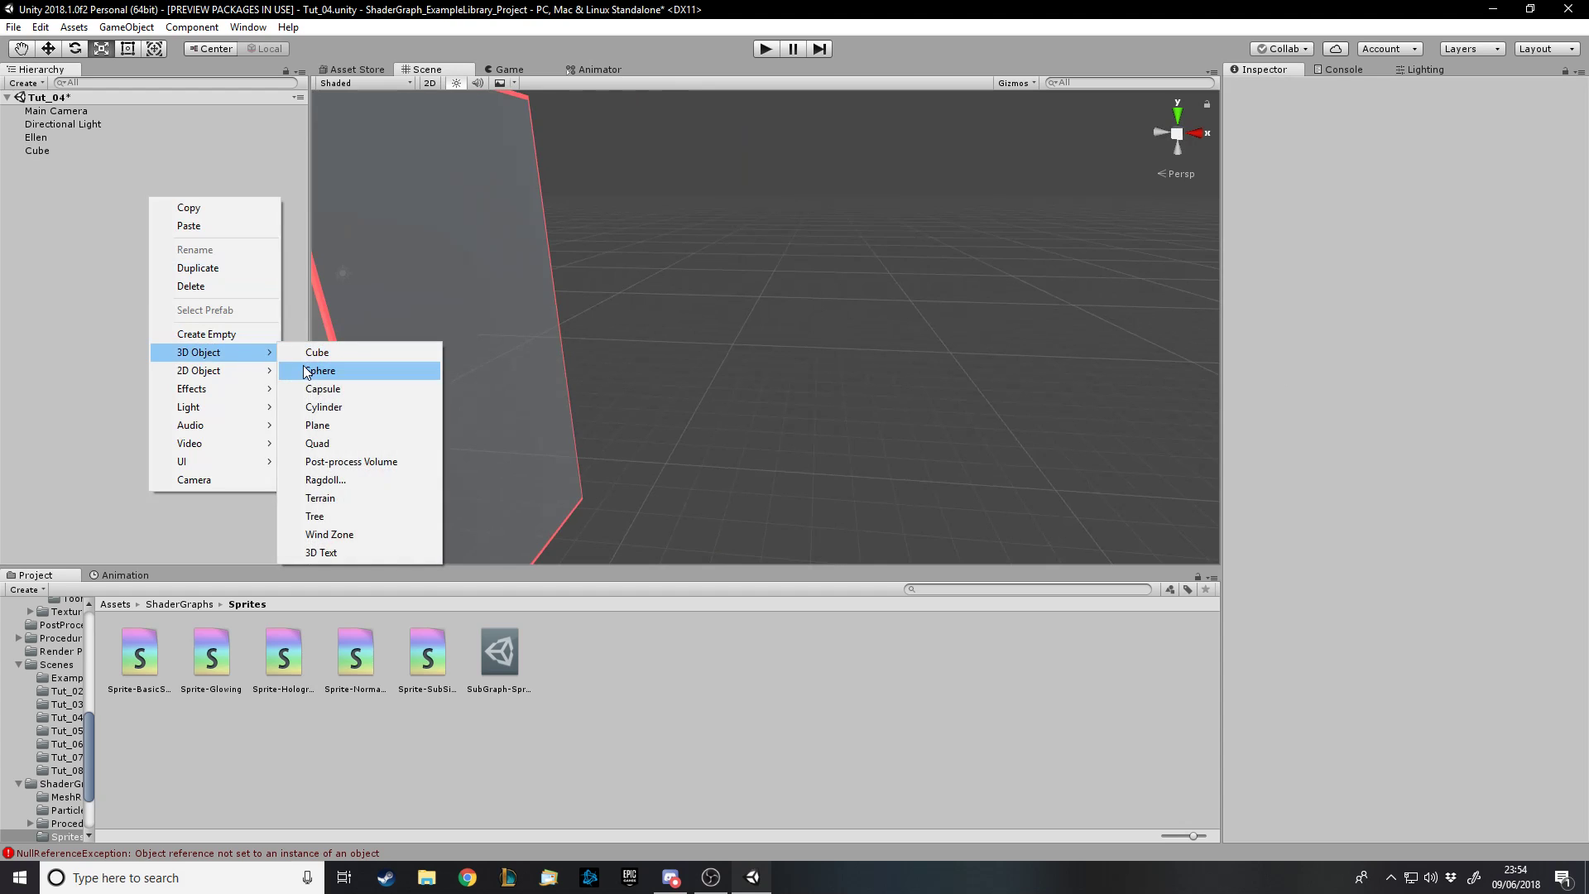
left_click(315, 372)
left_click_drag(768, 327, 797, 350)
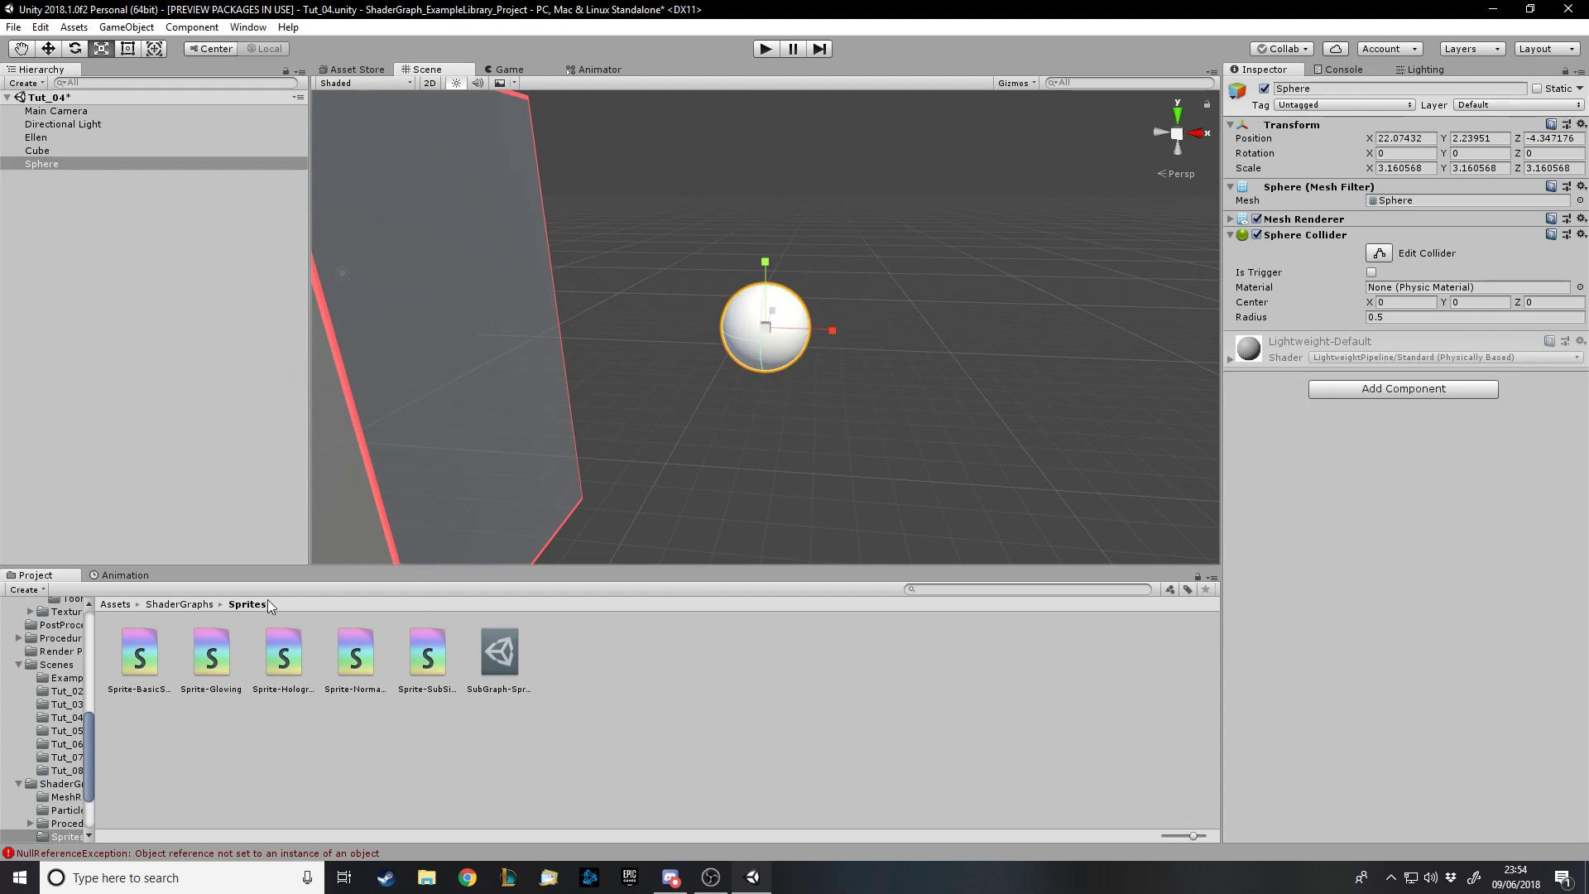
Open the Tut_04 folder under Assets > Scenes in the project assets
left_click(114, 606)
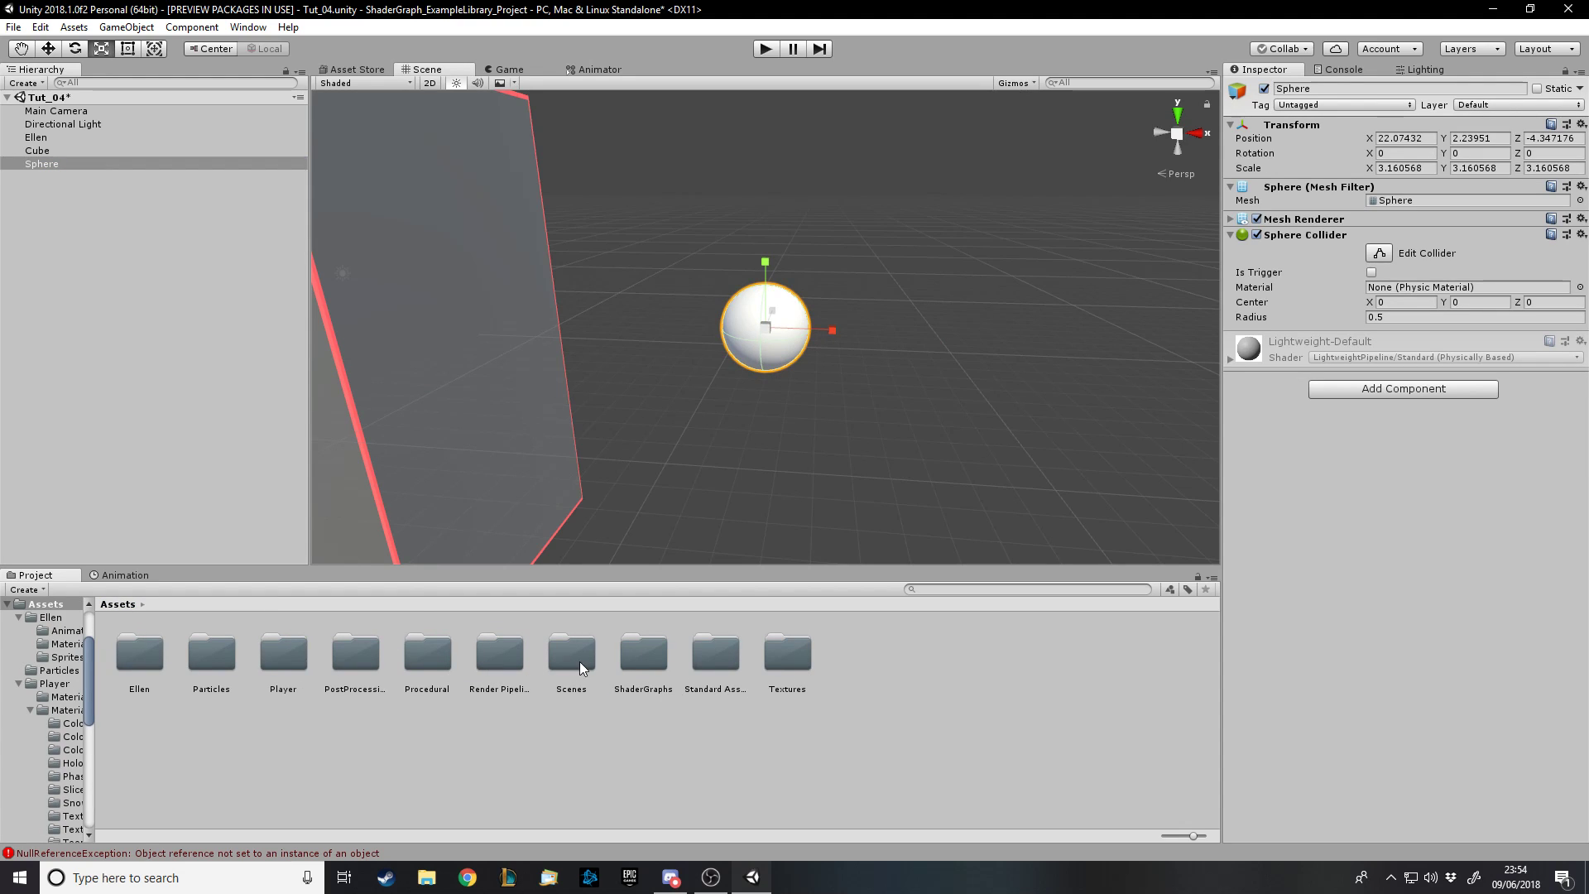
double_click(572, 653)
double_click(364, 654)
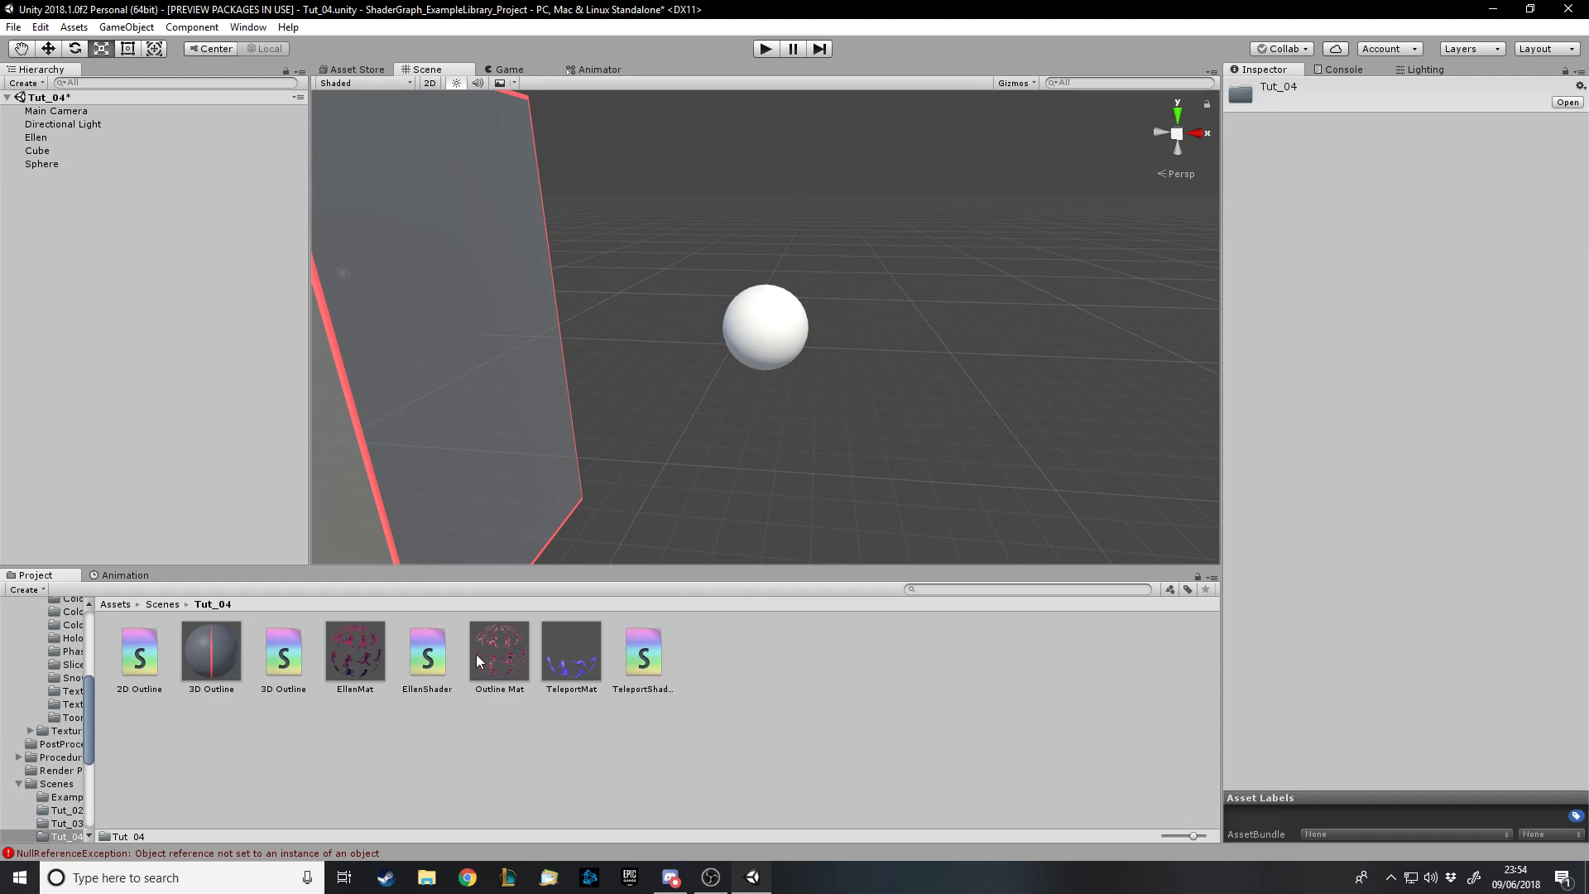
Apply the 3D Outline material to the sphere
left_click_drag(202, 671, 873, 331)
left_click(787, 333)
left_click(873, 332)
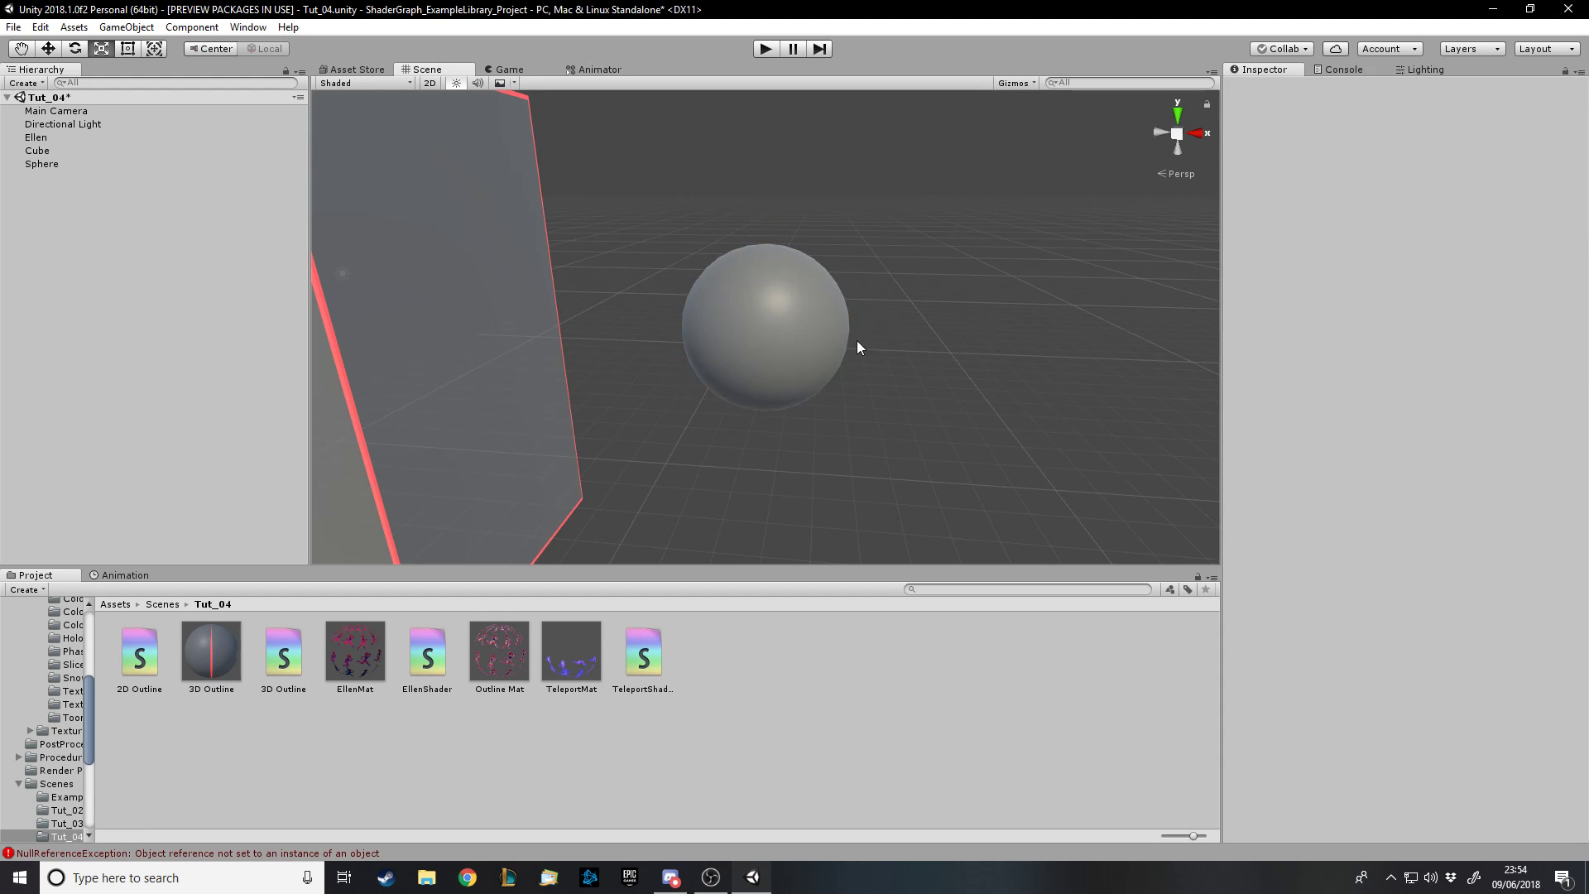
Stretch the sphere to a scale of about 11.96 × 6.11 × 39.30 to test its outline, and delete the sphere
right_click_drag(833, 334, 716, 353)
left_click_drag(716, 353, 1521, 477, "alt")
right_click_drag(1521, 477, 1022, 346)
key("s")
left_click(911, 259)
left_click_drag(798, 248, 671, 385)
key("ctrl+z")
key("ctrl+z")
key("ctrl+z")
left_click(731, 243)
key("s")
right_click_drag(671, 385, 709, 304)
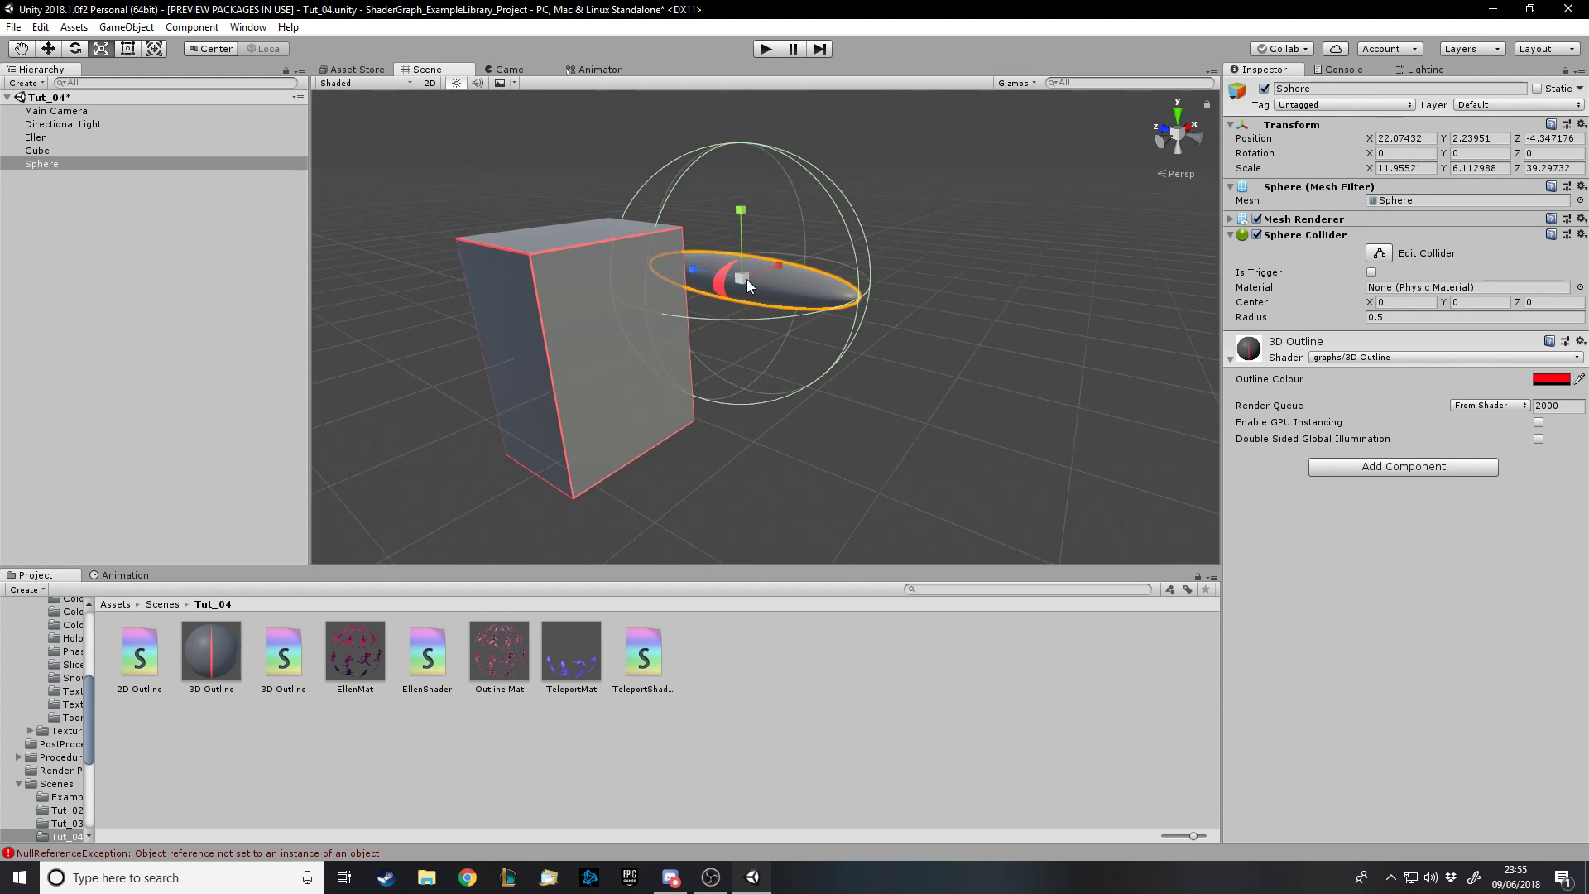
key("Delete")
Open the 3D Outline shader graph and delete its Outline Colour property, One Minus and Multiply nodes, keeping Rectangle and PBR Master
left_click(604, 345)
left_click_drag(604, 344, 723, 364, "alt")
scroll(723, 364, "up", 2)
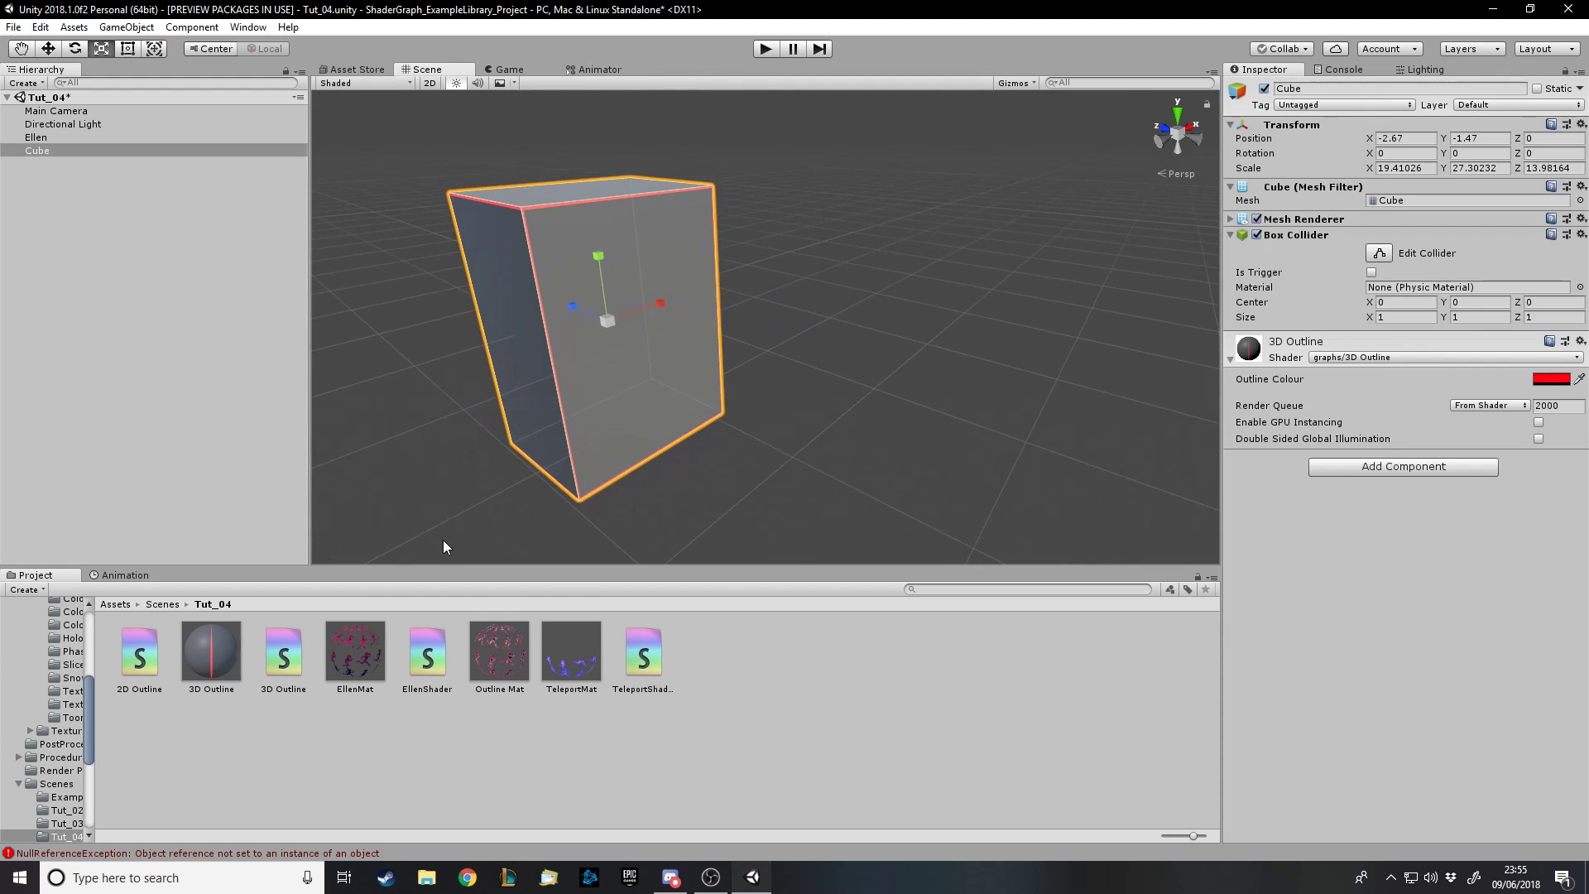
double_click(276, 662)
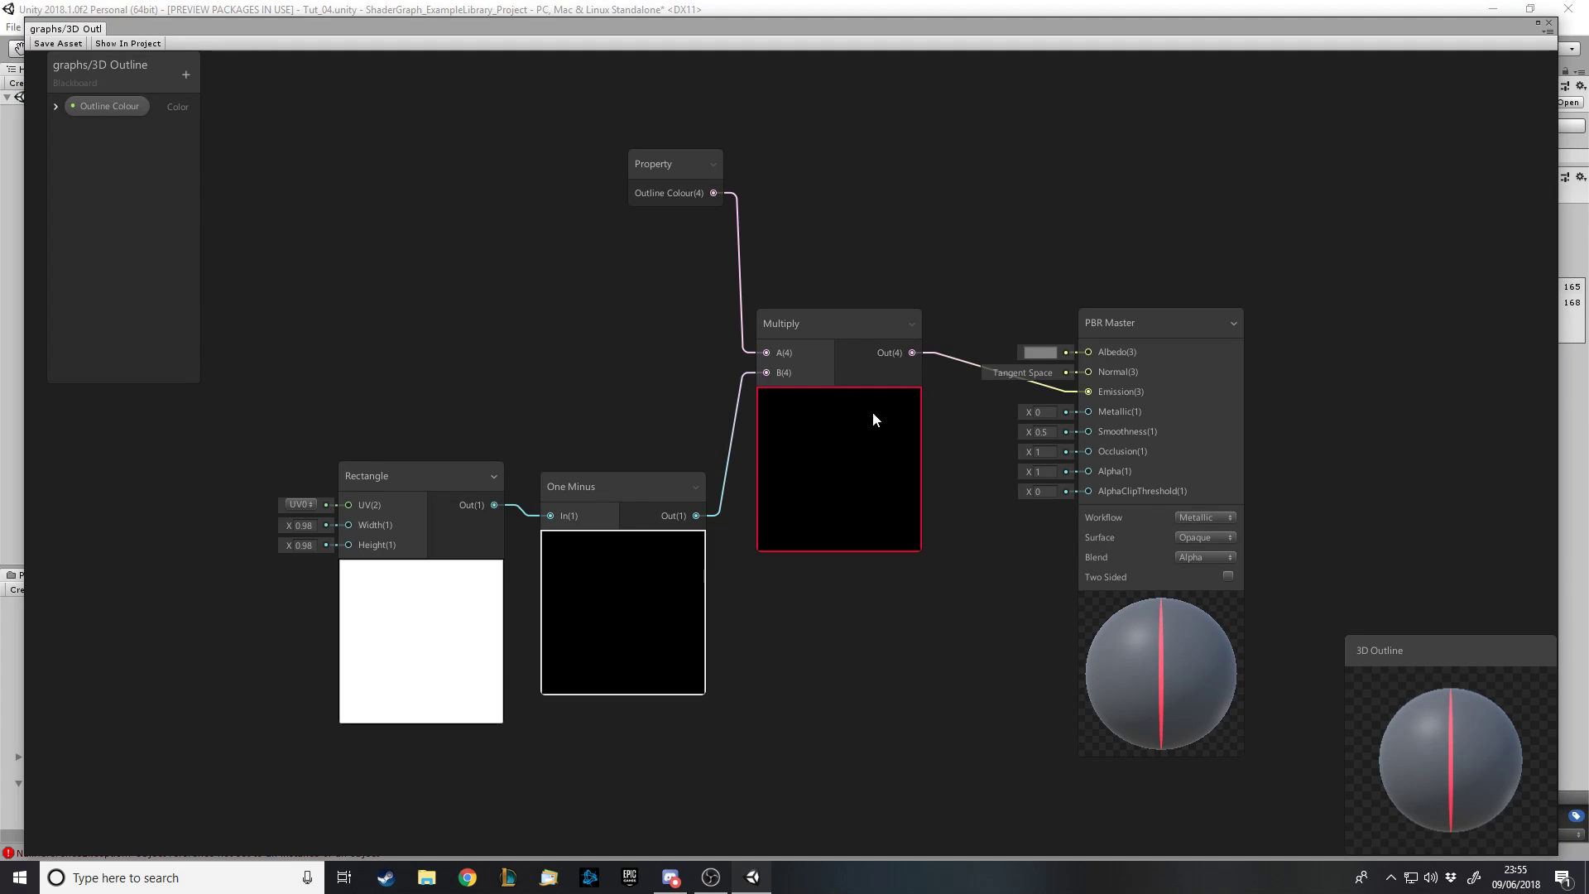
left_click_drag(434, 467, 398, 475)
left_click_drag(732, 76, 628, 603)
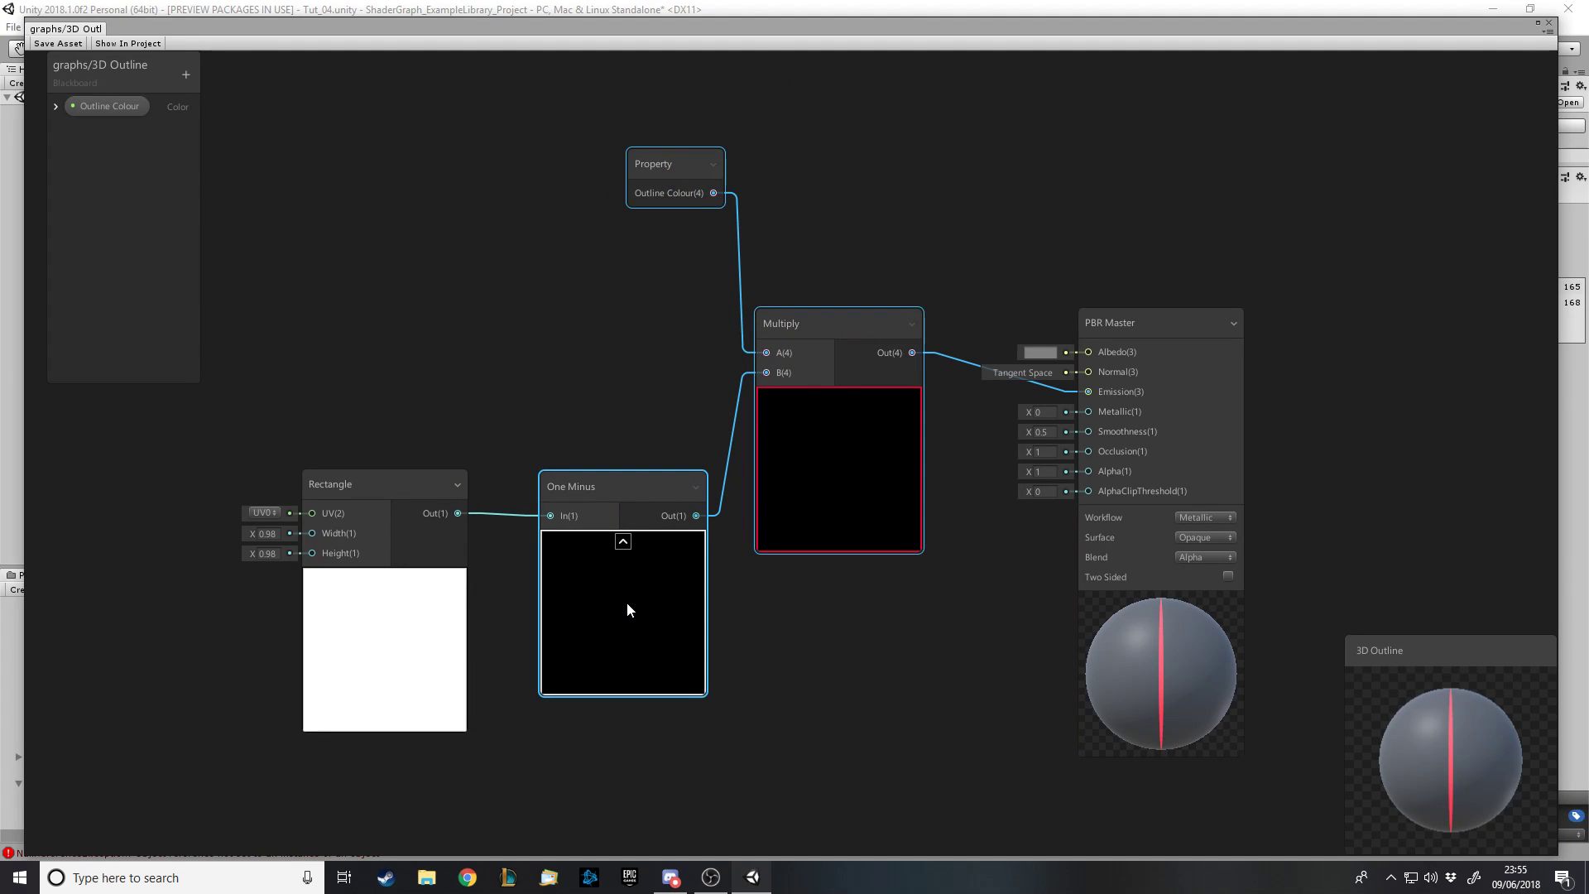
key("Delete")
left_click(396, 489)
left_click(662, 431)
key("space")
type("rec")
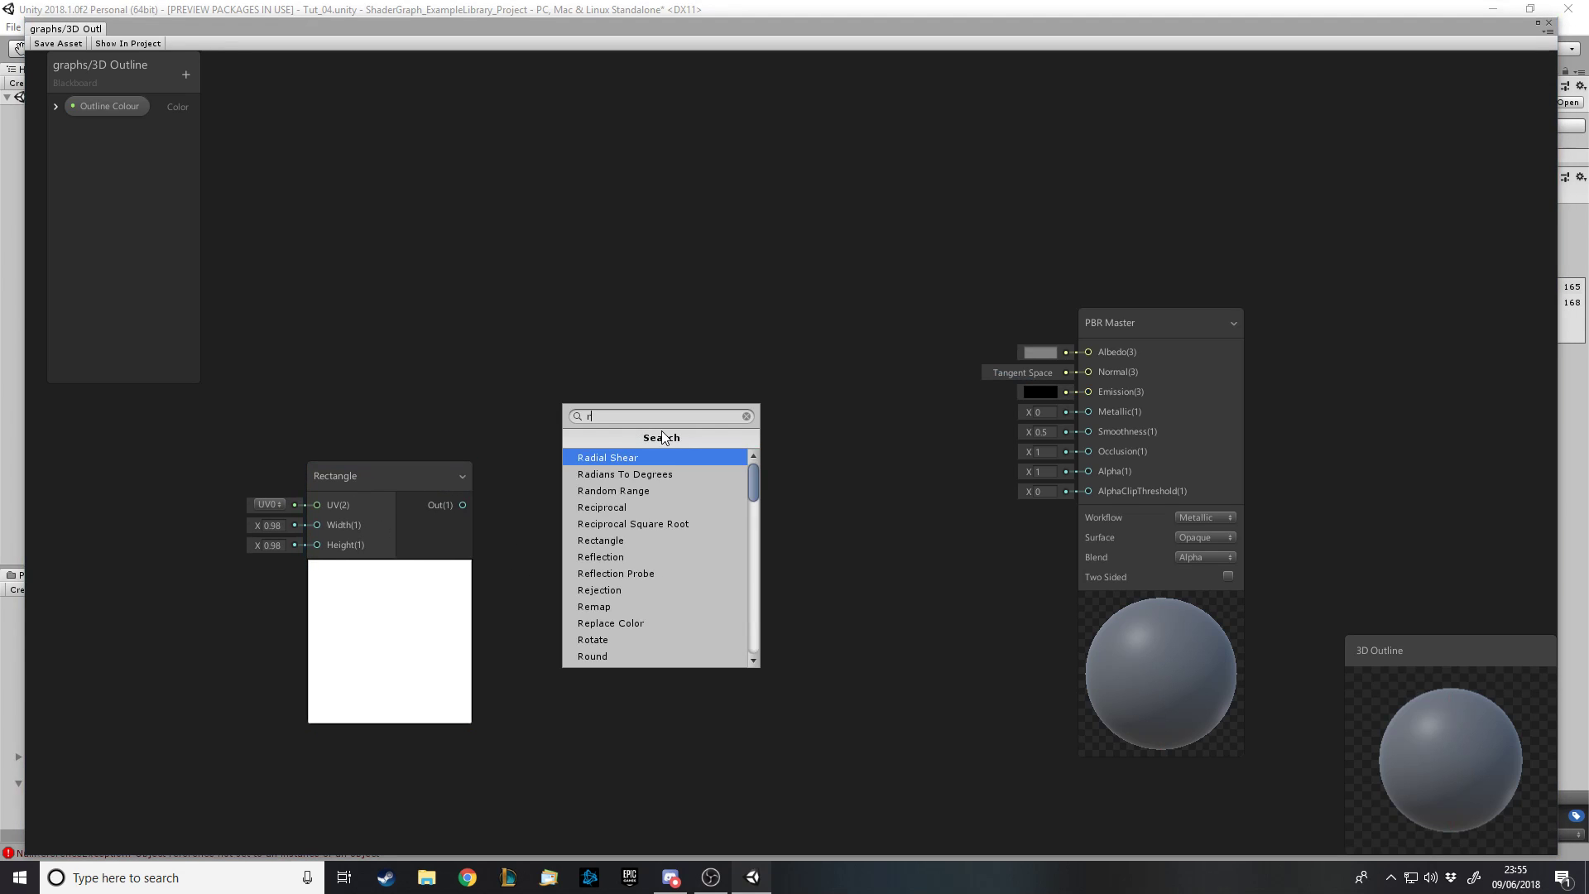
key("Escape")
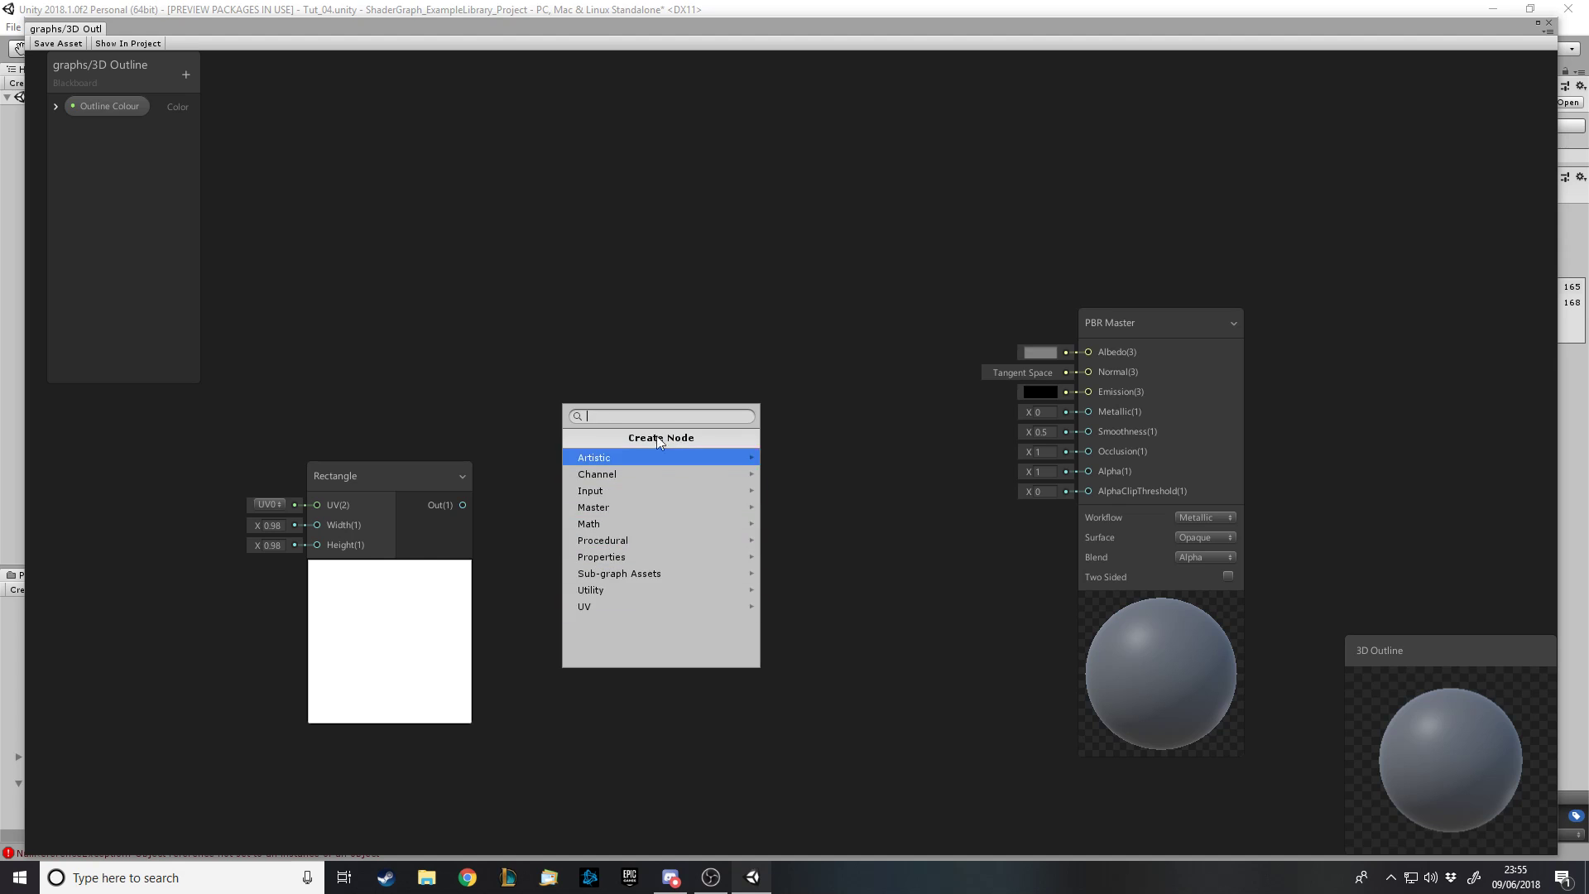
key("Escape")
Change the 3D Outline preview mesh to a cube and shift the Rectangle node slightly
right_click(1227, 453)
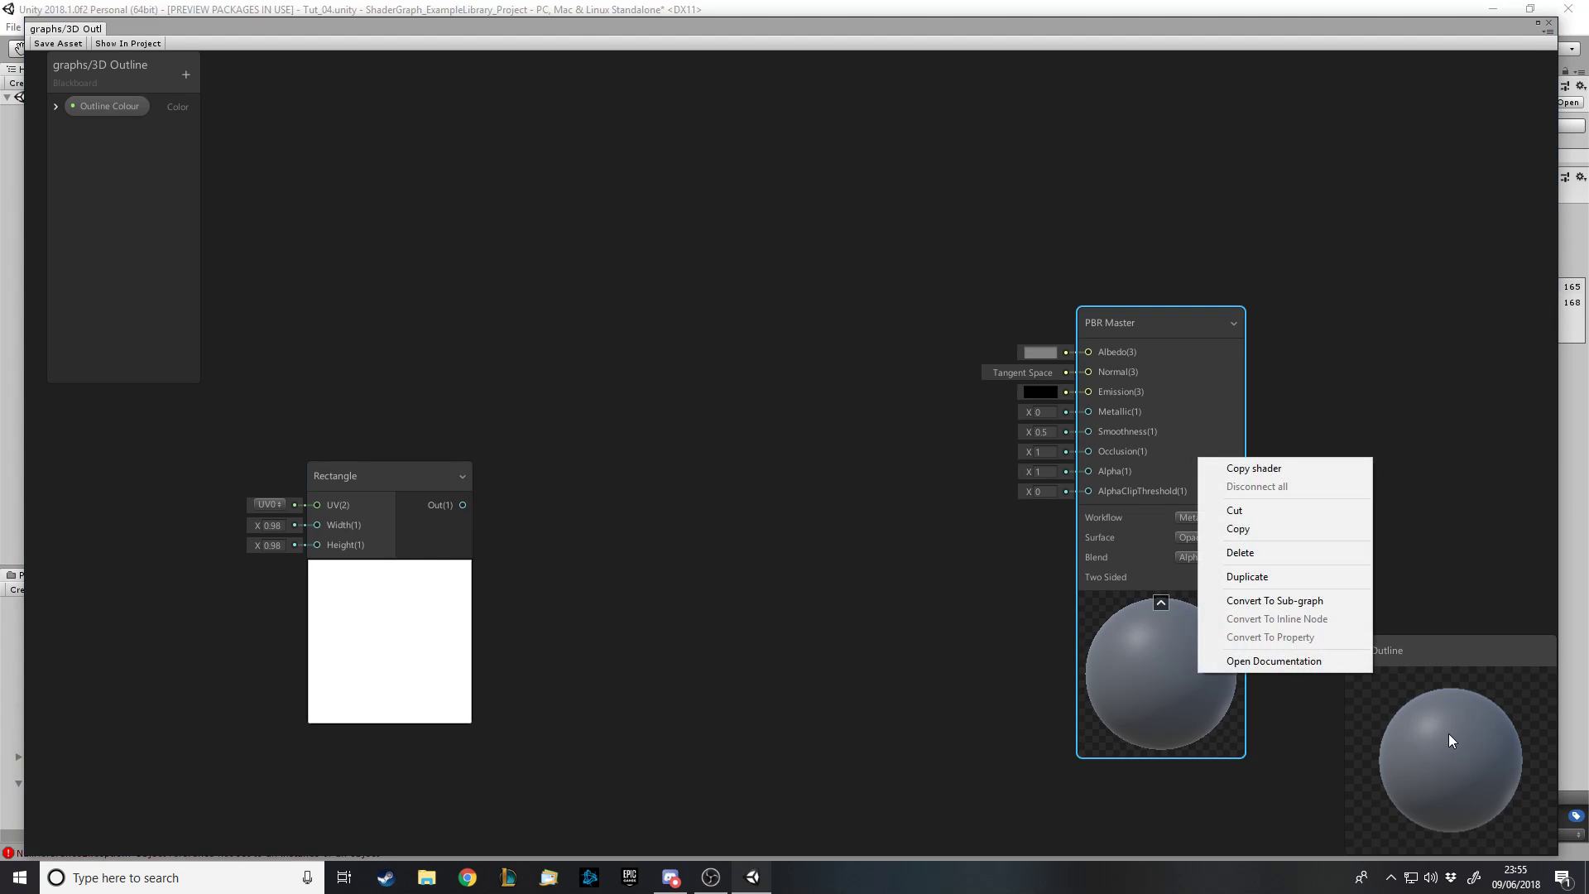
right_click(1449, 731)
left_click(1512, 797)
right_click(1166, 634)
left_click(972, 642)
left_click(460, 513)
left_click_drag(446, 476, 456, 468)
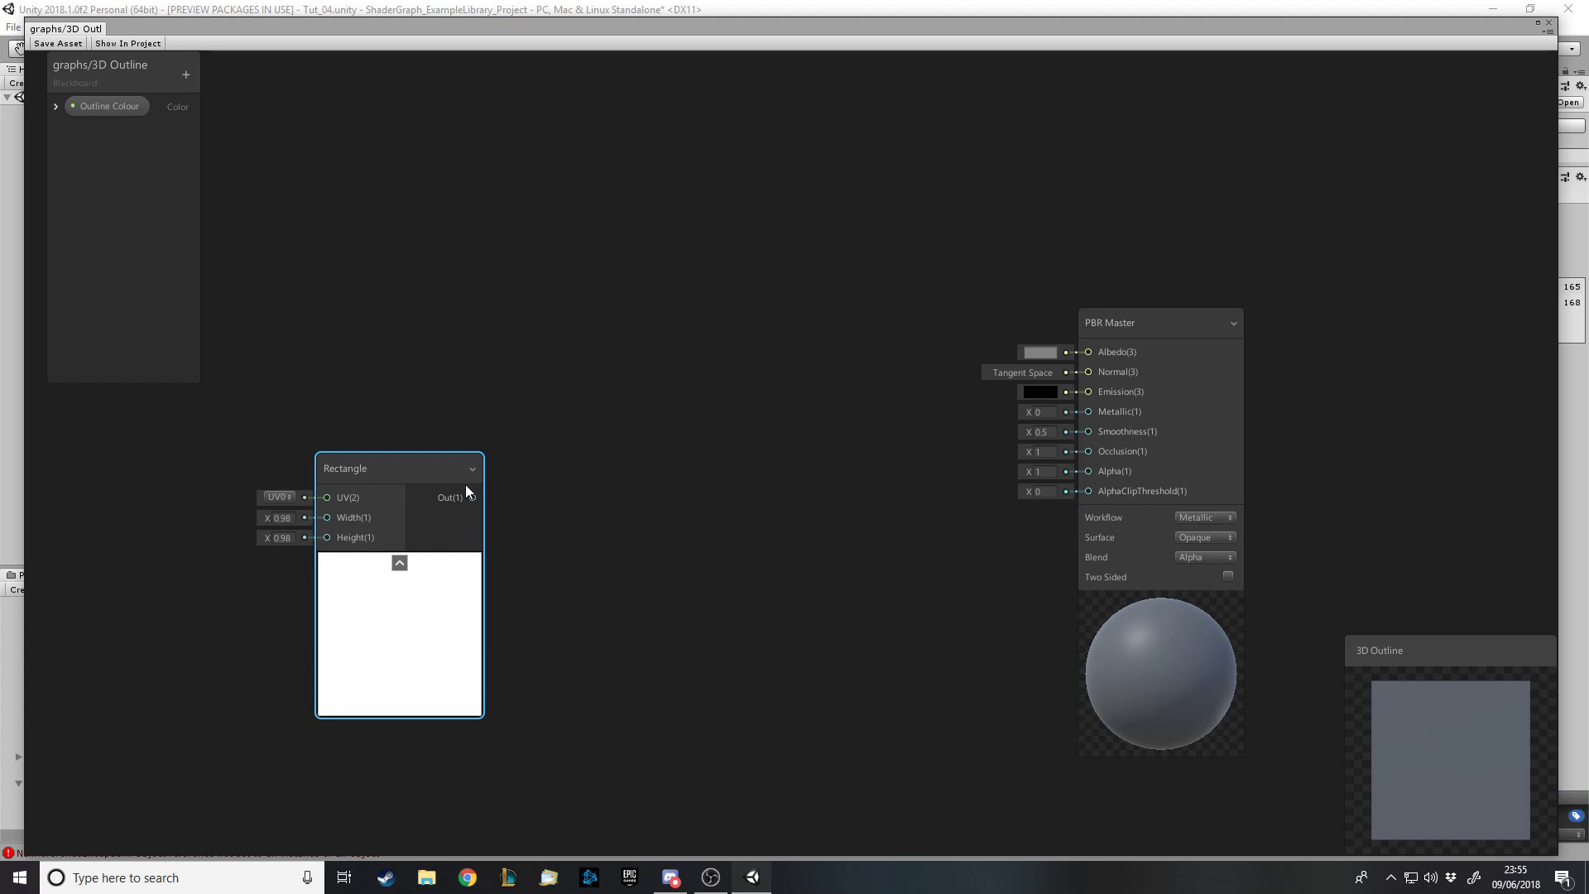
Add a One Minus node and connect the Rectangle node's output to its input
left_click(684, 498)
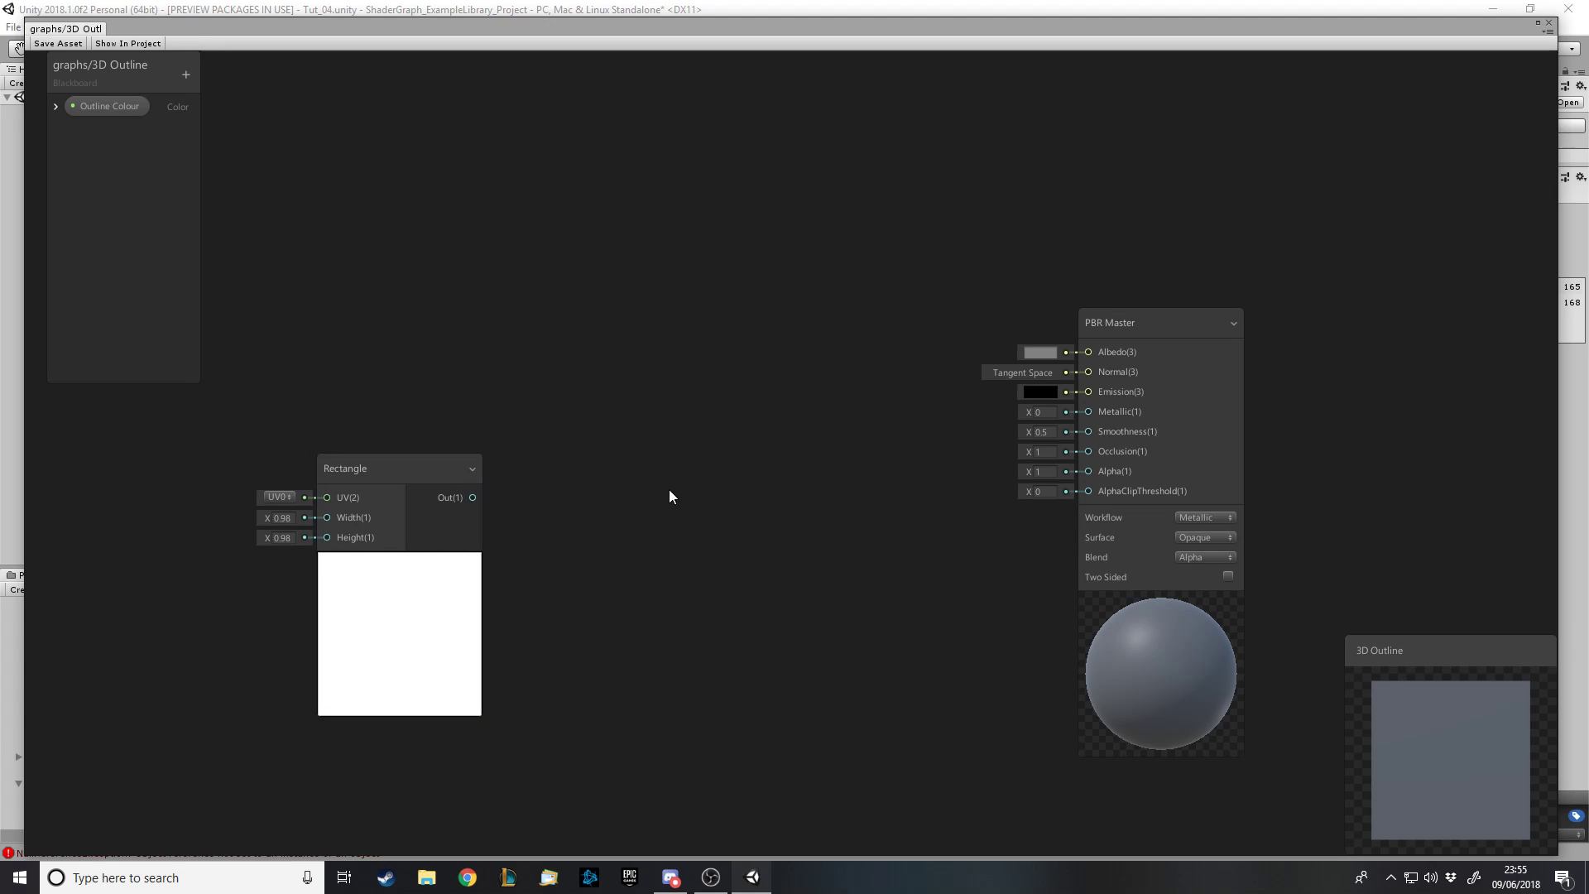
key("space")
type("one minus")
key("Return")
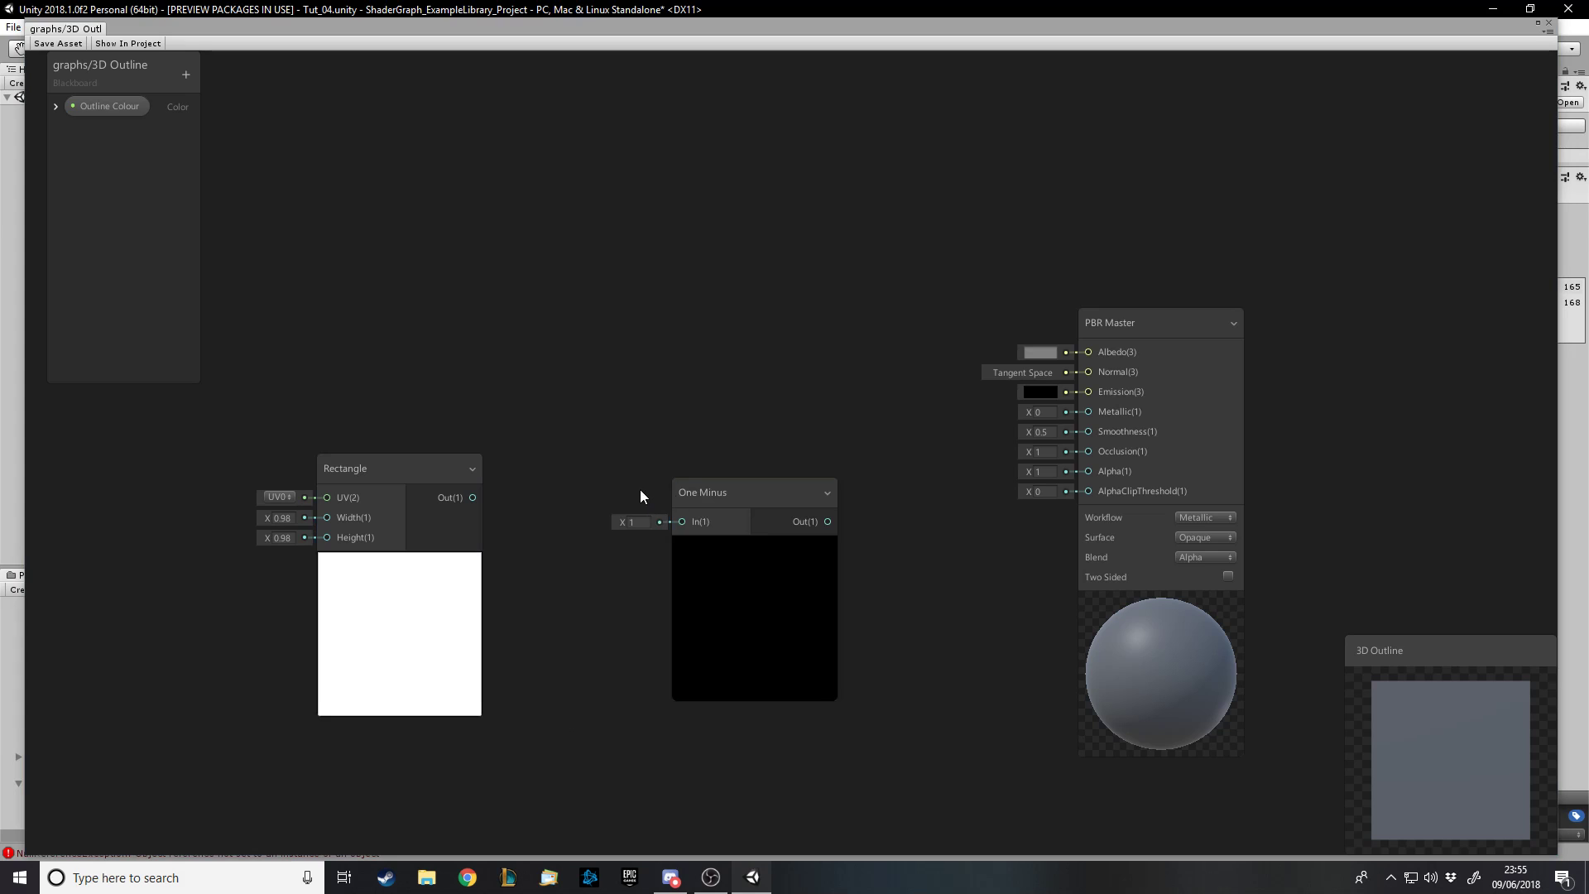
left_click(445, 585)
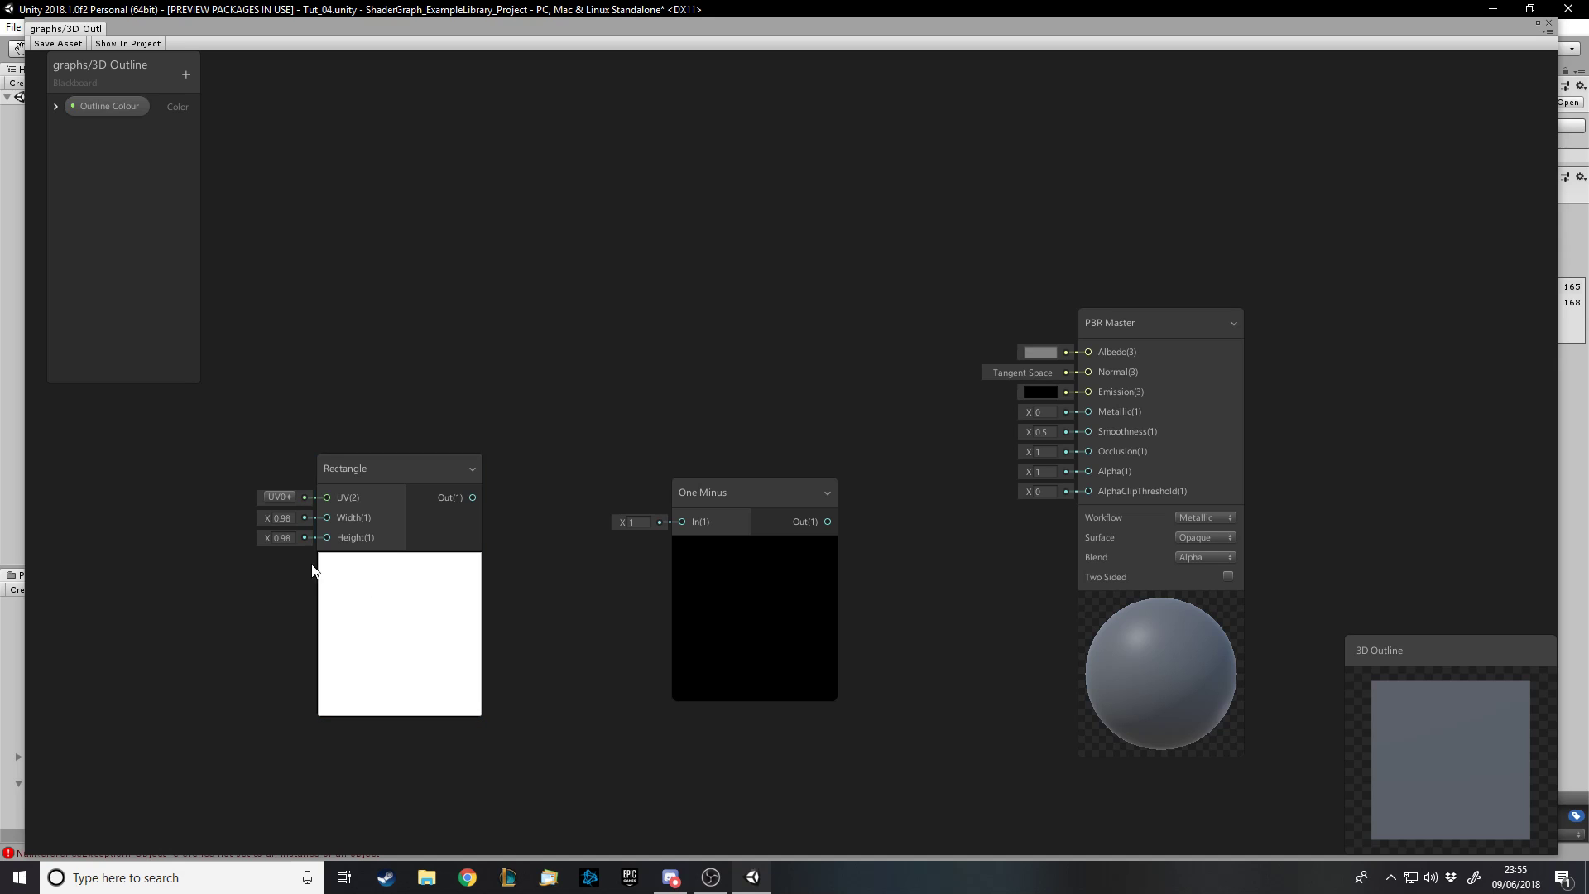
left_click_drag(474, 497, 658, 476)
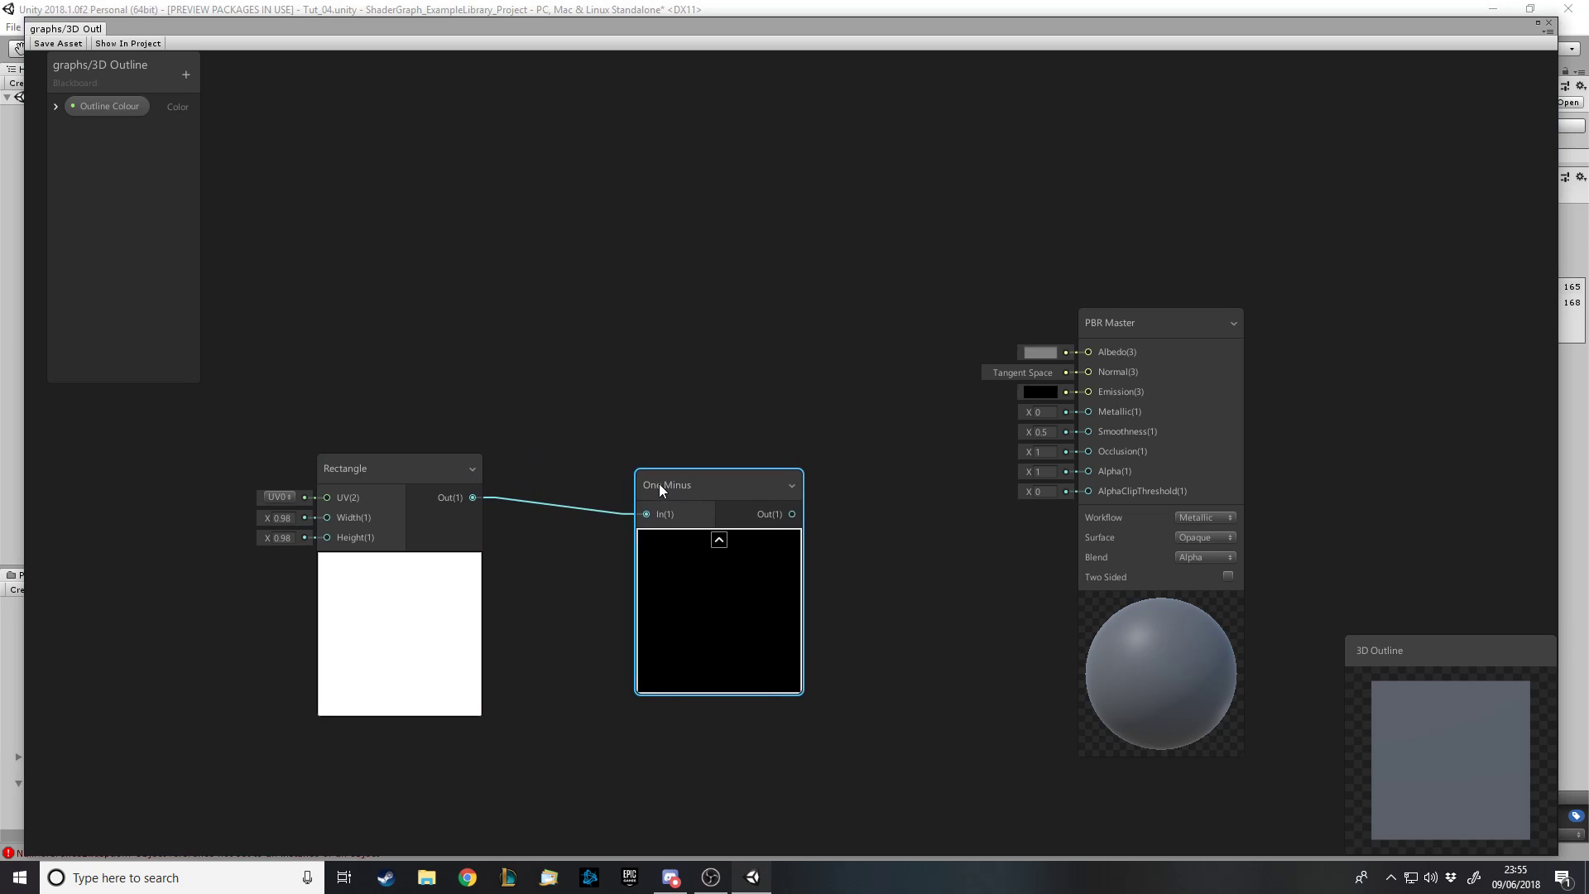
Set the Rectangle node's Width and Height to 0.99
left_click(286, 519)
type("0.96")
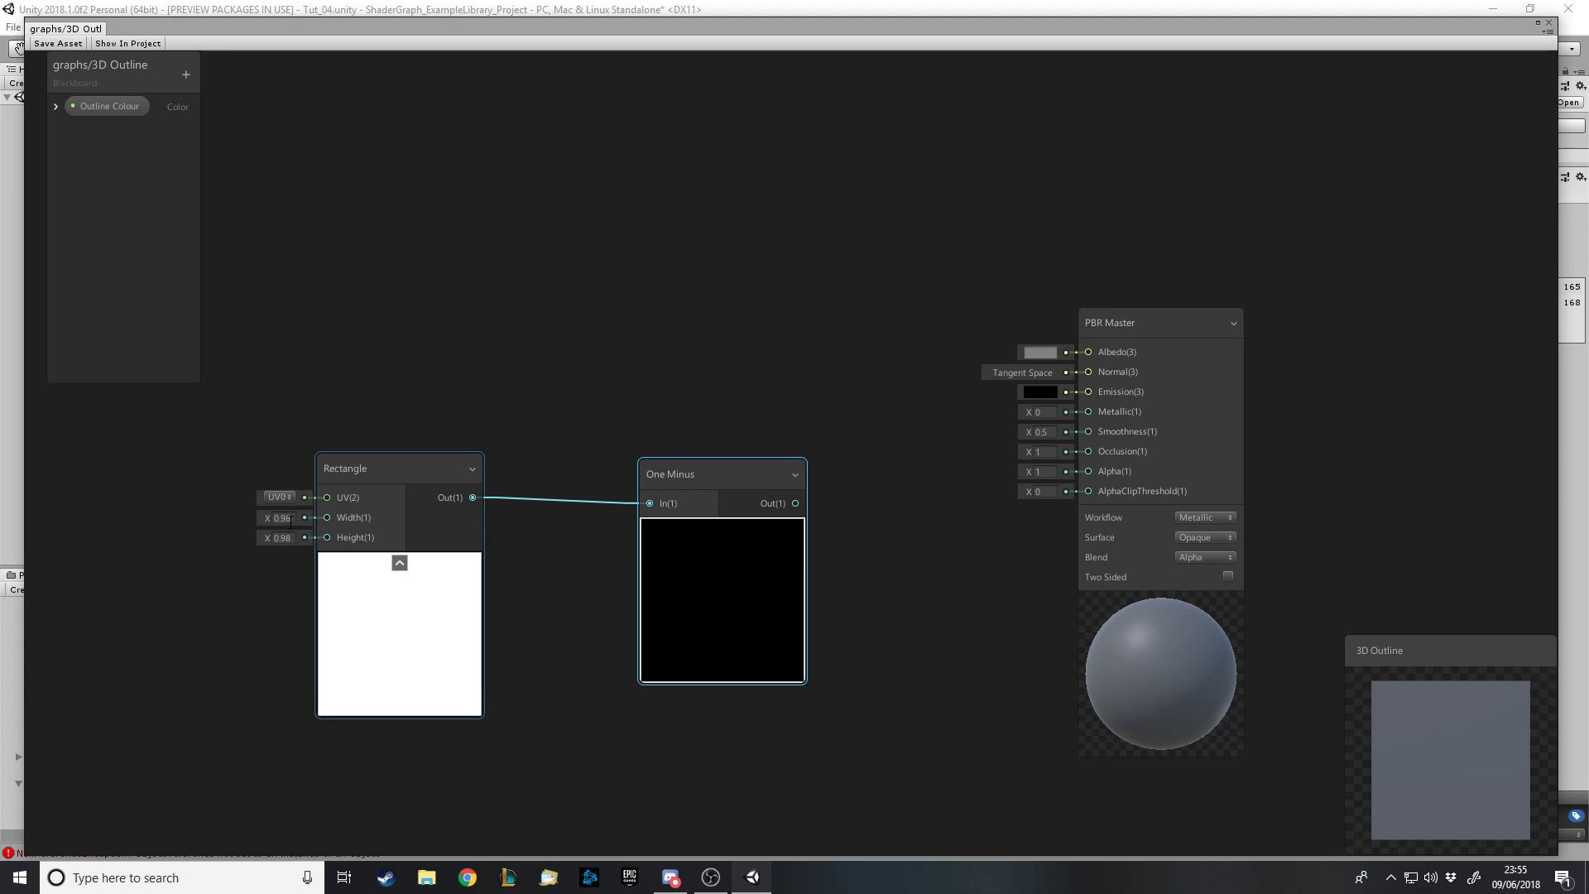
left_click_drag(267, 520, 267, 520)
left_click(283, 518)
type(".98")
key("BackSpace")
type("9")
key("Tab")
key("BackSpace")
type(".99")
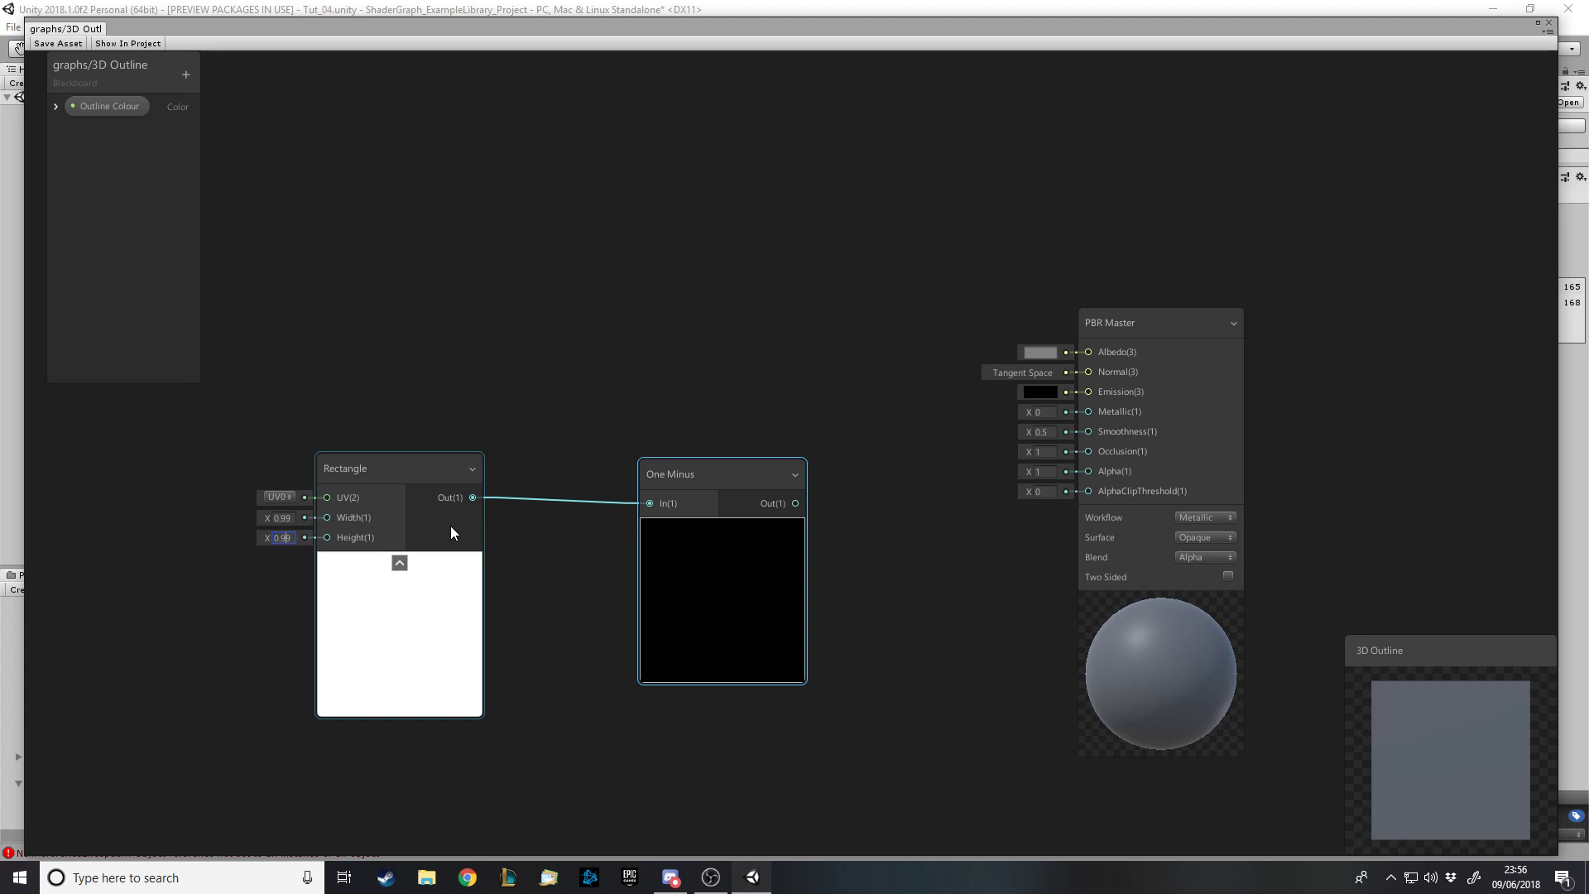
Rotate the cube preview and place the One Minus node directly beside the Rectangle node
left_click_drag(1417, 678, 1439, 735)
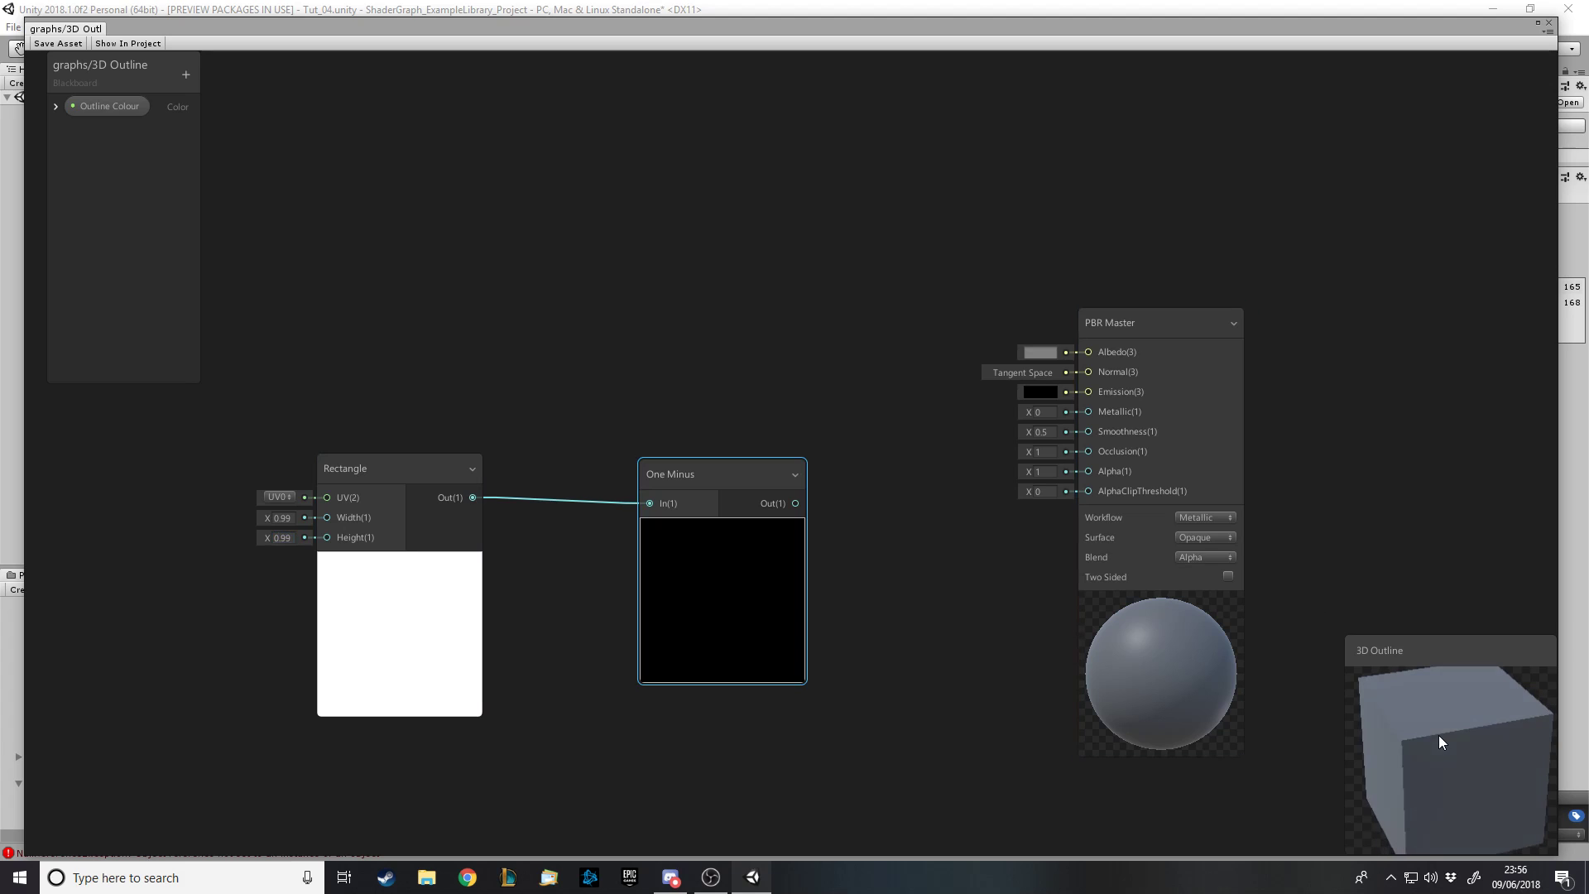
left_click_drag(680, 474, 566, 460)
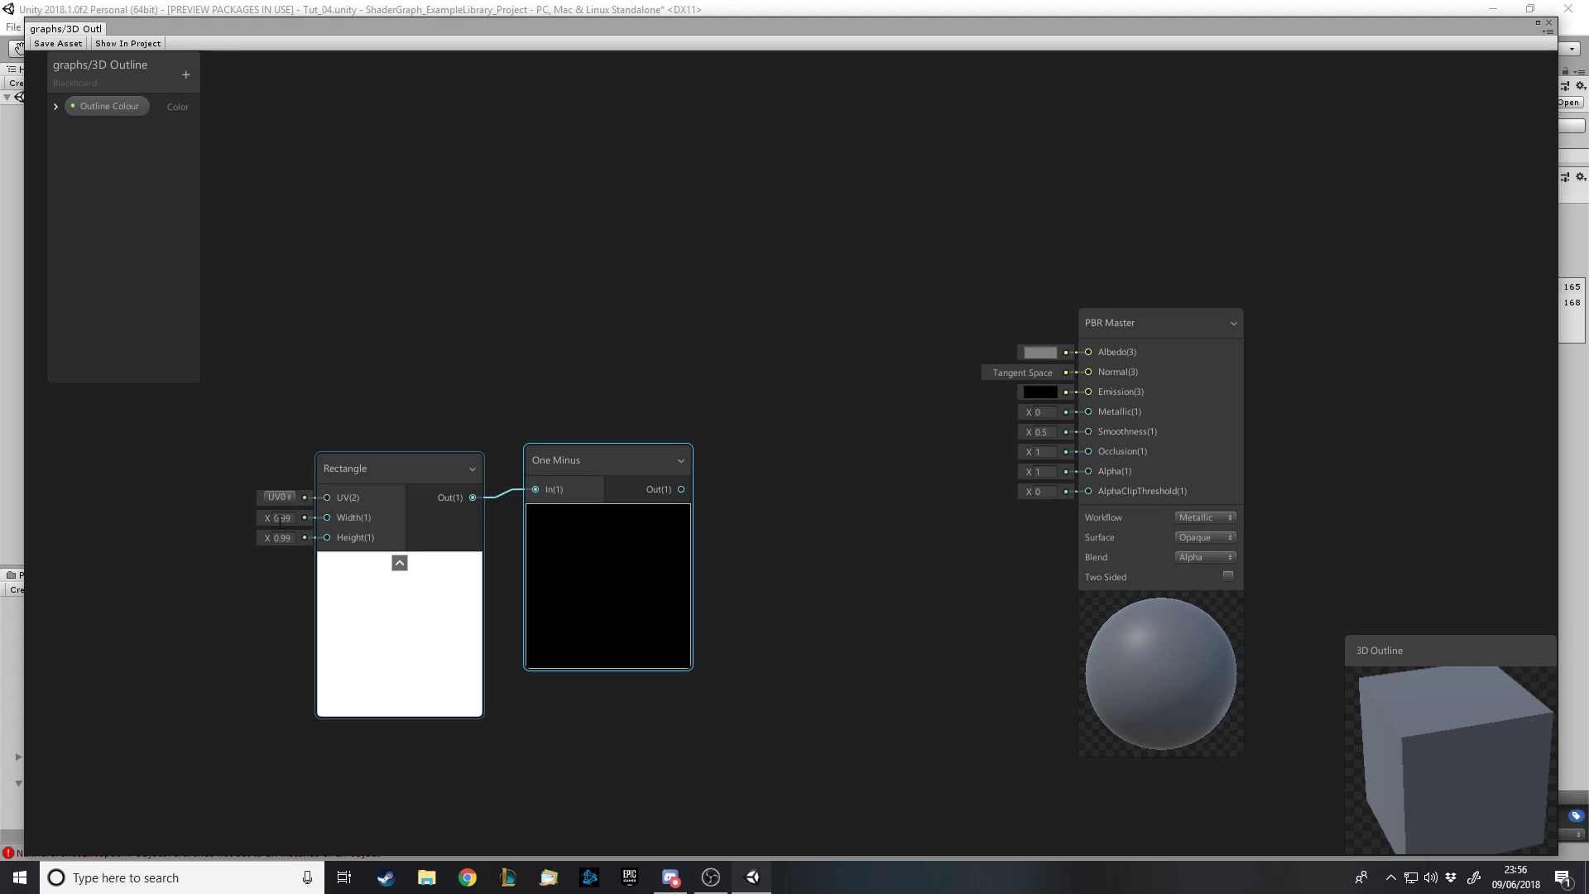
left_click_drag(604, 521, 613, 519)
left_click(722, 426)
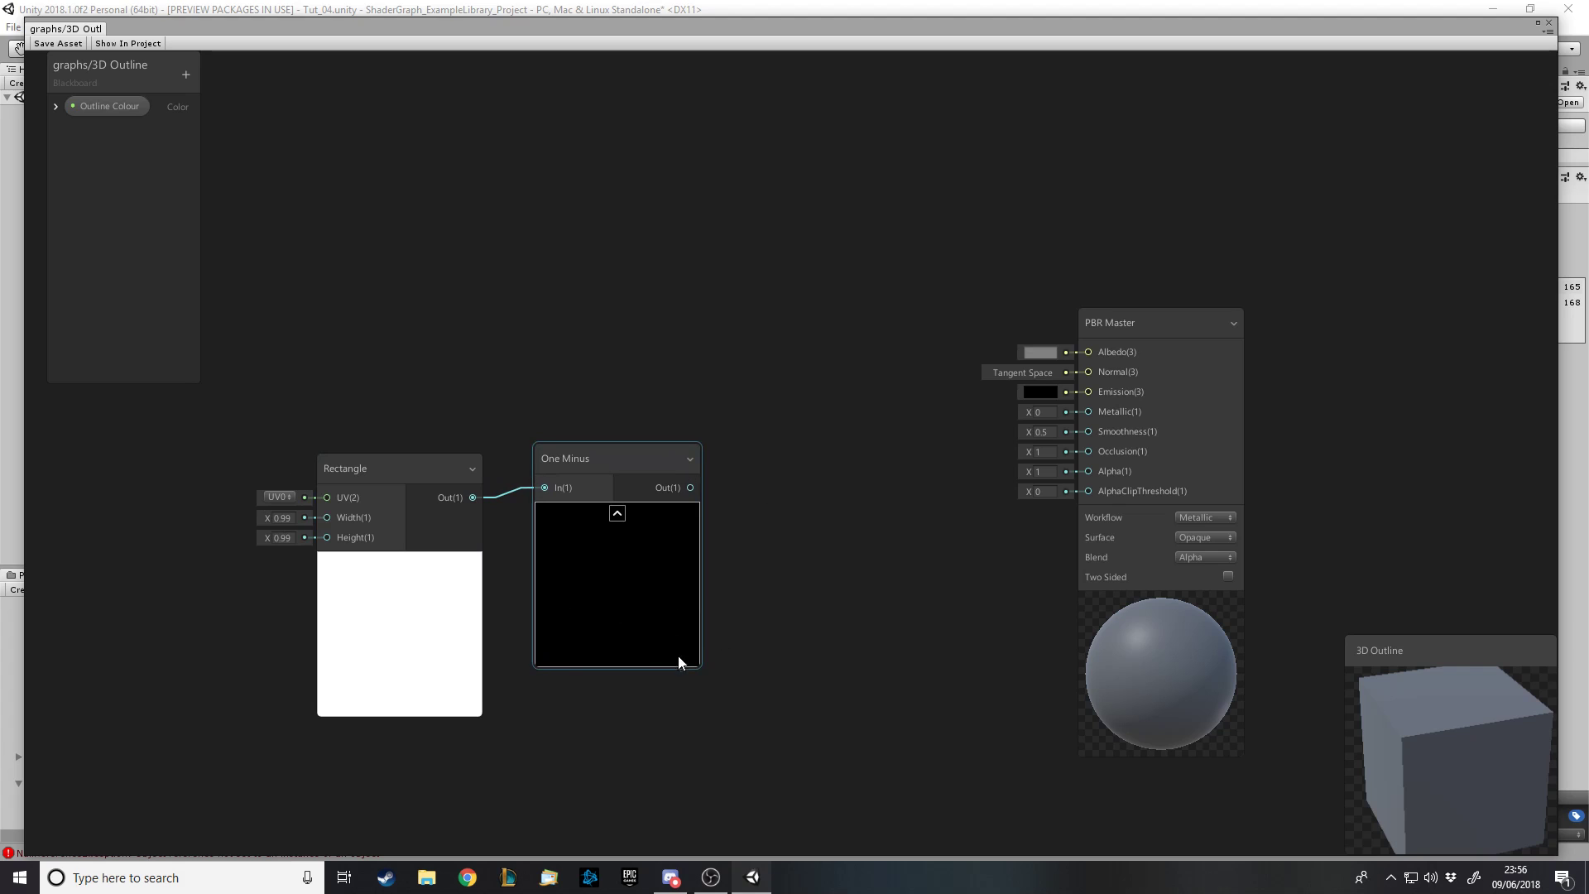
left_click_drag(687, 451, 672, 469)
left_click(702, 401)
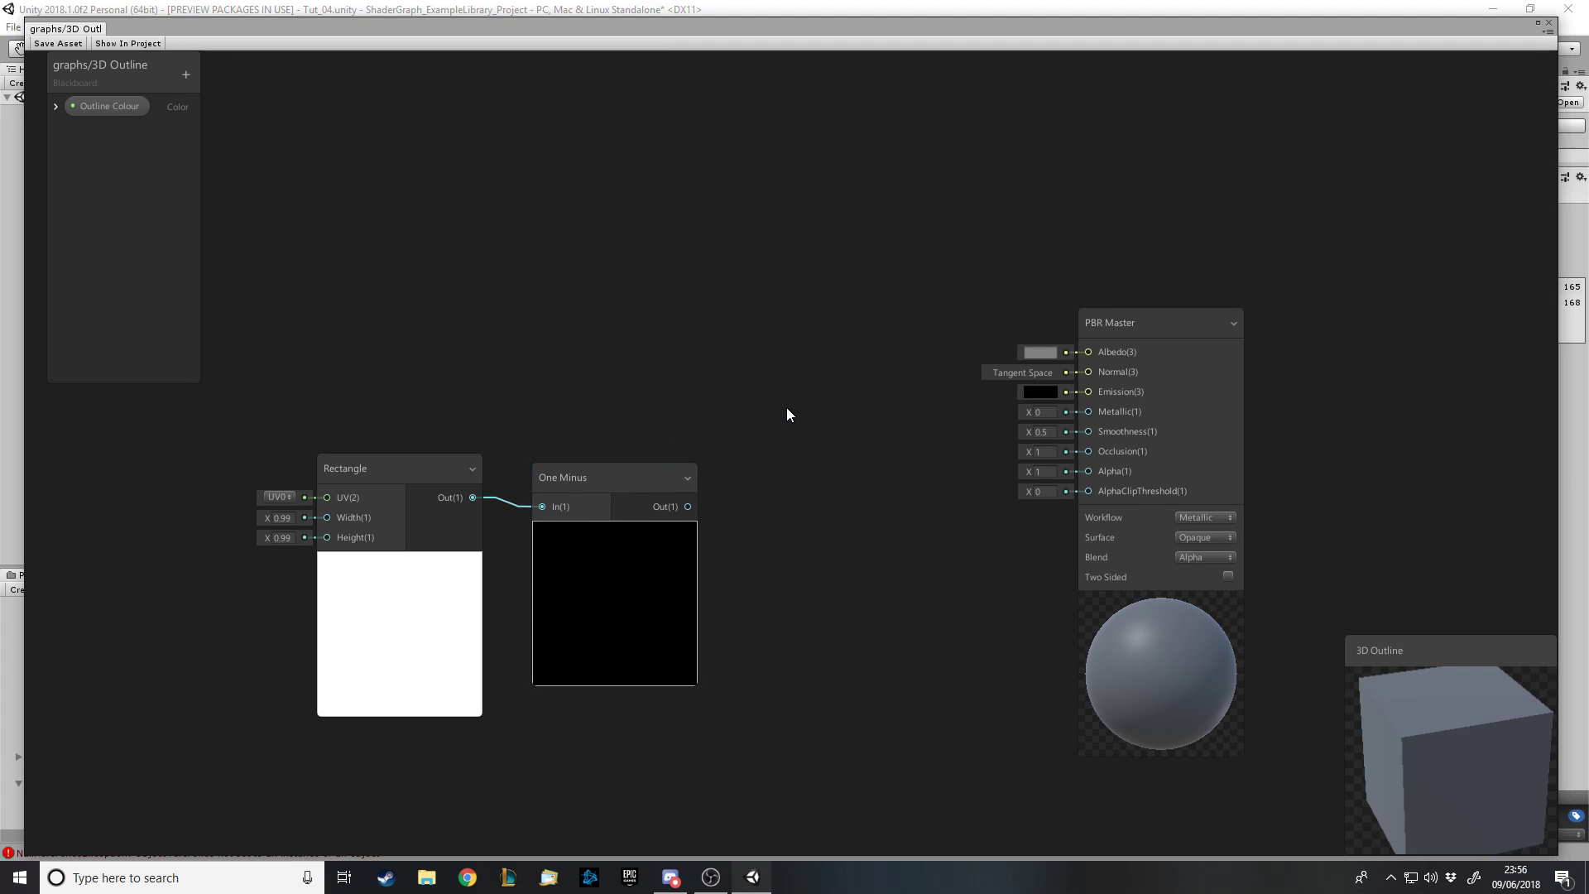
Add a Multiply node with Outline Colour into A and One Minus into B, and connect its output to the PBR Master's Emission
key("space")
type("multiply")
key("Return")
left_click_drag(126, 111, 800, 440)
left_click_drag(688, 506, 800, 459)
left_click_drag(880, 407, 1089, 391)
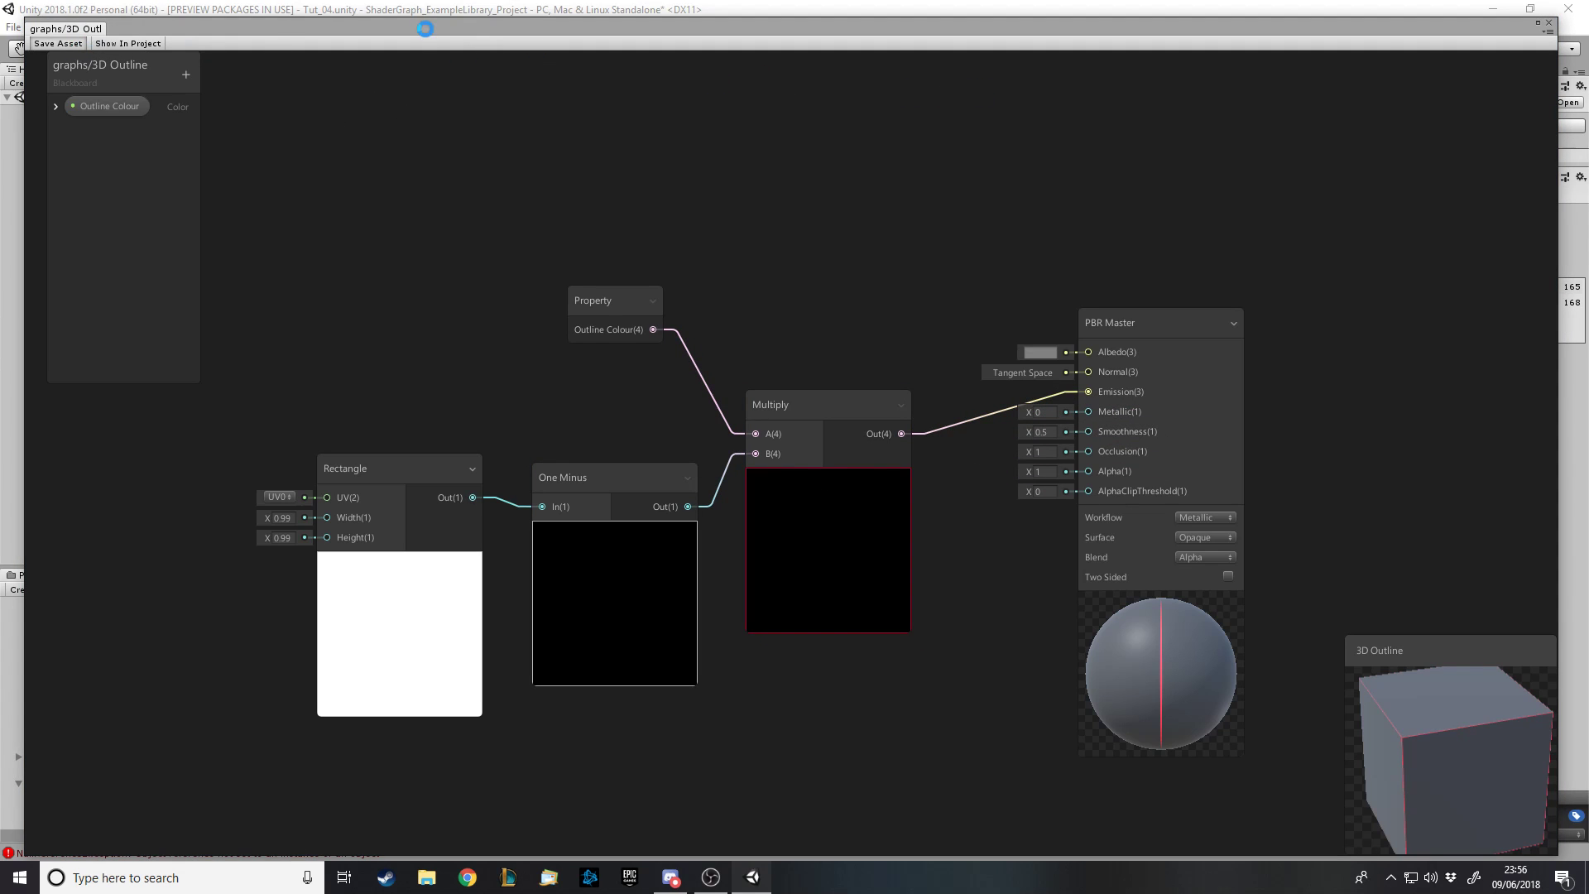
Move the graph window down to uncover the cube in the Scene view
left_click_drag(426, 29, 349, 748)
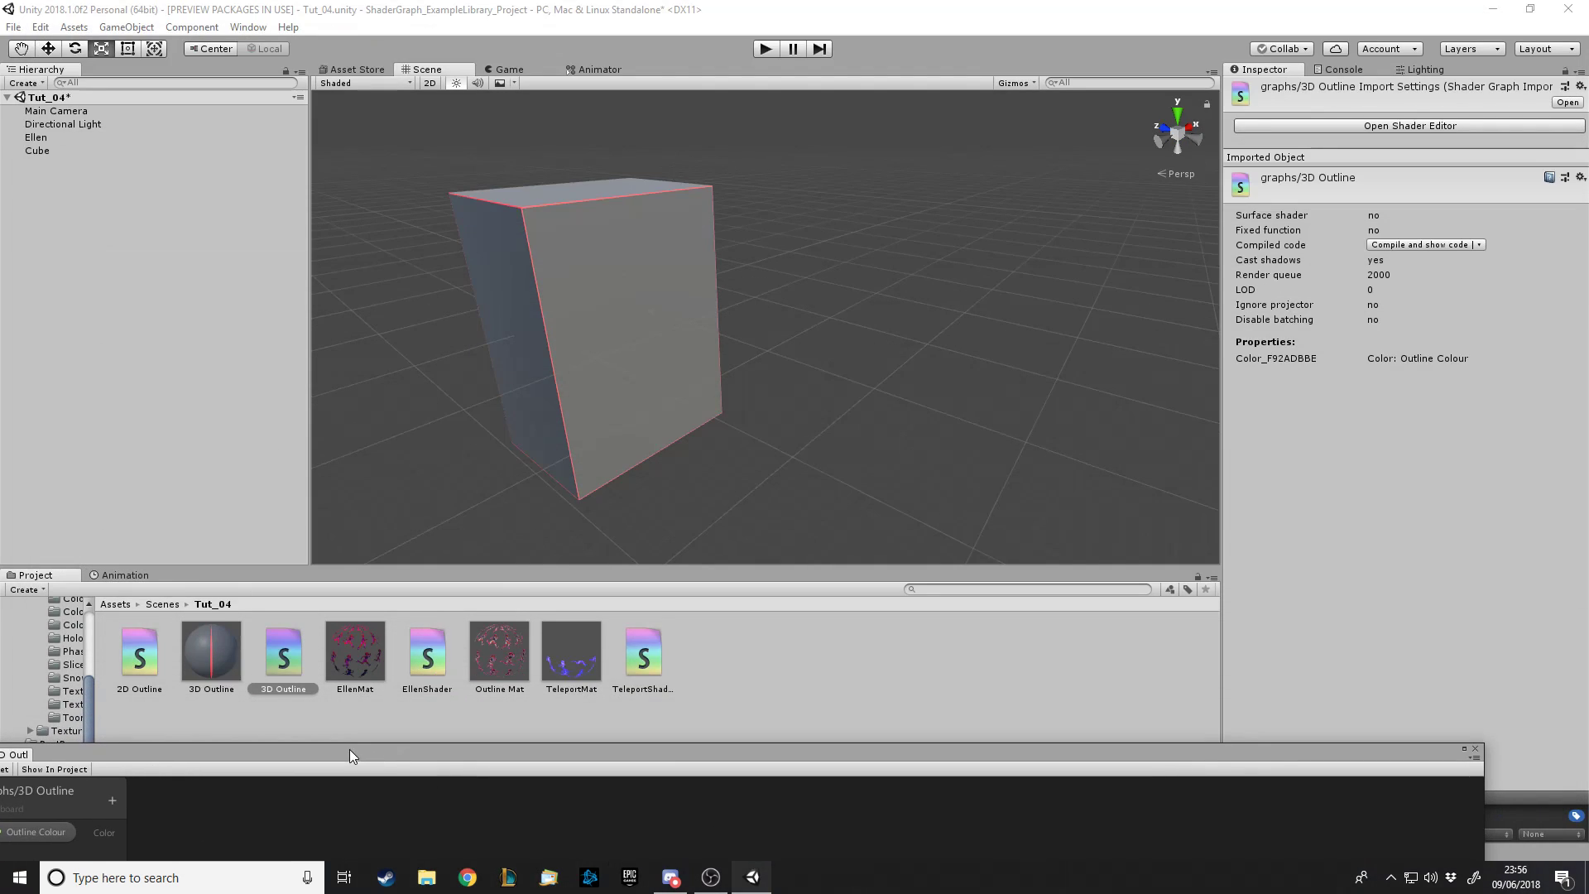
left_click(563, 250)
left_click(797, 278)
left_click(44, 155)
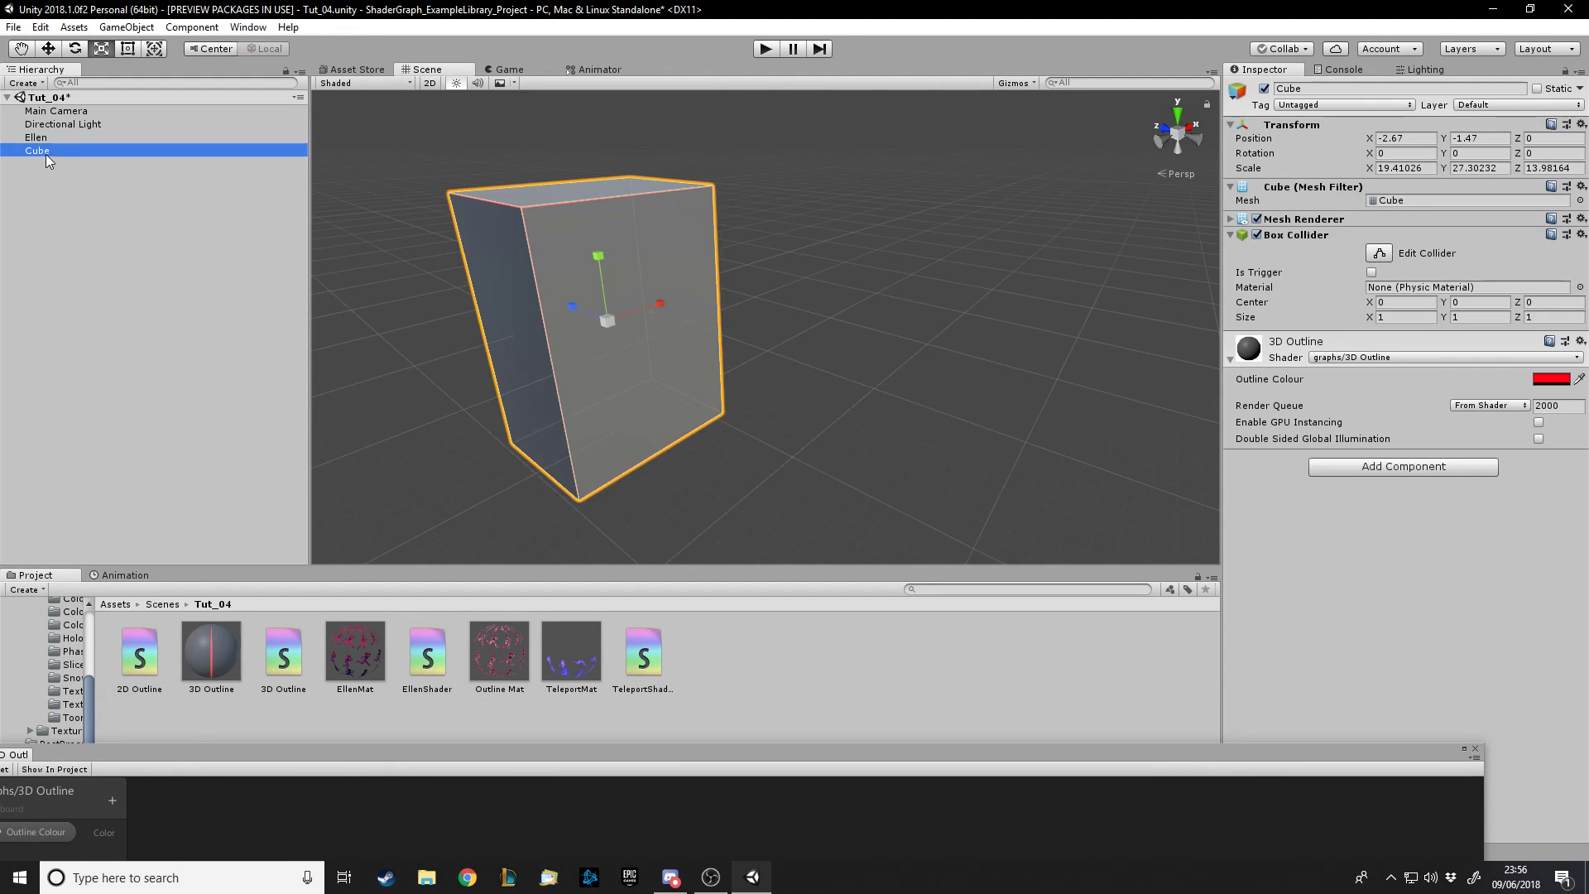
left_click(62, 141)
left_click(44, 162)
left_click(59, 138)
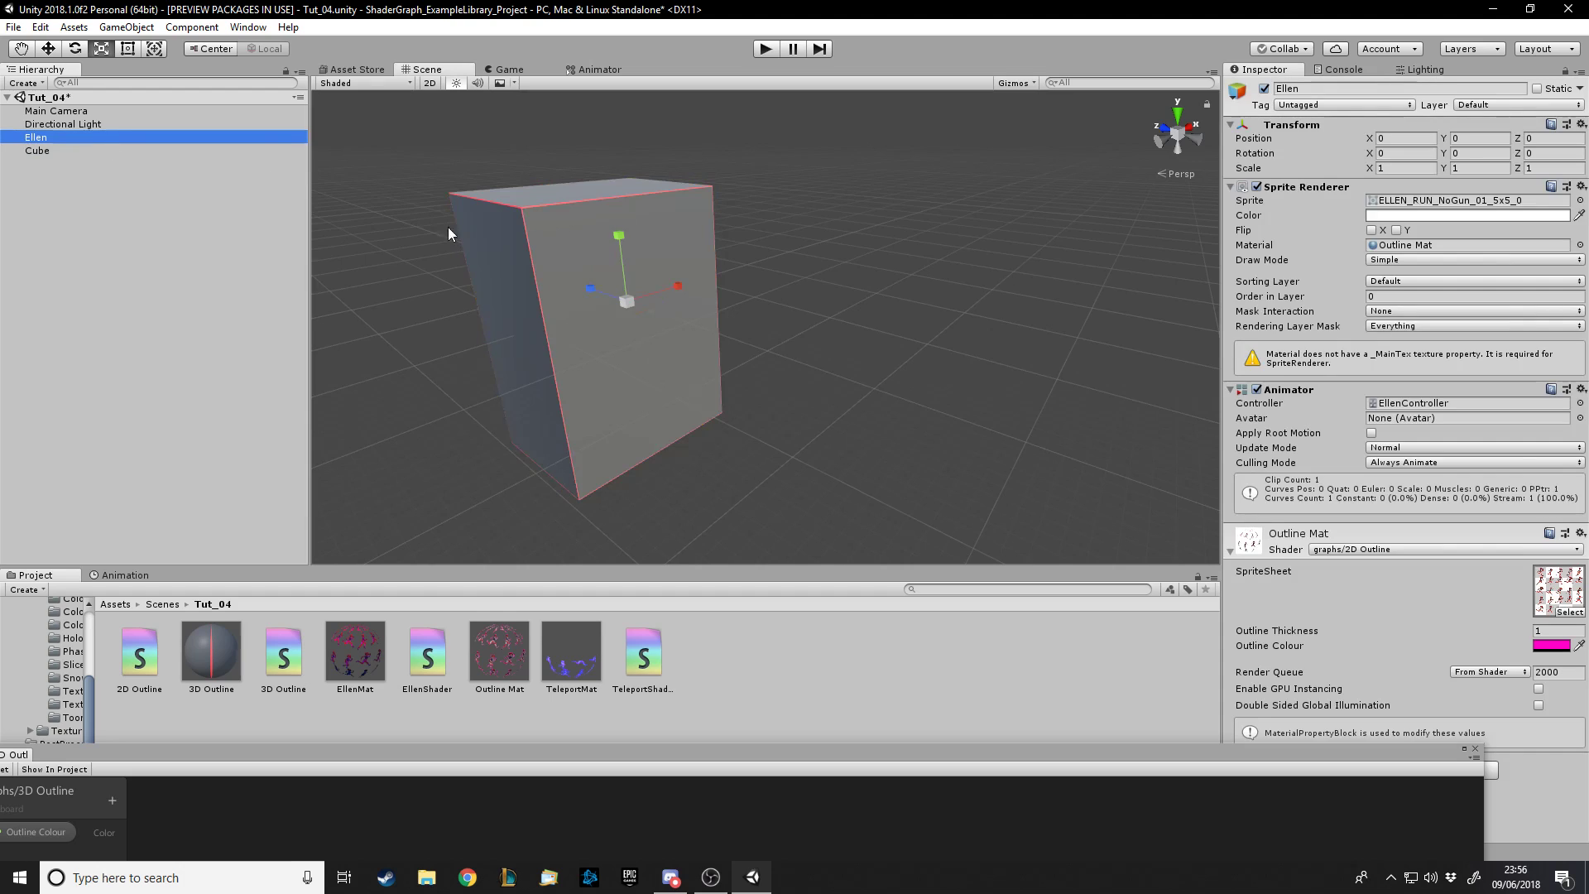
left_click(121, 244)
Stretch the cube greatly along its axes and orbit around it to examine the thin edge outline
left_click(692, 311)
left_click_drag(624, 319, 810, 288)
left_click_drag(678, 307, 894, 270)
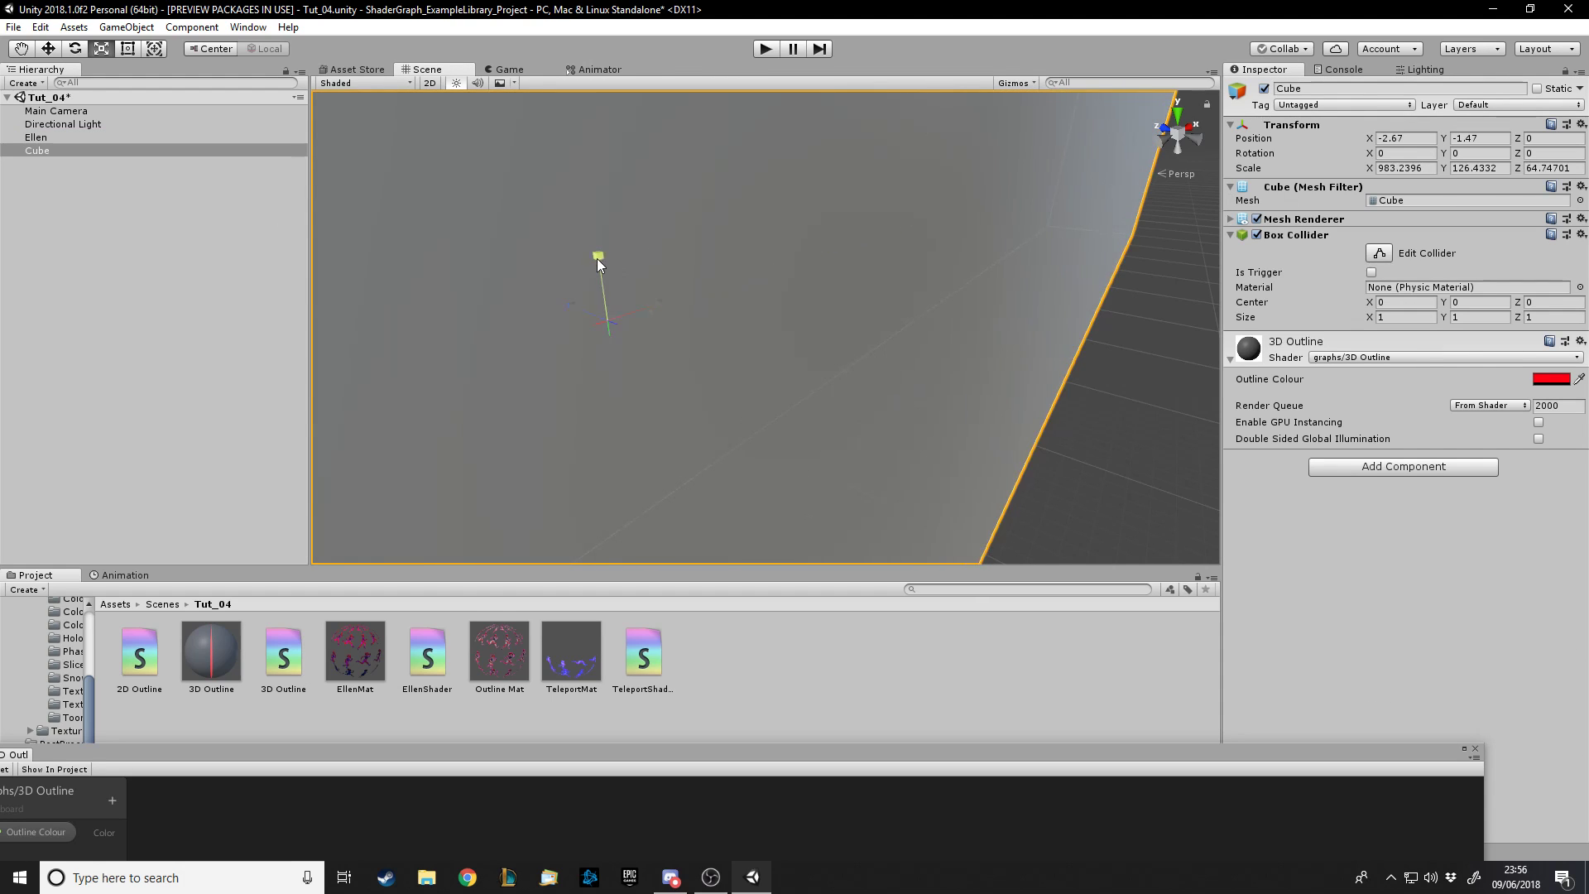
left_click_drag(599, 258, 580, 100)
left_click_drag(659, 303, 1032, 293)
right_click_drag(1032, 294, 976, 135)
left_click(1069, 371)
left_click_drag(976, 137, 555, 225, "alt")
left_click_drag(606, 322, 688, 334, "alt")
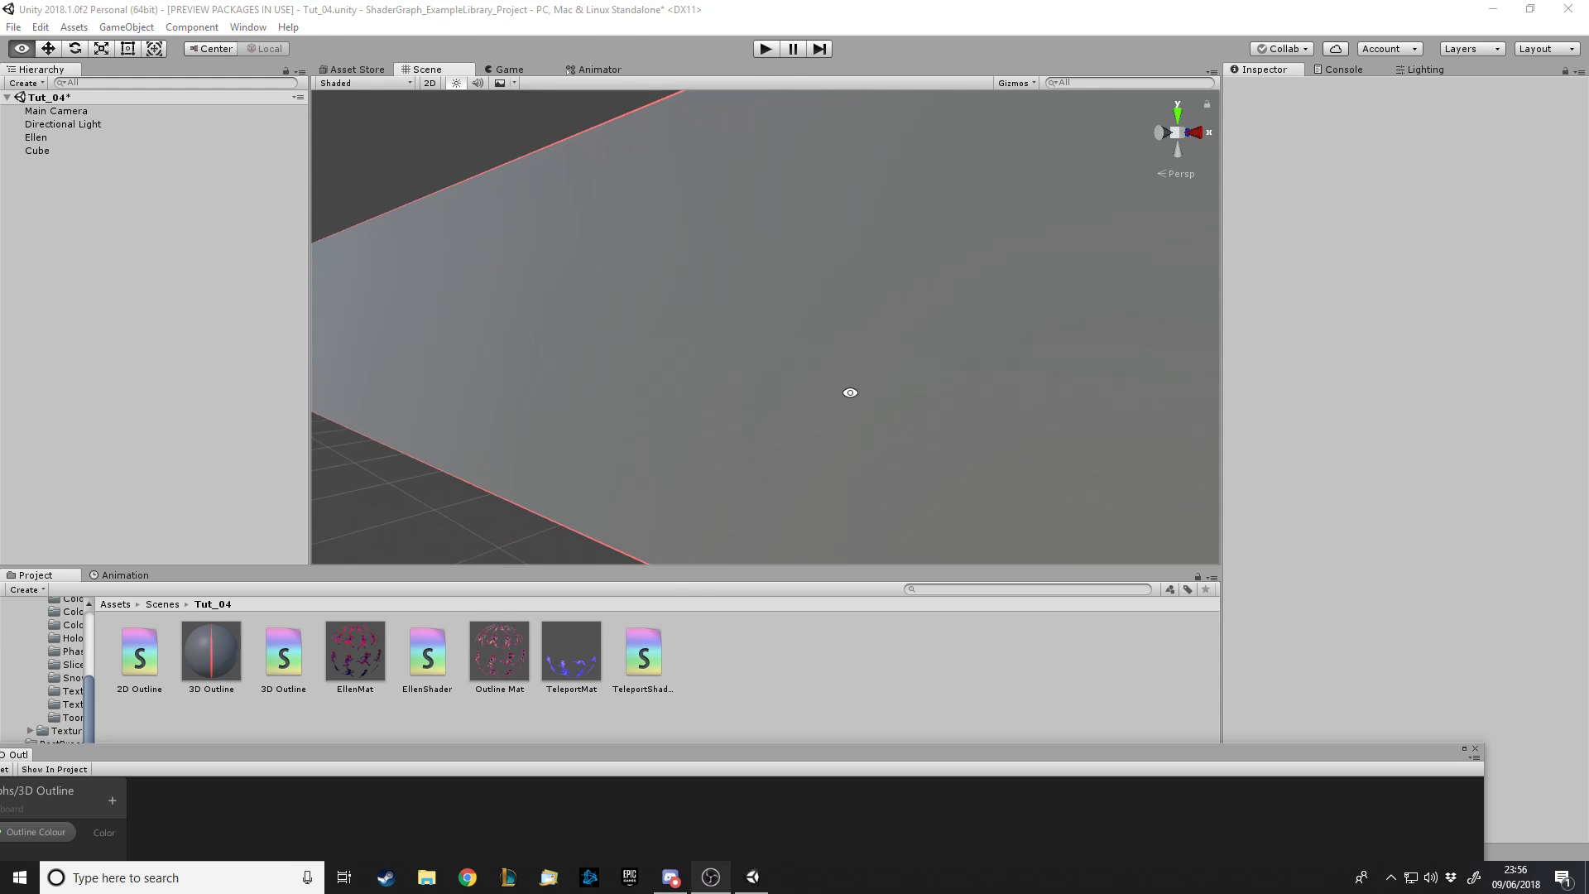
Bring the 3D Outline graph window back up and add a Vector2 property named Thickness
left_click_drag(708, 753, 848, 87)
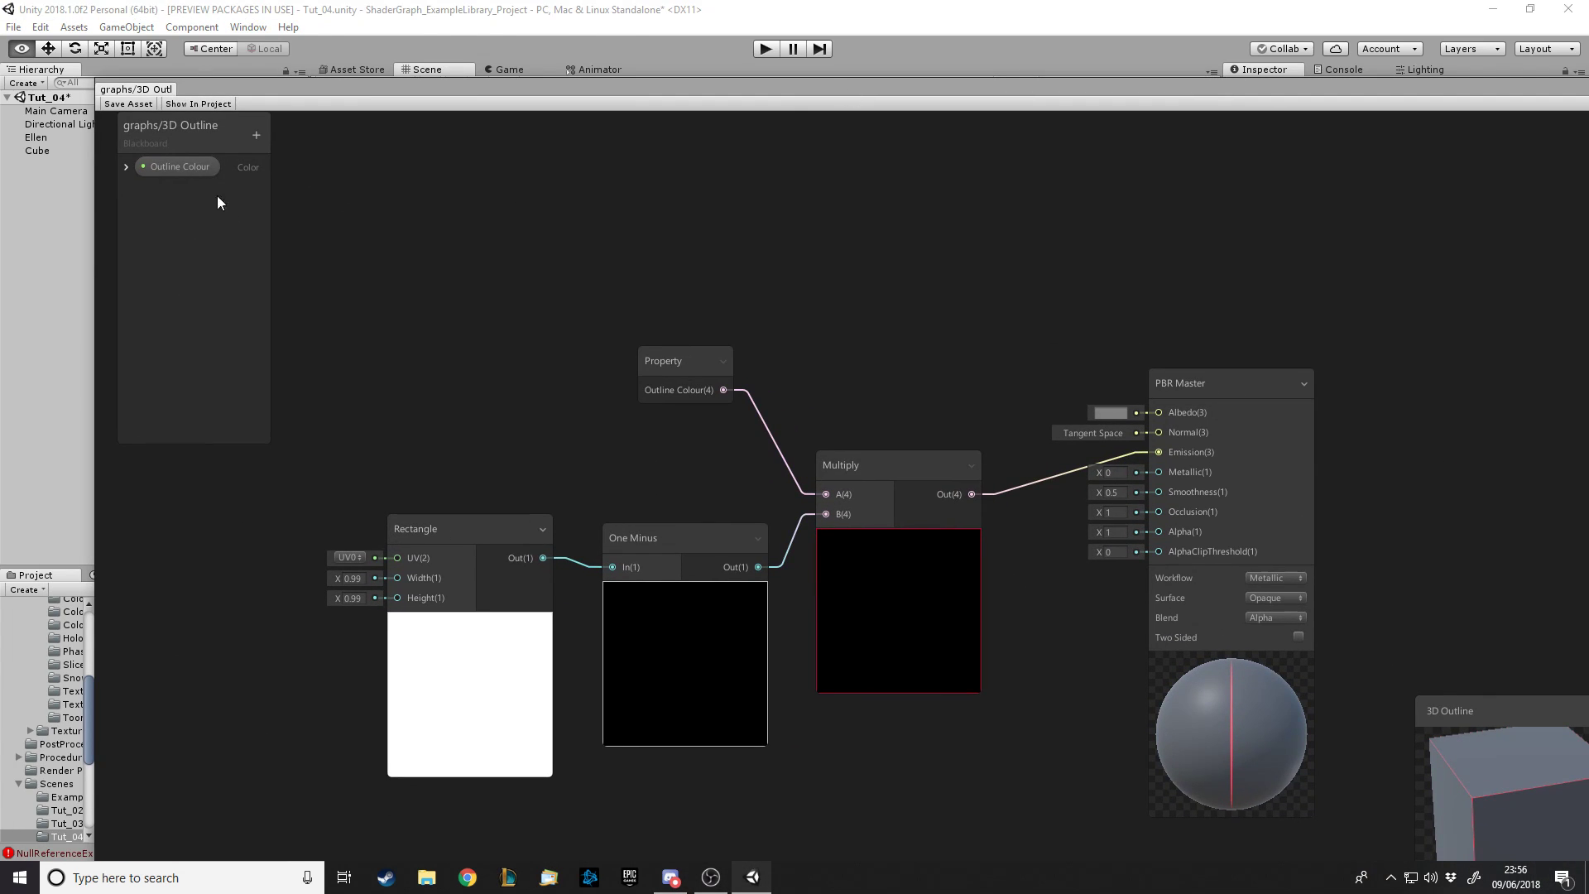
left_click(258, 132)
left_click(306, 162)
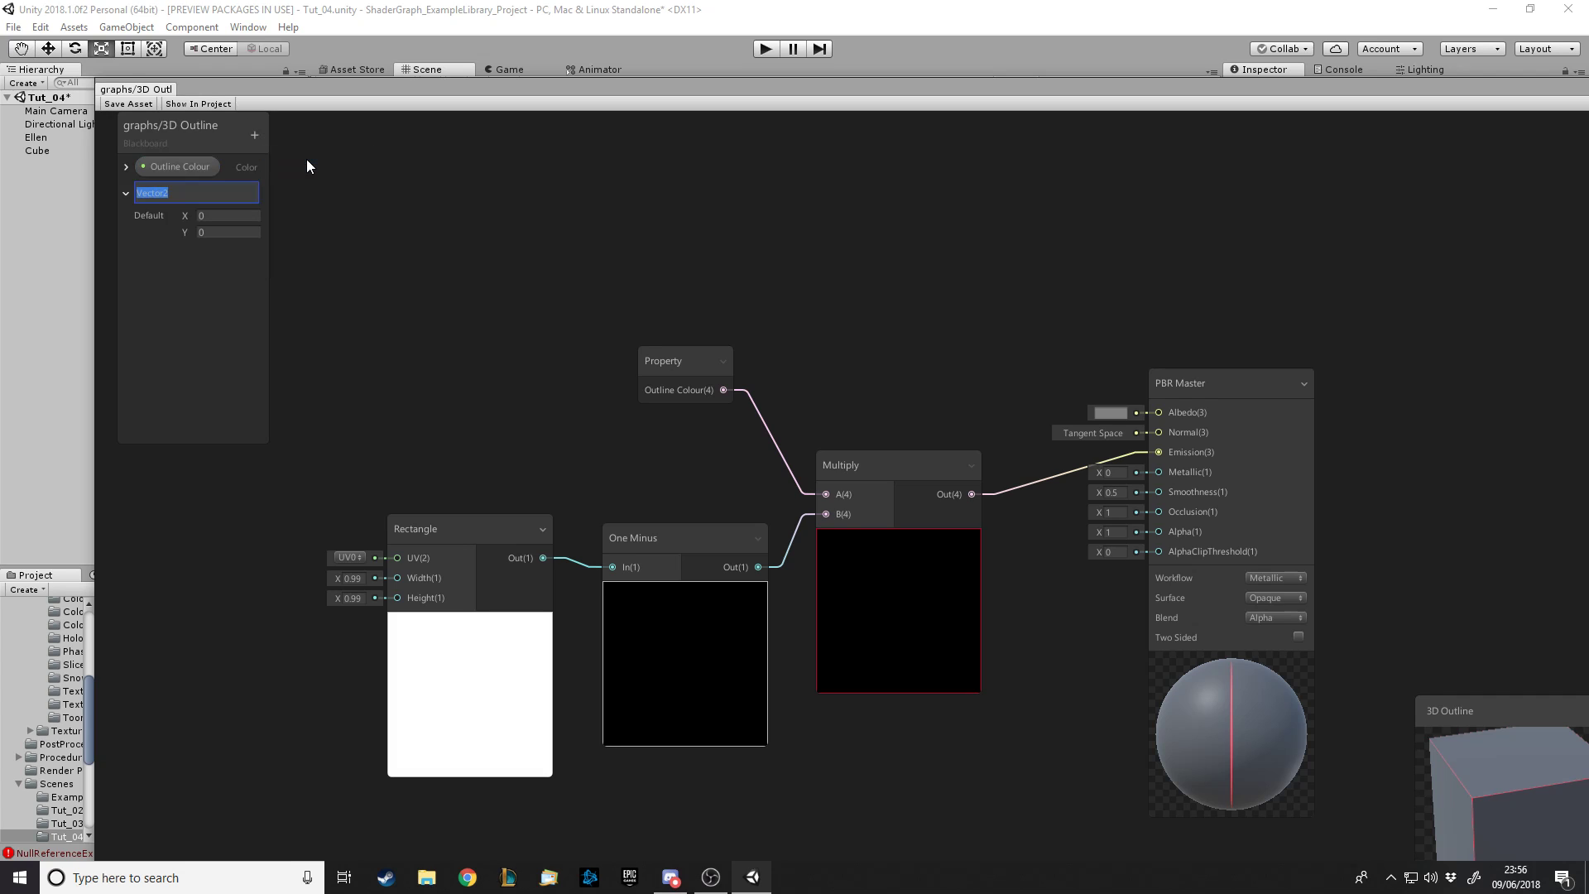
type("Thickness")
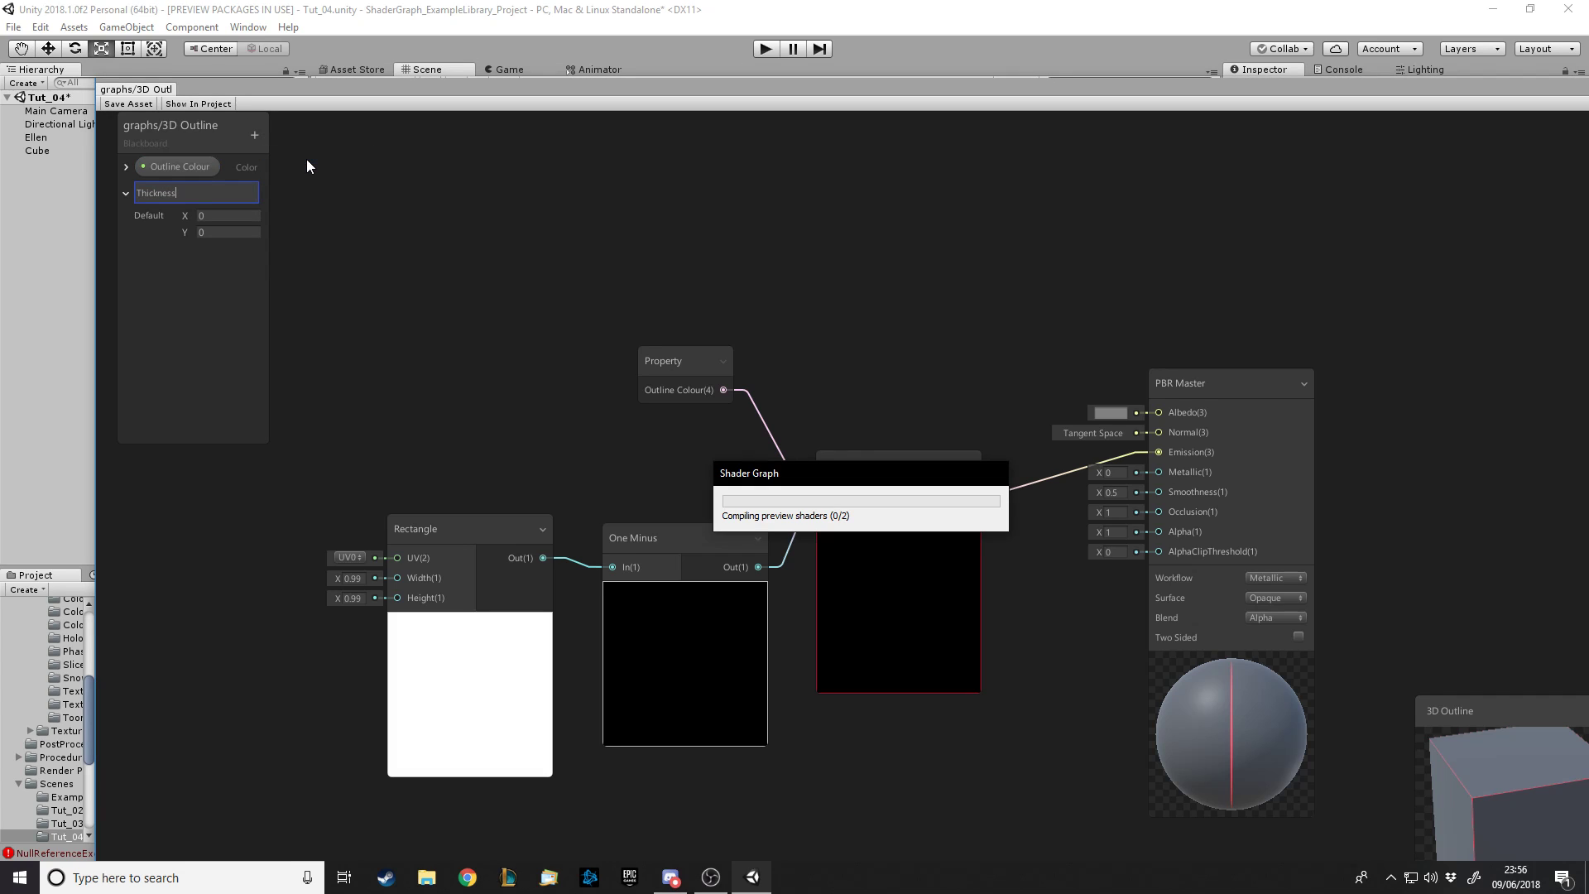
key("Return")
Set the Thickness property's default X and Y to 0.8
left_click(230, 217)
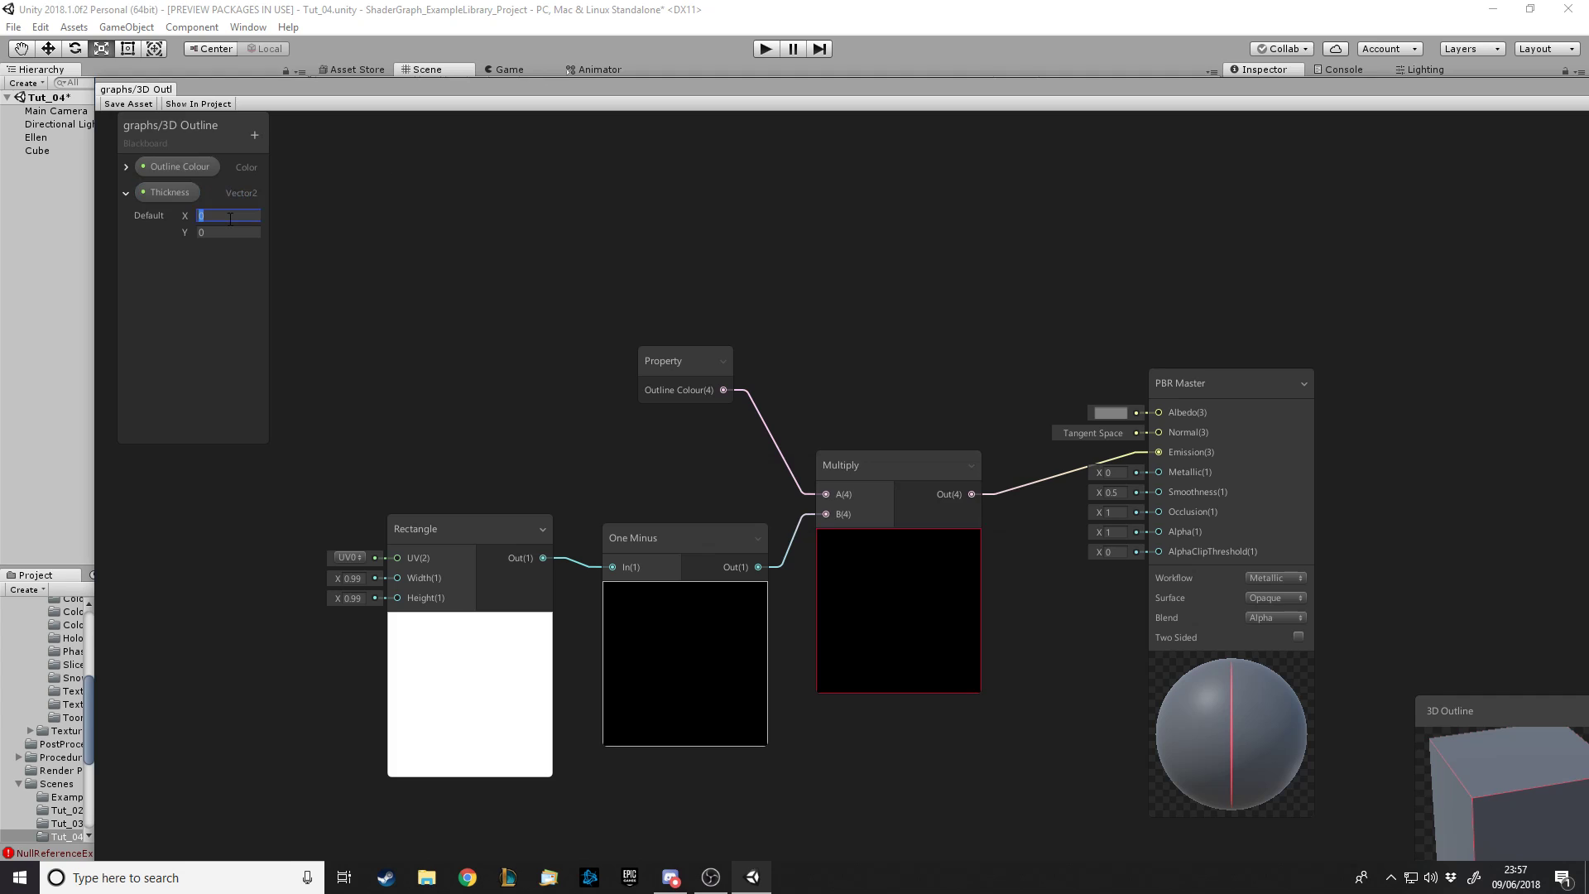
type(".8")
key("Tab")
type(".8")
key("Return")
Place a Thickness property node in the graph and make room for it ahead of the Rectangle node
left_click_drag(170, 192, 267, 641)
left_click_drag(389, 566, 291, 538)
left_click(222, 536)
left_click_drag(270, 660, 133, 609)
Add a Split node fed by Thickness, connect R to the Rectangle's Width and G to its Height, and save the asset
left_click(233, 591)
key("space")
type("sp")
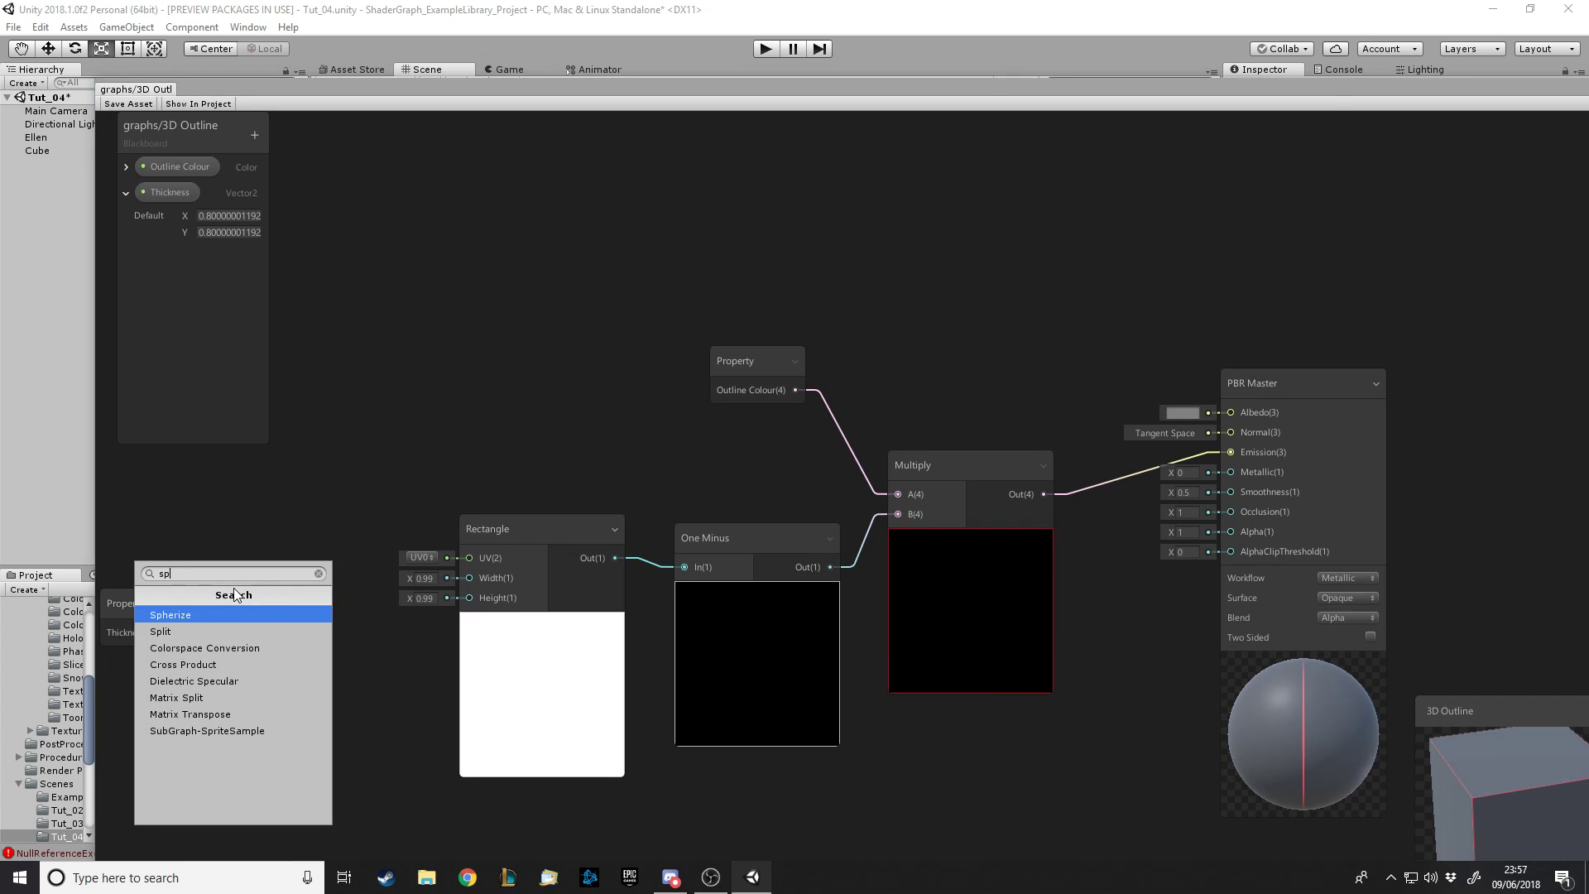
type("l")
key("Return")
left_click_drag(169, 634, 467, 598)
left_click(307, 623)
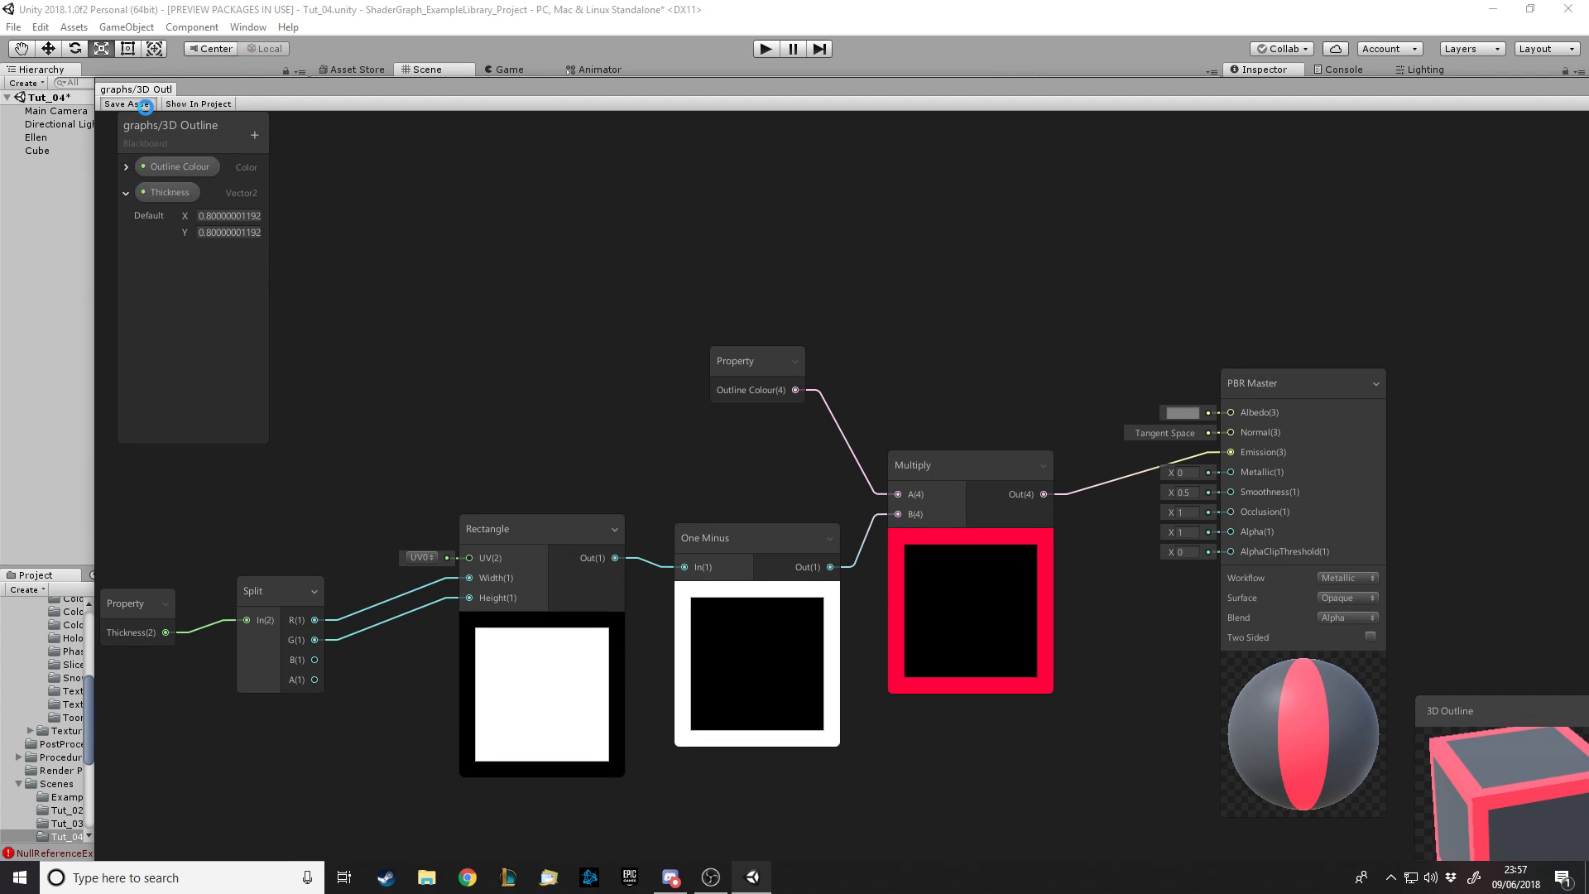
Move the graph window down and select the stretched cube in the Scene view to examine its thicker outline
left_click_drag(752, 89, 690, 703)
right_click_drag(694, 458, 1027, 472)
left_click_drag(1028, 474, 866, 341, "alt")
left_click(758, 321)
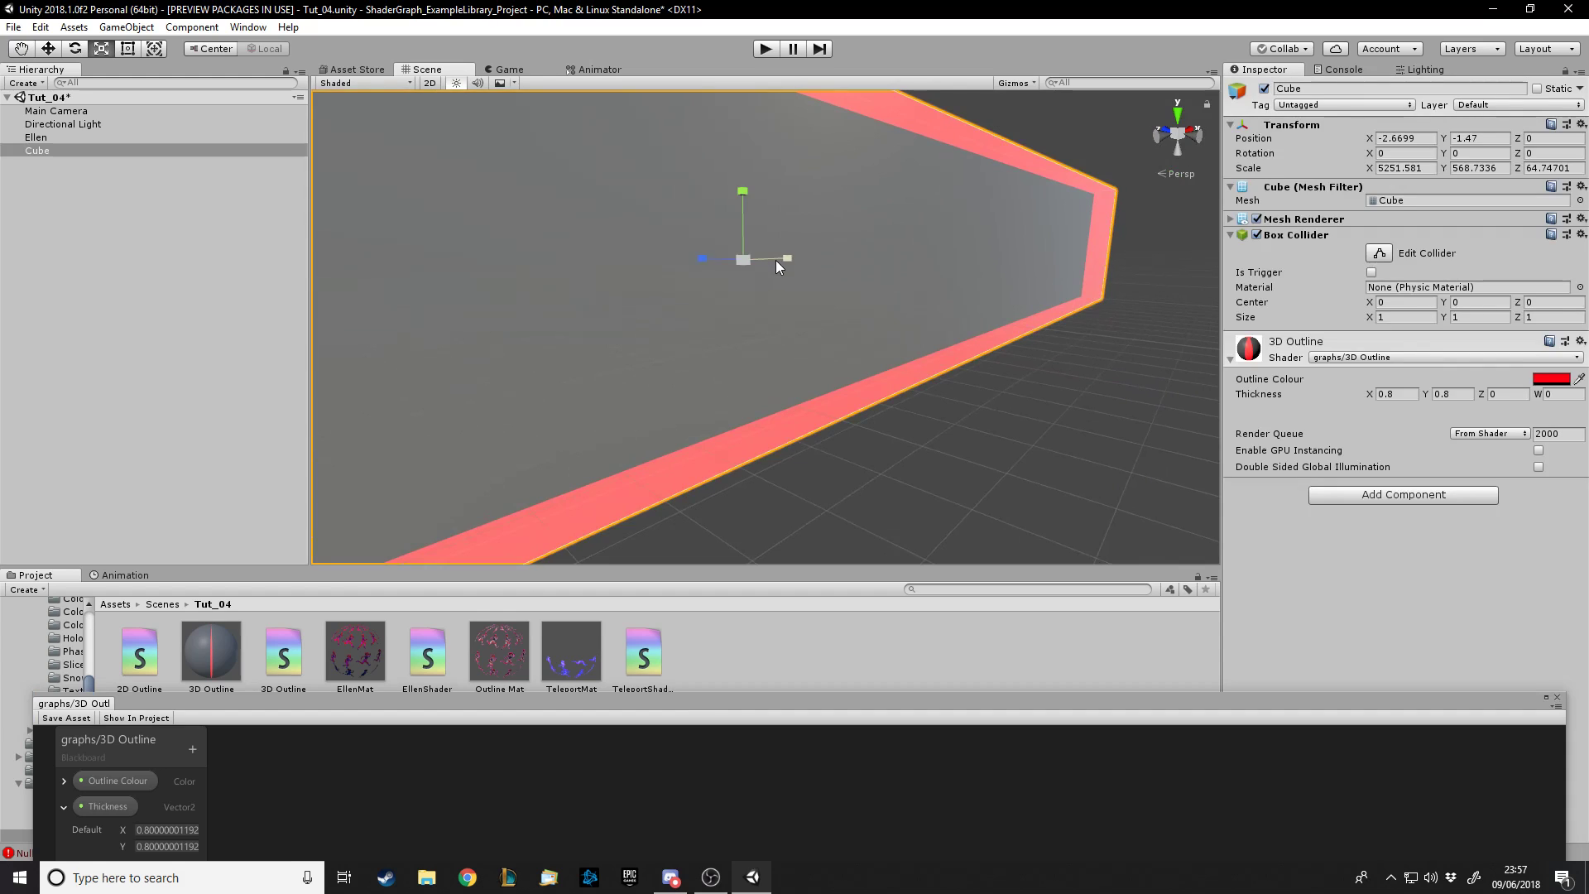
left_click_drag(777, 260, 749, 261)
Set the cube's scale to 1 on X, Y and Z and frame the cube in the Scene view
left_click(1391, 168)
type("1")
key("Tab")
type("1")
key("Tab")
type("1")
double_click(118, 154)
Fly around the cube in the Scene view to examine the outline on its faces
left_click(882, 200)
right_click_drag(940, 326, 513, 307)
key("w")
key("d")
key("a")
left_click(738, 226)
key("w")
right_click_drag(738, 227, 485, 148)
key("d")
left_click_drag(485, 148, 911, 284, "alt")
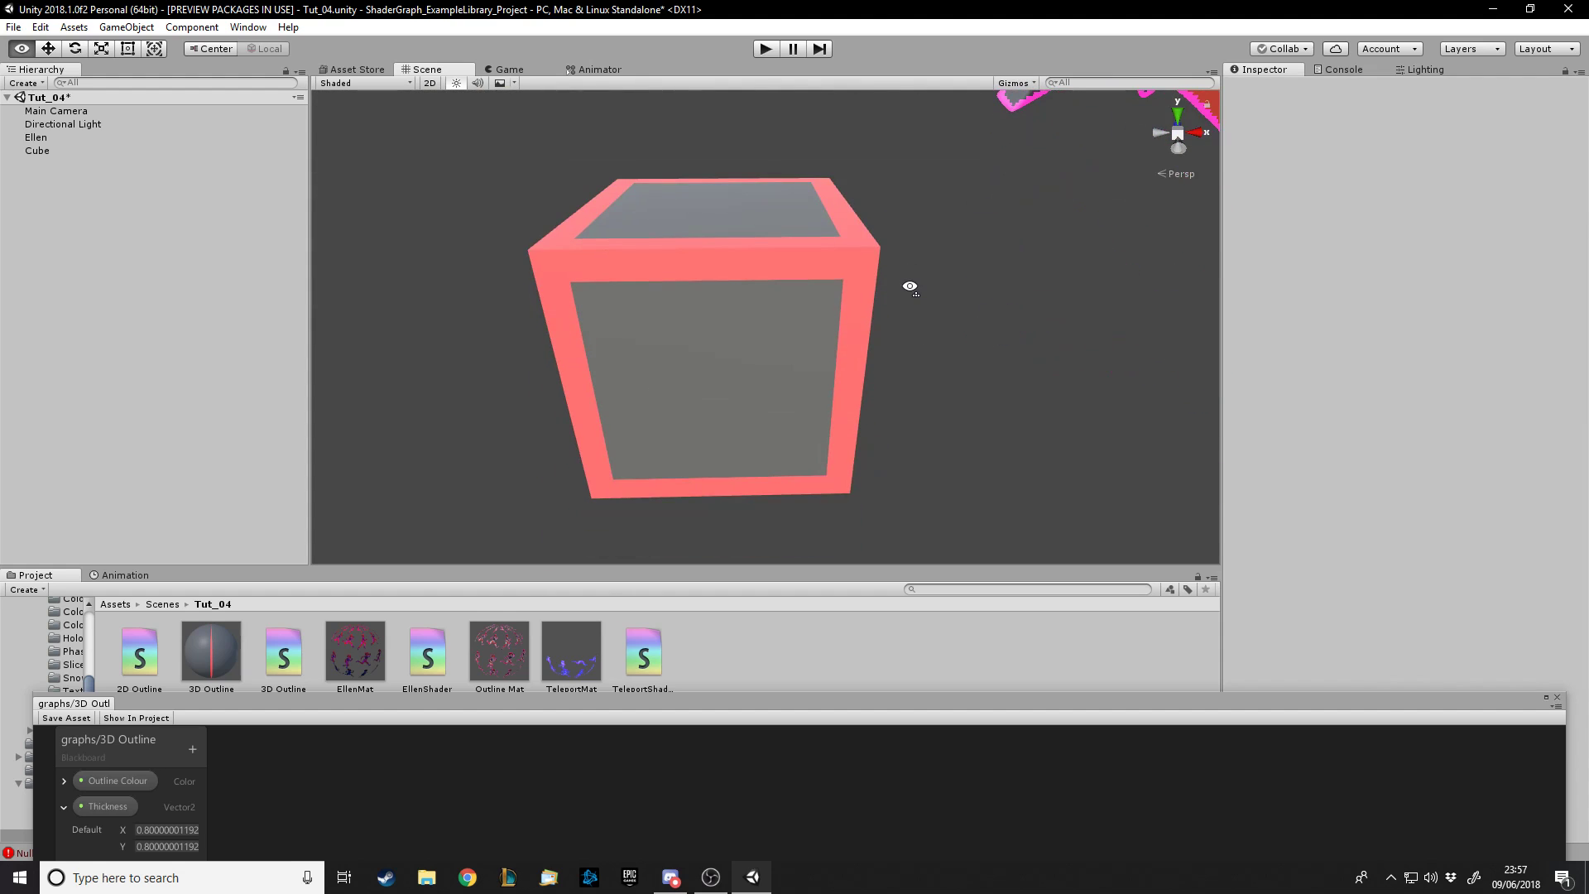
Stretch the cube with its scale handles and reset the changed scale values to 1
left_click(740, 301)
left_click(716, 316)
mouse_move(723, 323)
left_mouse_down()
mouse_move(849, 317)
mouse_move(697, 323)
left_mouse_up()
left_click_drag(800, 330, 993, 349)
type("1")
key("Tab")
type("1")
key("Tab")
type("1")
left_click(1337, 643)
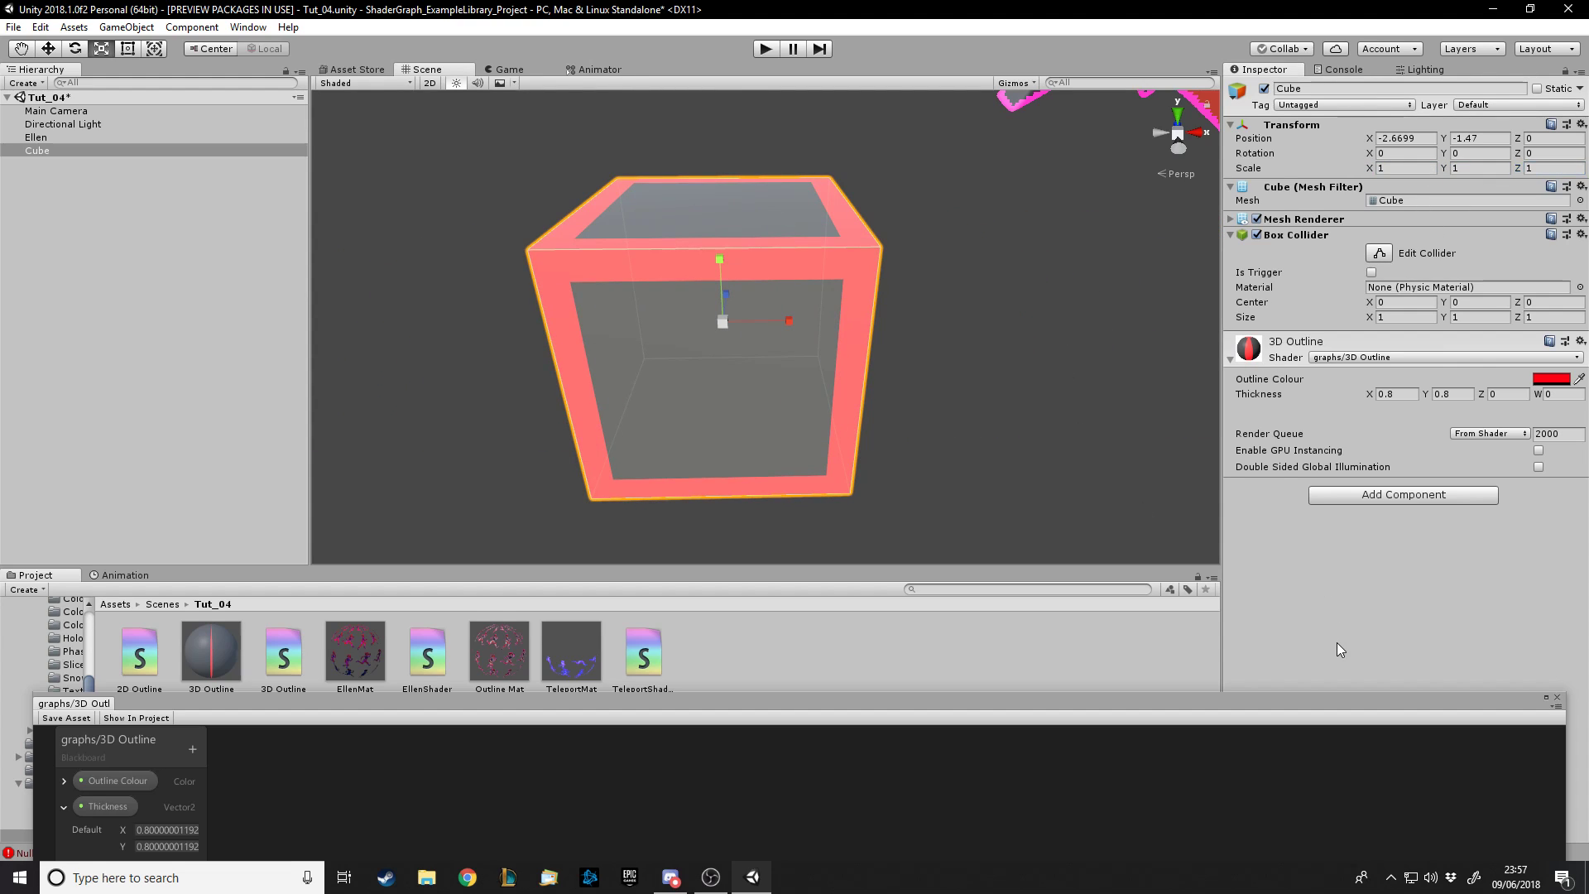
Deselect the cube, view both outlined objects in the Game view, and move the graph window back up over the editor
left_click(934, 308)
left_click(499, 66)
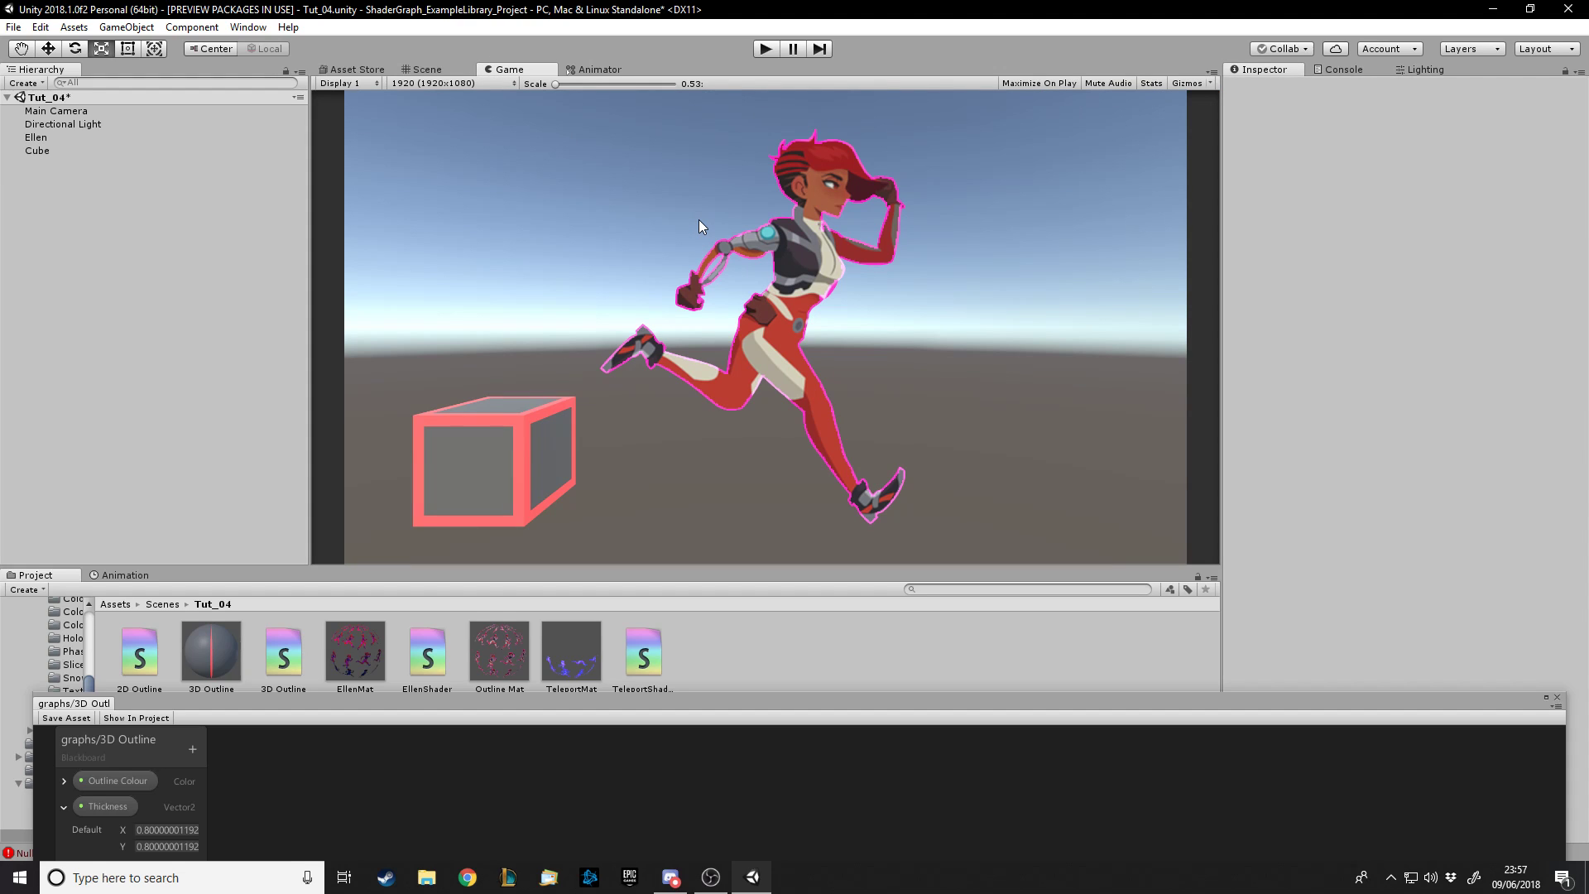
left_click_drag(868, 715, 843, 18)
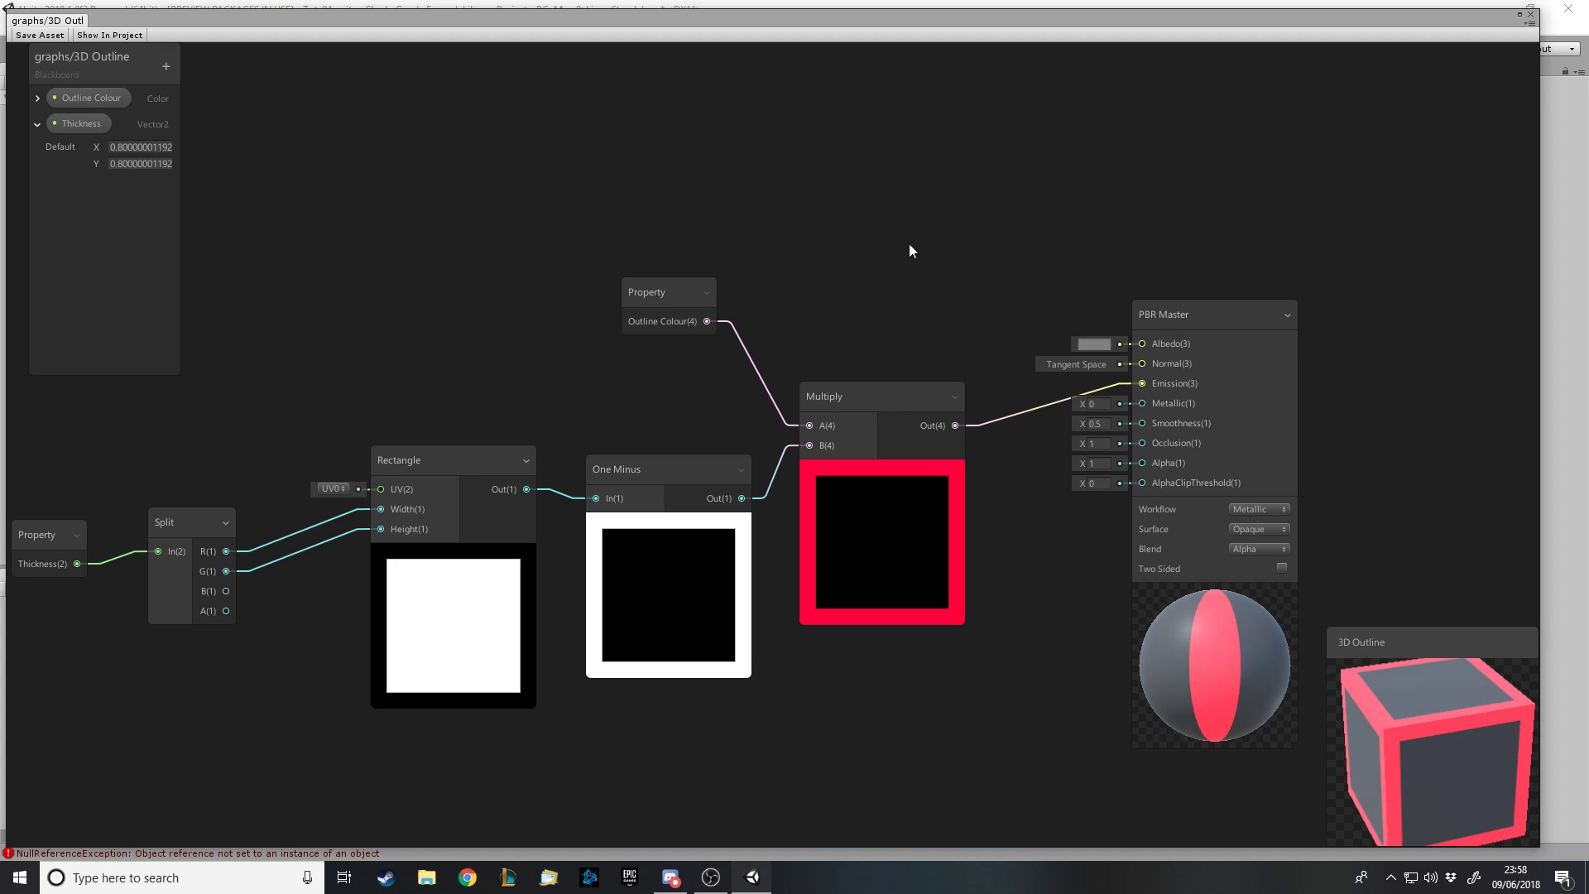
left_click(1515, 877)
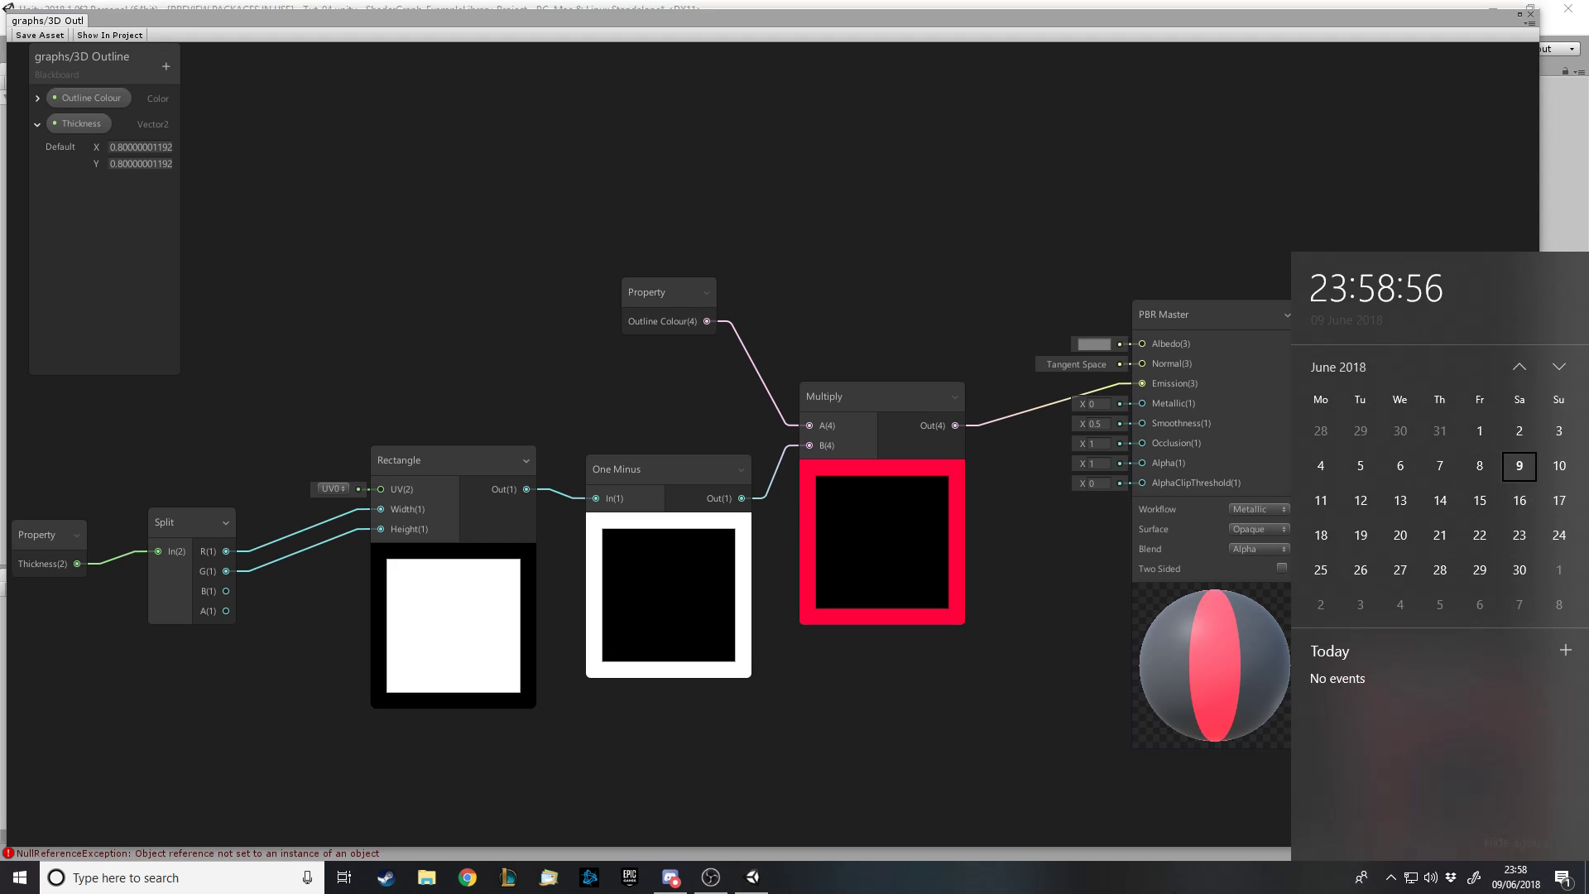
left_click(1089, 690)
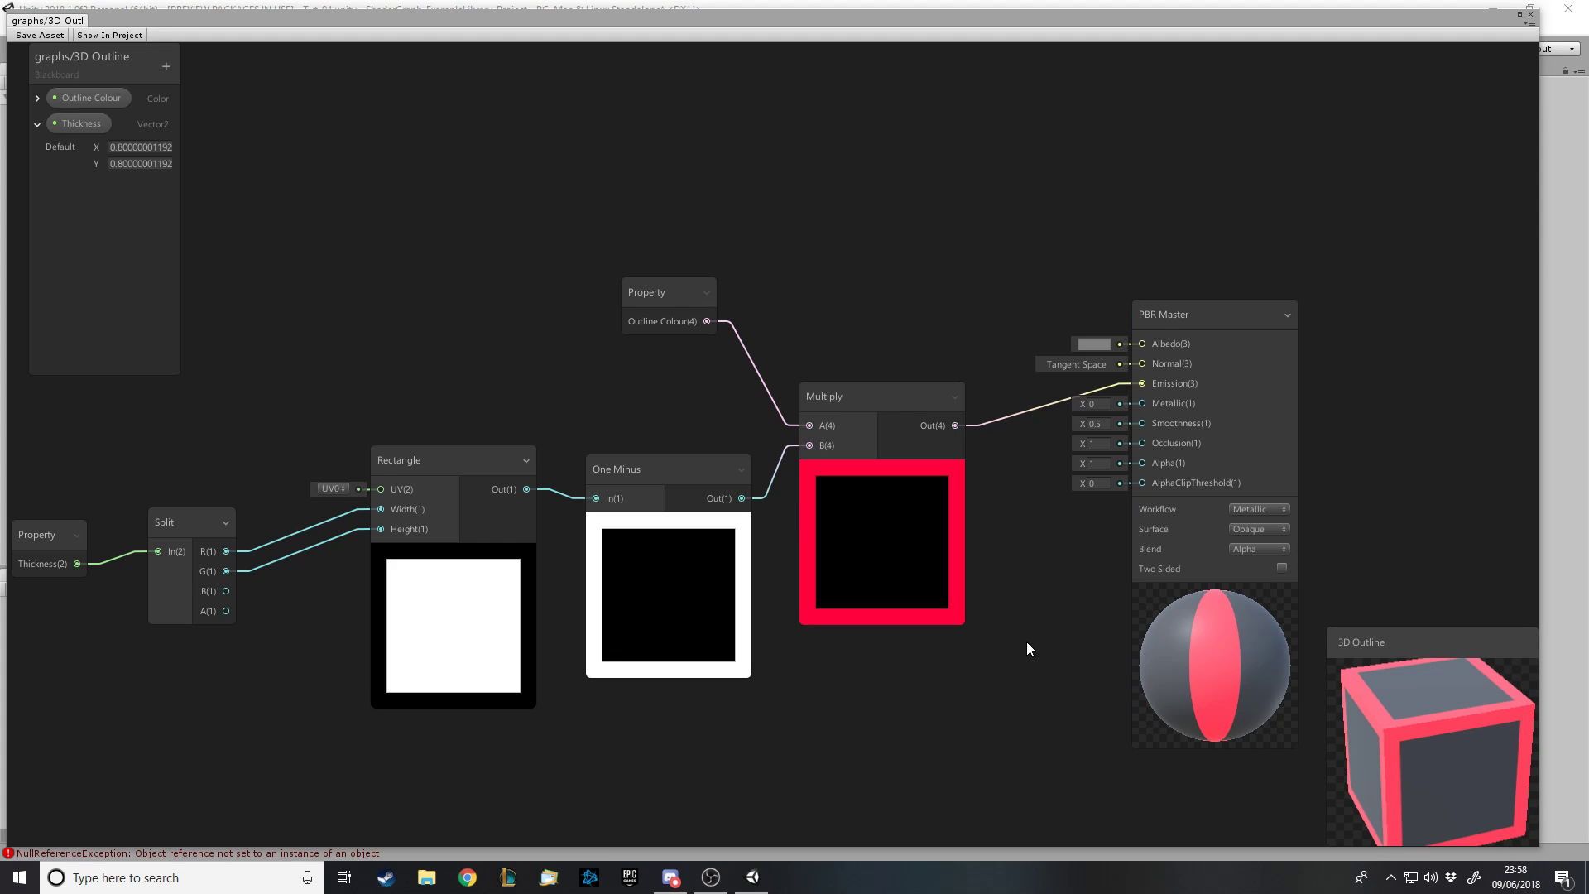